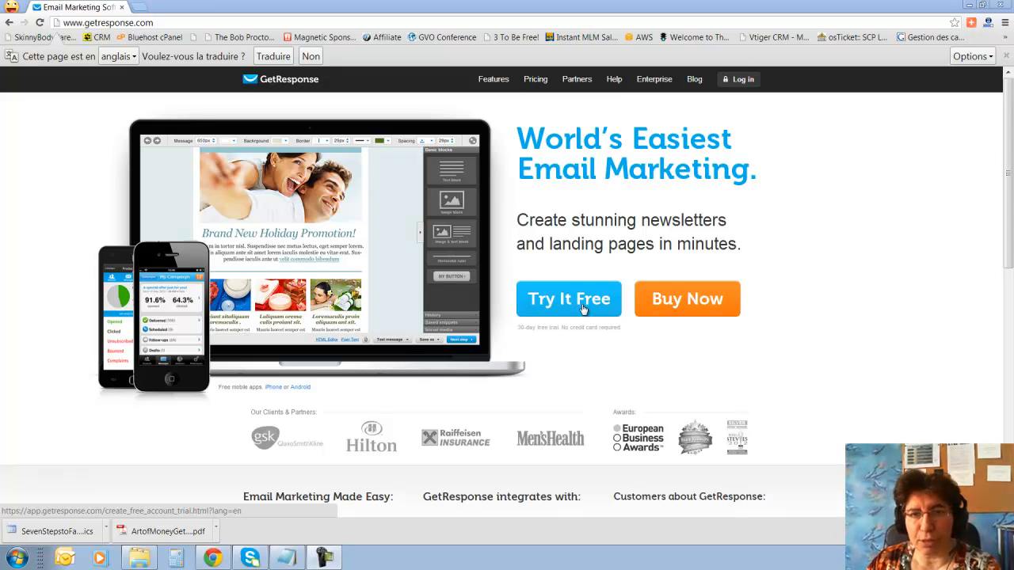
Back out of the free-trial signup and go to the GetResponse login page from the home page.
click(583, 308)
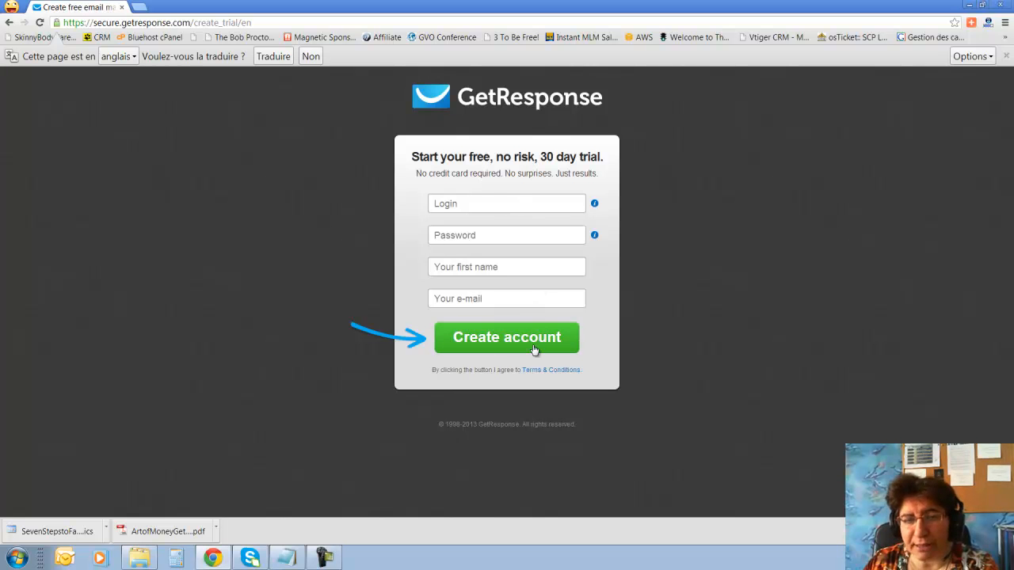
click(10, 22)
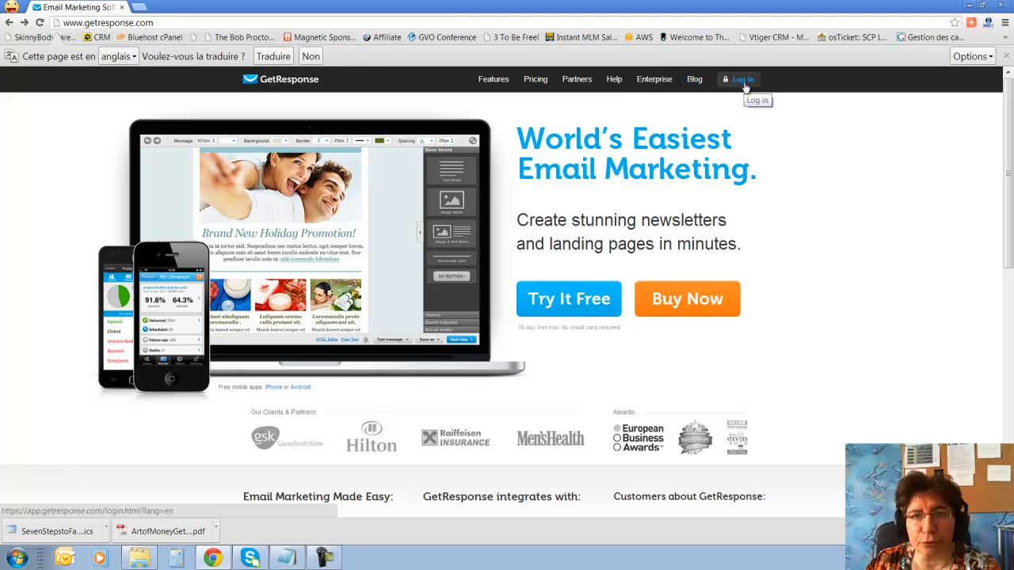
click(743, 81)
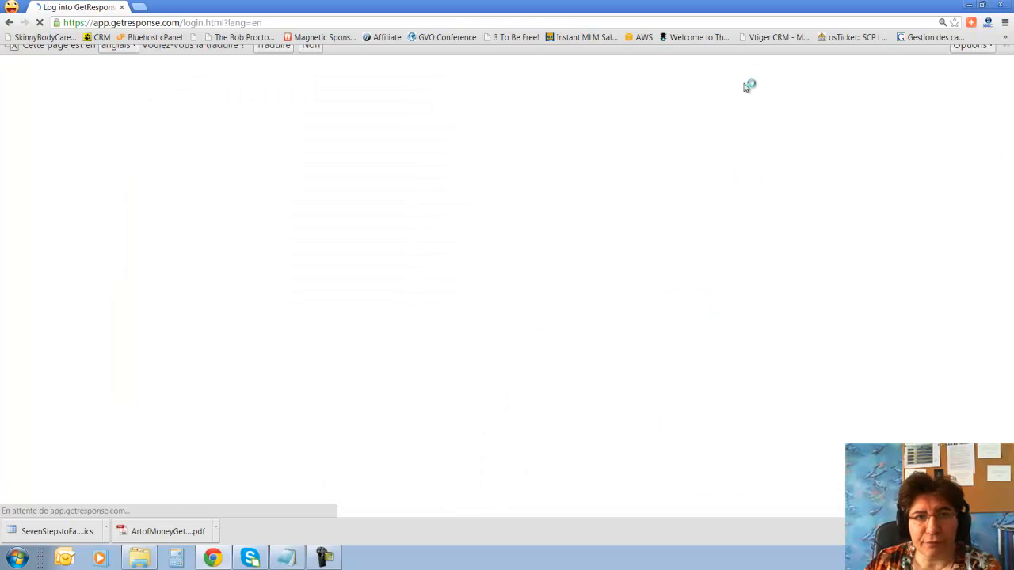
Sign in with the saved credentials and switch the interface language to French (France).
click(685, 279)
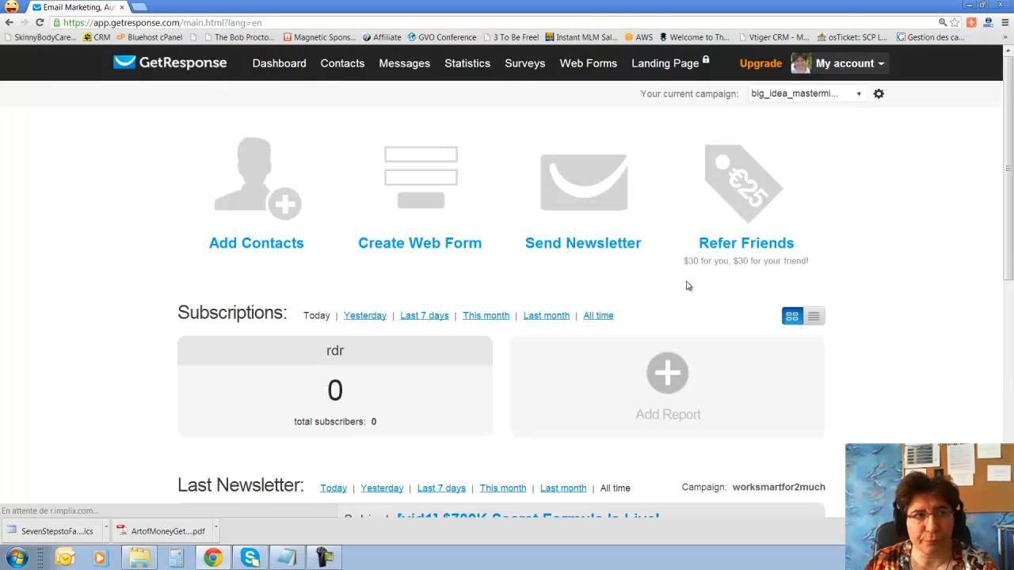
scroll(688, 280, down, 6)
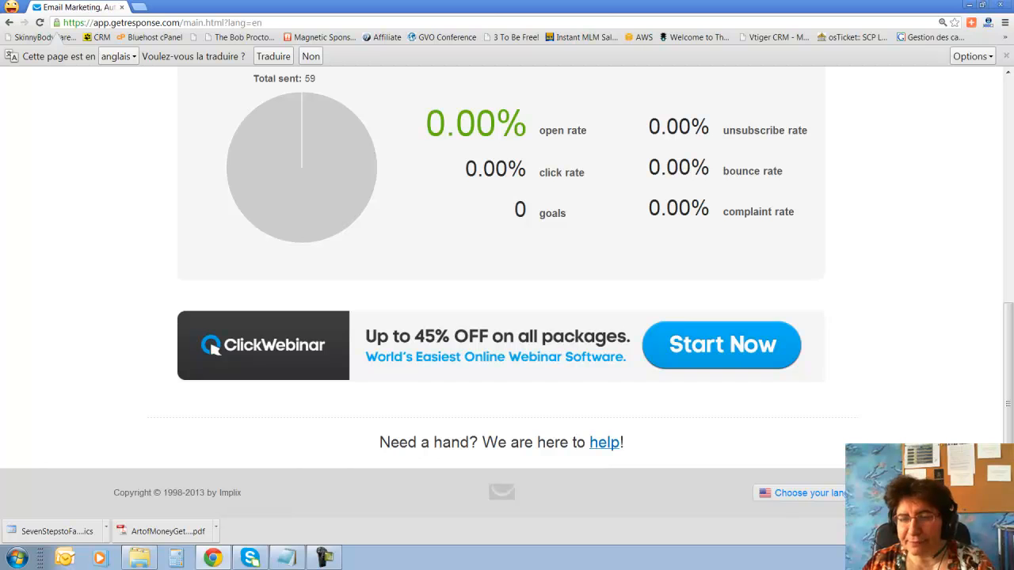
click(802, 493)
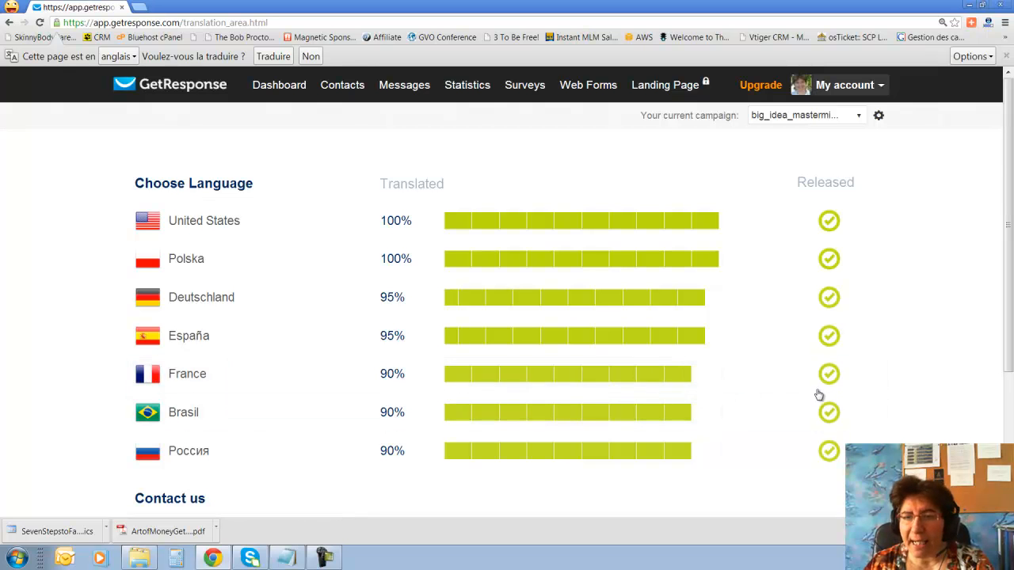
click(184, 384)
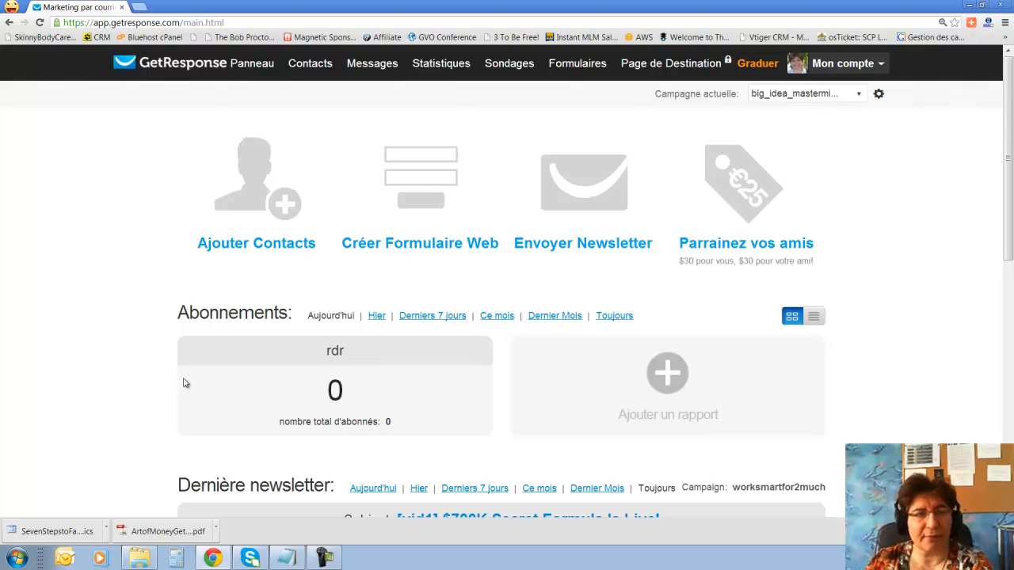
click(268, 69)
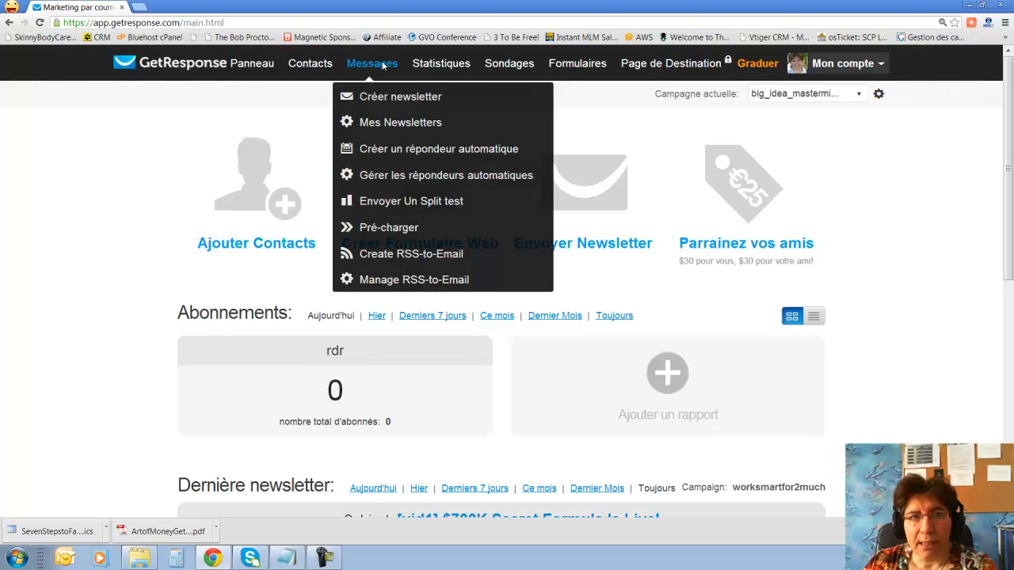
mouse_move(308, 66)
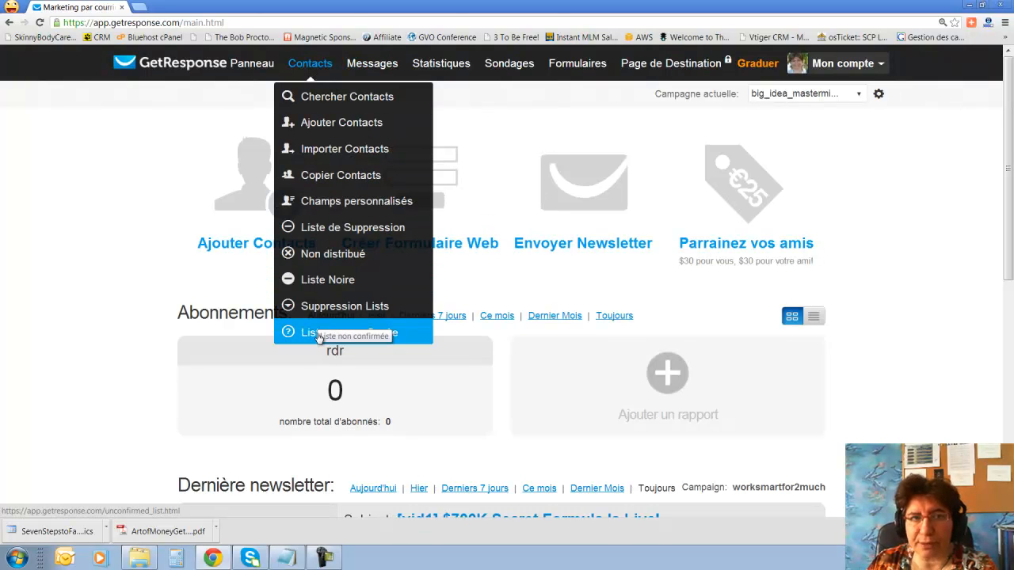
mouse_move(381, 60)
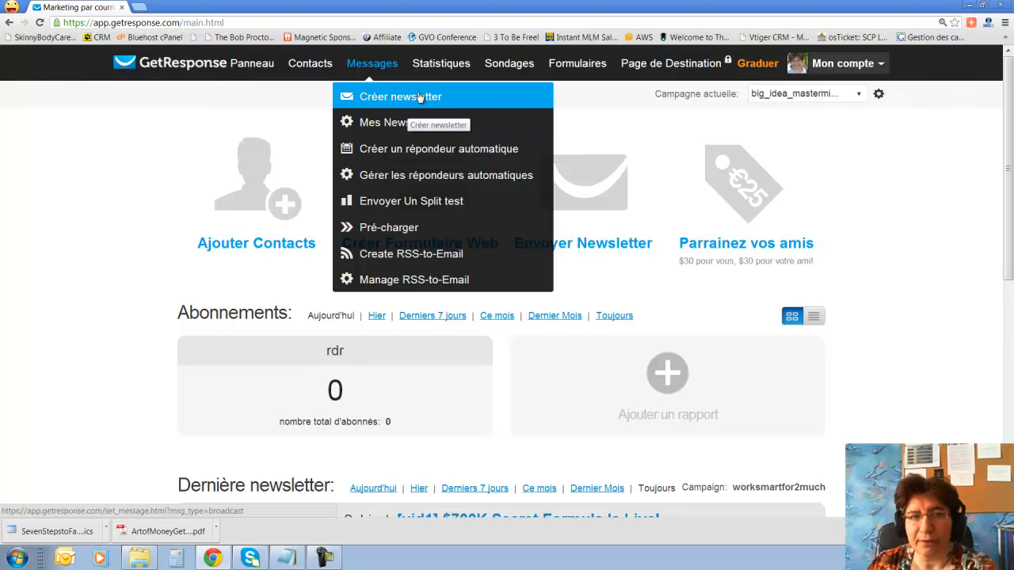
mouse_move(460, 73)
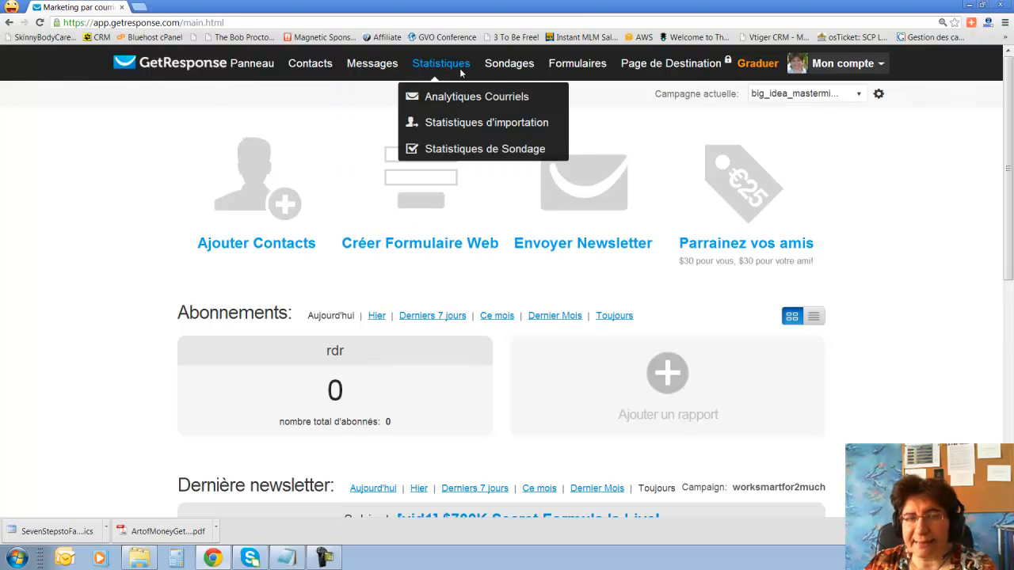
mouse_move(512, 68)
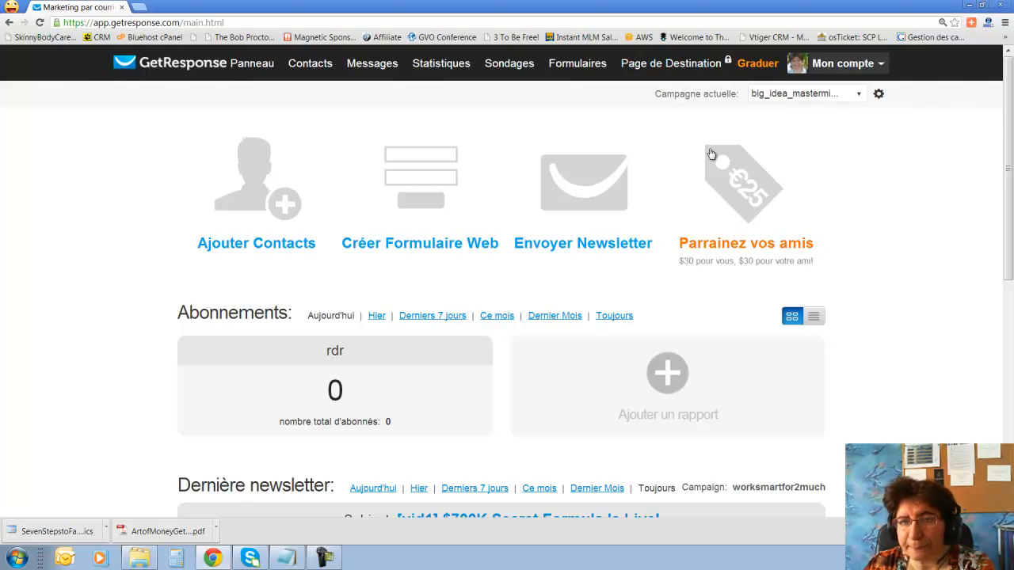
scroll(711, 156, down, 3)
scroll(707, 158, up, 2)
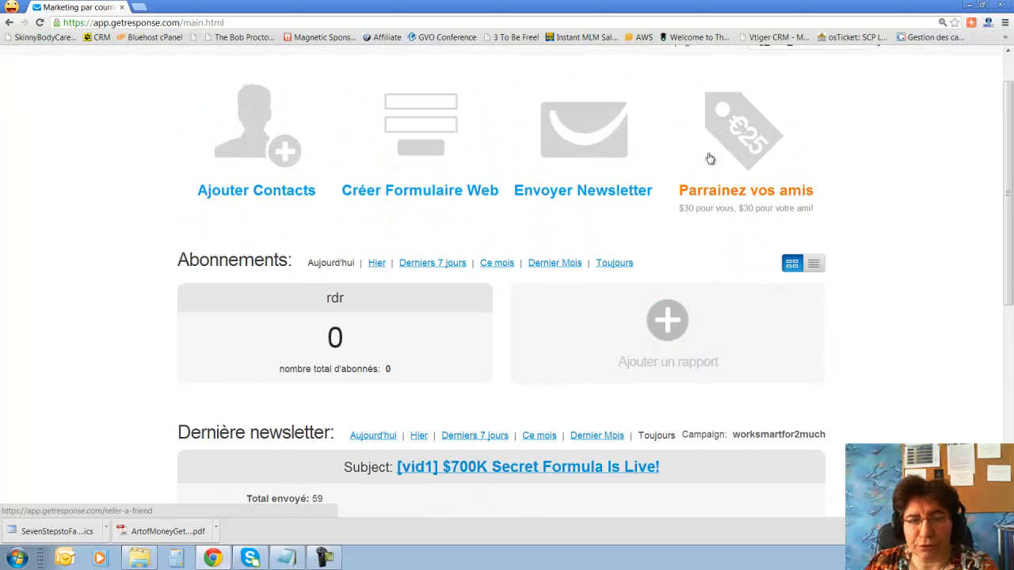
scroll(711, 158, up, 1)
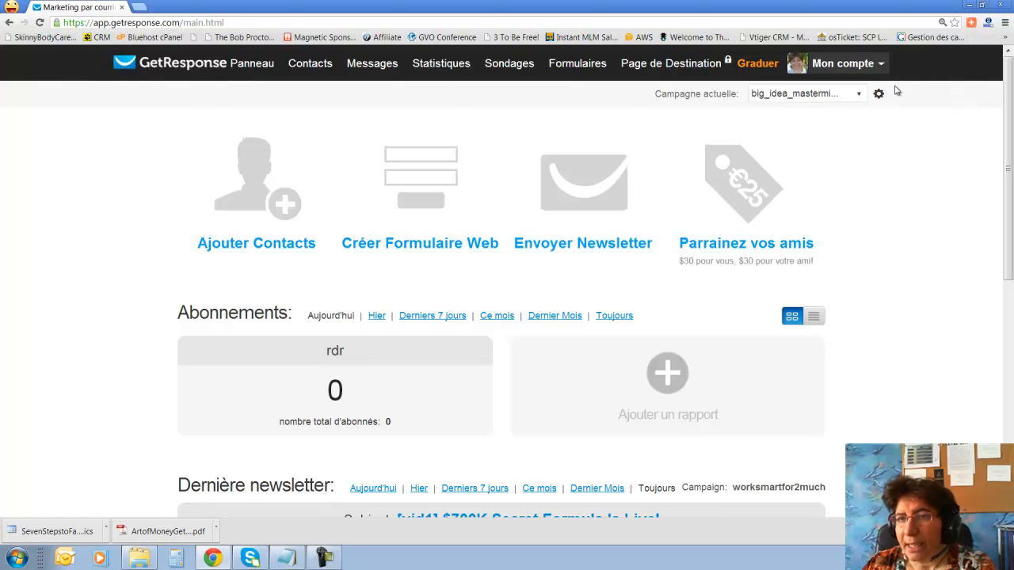
Create a campaign named demo_bim from the Campagne actuelle dropdown.
click(861, 95)
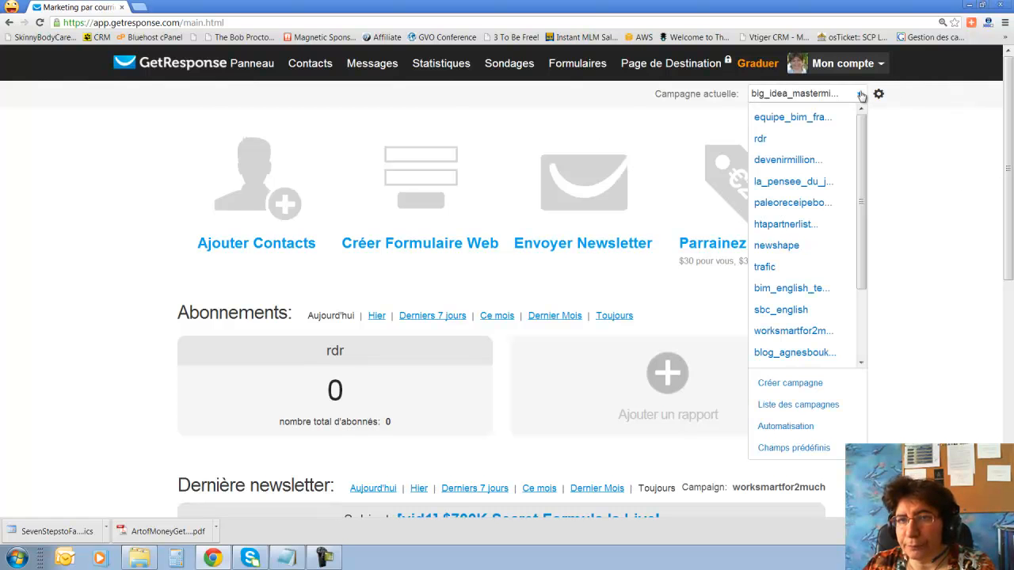
click(861, 95)
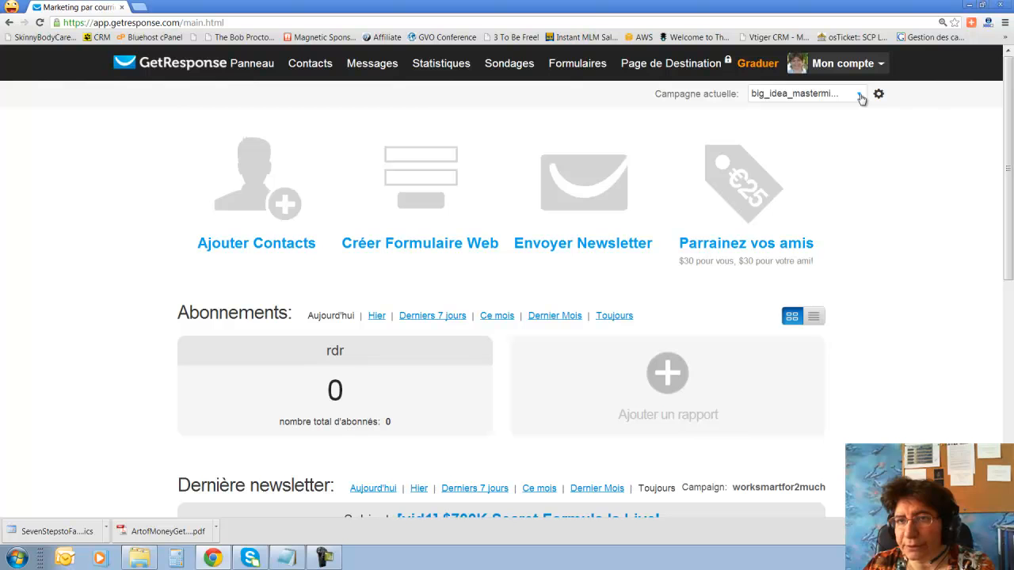
click(861, 95)
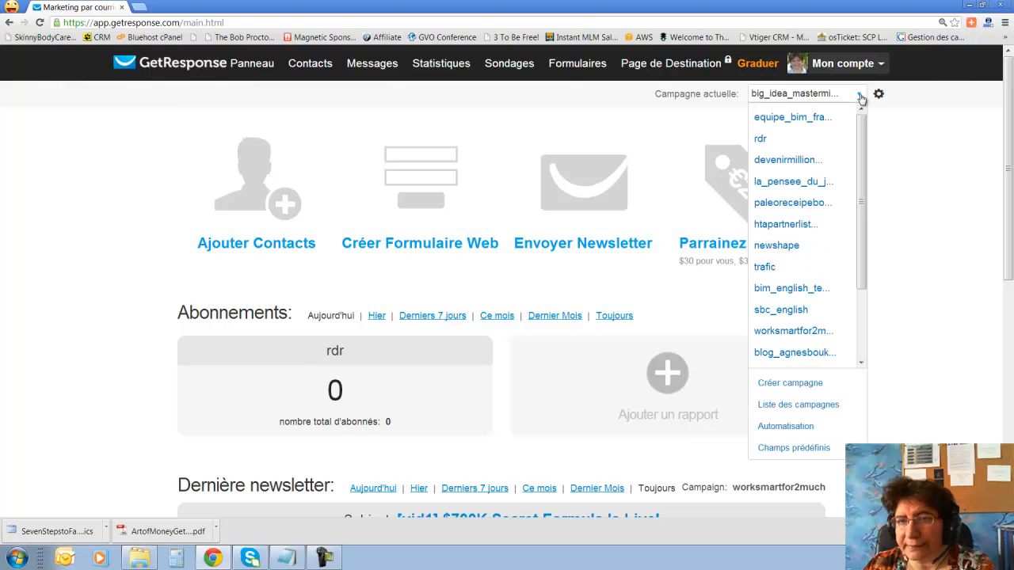
click(802, 384)
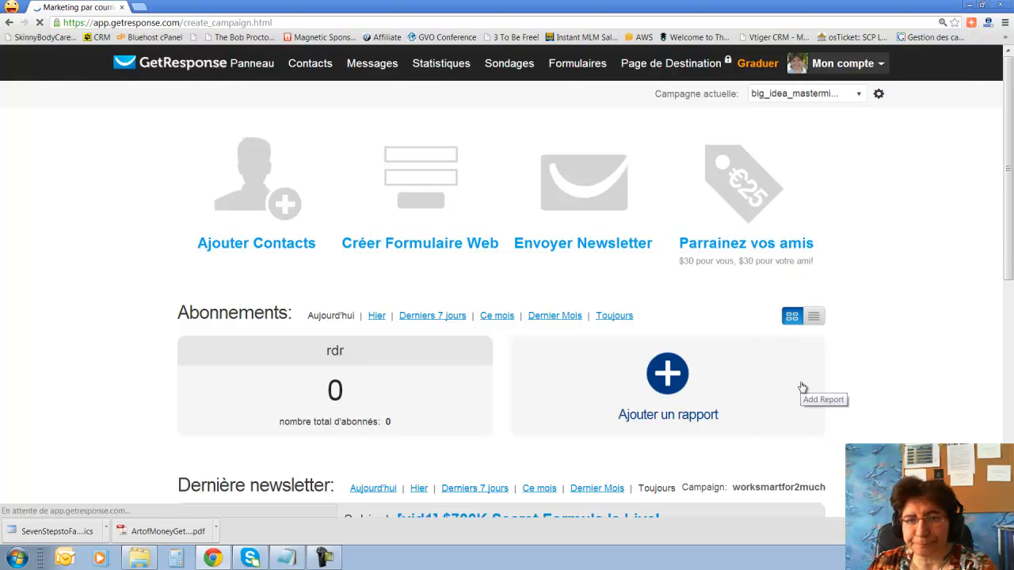
click(469, 301)
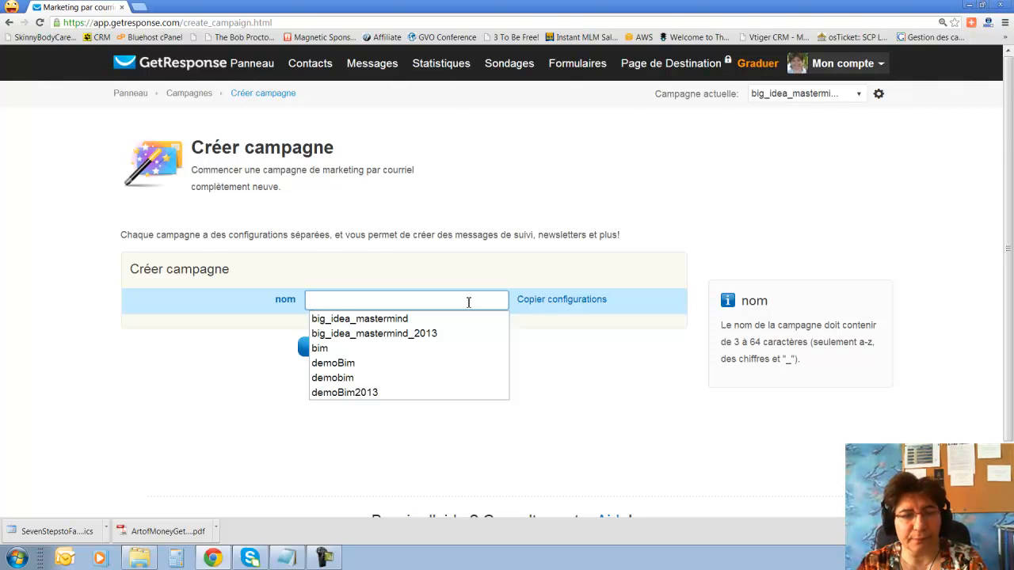
text(demo)
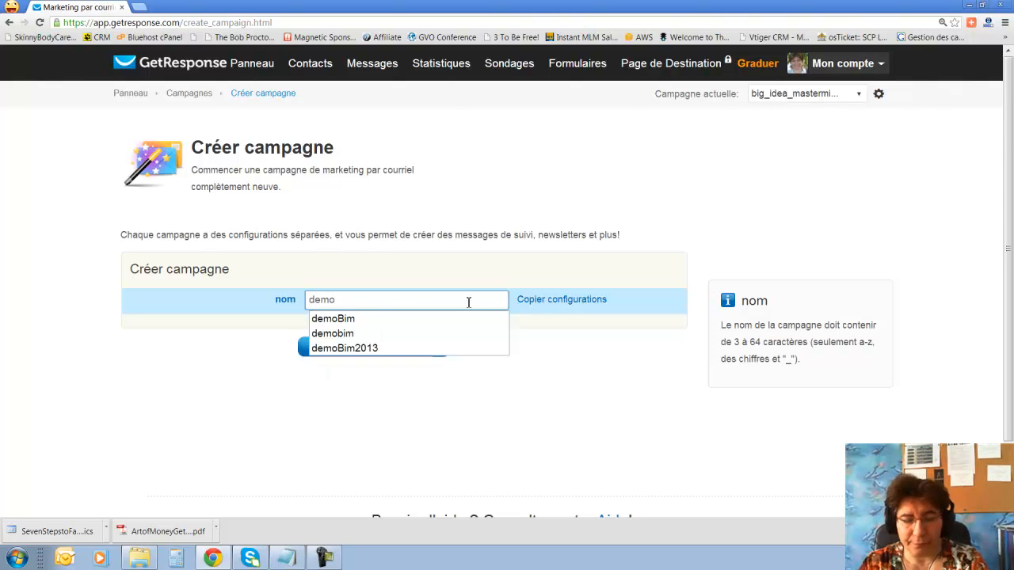
text(_bim)
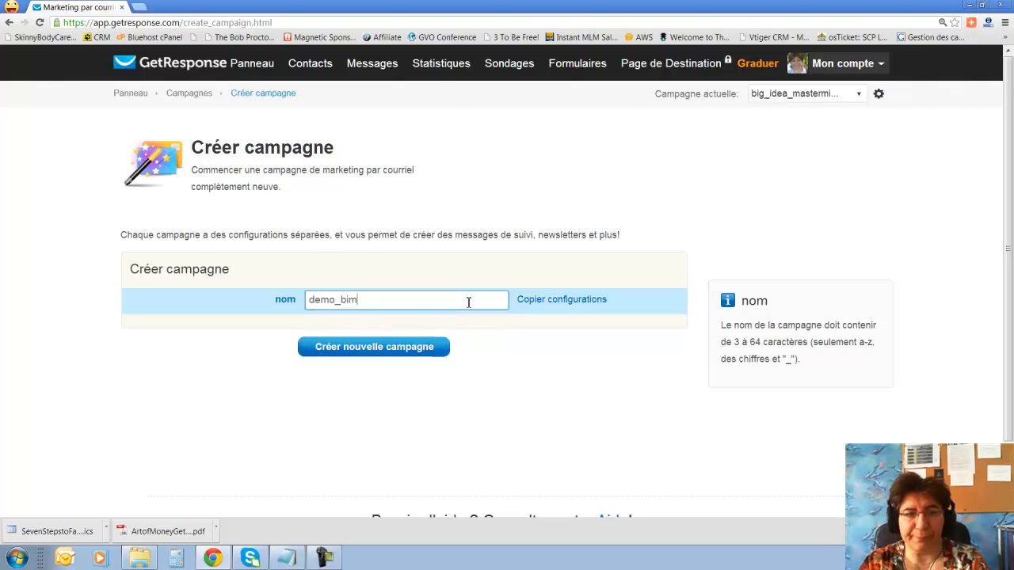
click(424, 351)
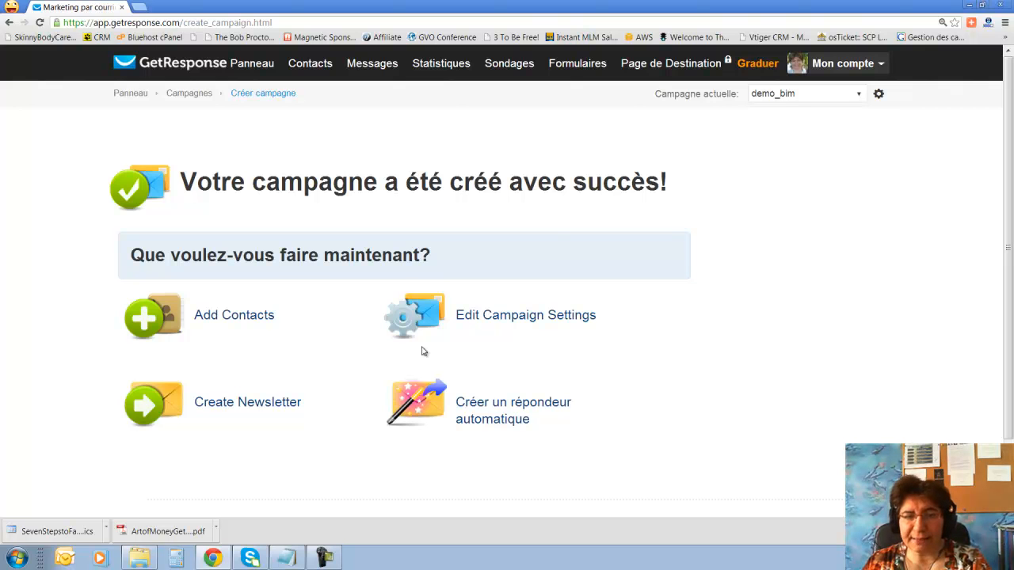
Set the demo_bim campaign language to Anglais and save it.
click(512, 322)
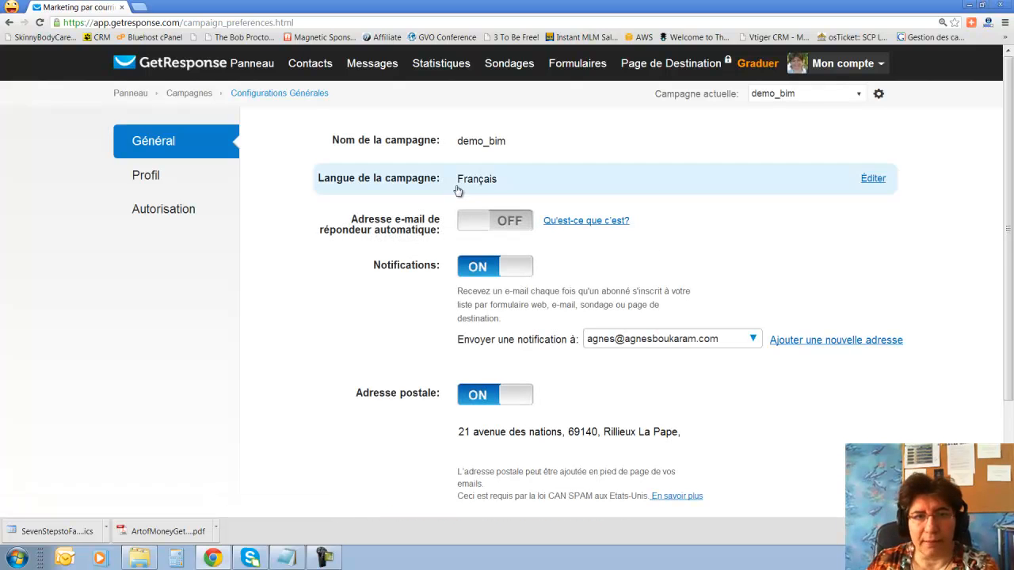
click(514, 187)
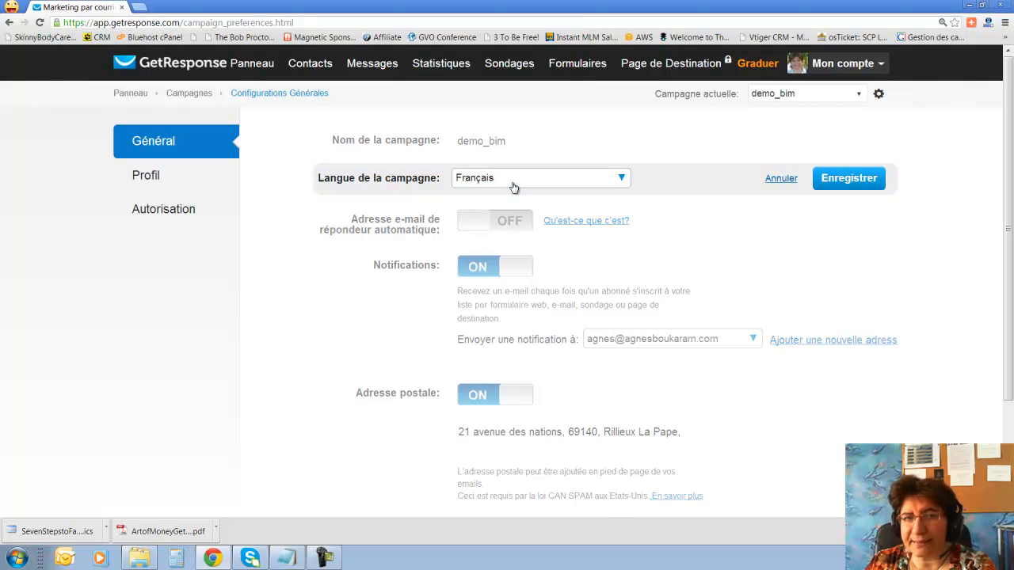
click(623, 179)
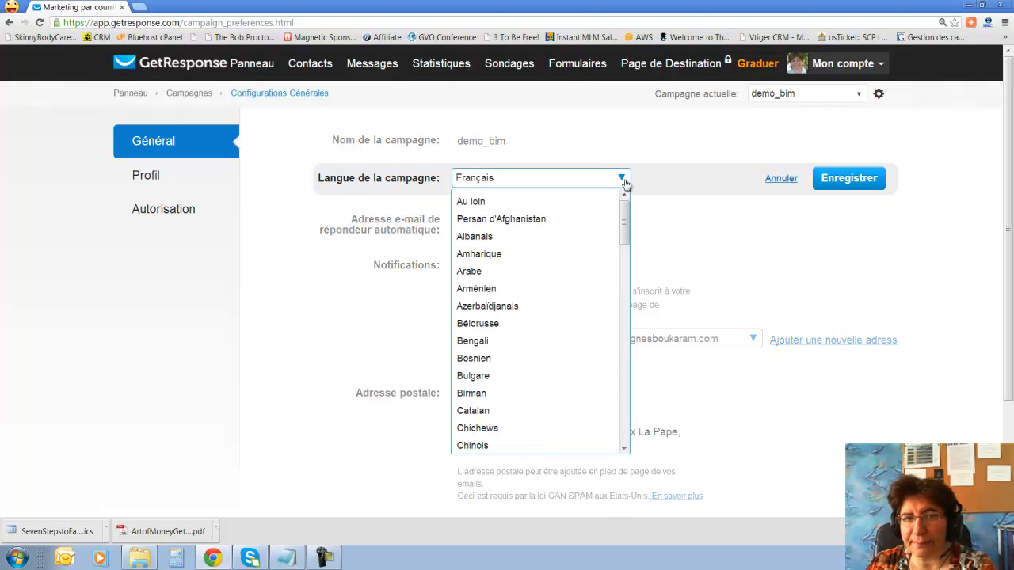
scroll(533, 338, down, 2)
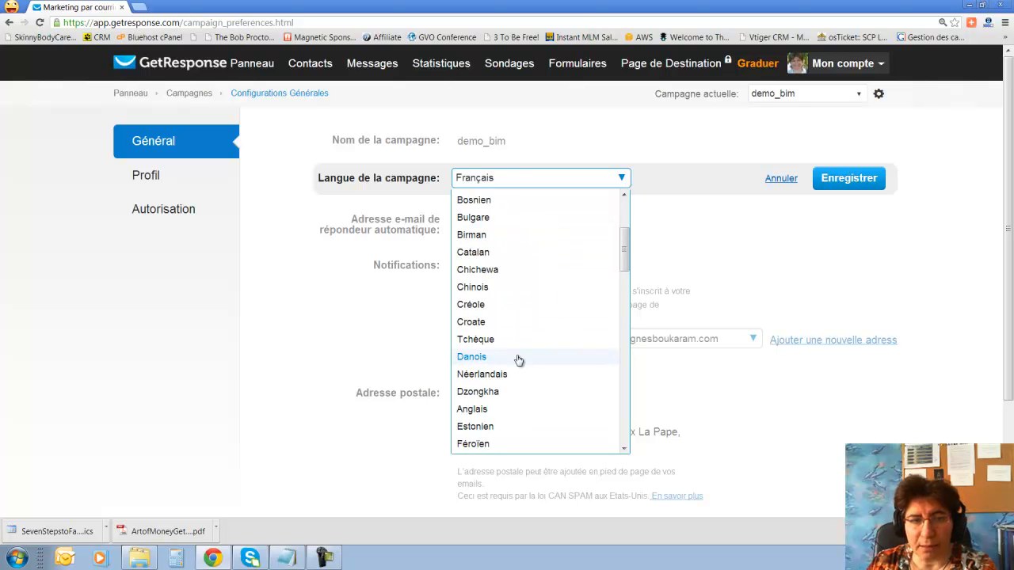
scroll(518, 359, down, 1)
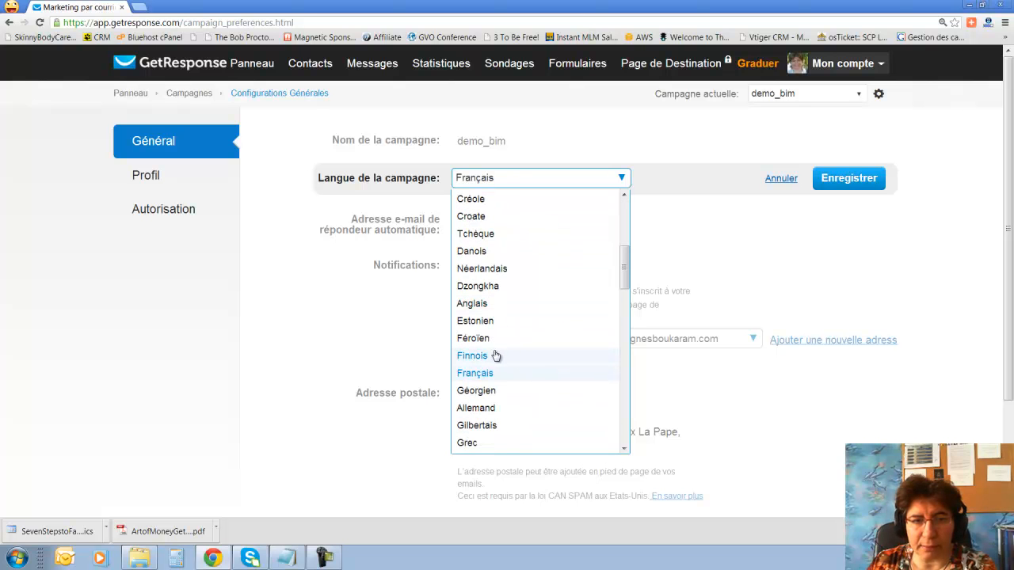
click(485, 305)
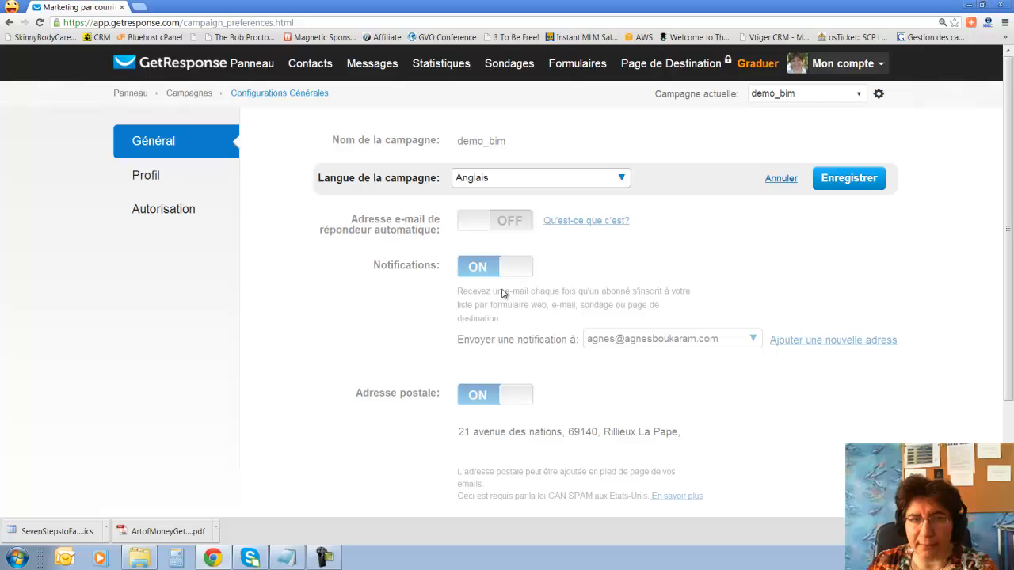
click(839, 179)
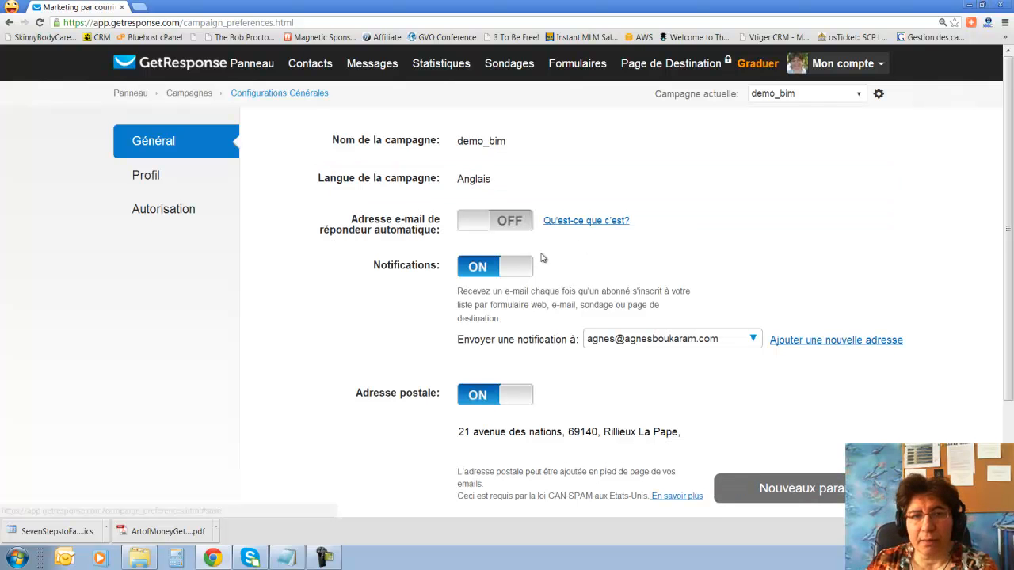
Turn off the auto-responder address and new-subscriber notifications, leaving the postal address on.
click(475, 228)
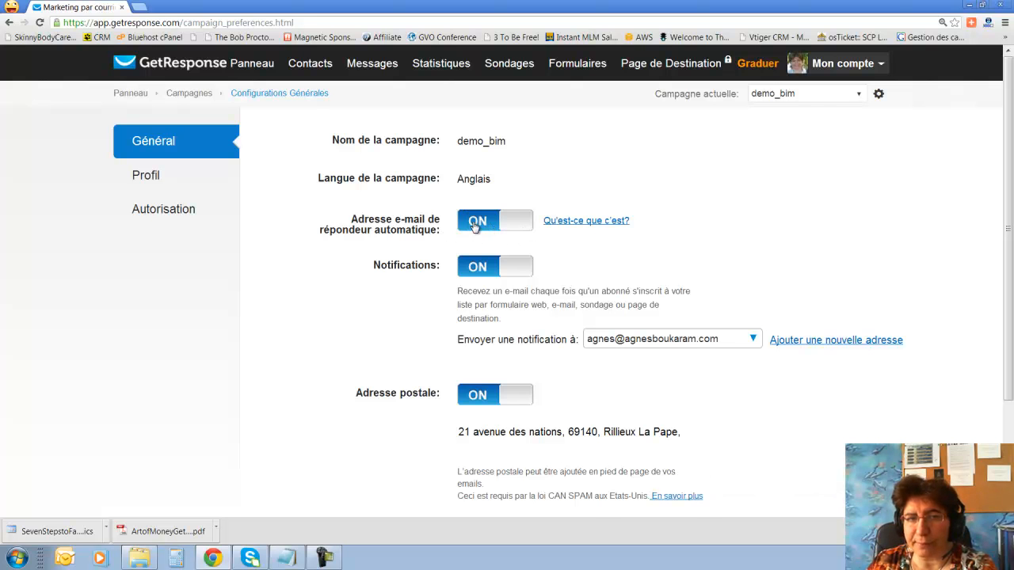
click(531, 226)
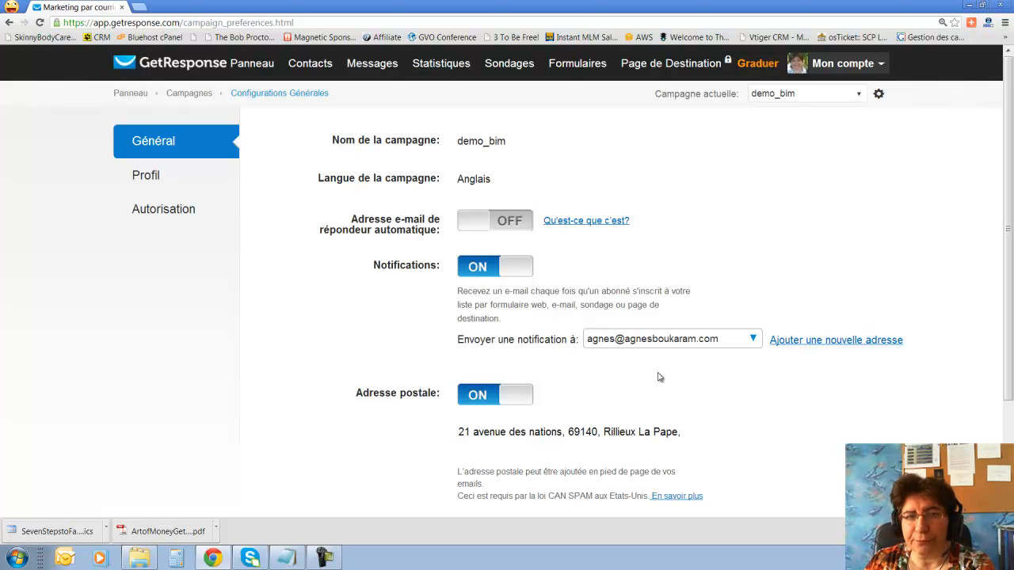
click(495, 271)
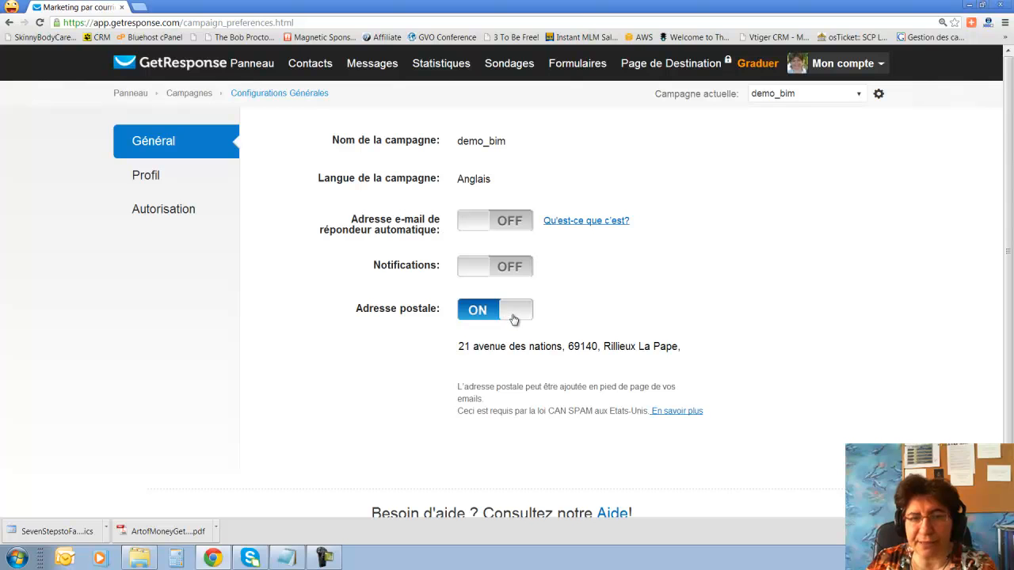
click(512, 317)
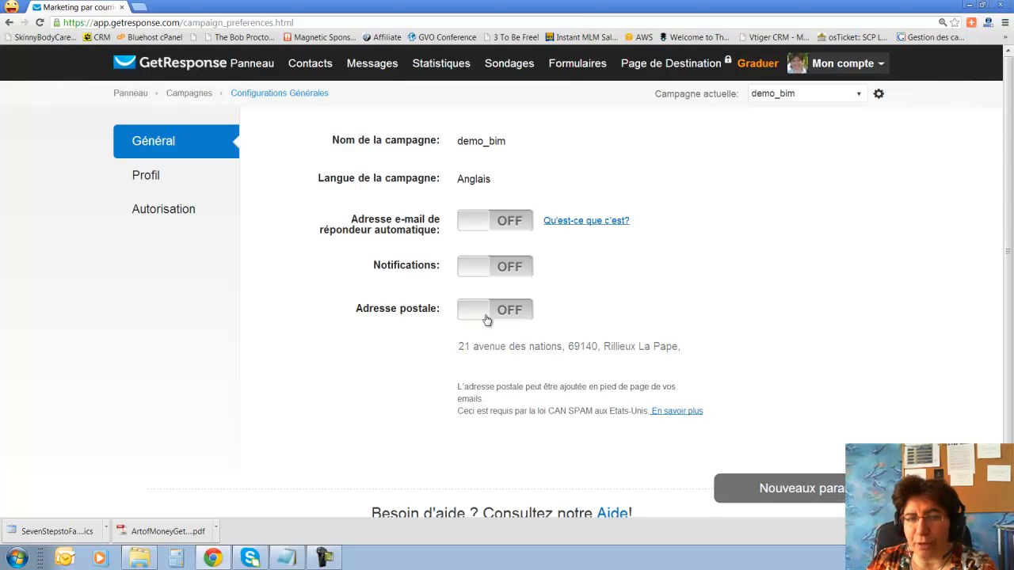
click(487, 319)
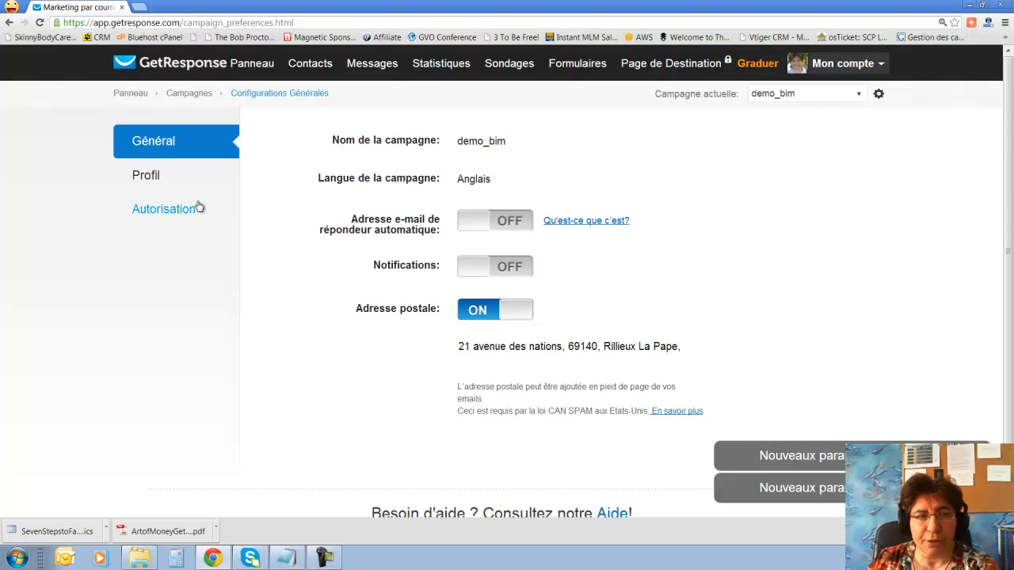
Rename the campaign to 'Big Idea Mastermind - Français' in the profile settings.
click(150, 177)
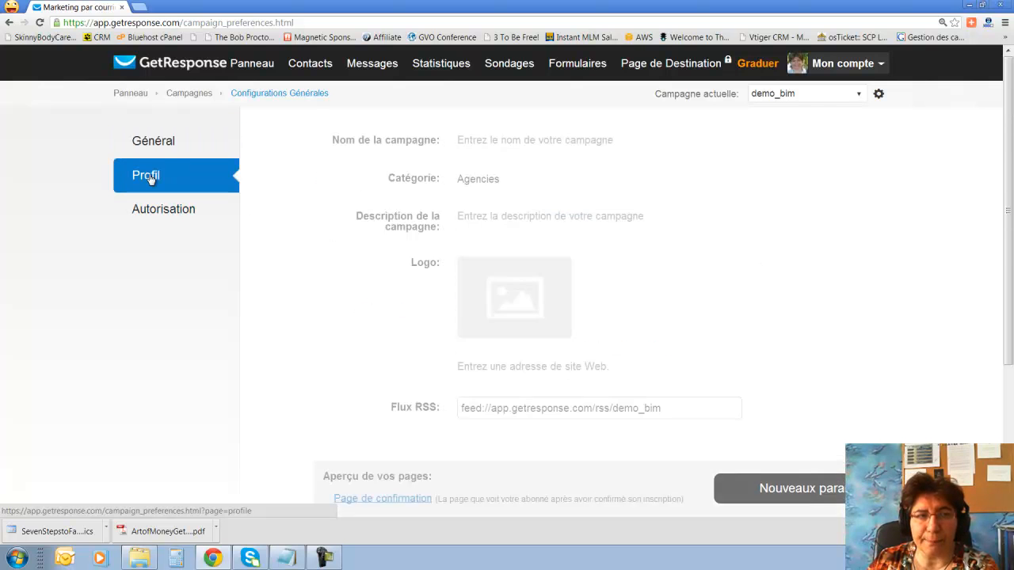
click(531, 141)
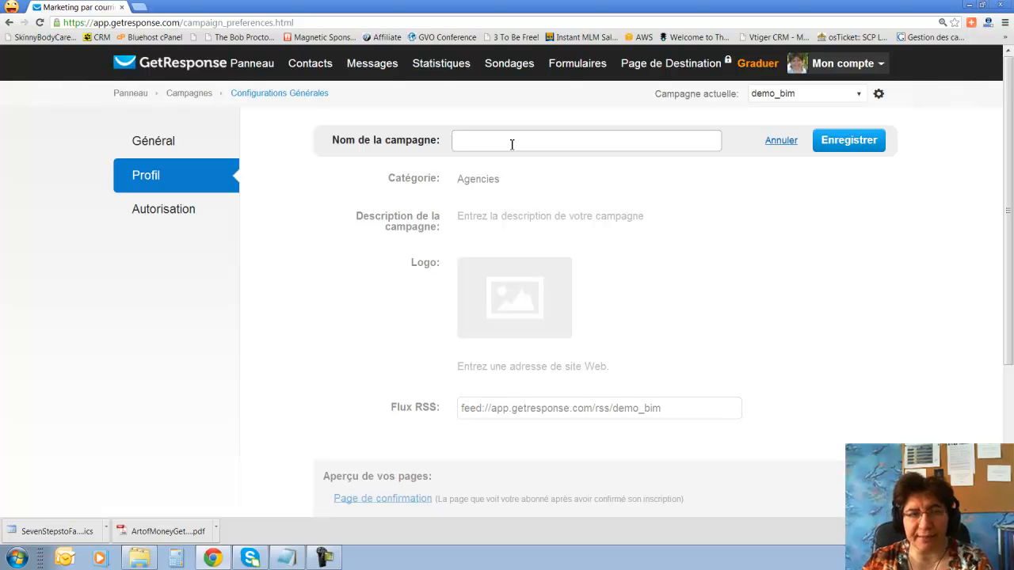
text(campagne)
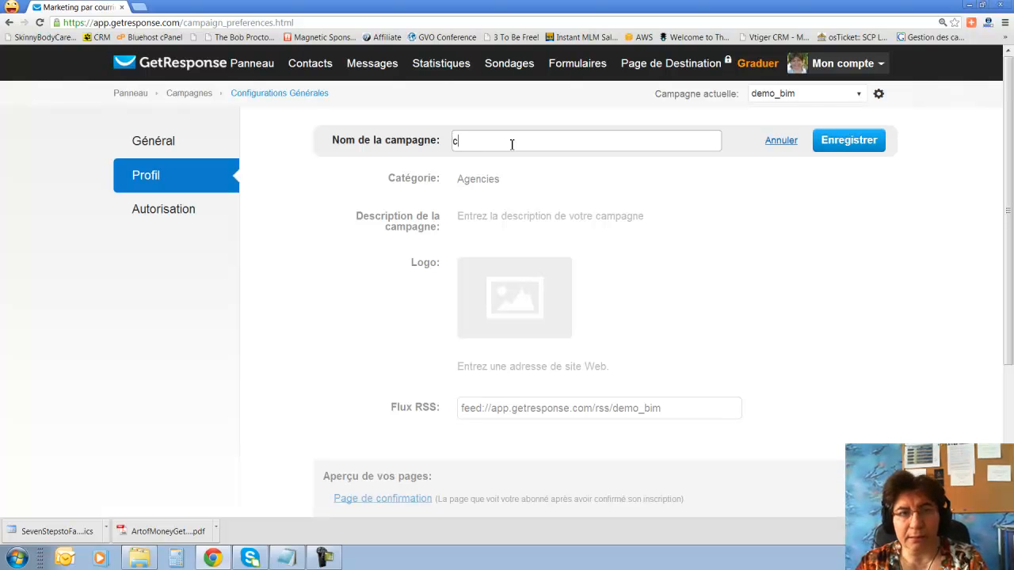
key(BackSpace)
key(BackSpace)
key(BackSpace)
key(BackSpace)
key(BackSpace)
key(BackSpace)
key(BackSpace)
key(BackSpace)
key(BackSpace)
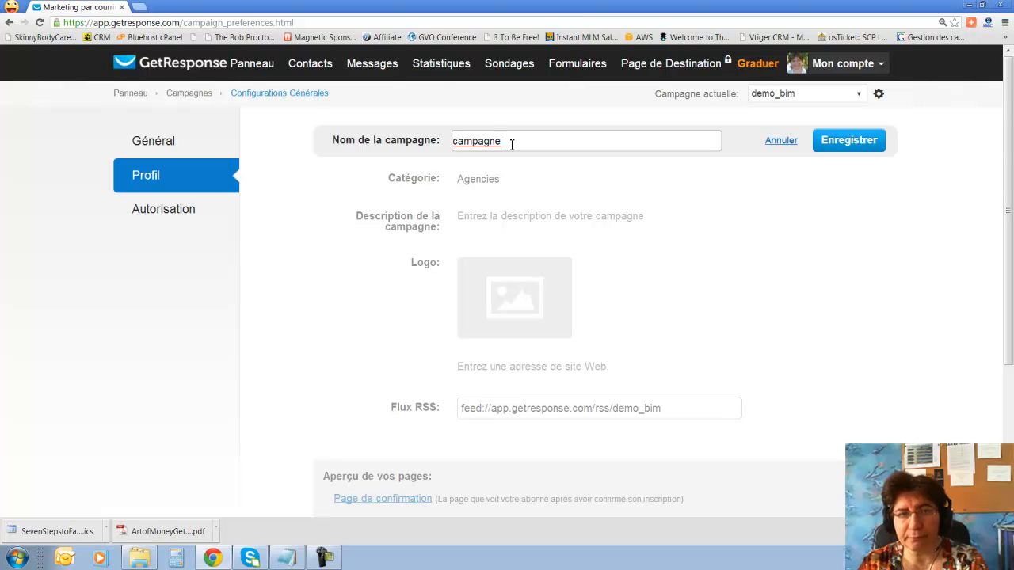
text(Big Idea Mastermin d)
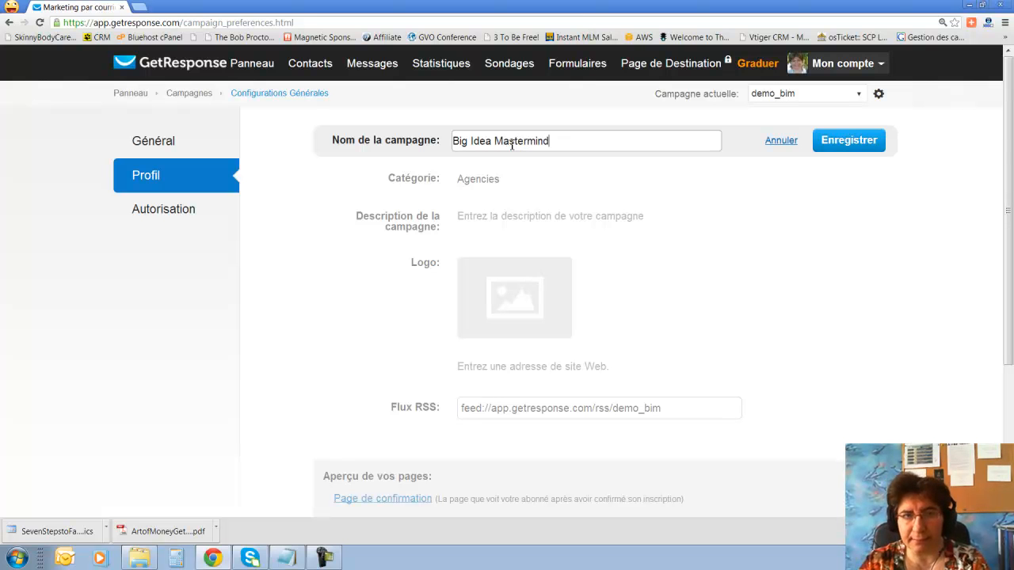
text(- Fran)
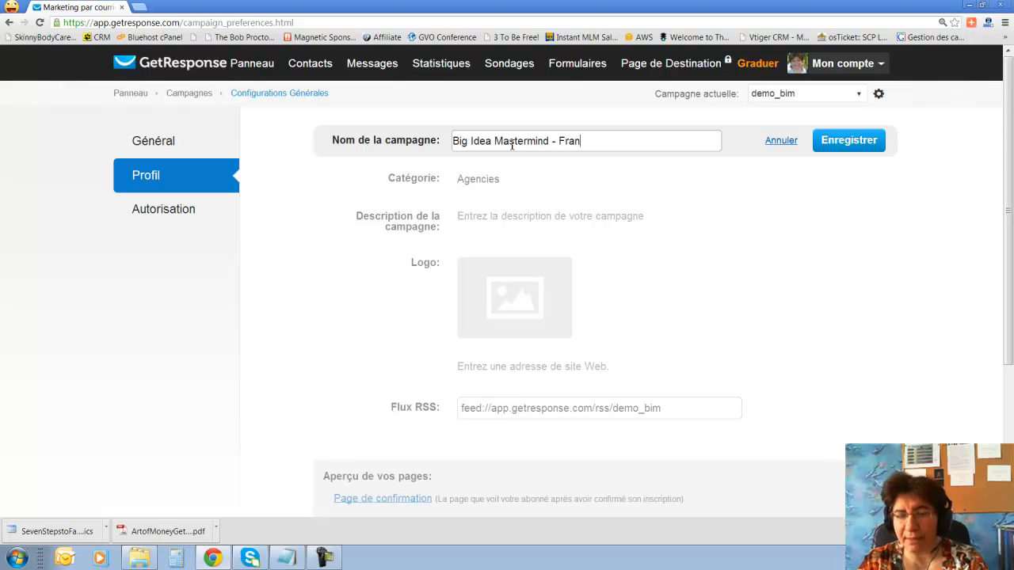
text(cais)
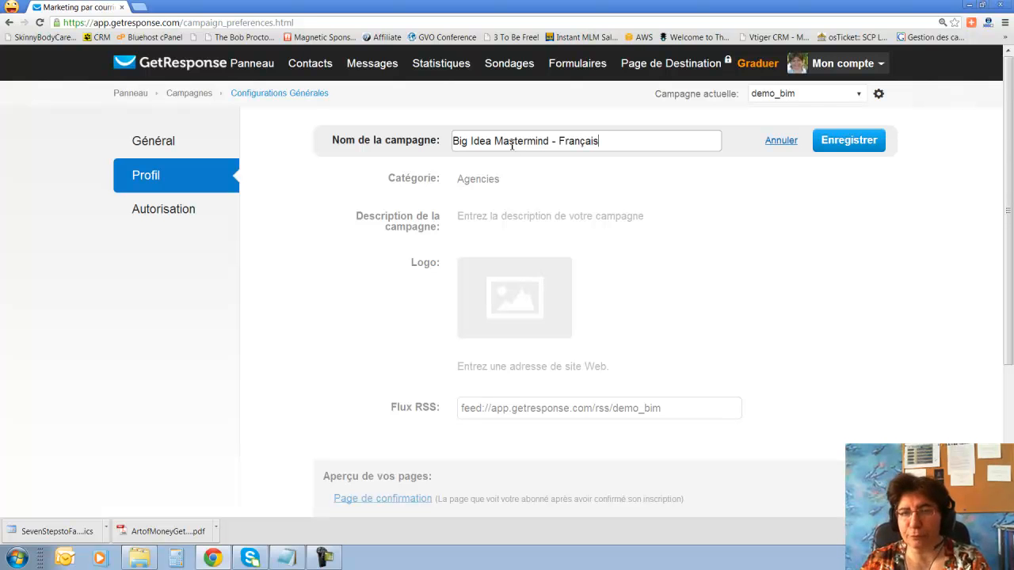
click(878, 143)
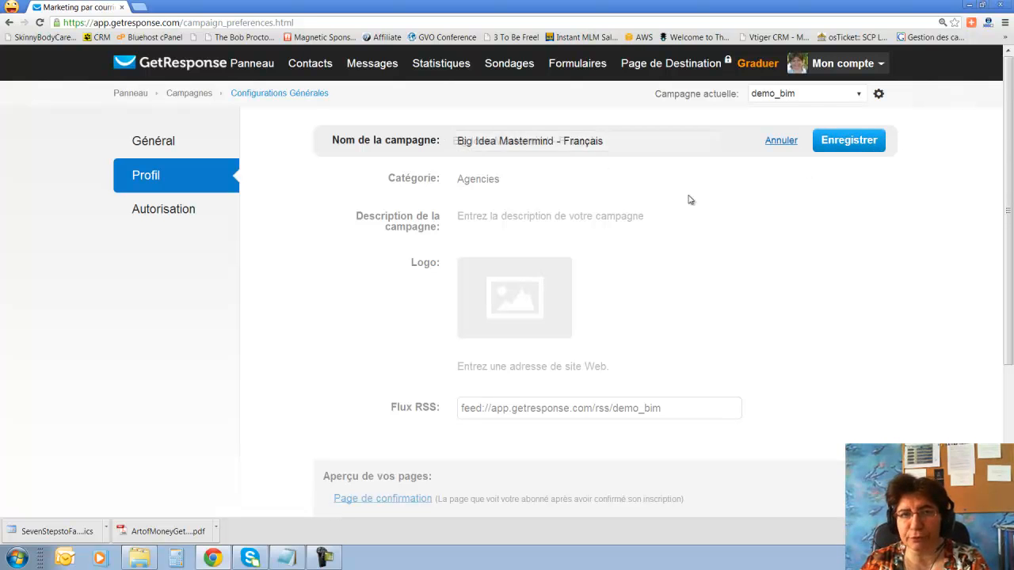
Set the campaign category to Internet Marketing and save it.
click(518, 191)
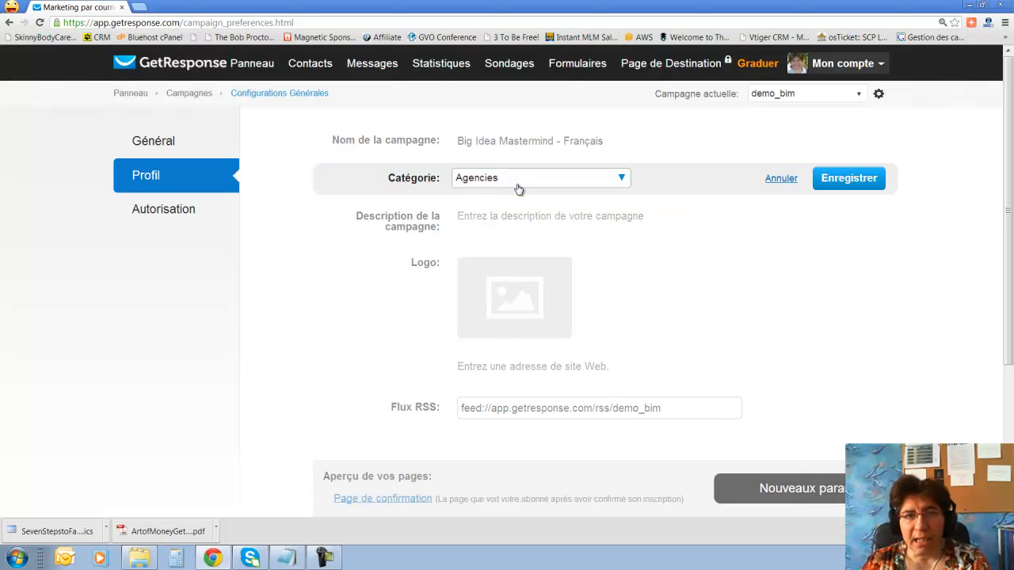
click(623, 179)
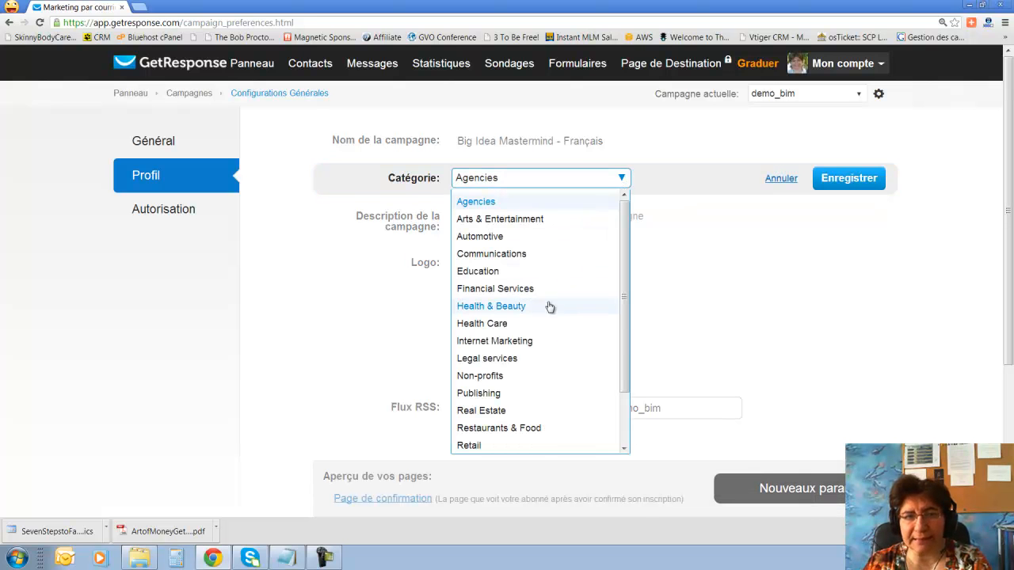
click(517, 342)
click(820, 179)
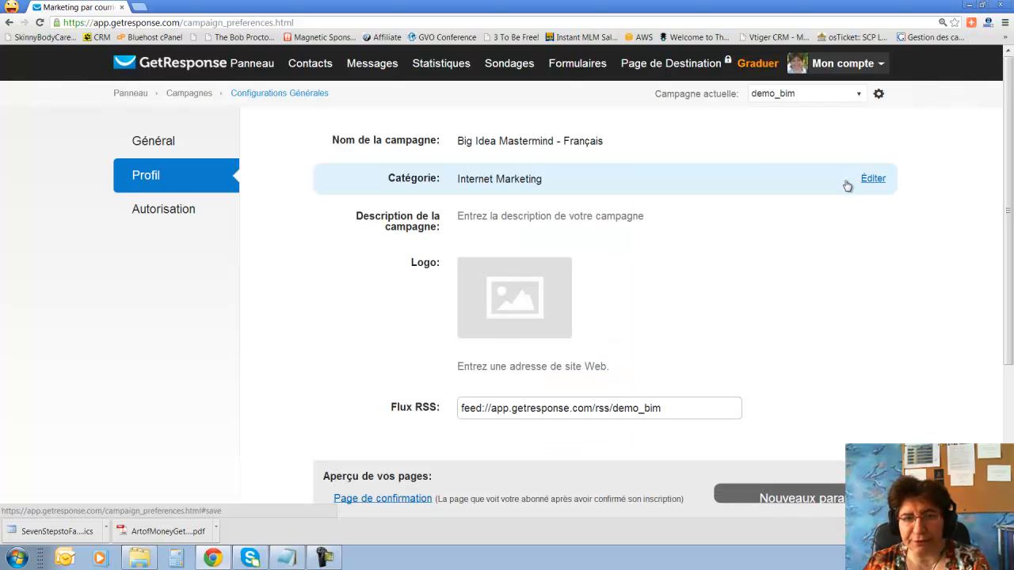
In the Autorisation settings, review the confirmation e-mail subjects without changing them.
click(193, 213)
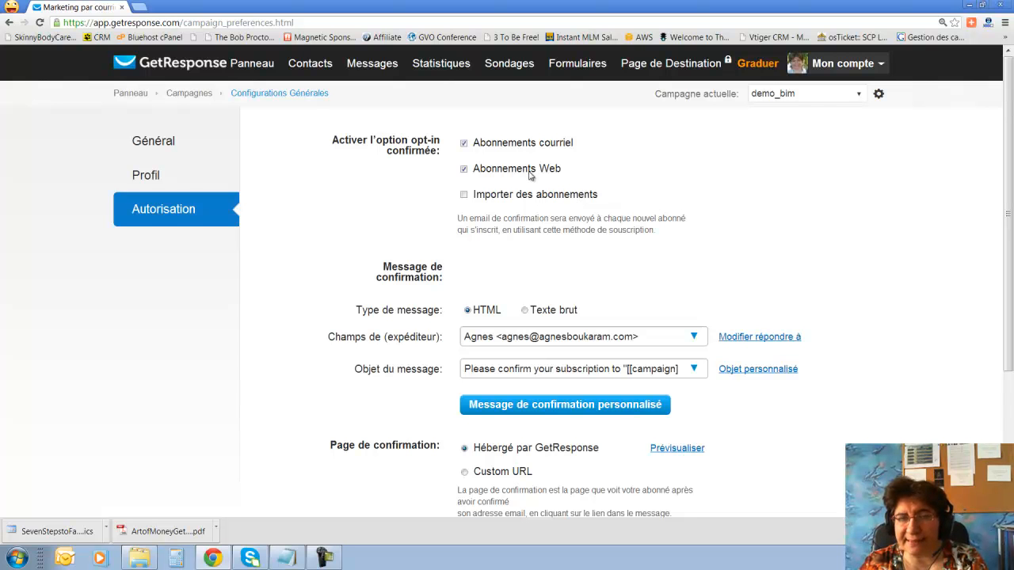
scroll(639, 226, down, 2)
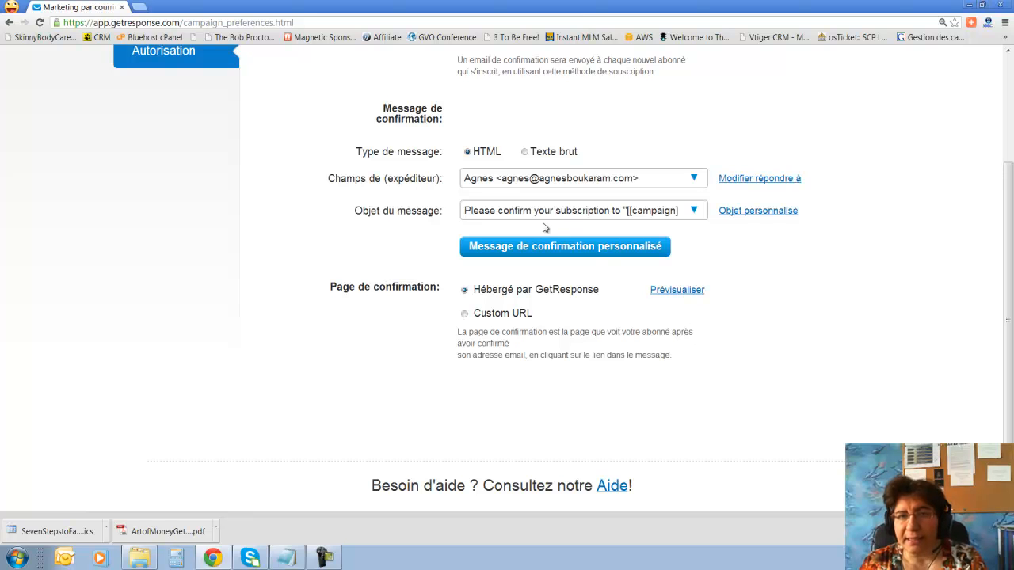
click(692, 213)
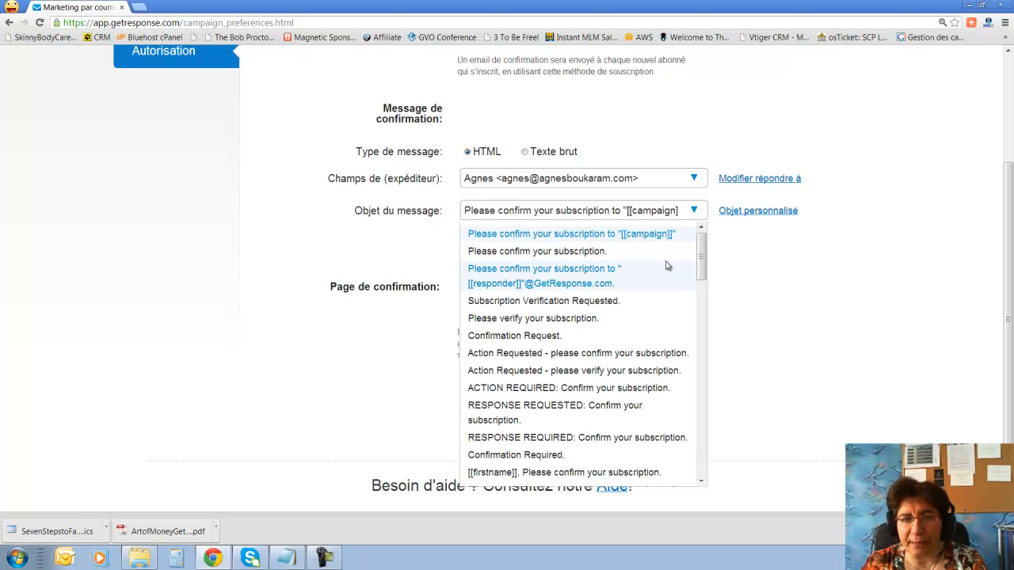
scroll(606, 431, down, 3)
scroll(606, 432, down, 10)
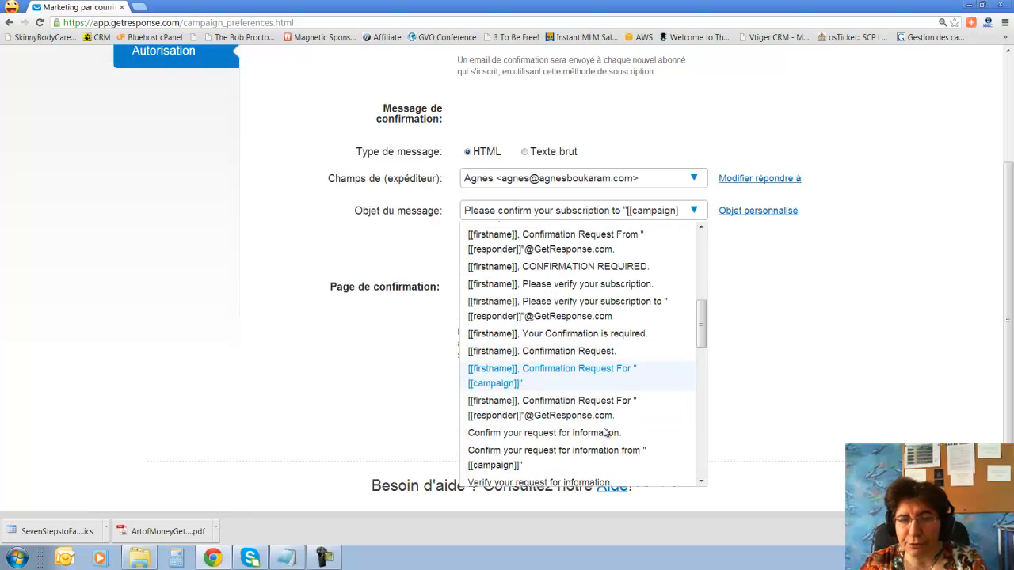
scroll(606, 432, down, 4)
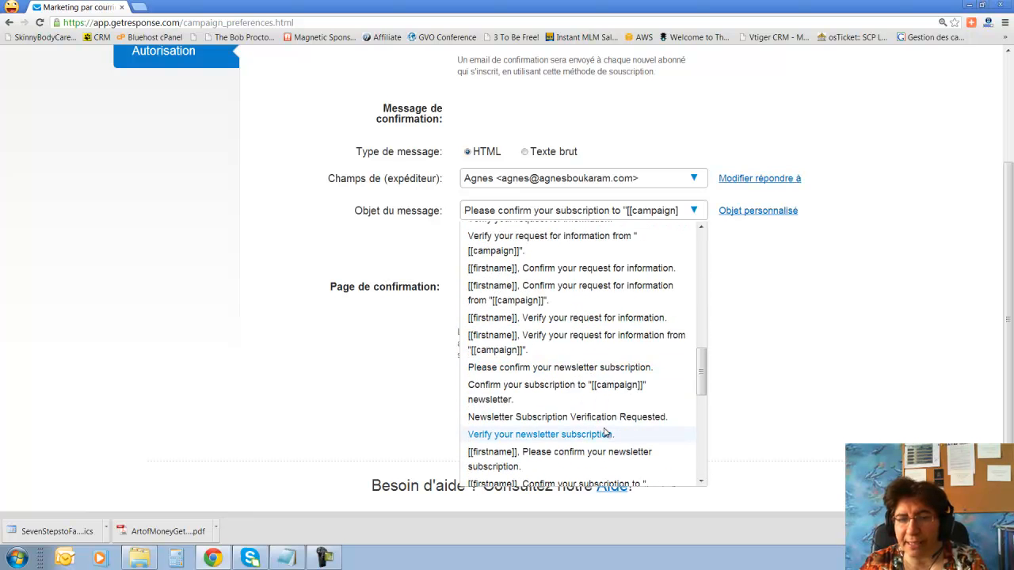
scroll(606, 432, down, 7)
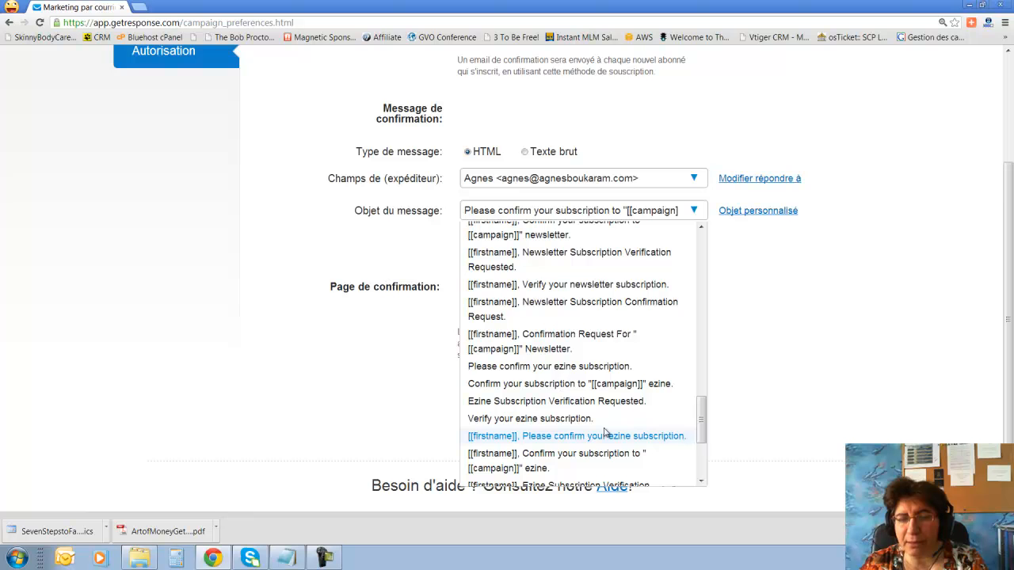
scroll(606, 431, down, 6)
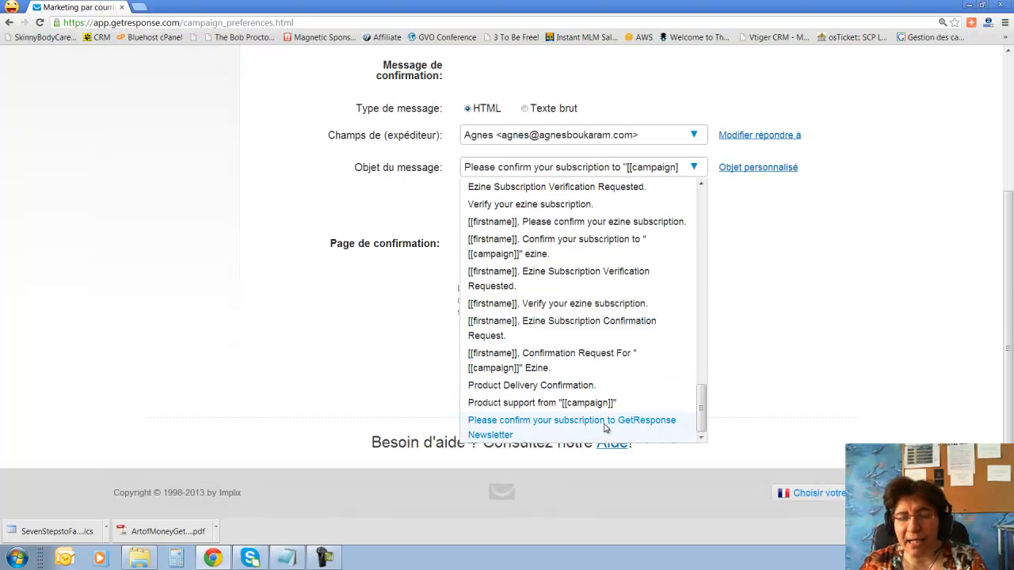
scroll(606, 432, up, 5)
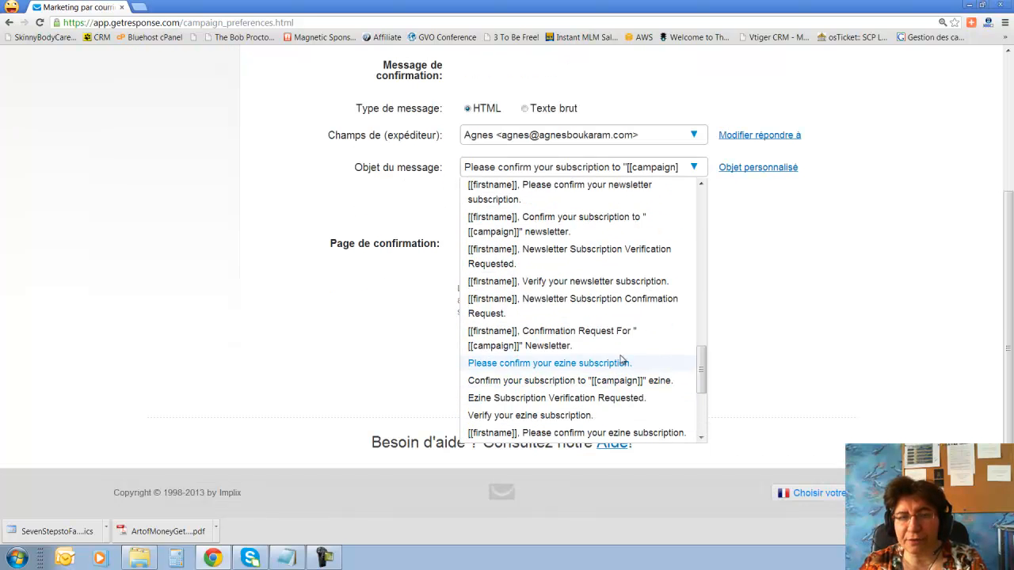
click(758, 202)
Uncheck confirmed opt-in for e-mail subscriptions.
scroll(781, 290, up, 3)
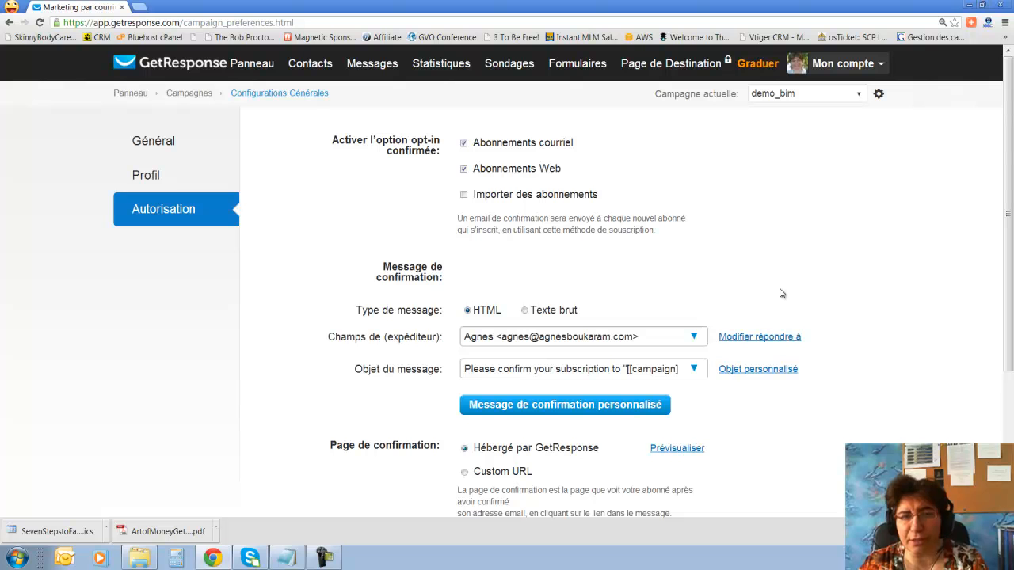
click(464, 144)
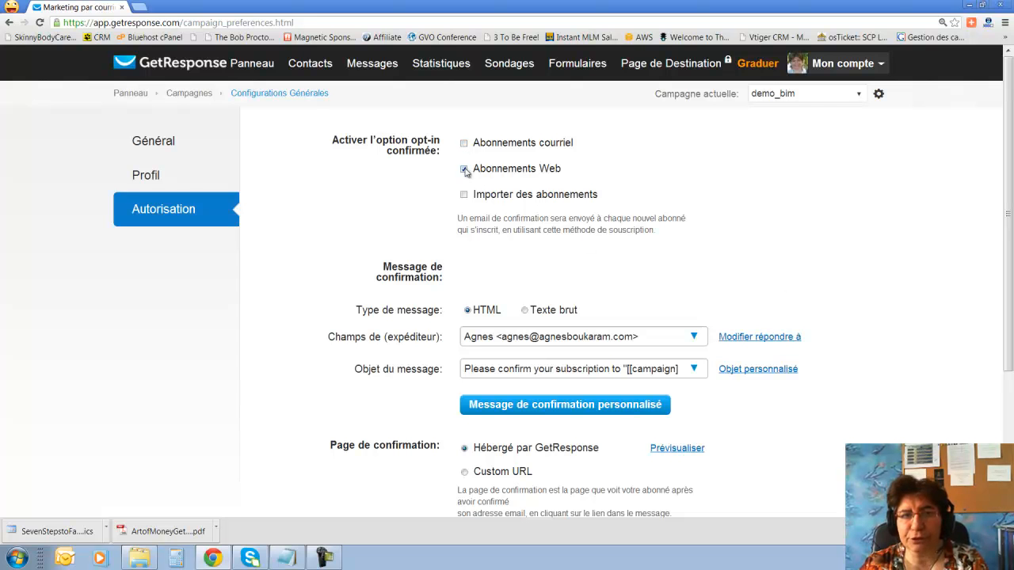
scroll(442, 229, down, 3)
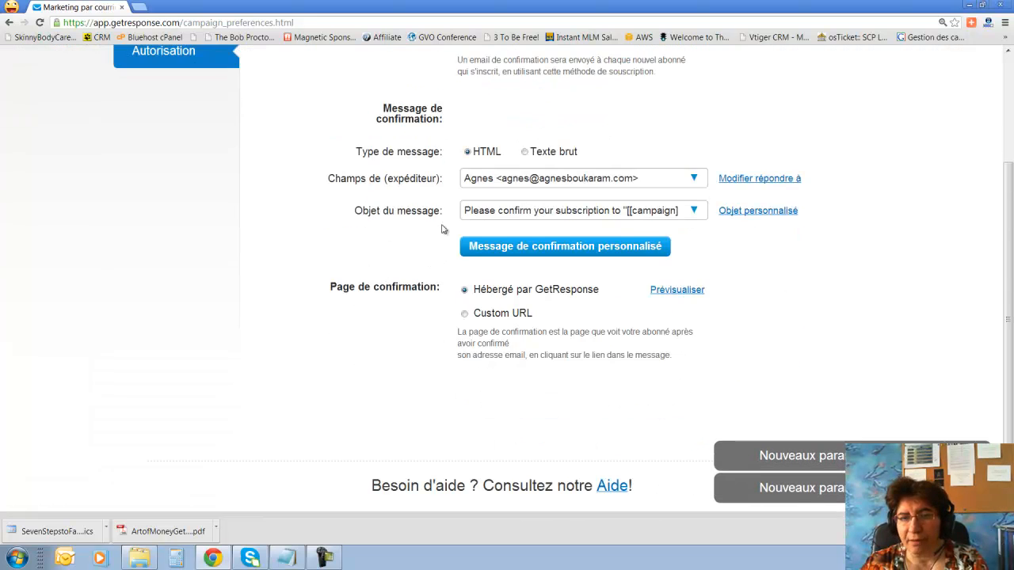
scroll(442, 229, up, 3)
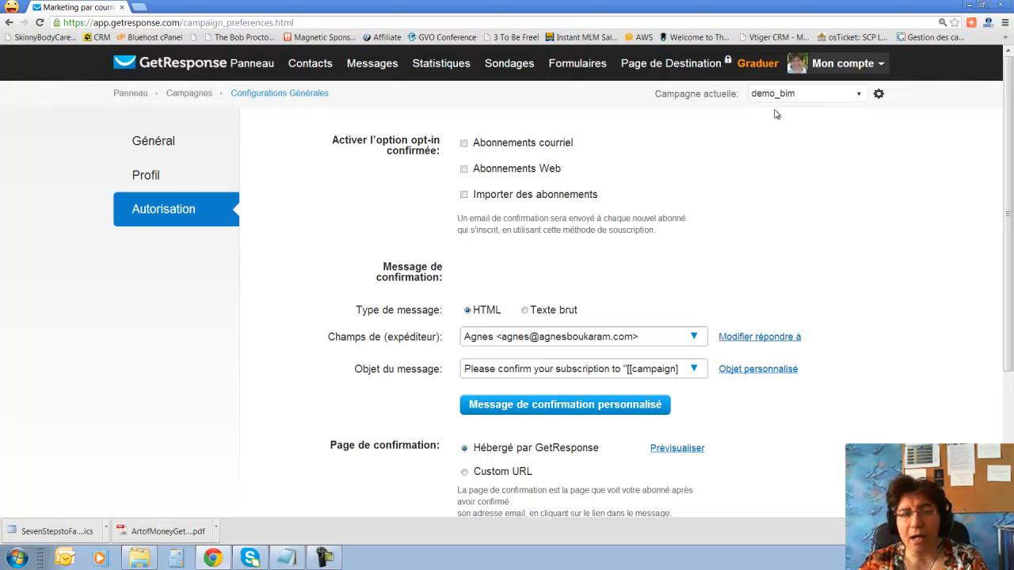
Build a new web form with the footer note, privacy line and Powered by credit hidden.
mouse_move(585, 64)
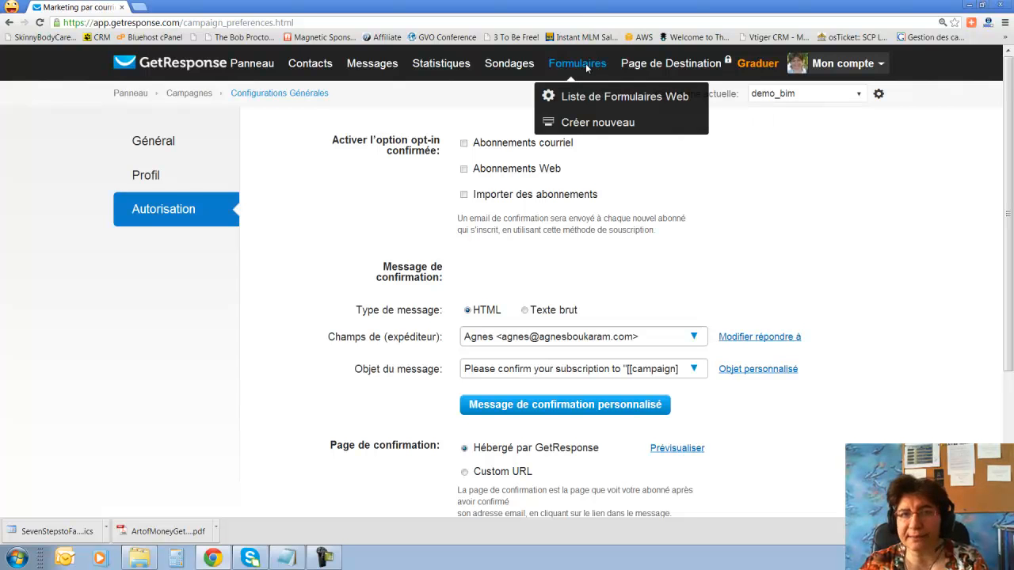
click(586, 125)
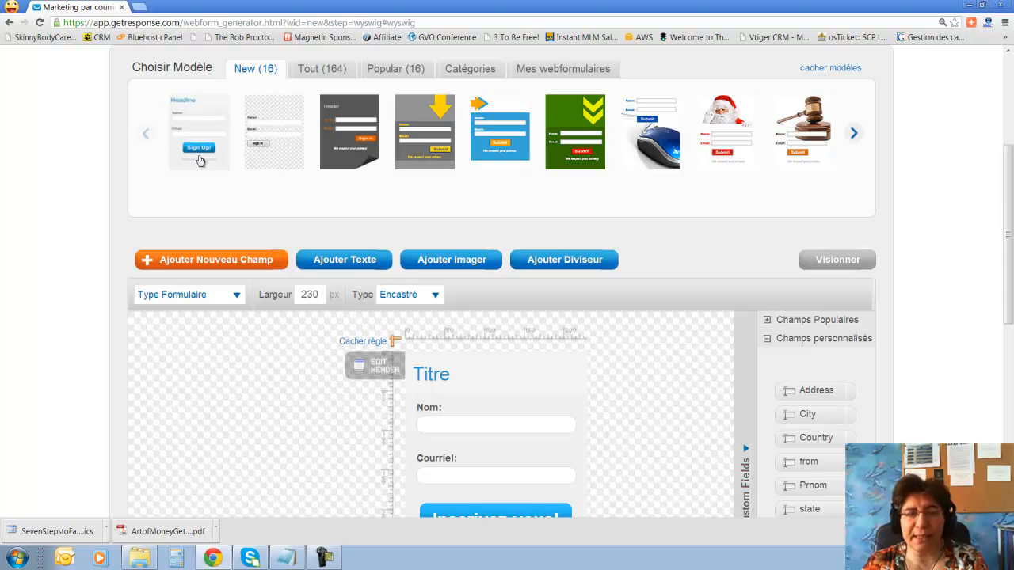
scroll(614, 420, down, 5)
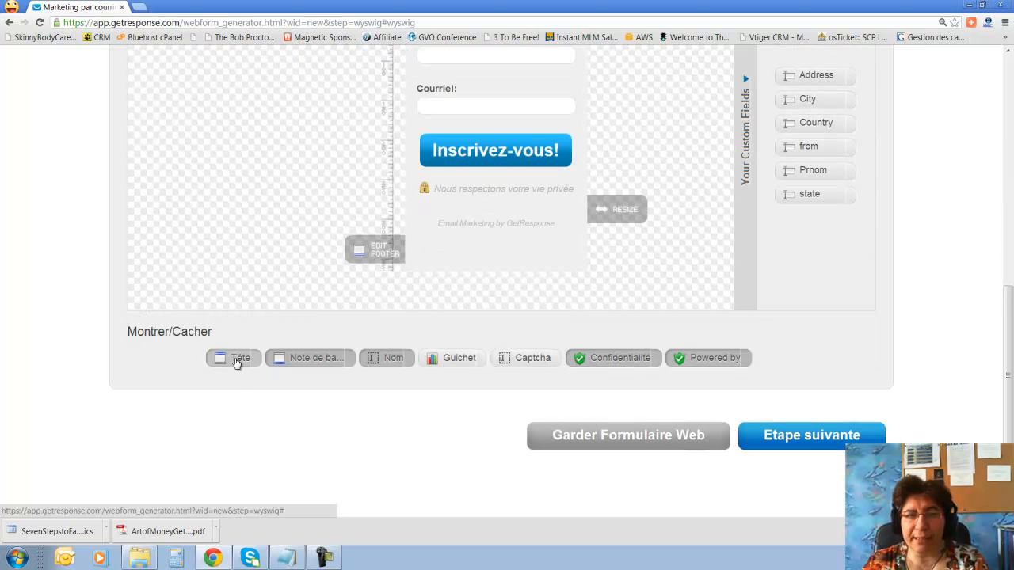
scroll(236, 361, down, 1)
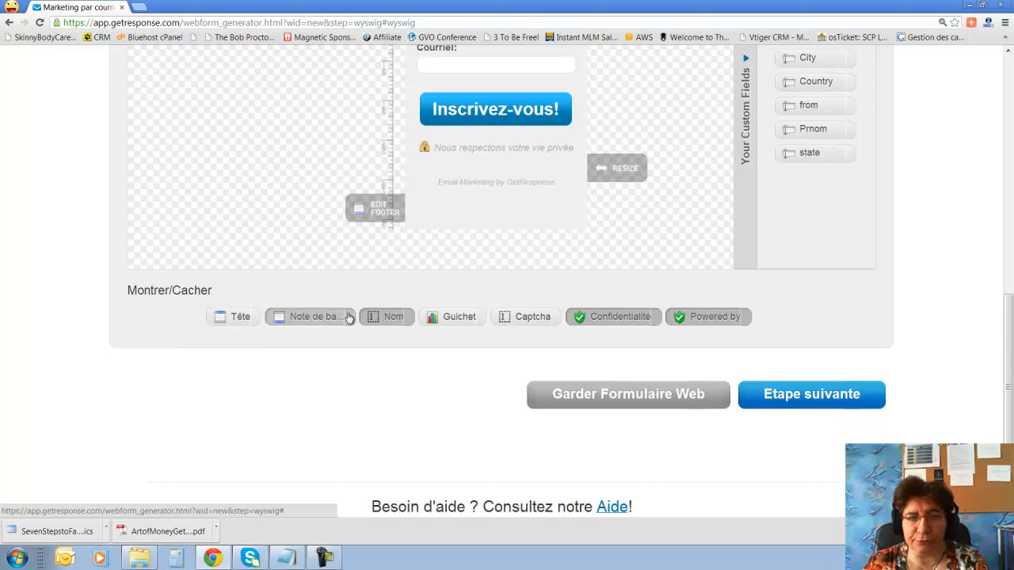
click(324, 322)
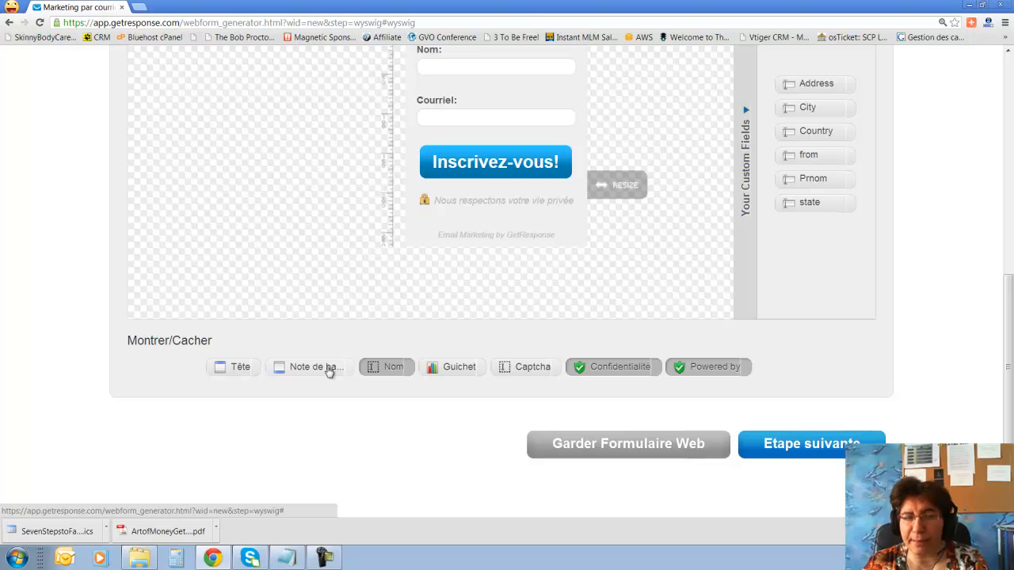
click(638, 370)
click(717, 369)
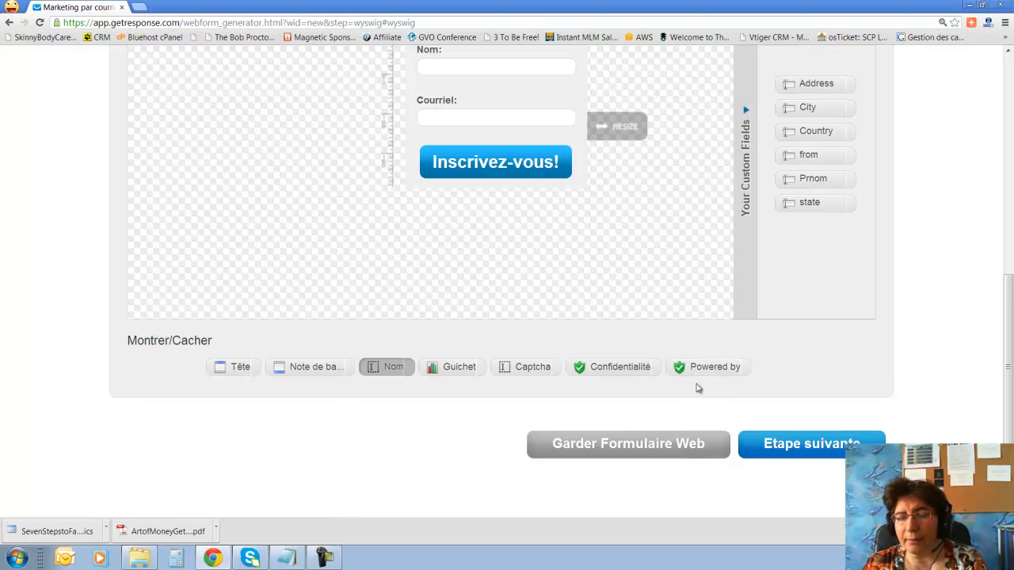
scroll(698, 388, up, 2)
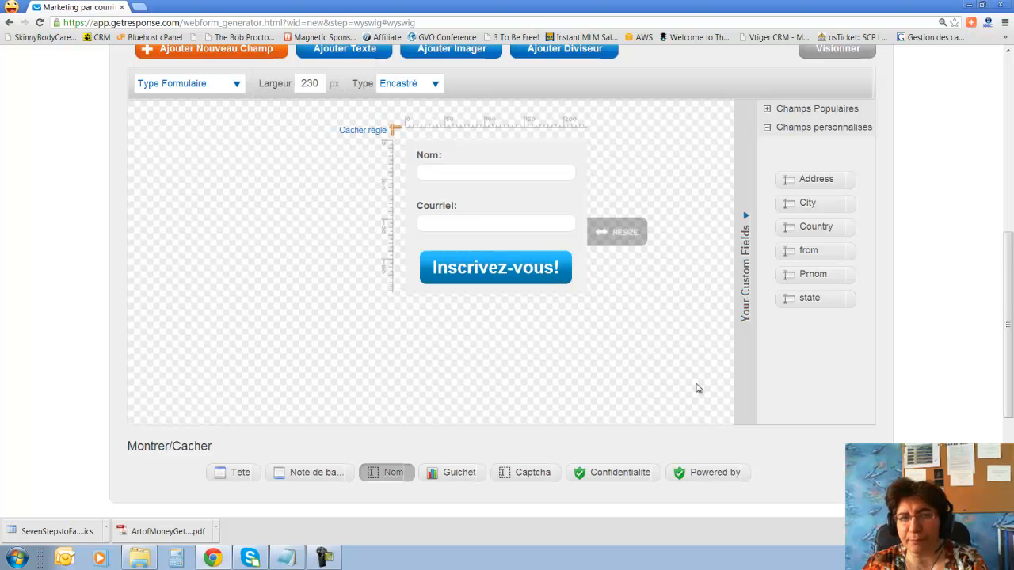
scroll(698, 388, up, 2)
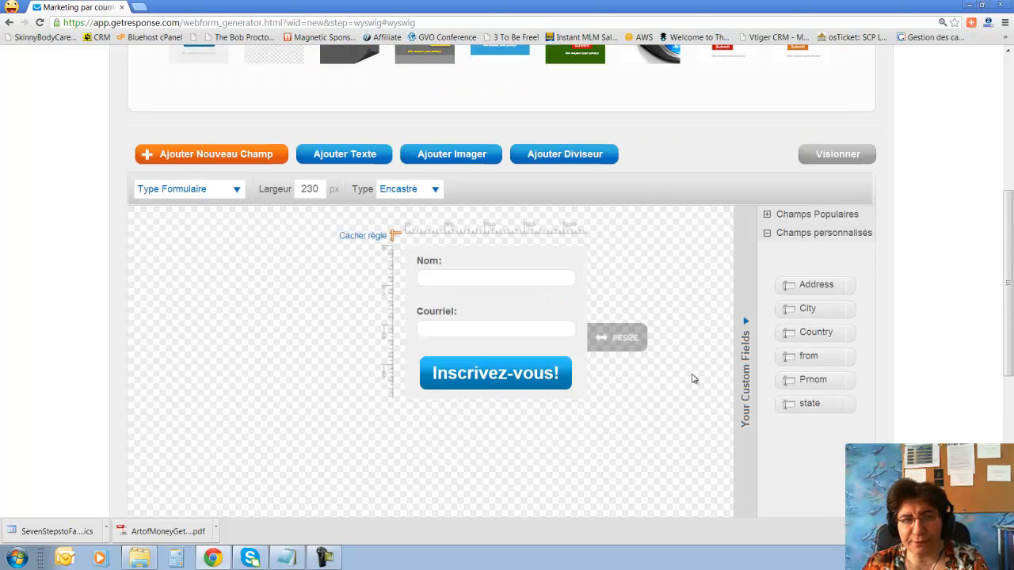
scroll(692, 378, down, 5)
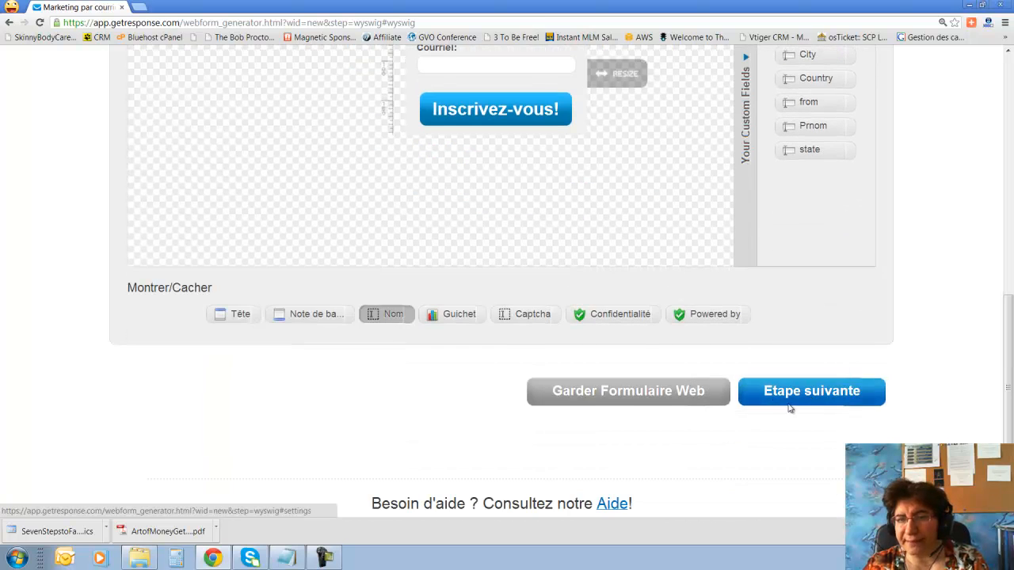
click(813, 392)
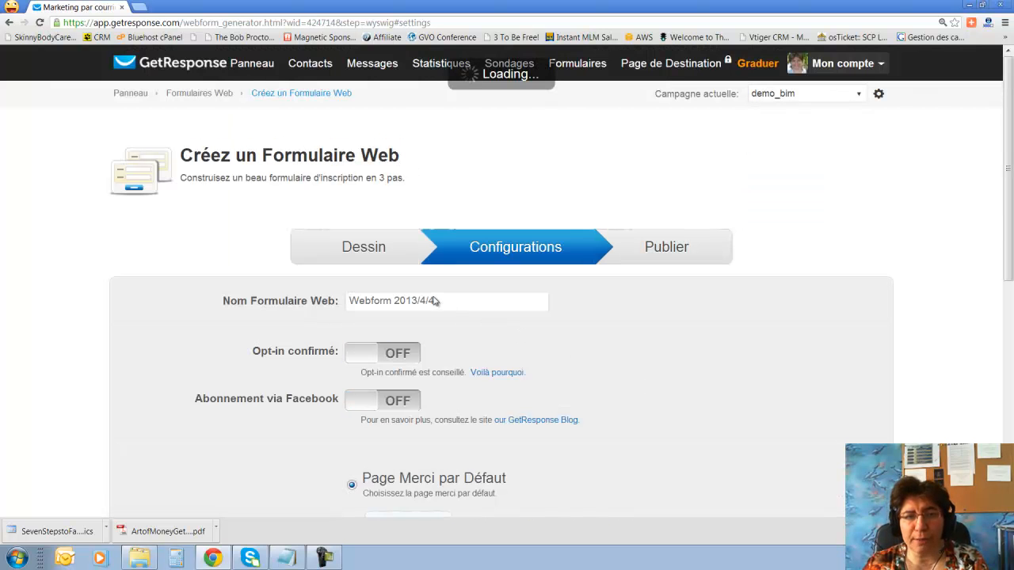
Replace the form name Webform 2013/4/4 with demo_bim and review the remaining settings.
click(452, 302)
drag(452, 301, 337, 300)
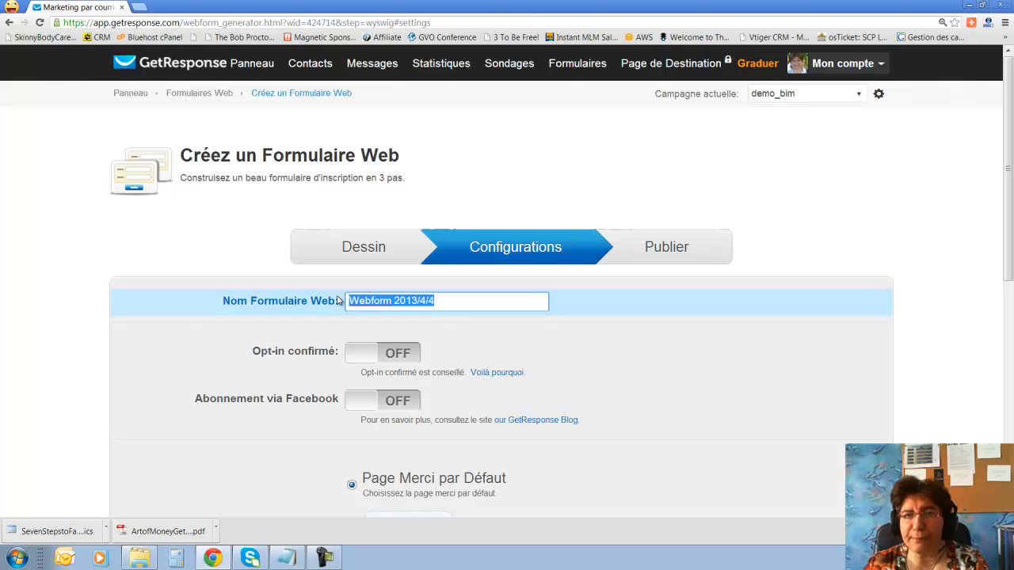
text(de)
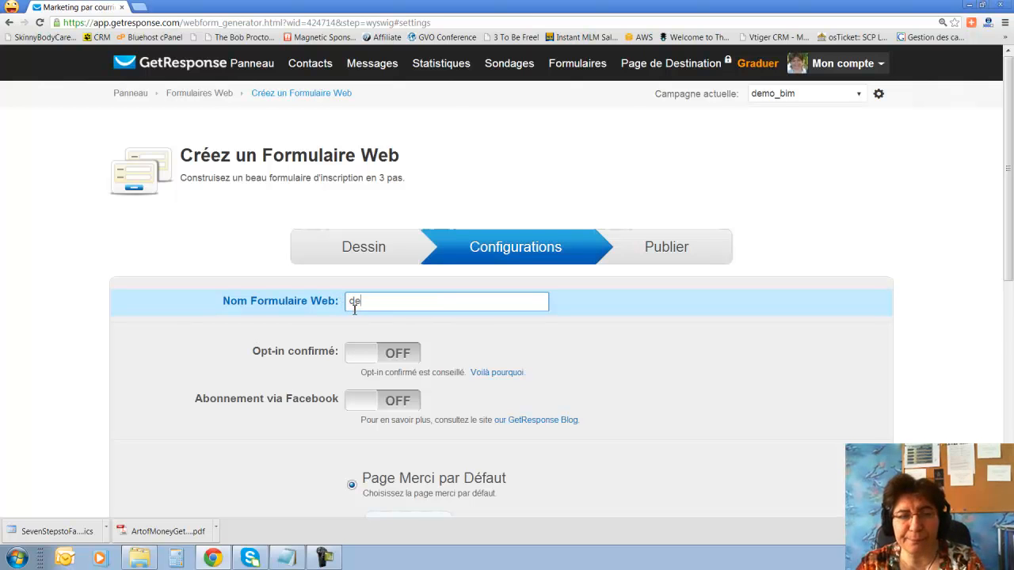
text(mo_bim)
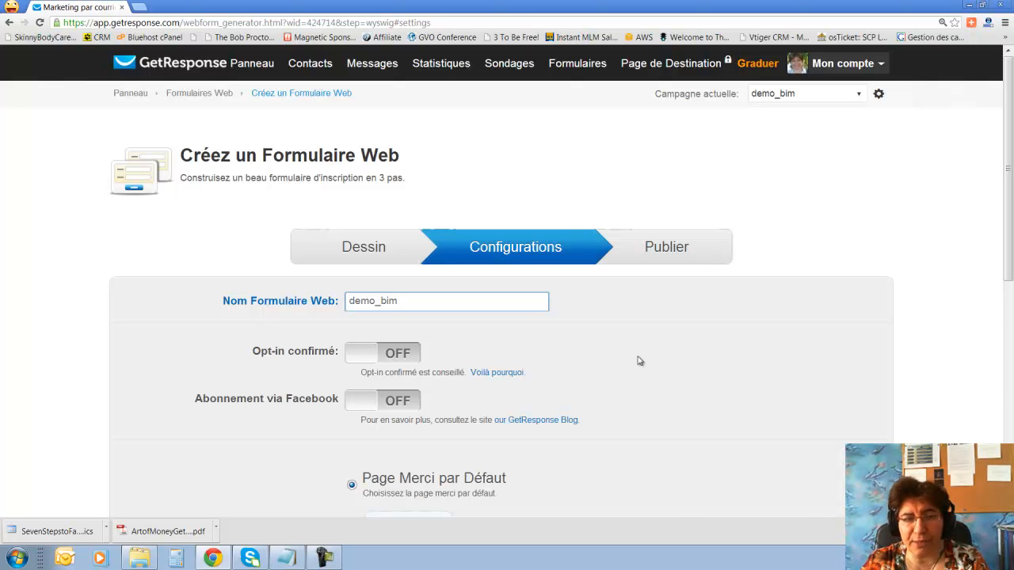
scroll(641, 361, down, 2)
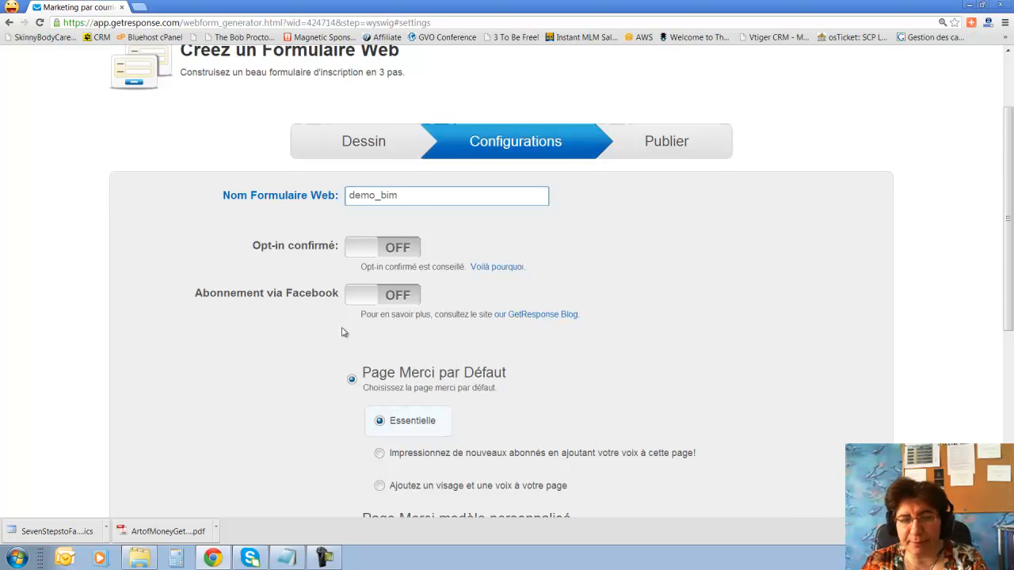
scroll(343, 332, down, 2)
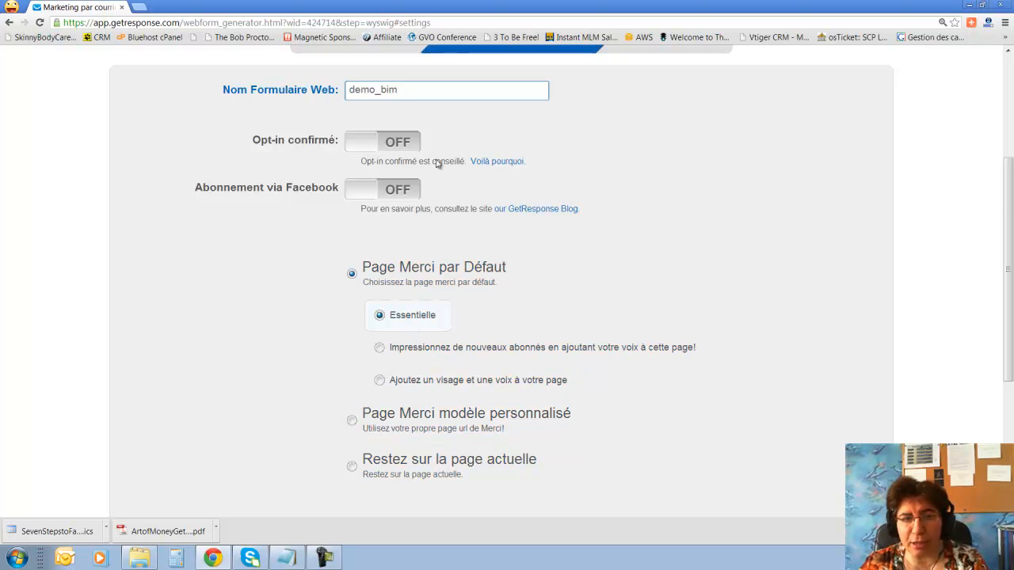
scroll(666, 325, down, 2)
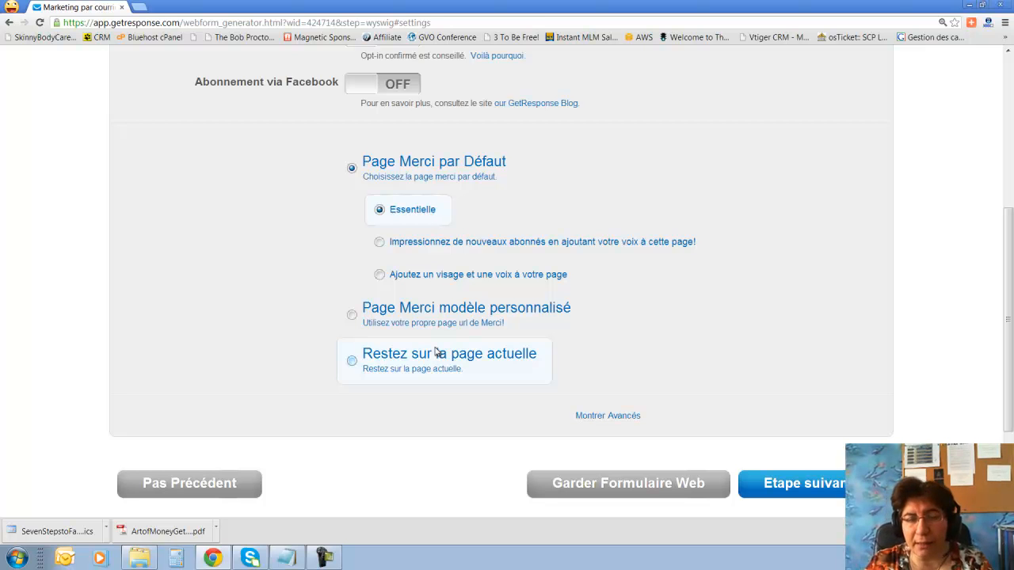
scroll(491, 191, up, 2)
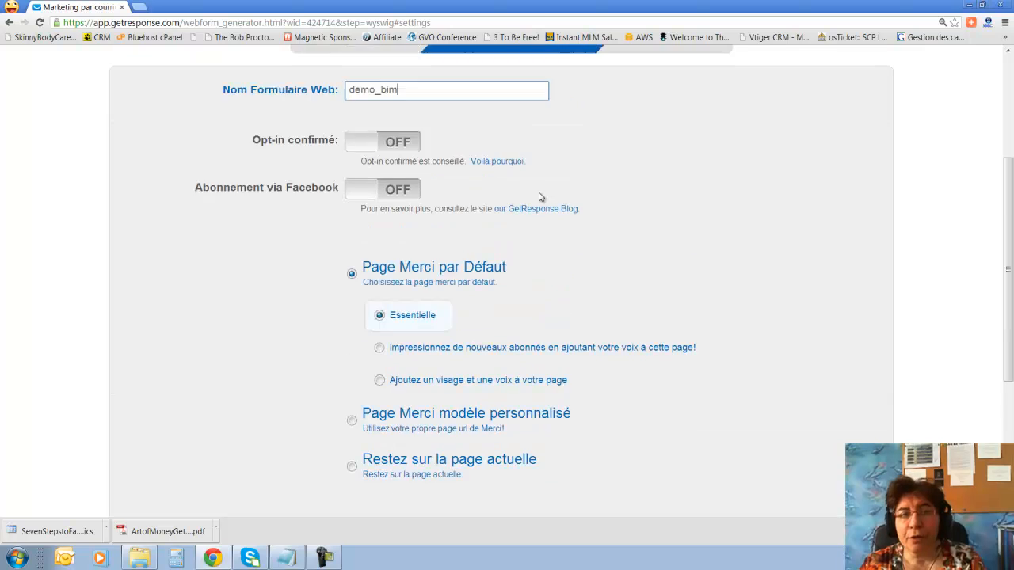
Turn confirmed opt-in on and enter the custom thank-you URL bigideamastermind.com/newmarketing.
click(358, 199)
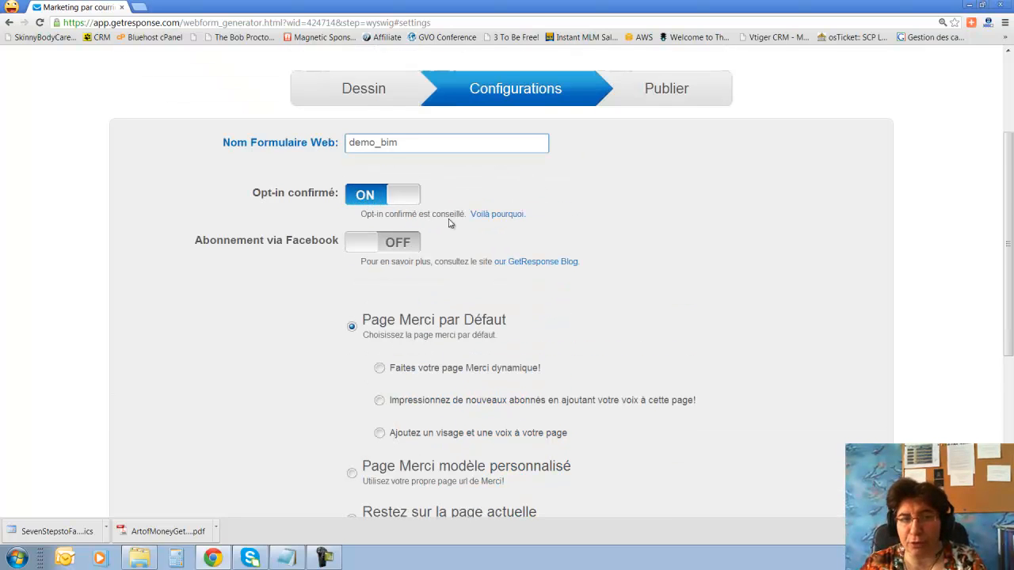
scroll(588, 305, down, 3)
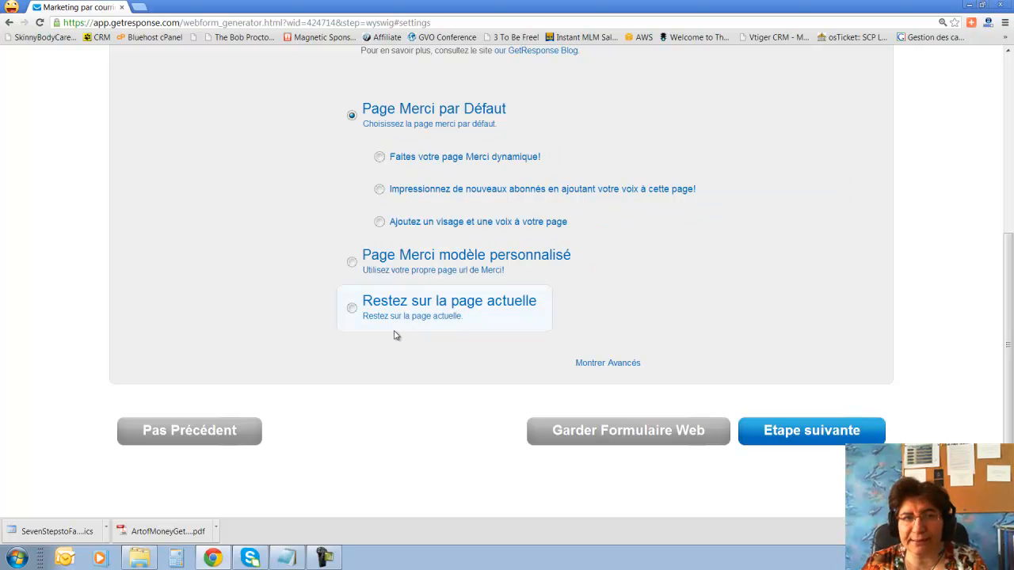
click(352, 263)
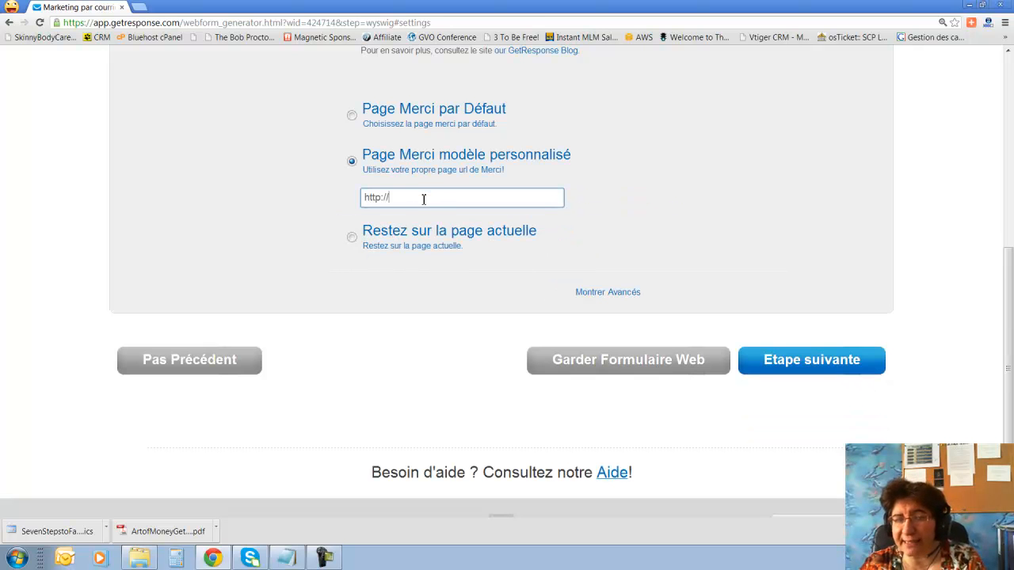
double_click(424, 199)
click(424, 199)
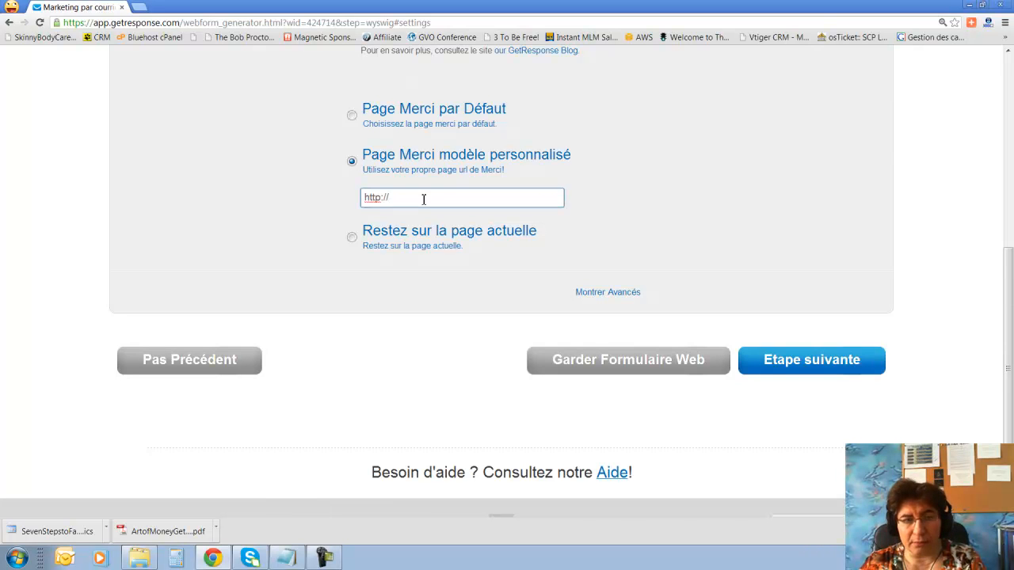
text(b)
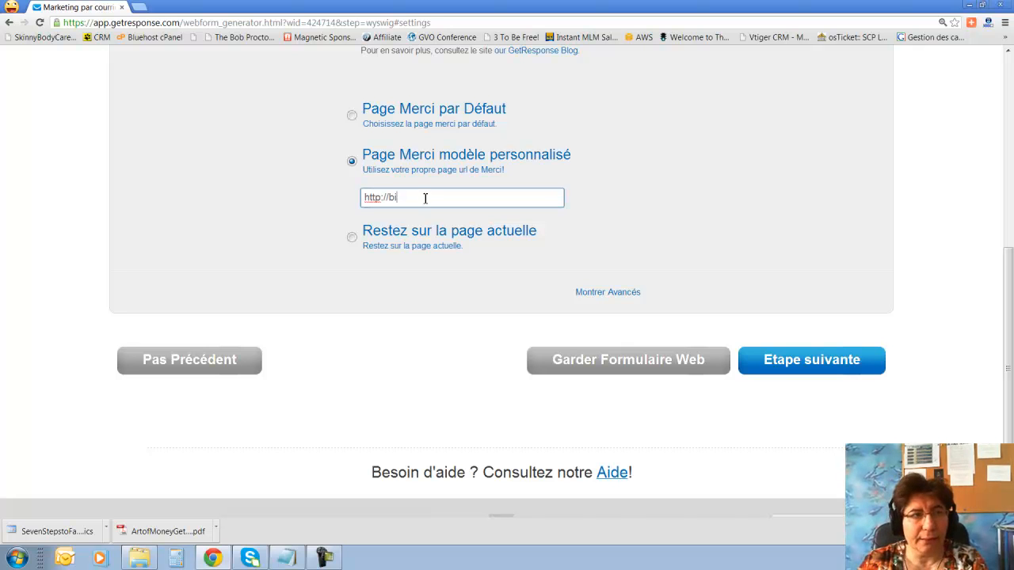
text(igidea)
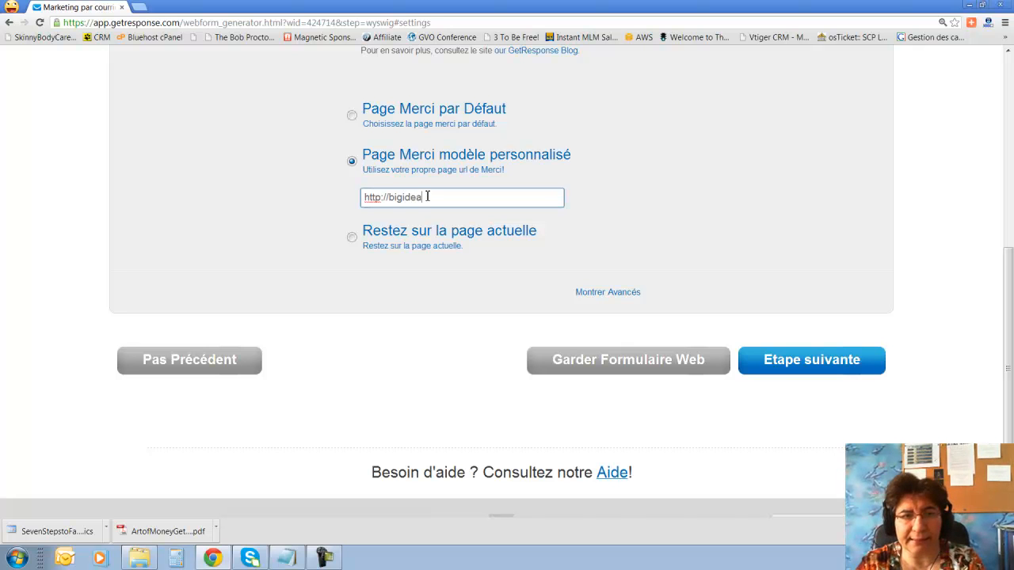
text(mastermi)
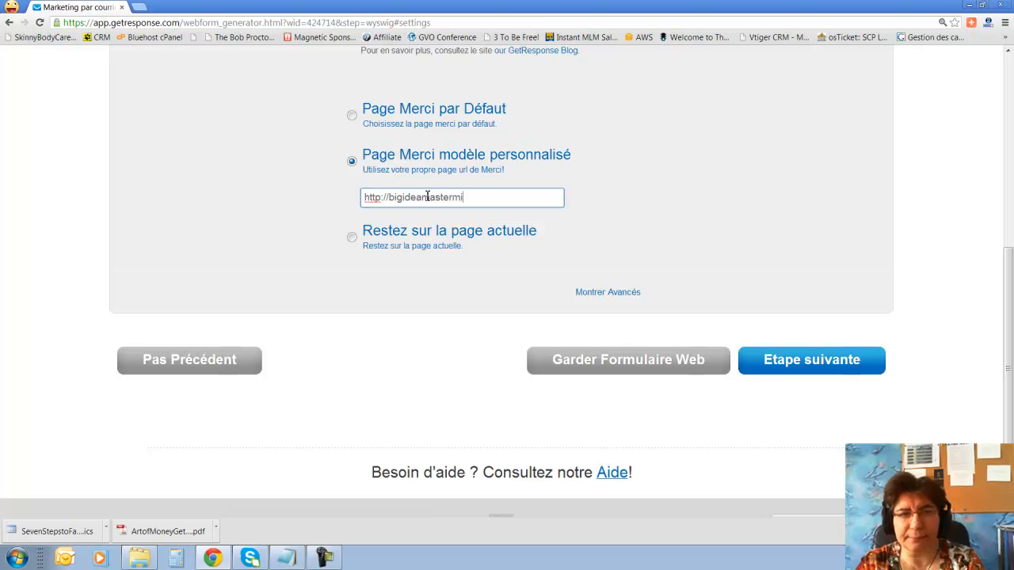
text(nd.com/)
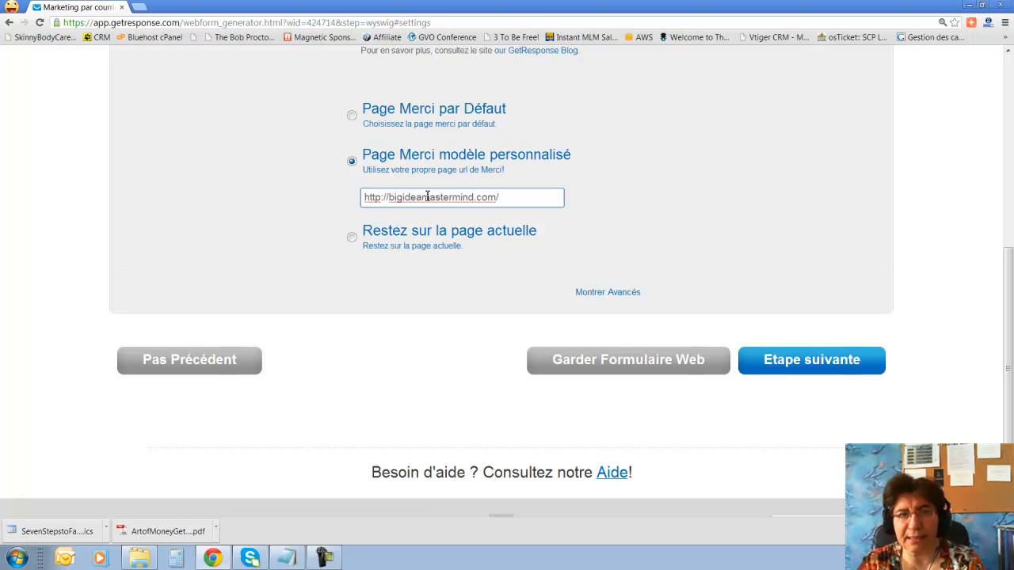
text(newmar)
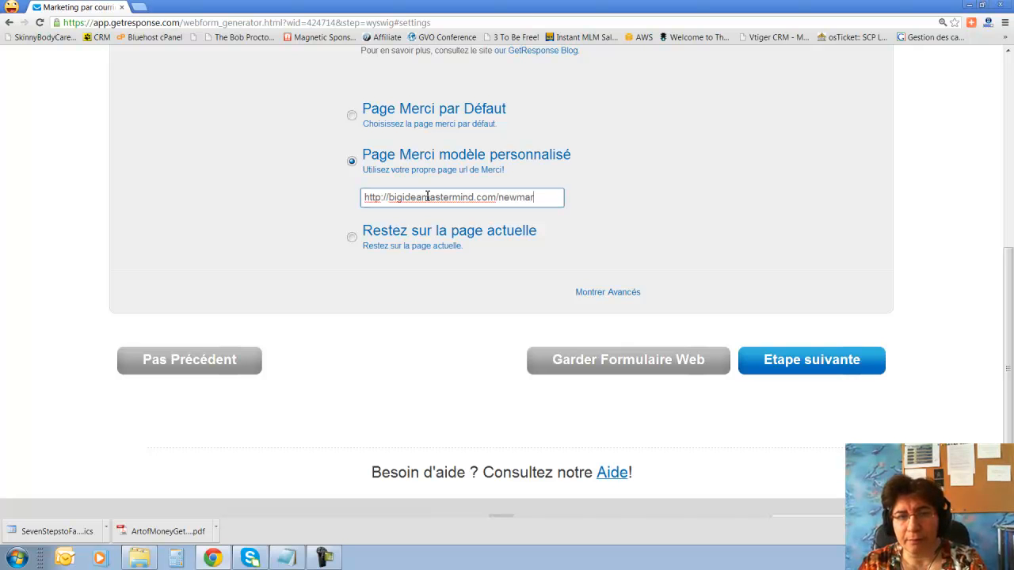
text(keting)
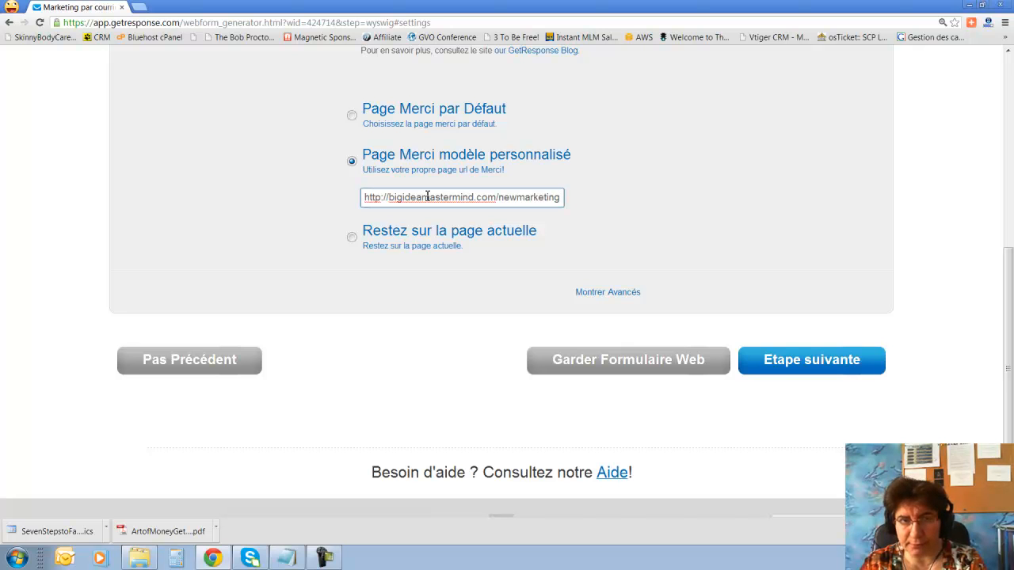
Open the bigideamastermind.com newmarketingidea landing page in a new tab, then return to GetResponse.
click(139, 7)
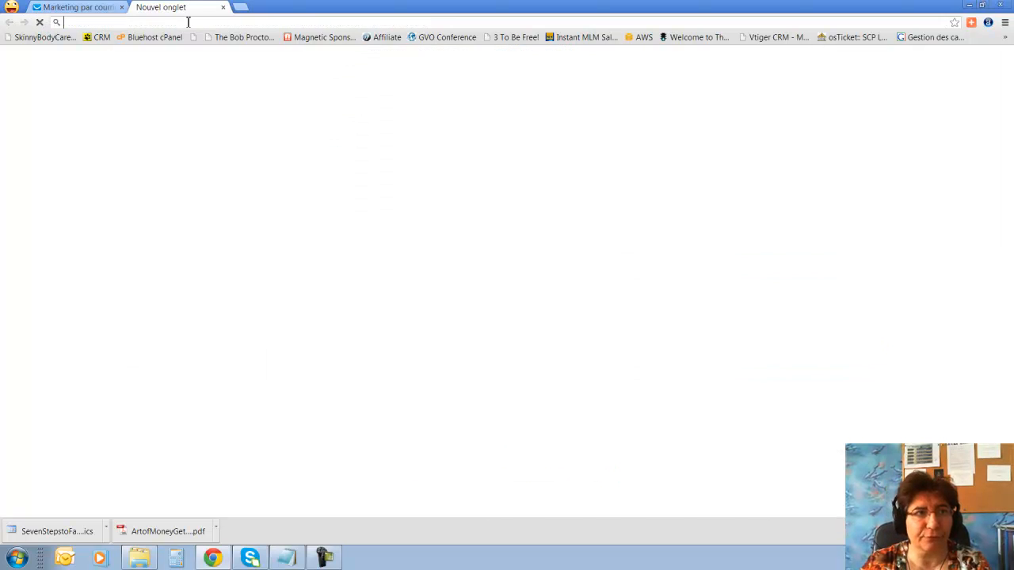
text(bigideamastermind.com/)
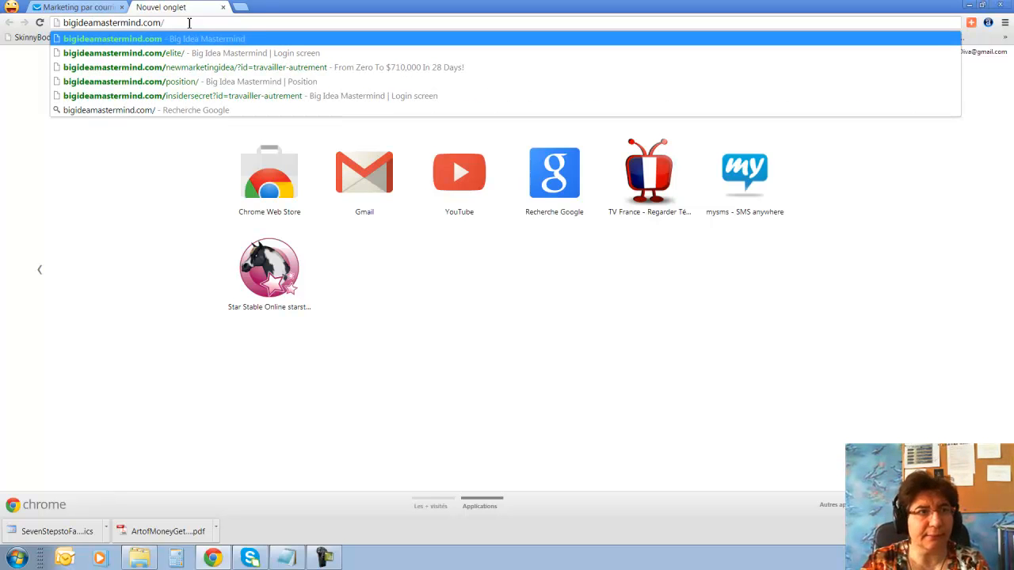
click(228, 68)
click(346, 23)
key(ctrl+c)
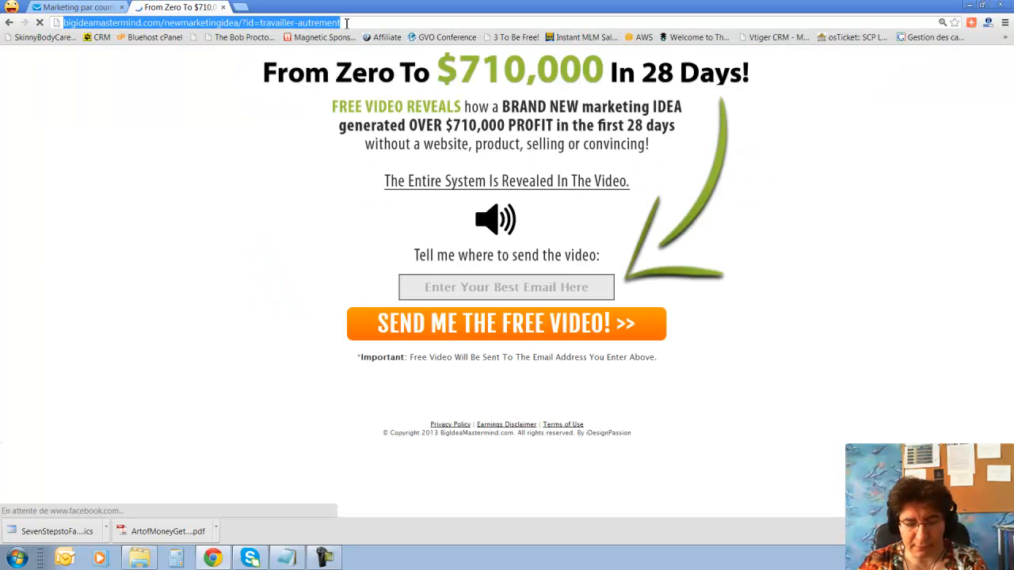
click(76, 8)
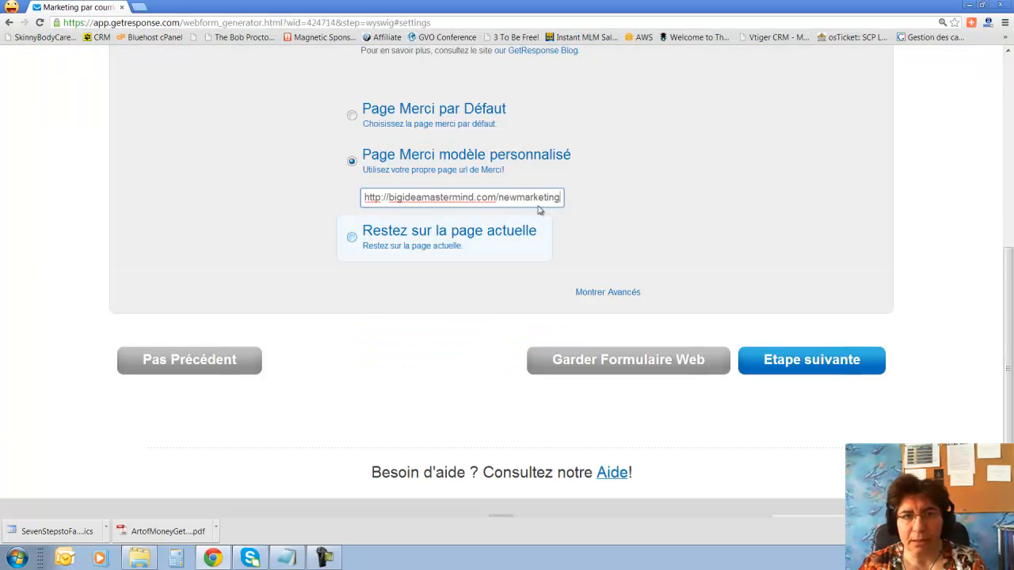
Paste the custom thank-you URL …/newmarketingidea/?id=travailler-autrement, then advance to the Publier step.
right_click(432, 199)
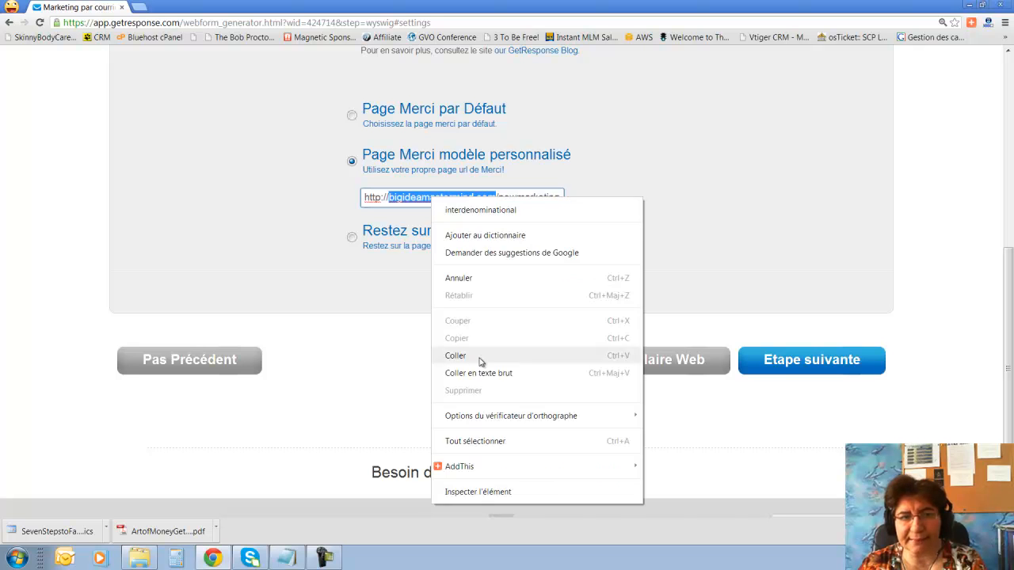
click(476, 441)
key(ctrl+v)
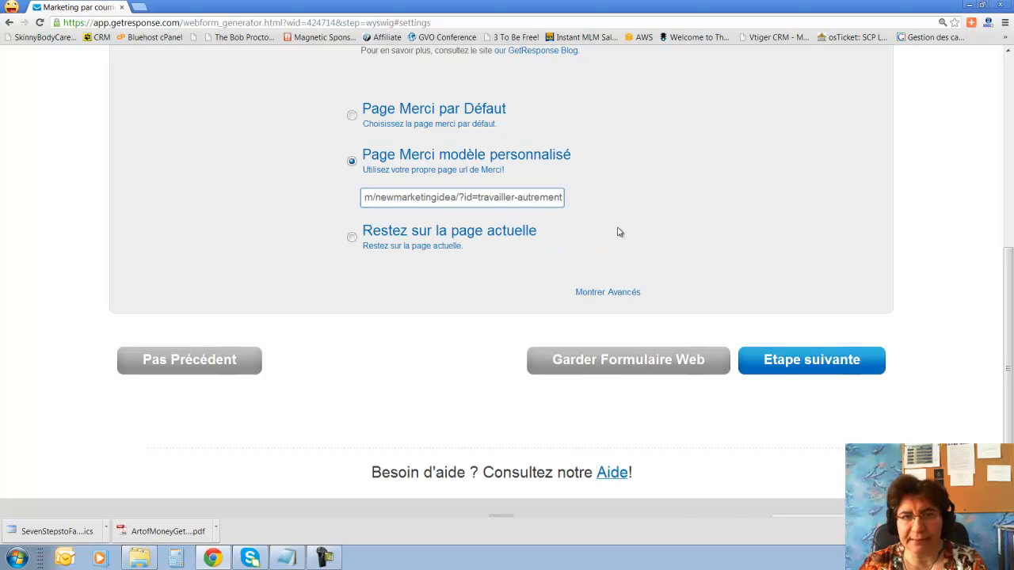
scroll(619, 232, up, 2)
scroll(619, 232, up, 1)
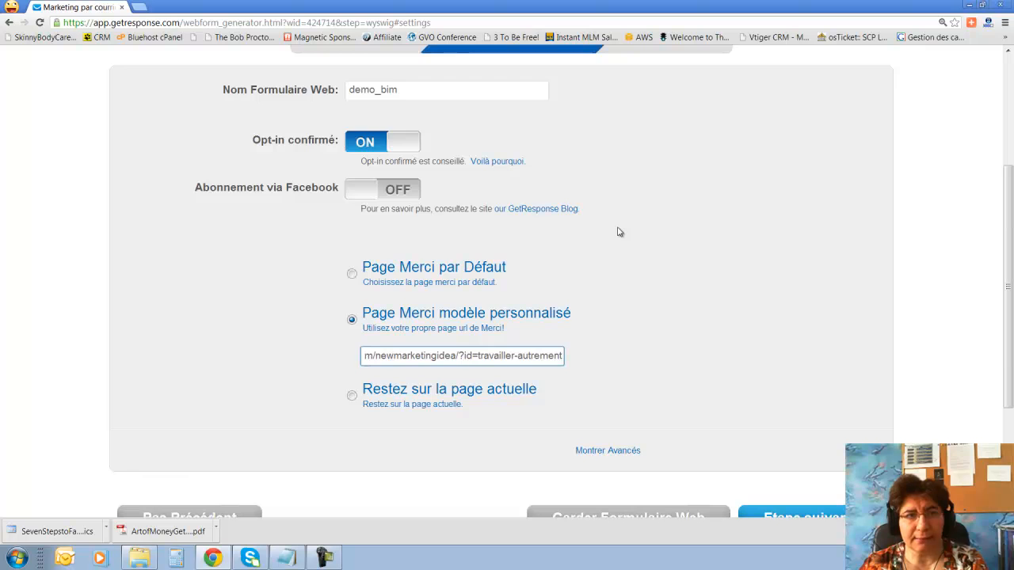
scroll(620, 231, down, 3)
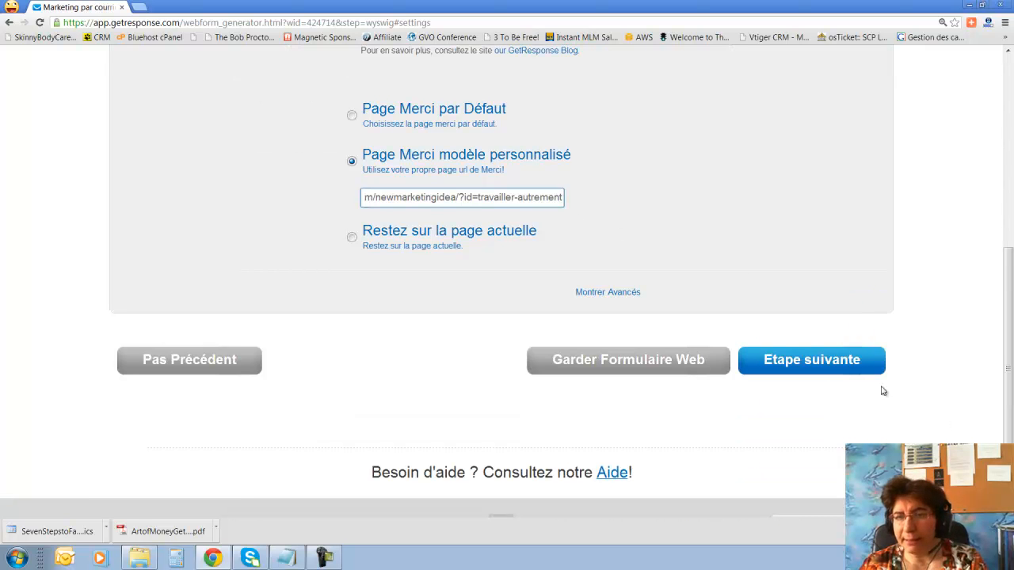
click(838, 363)
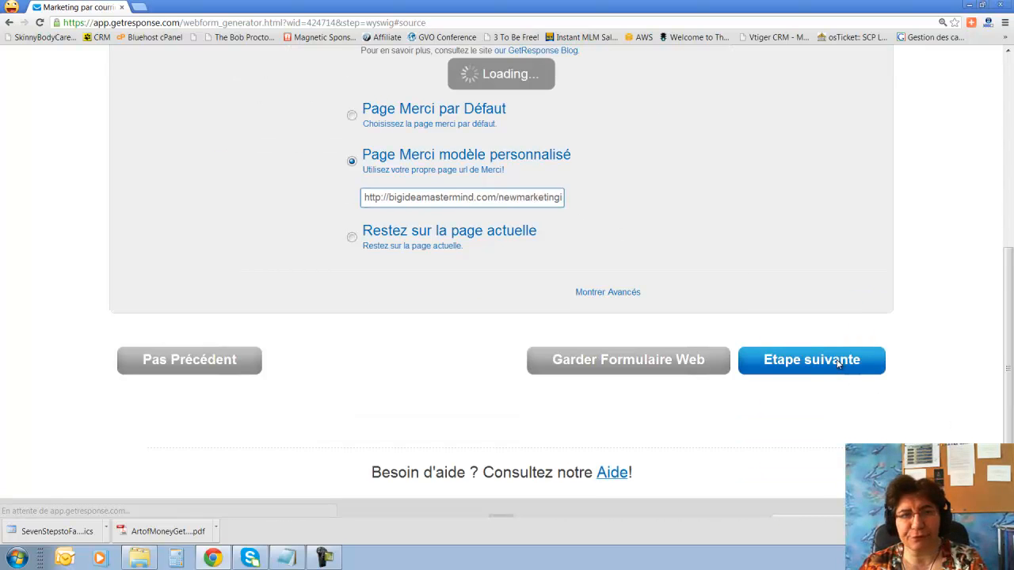
scroll(839, 365, up, 3)
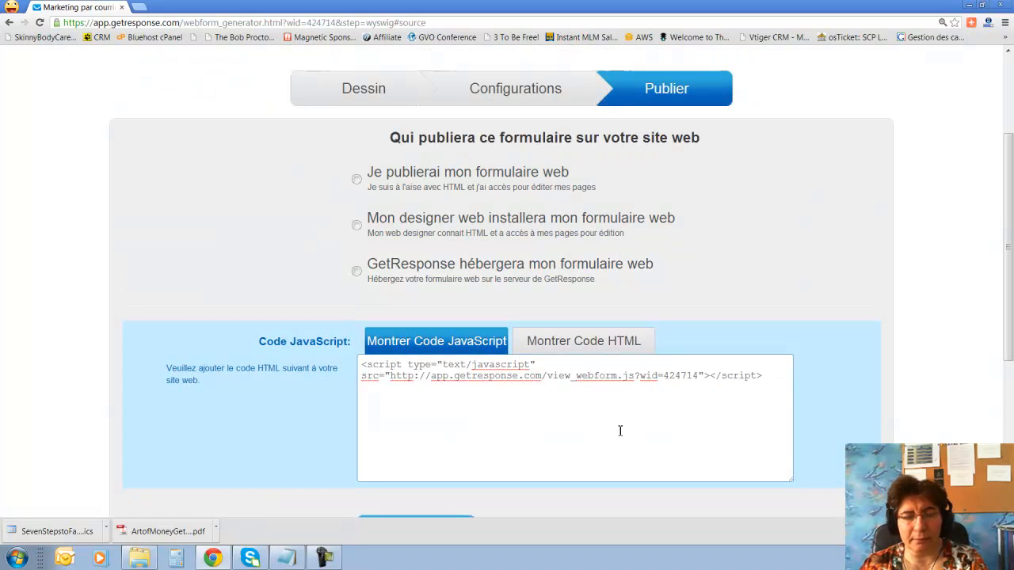
scroll(621, 430, down, 1)
scroll(516, 294, up, 3)
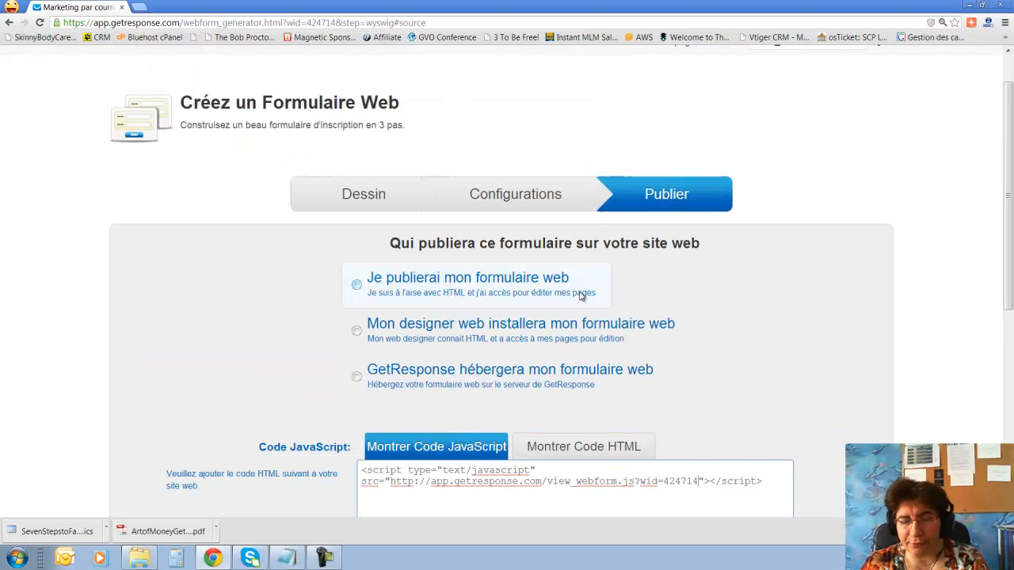
scroll(580, 295, down, 2)
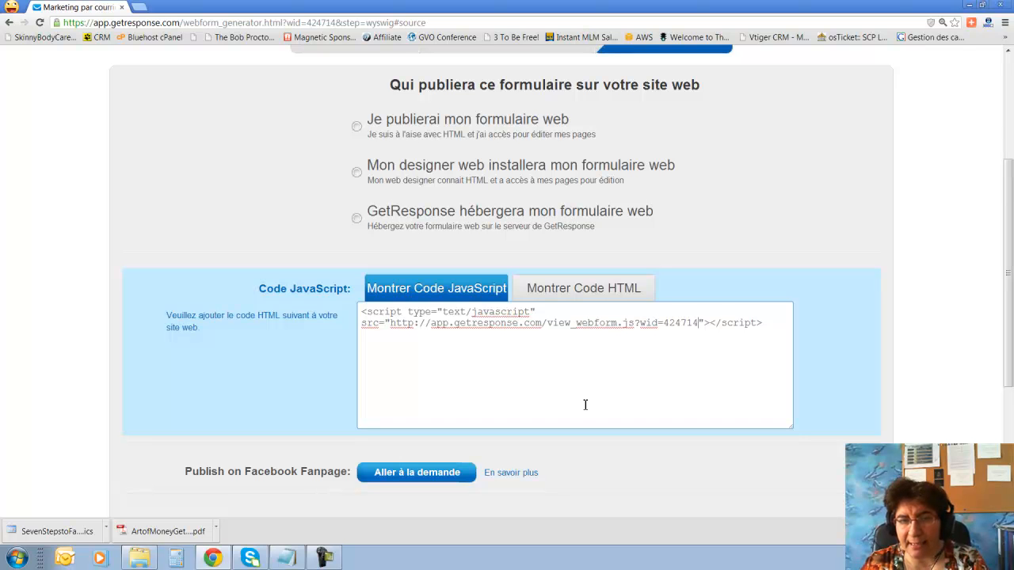
scroll(585, 405, down, 1)
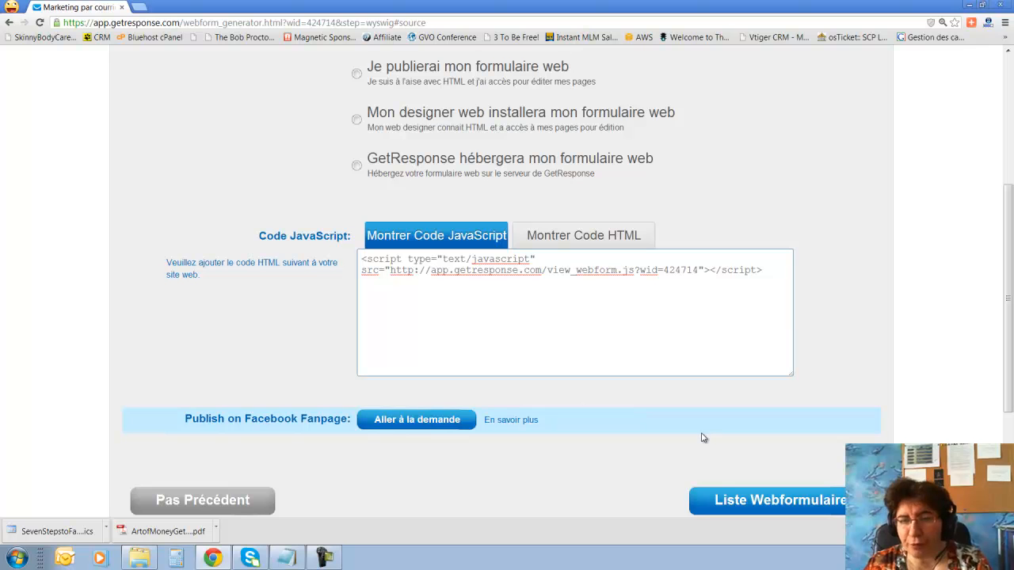
scroll(702, 436, up, 2)
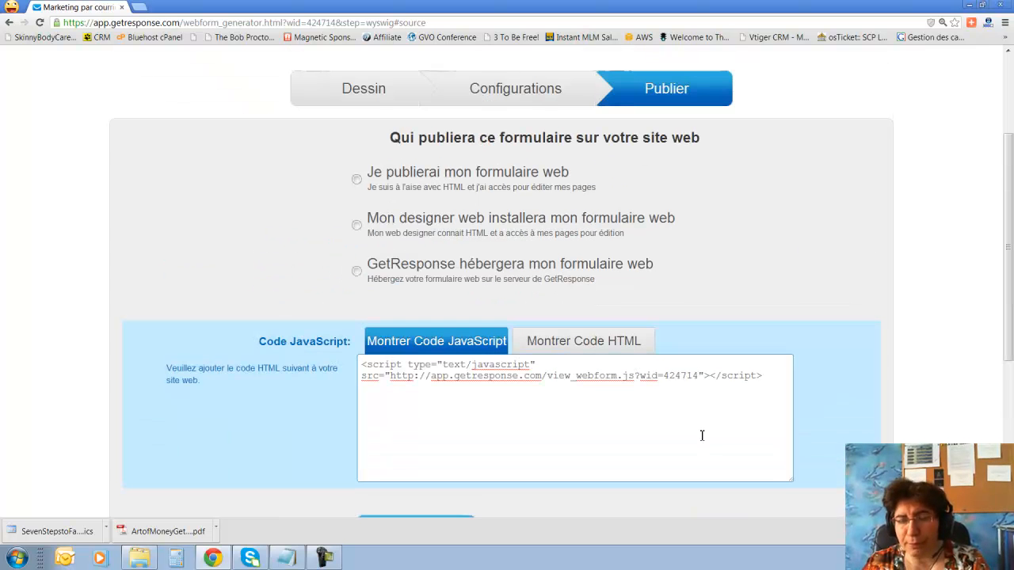
Return to Dessin and apply the arrow template in black and cyan after comparing colour schemes.
click(367, 89)
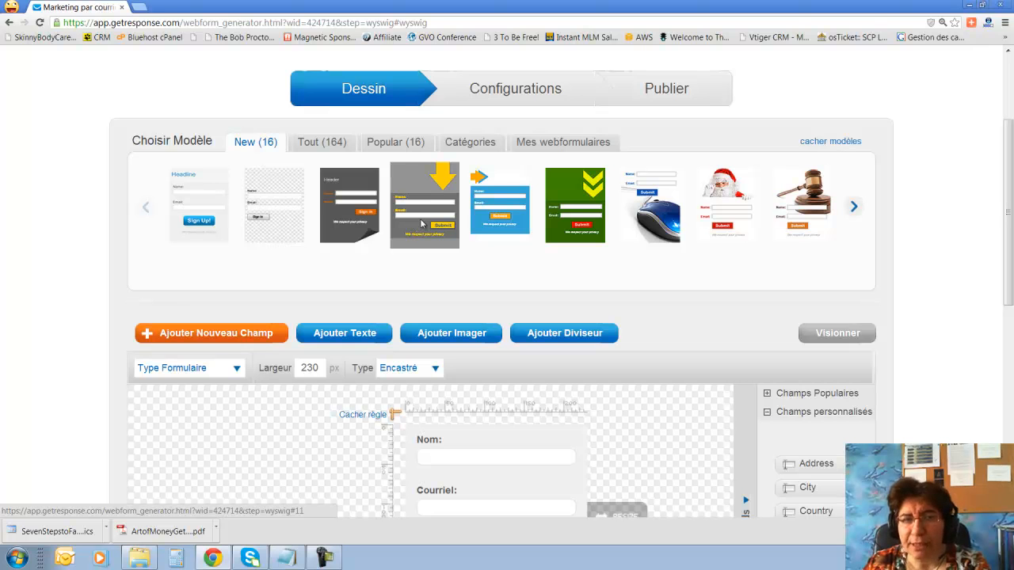
click(422, 224)
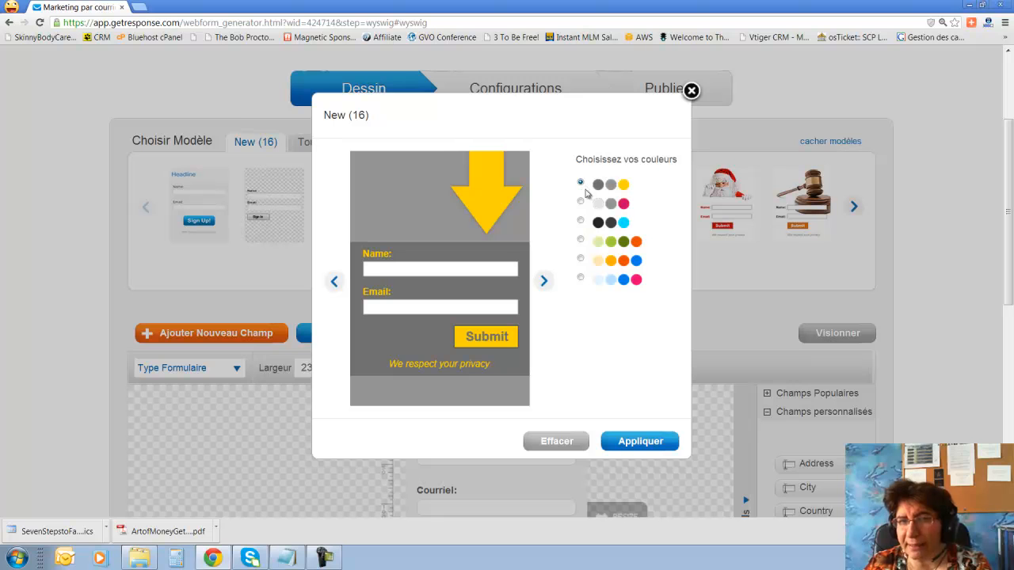
click(580, 203)
click(581, 222)
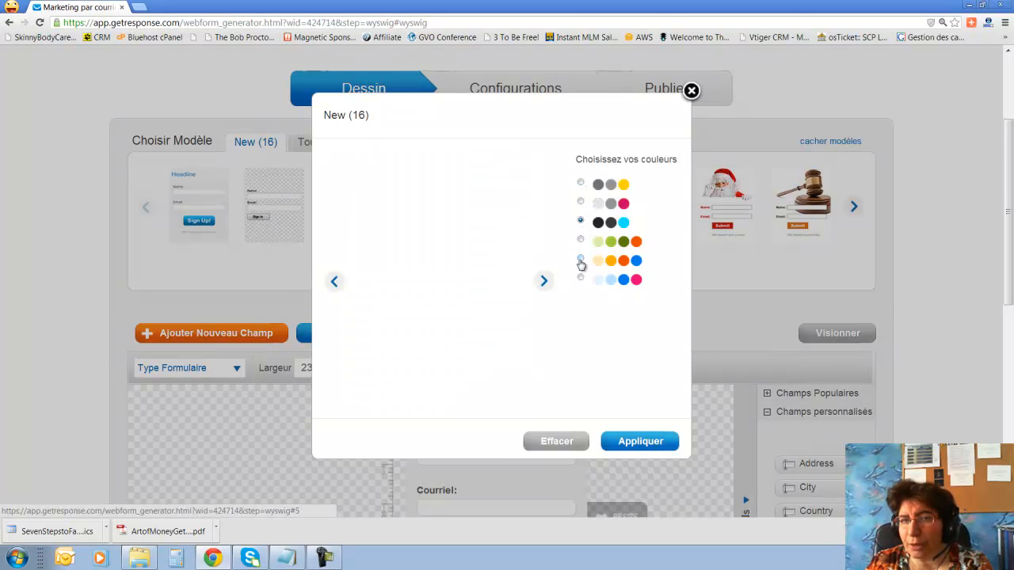
click(581, 261)
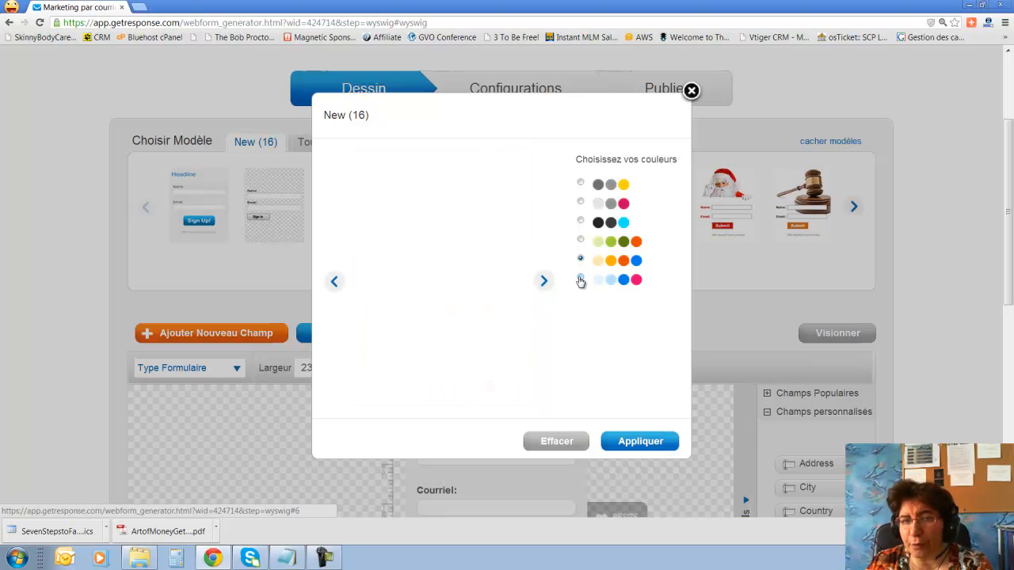
click(580, 279)
click(581, 223)
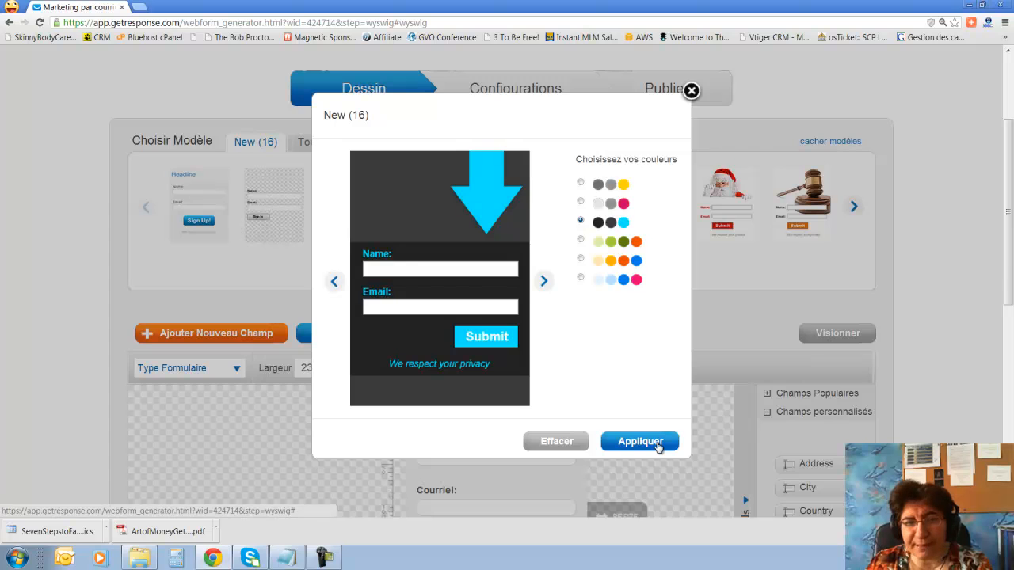
click(640, 441)
scroll(650, 433, down, 3)
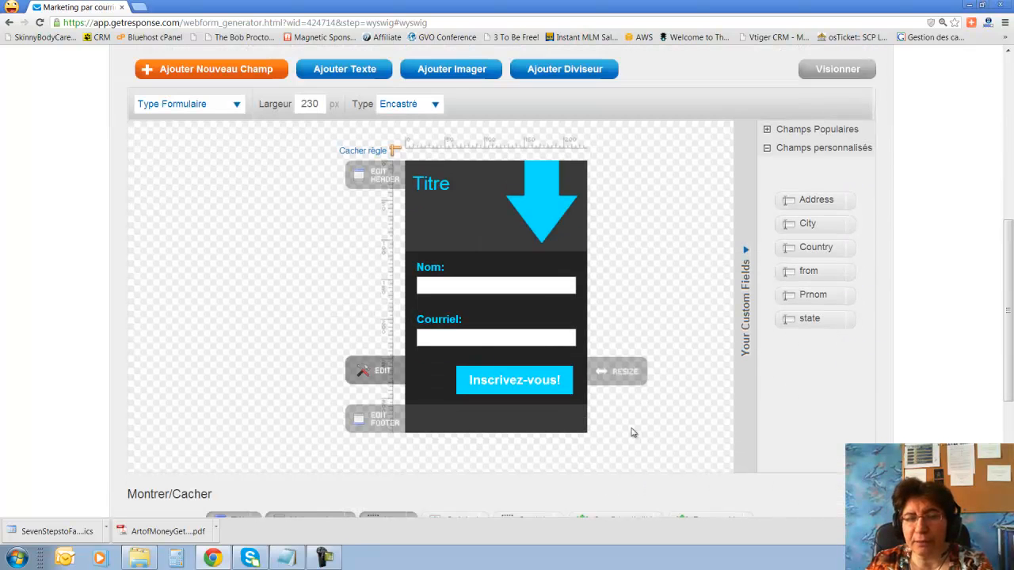
In the header editor, overwrite 'Titre' with 'Voulez-vous recevoir nos offres' and apply.
scroll(644, 397, down, 2)
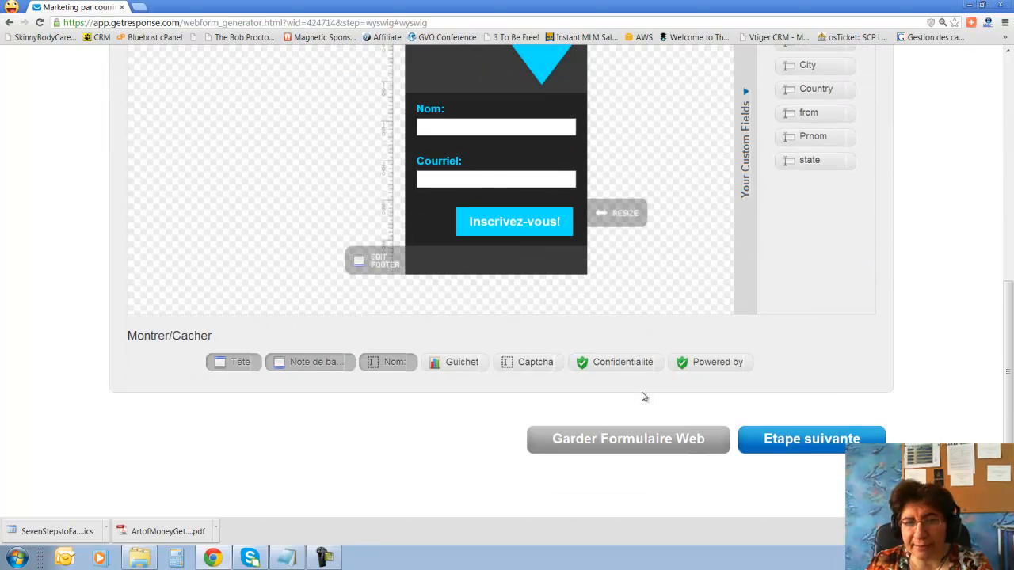
scroll(396, 356, up, 2)
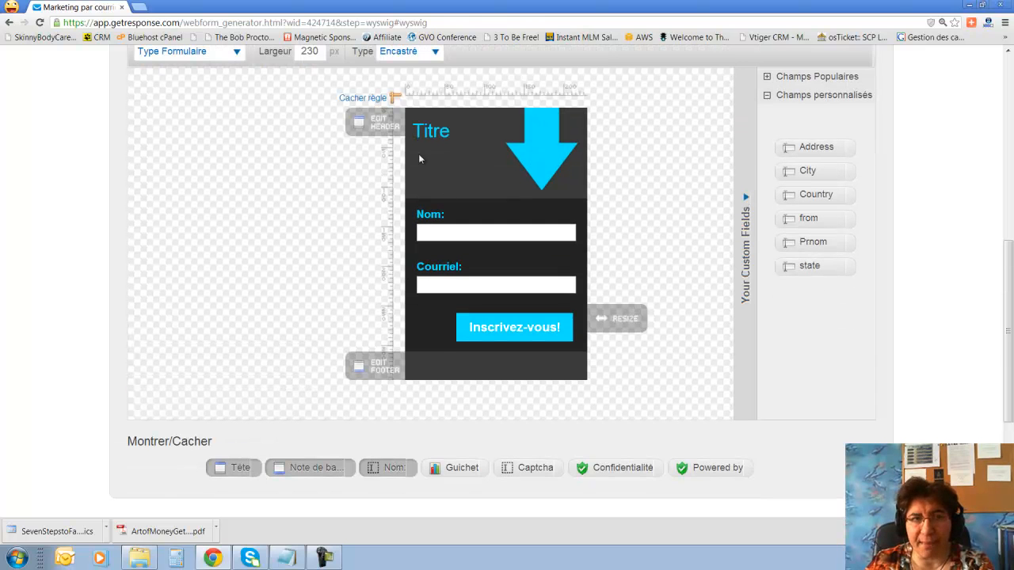
click(382, 132)
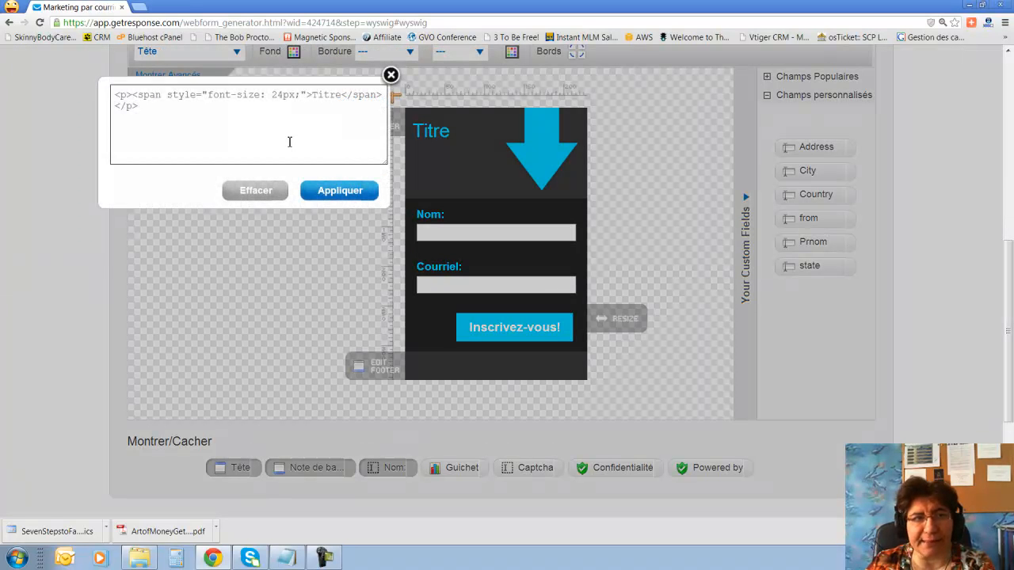
drag(167, 150, 112, 149)
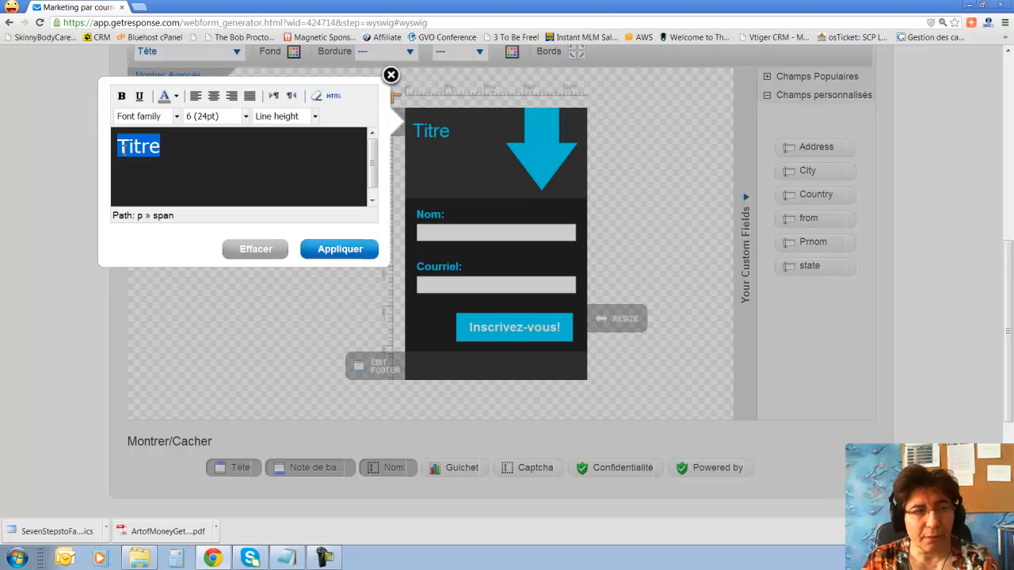
text(Voul)
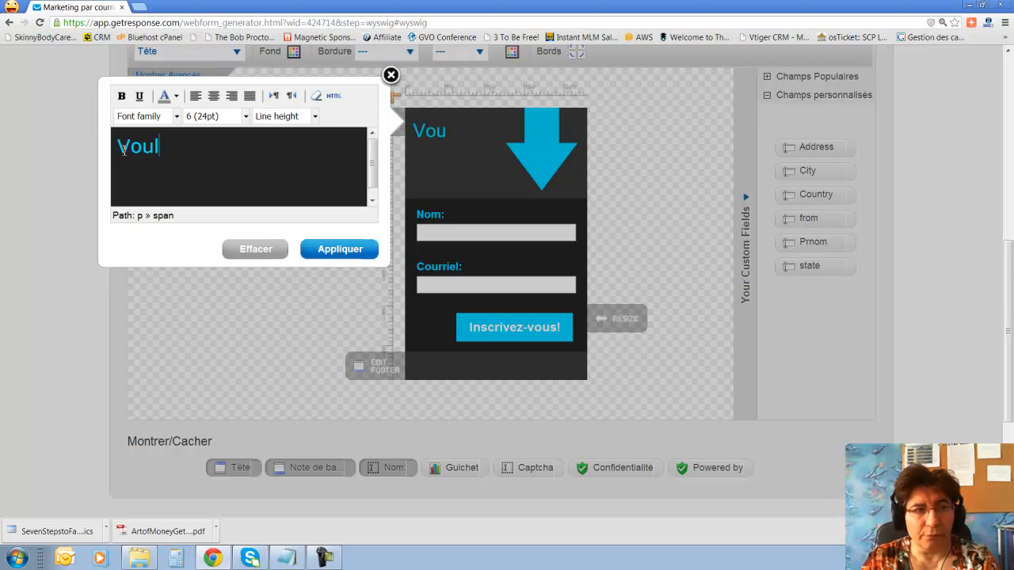
text(ez-vous recevoir)
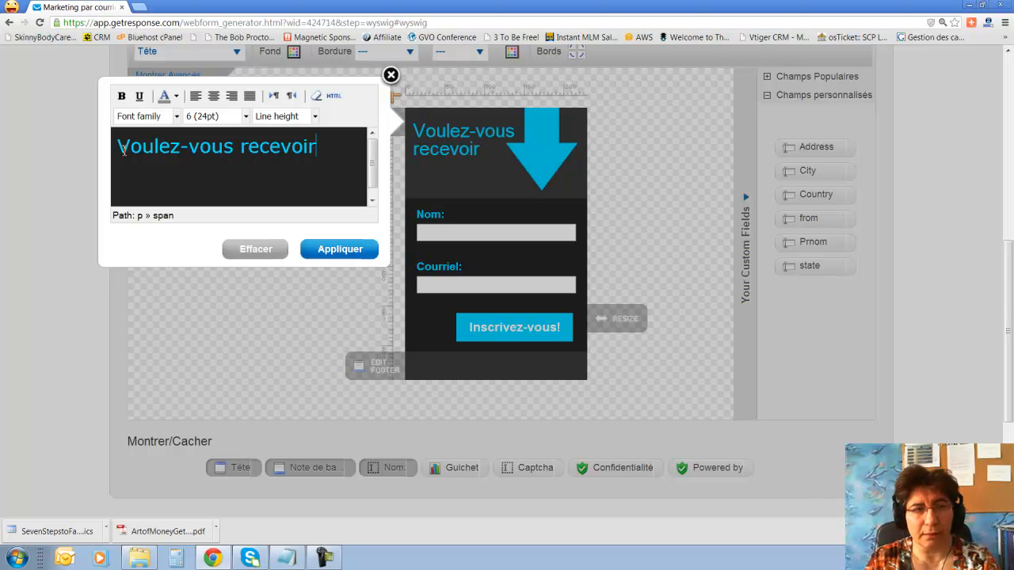
text( nos offres)
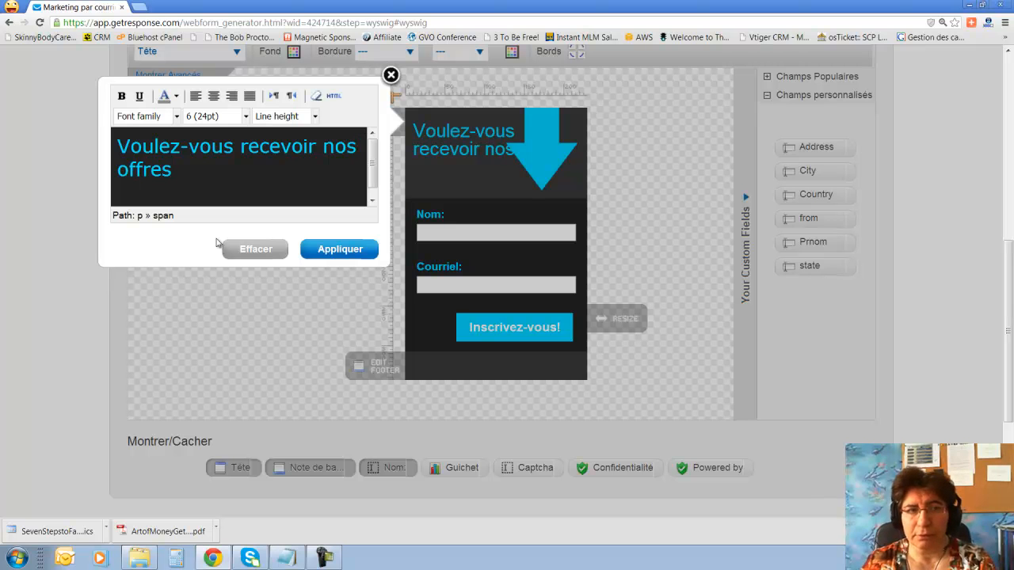
click(341, 249)
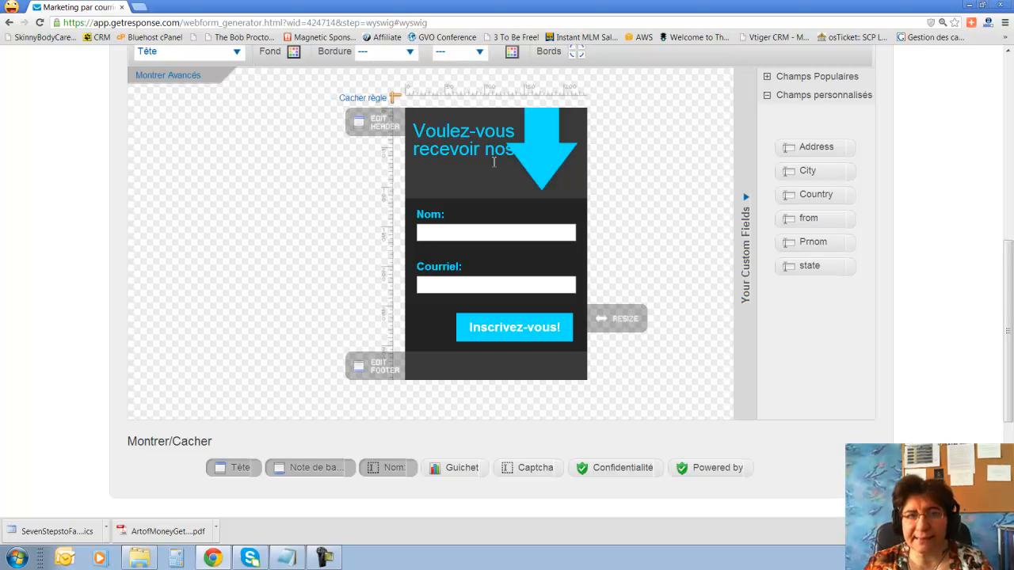
Set the whole heading to 18pt font with 18px line height.
click(385, 127)
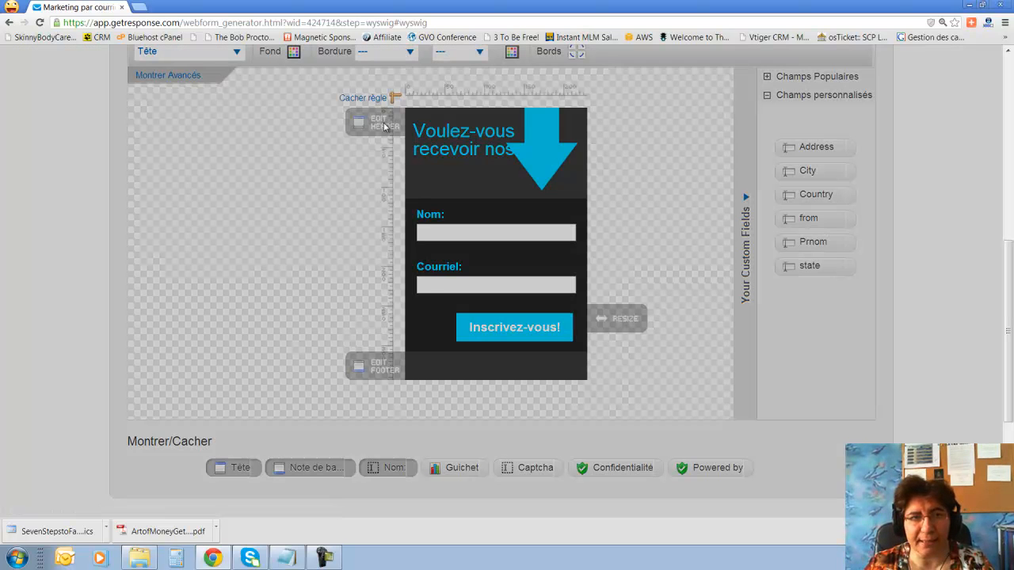
drag(172, 171, 115, 147)
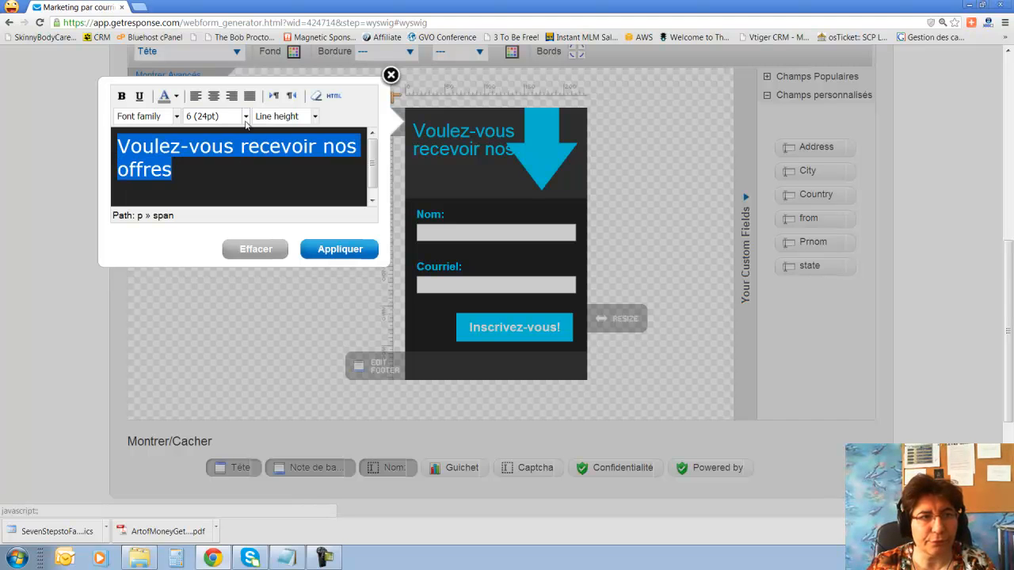
click(246, 116)
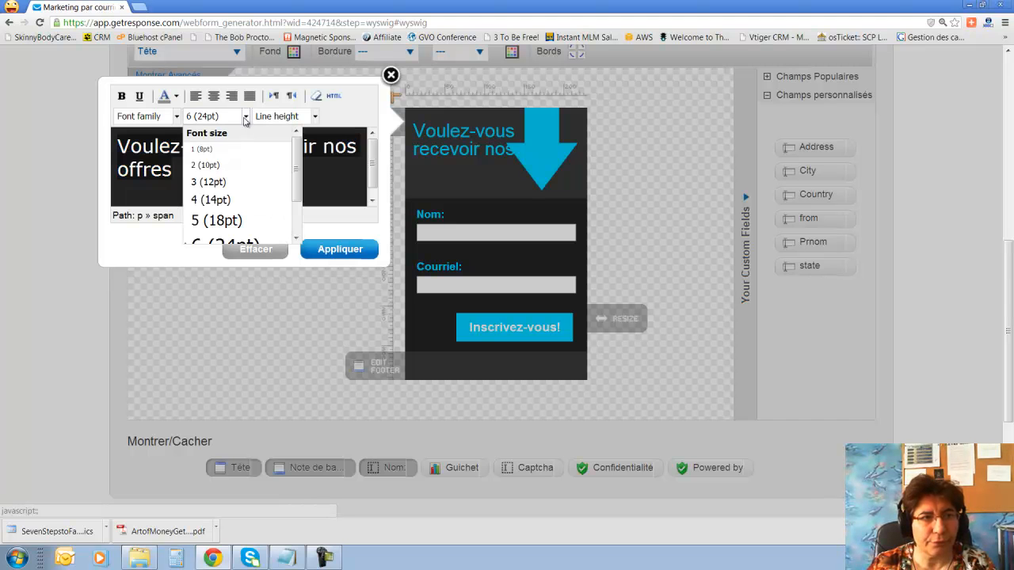
click(223, 225)
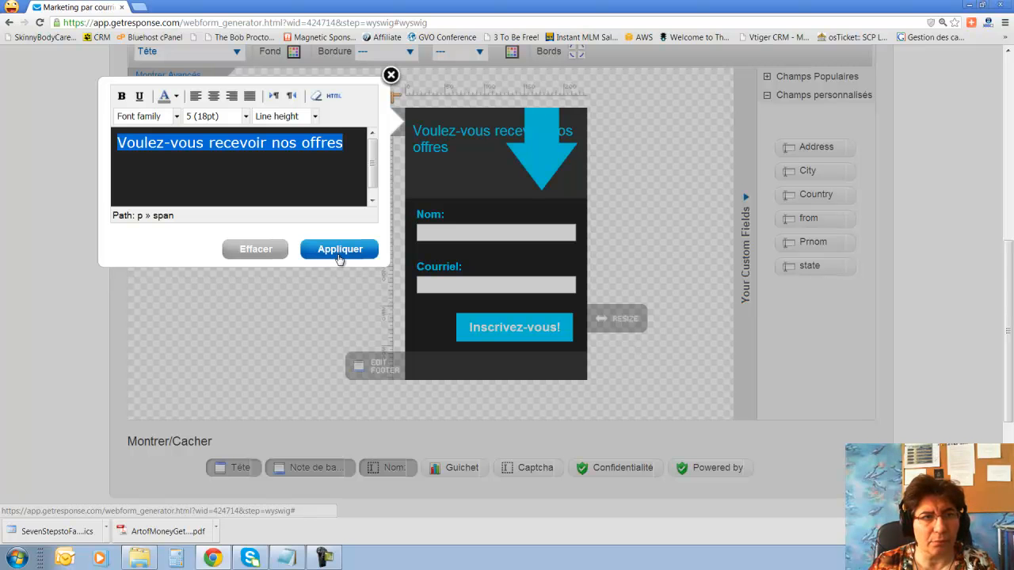
click(316, 117)
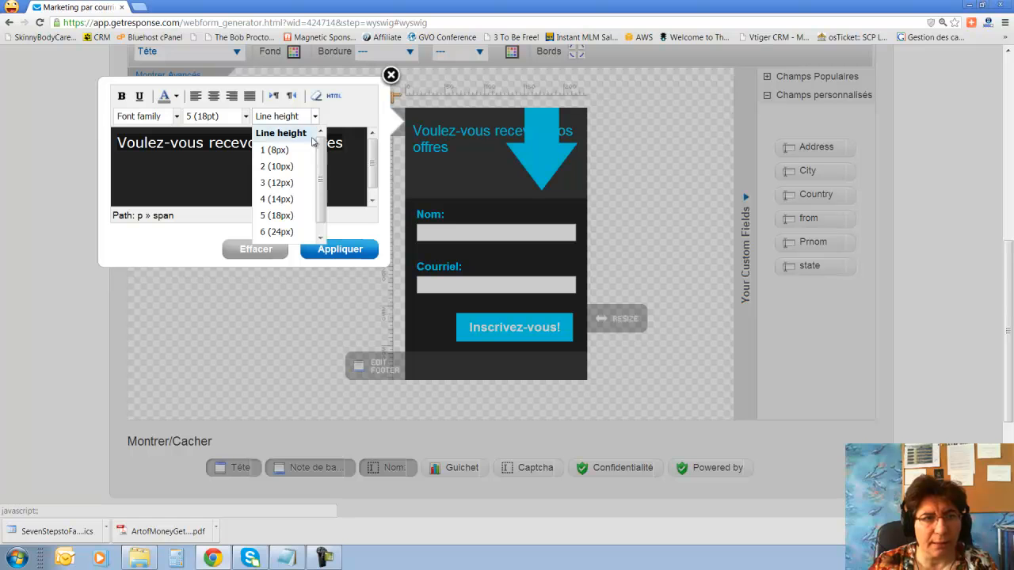
click(297, 187)
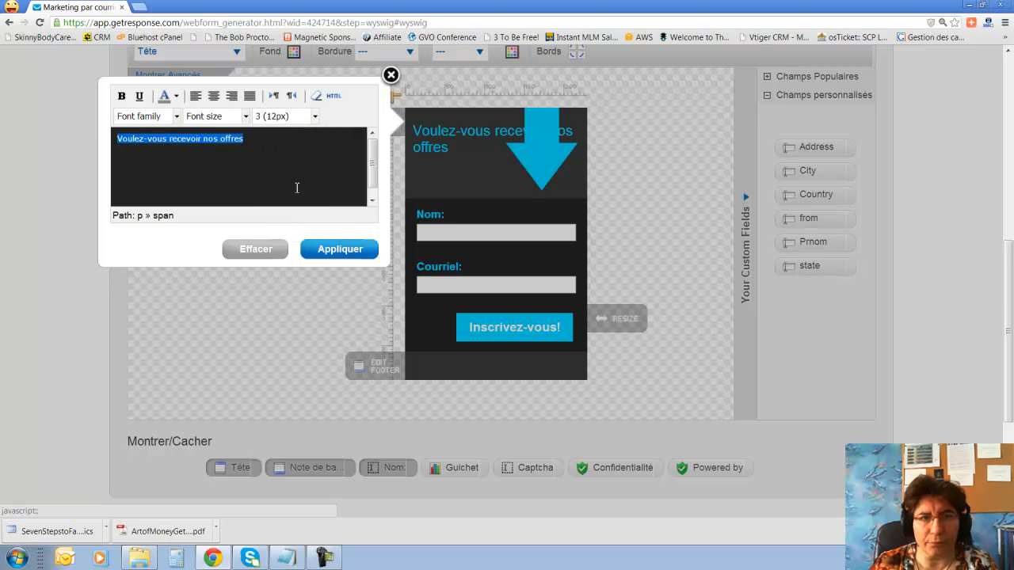
click(315, 117)
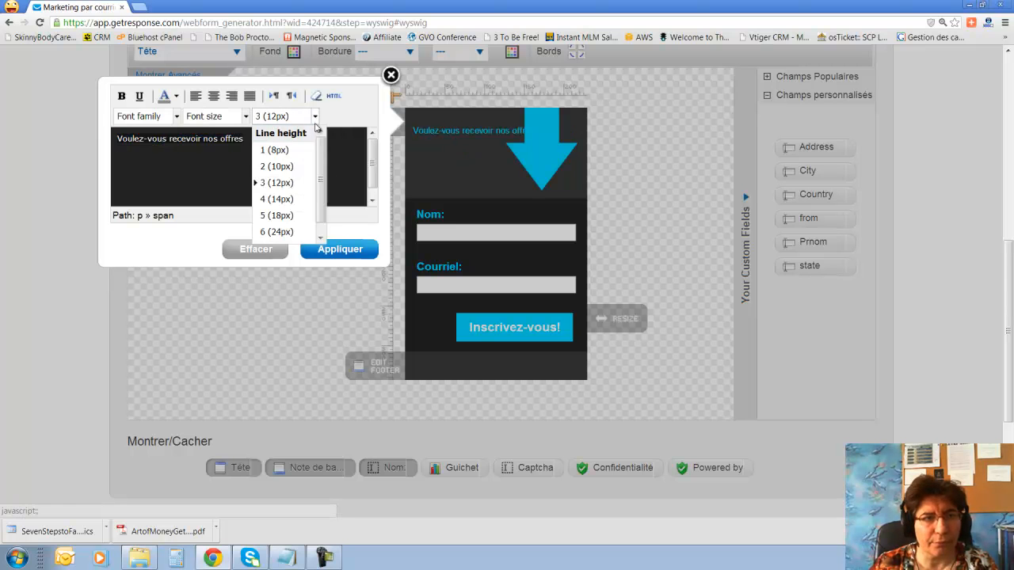
click(292, 220)
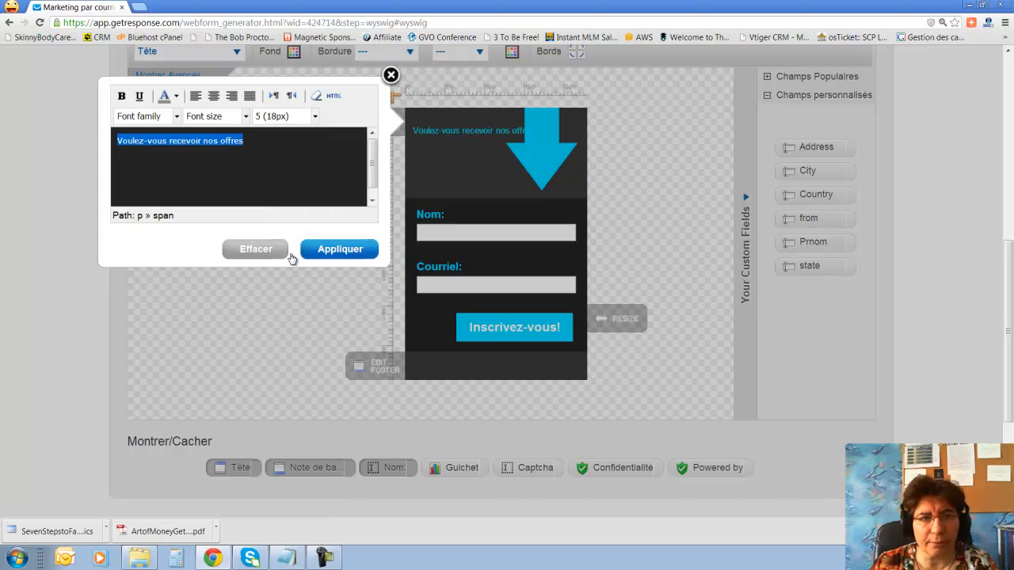
click(334, 253)
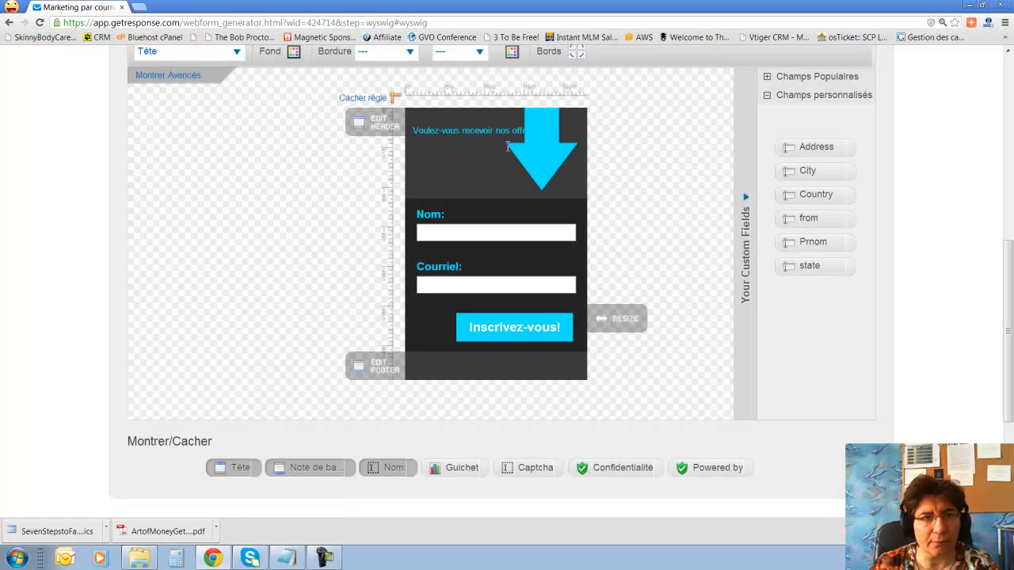
Give the heading 24px line height at 18pt and break it onto three lines.
click(383, 126)
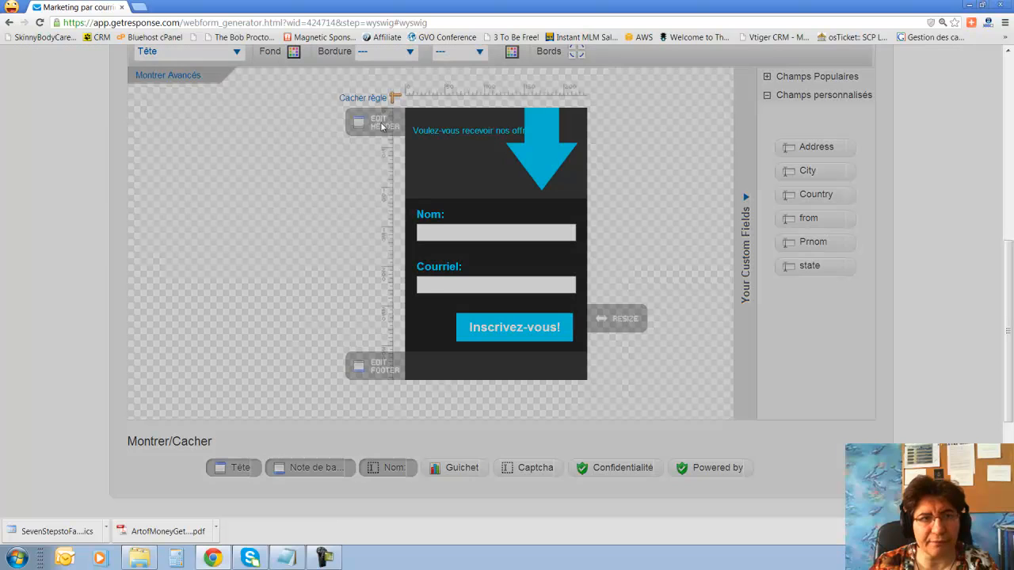
drag(250, 146, 115, 146)
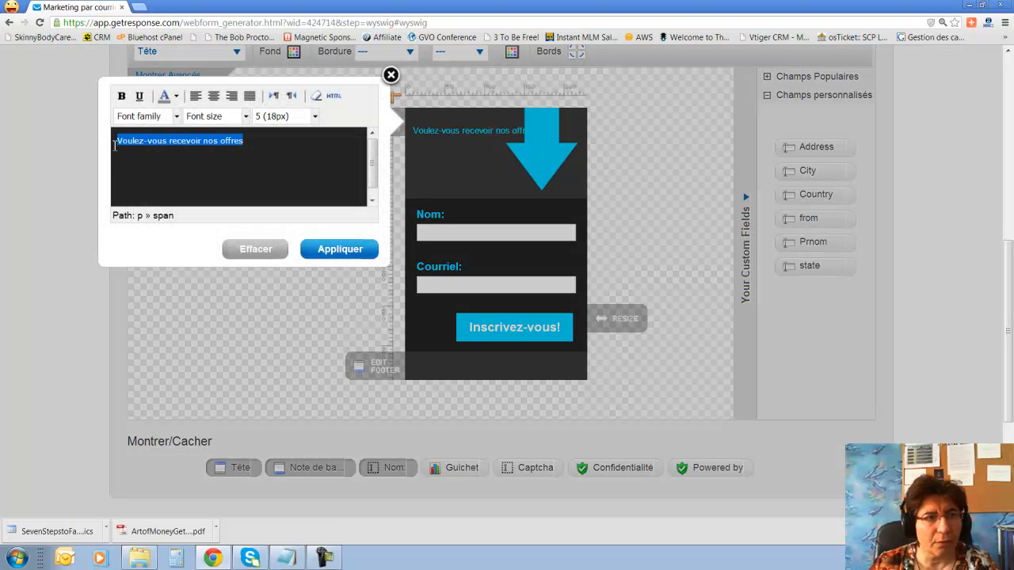
click(314, 116)
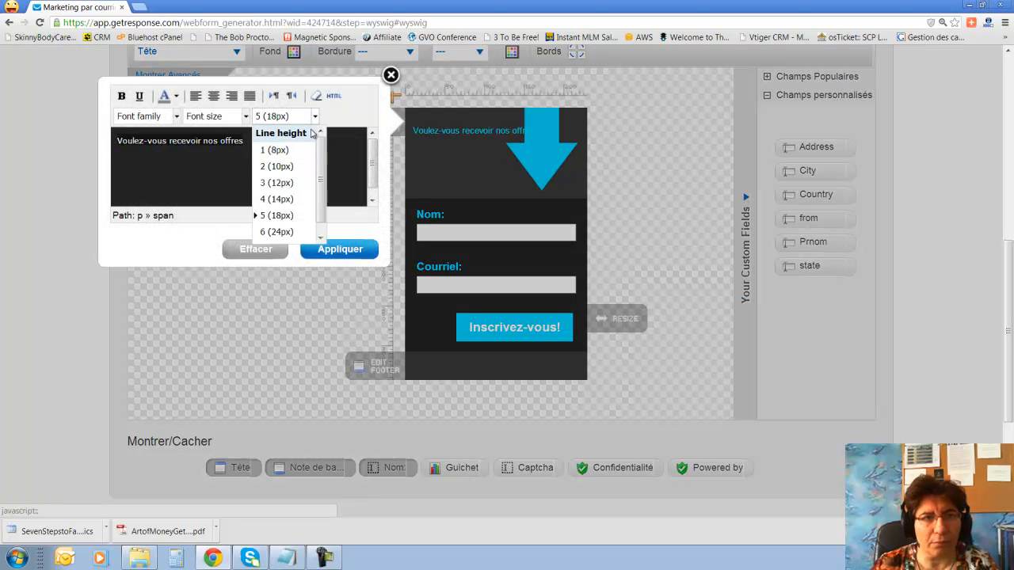
click(290, 236)
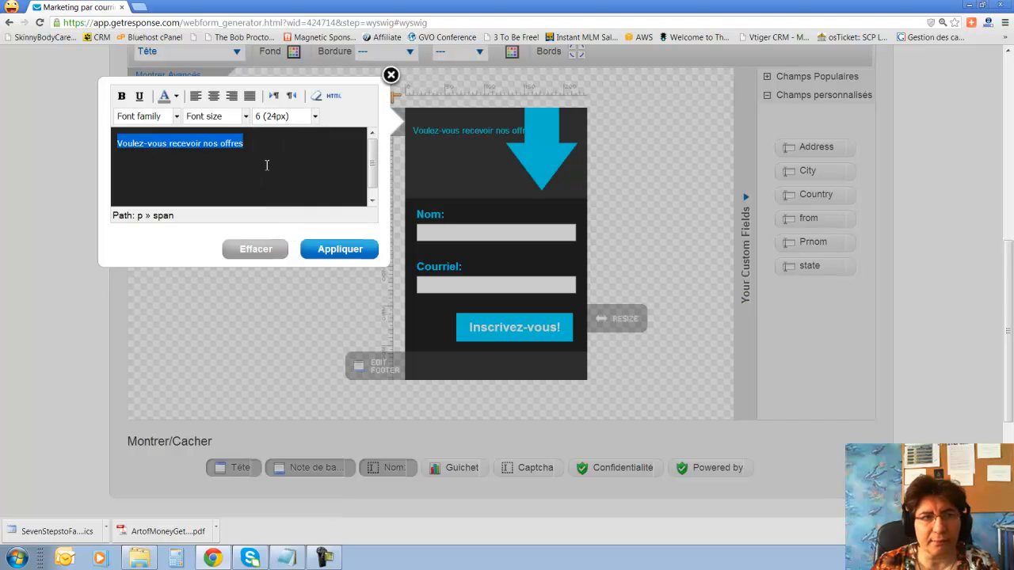
click(233, 118)
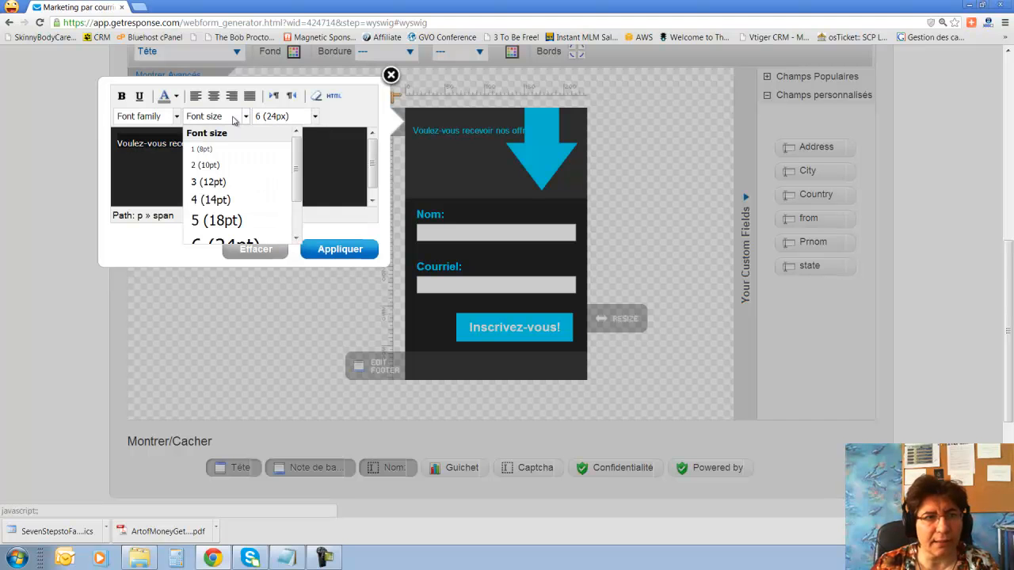
click(235, 222)
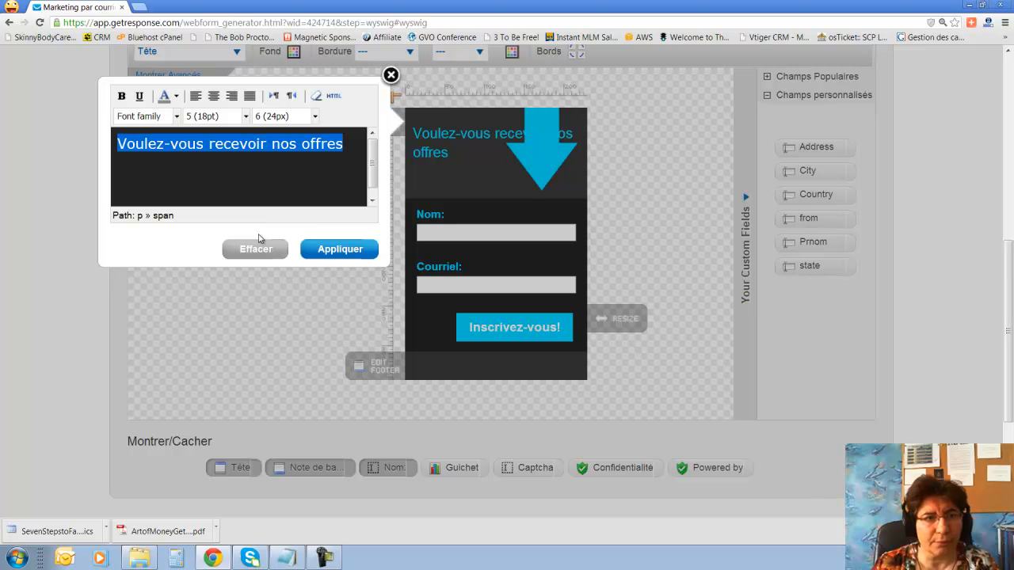
click(328, 164)
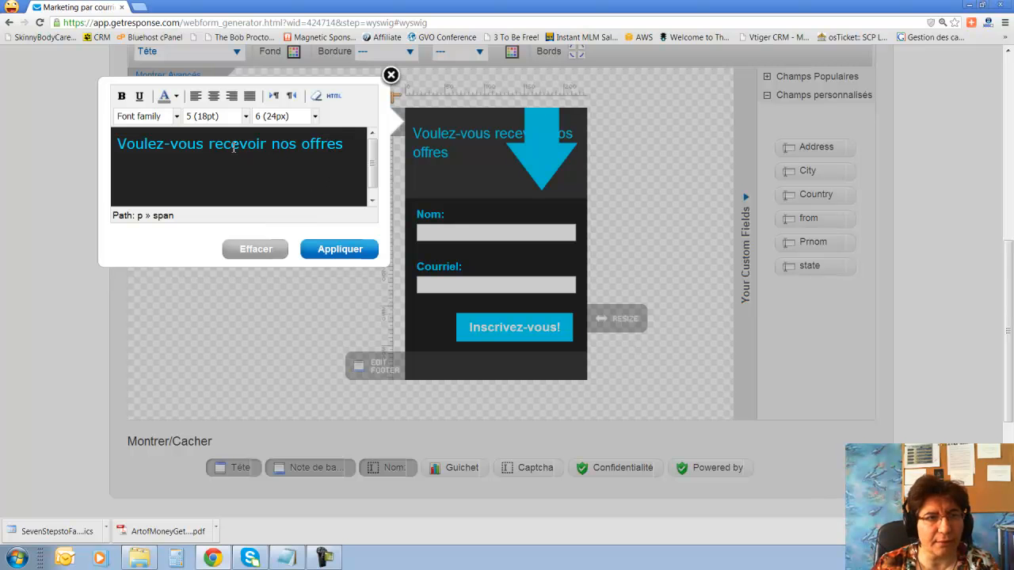
key(shift+Return)
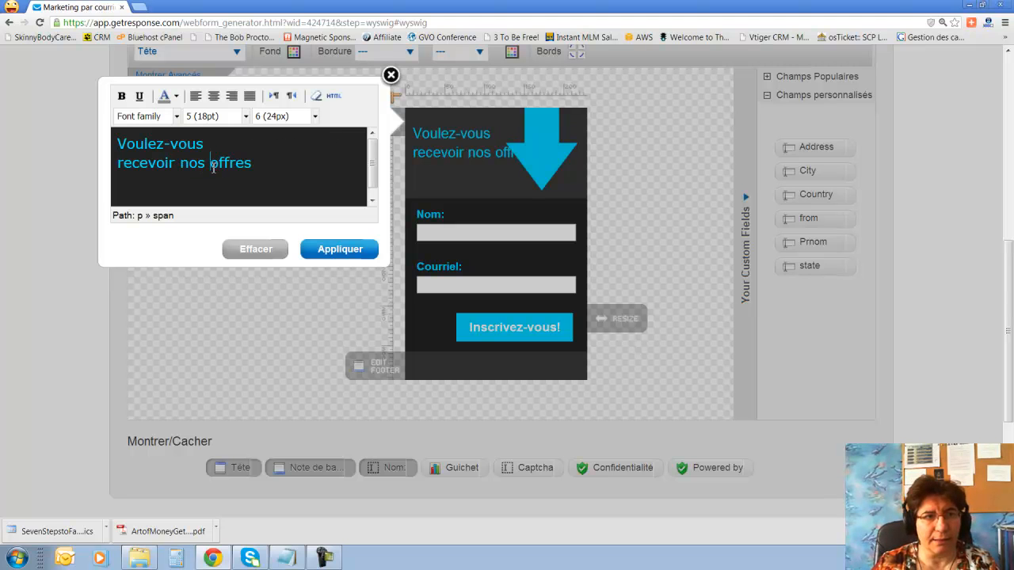
key(shift+Return)
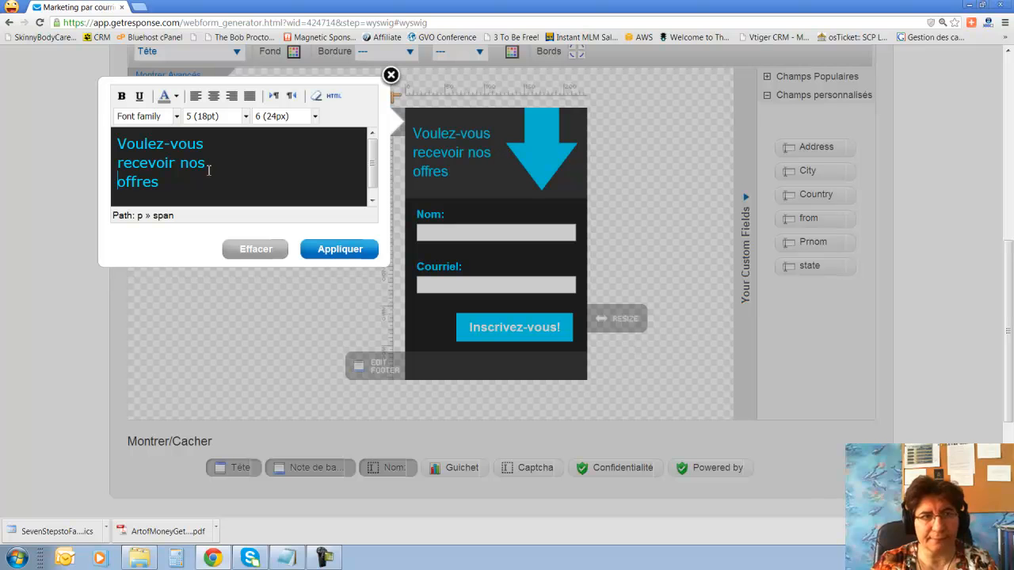
click(339, 250)
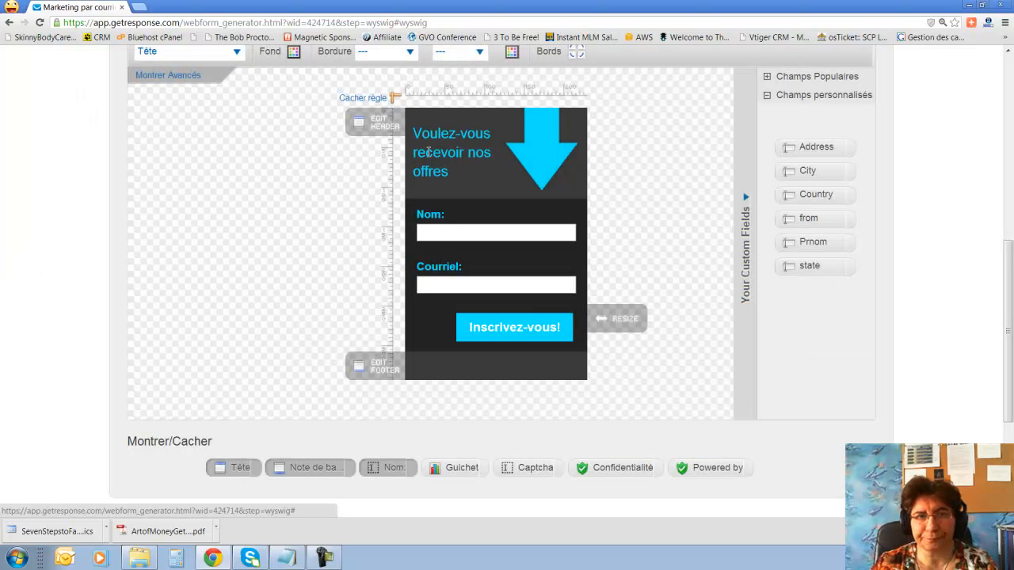
Hide Note de bas de page and show Confidentialité and the 'Email Marketing by GetResponse' credit.
scroll(461, 328, down, 2)
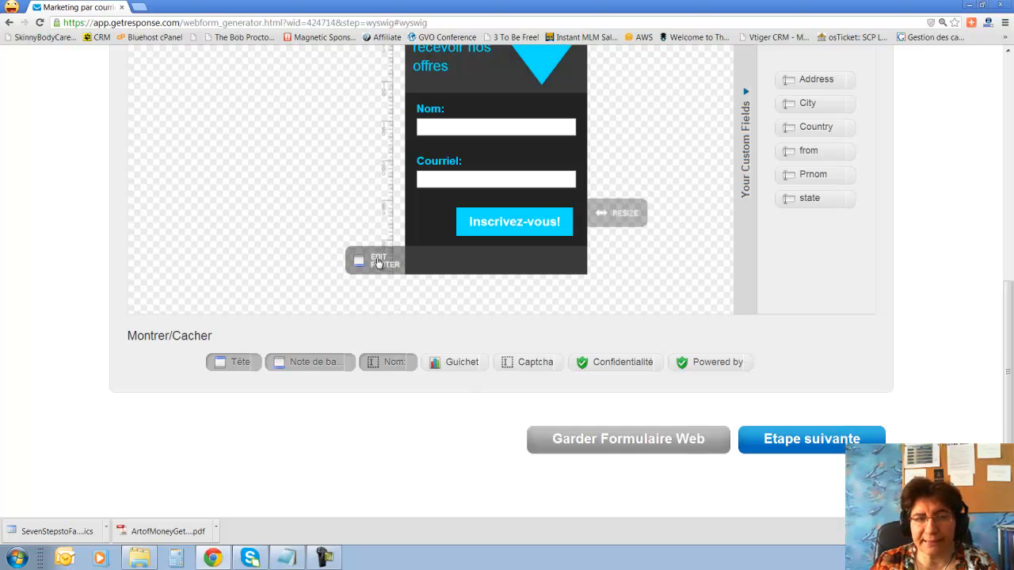
click(311, 364)
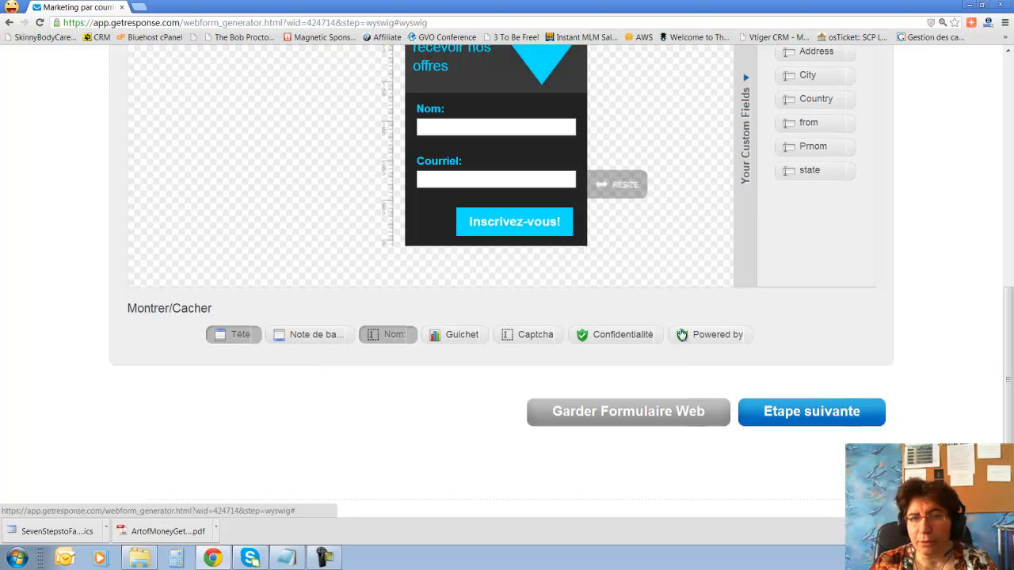
click(633, 339)
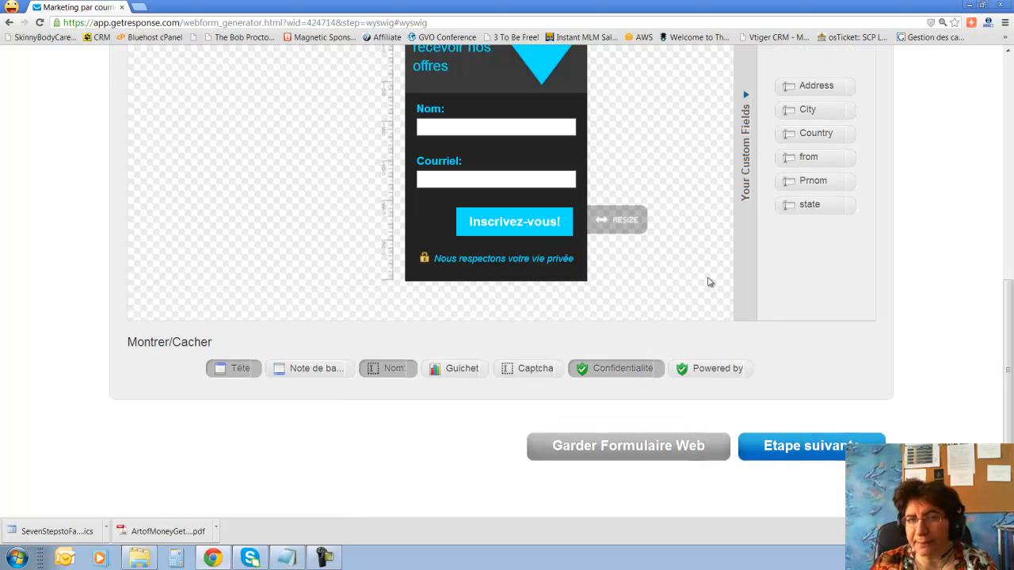
click(721, 369)
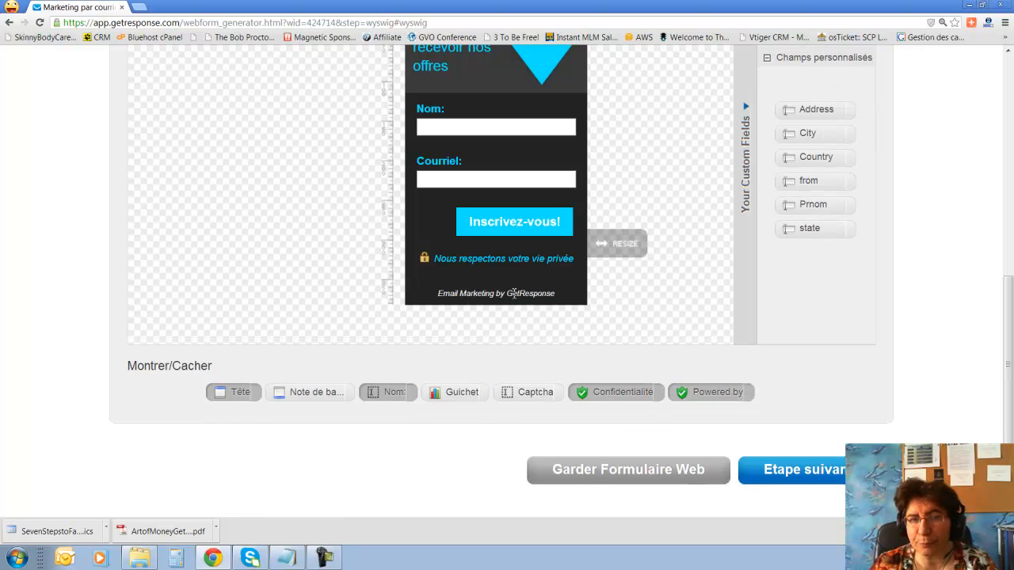
scroll(620, 322, up, 2)
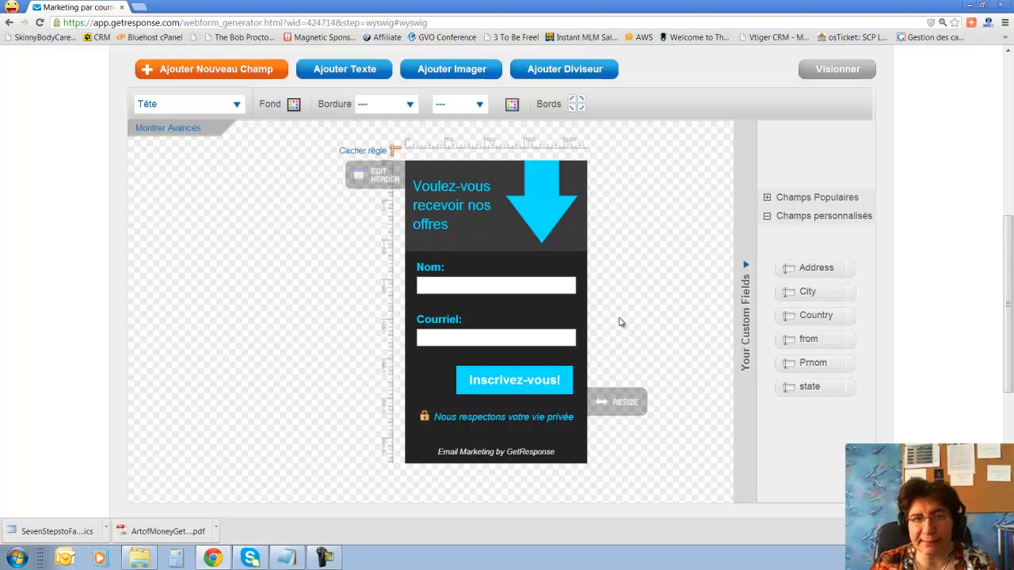
scroll(620, 322, down, 3)
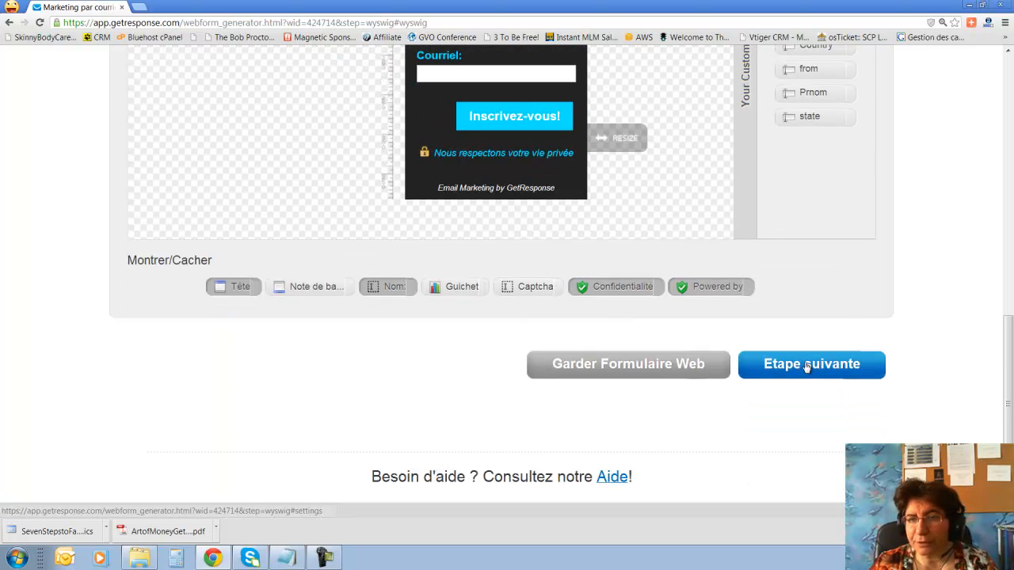
Pass through the settings step, confirming the form name demo_bim, to reach Publier.
click(807, 367)
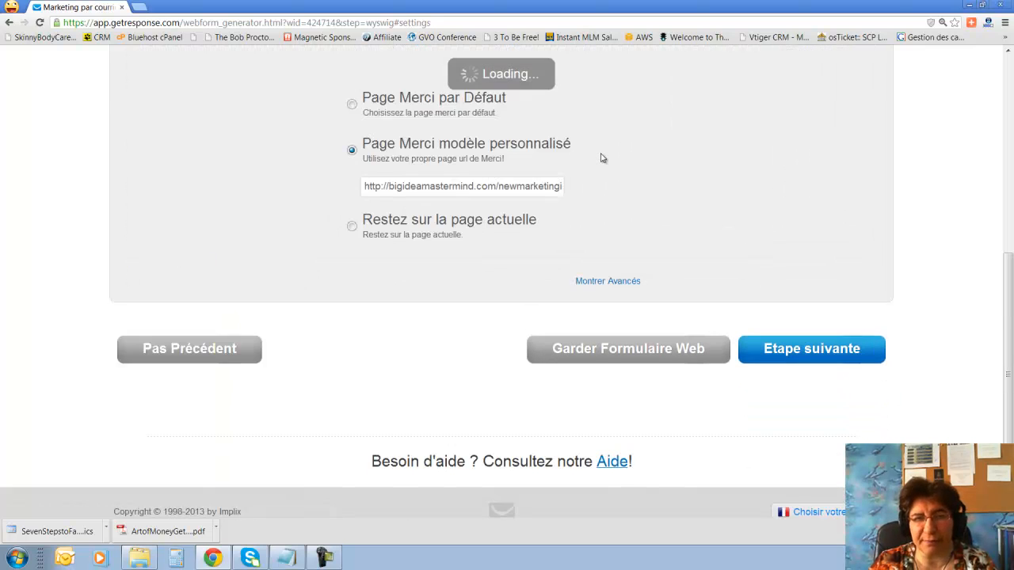
scroll(600, 164, up, 3)
click(412, 191)
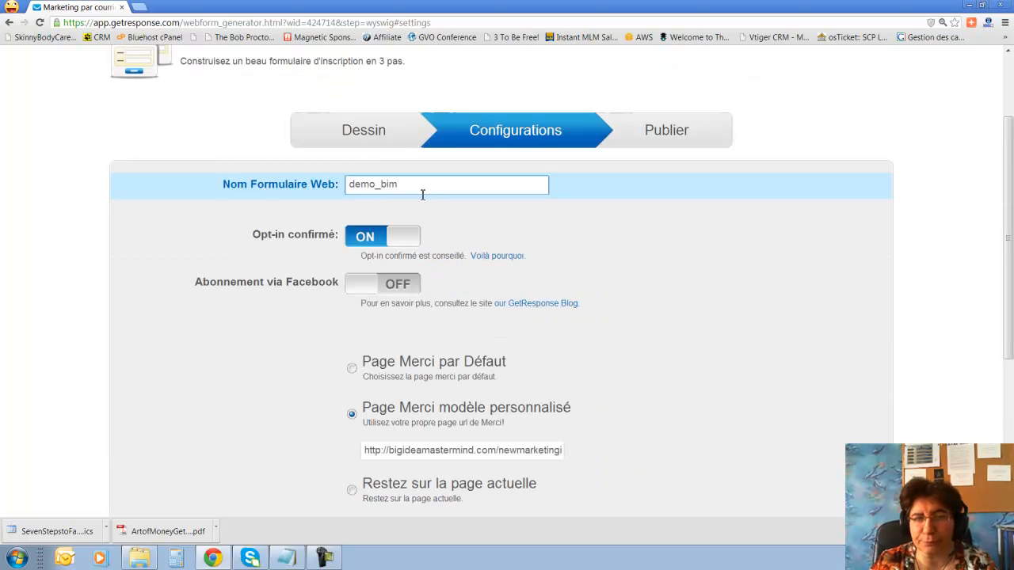
scroll(575, 267, down, 3)
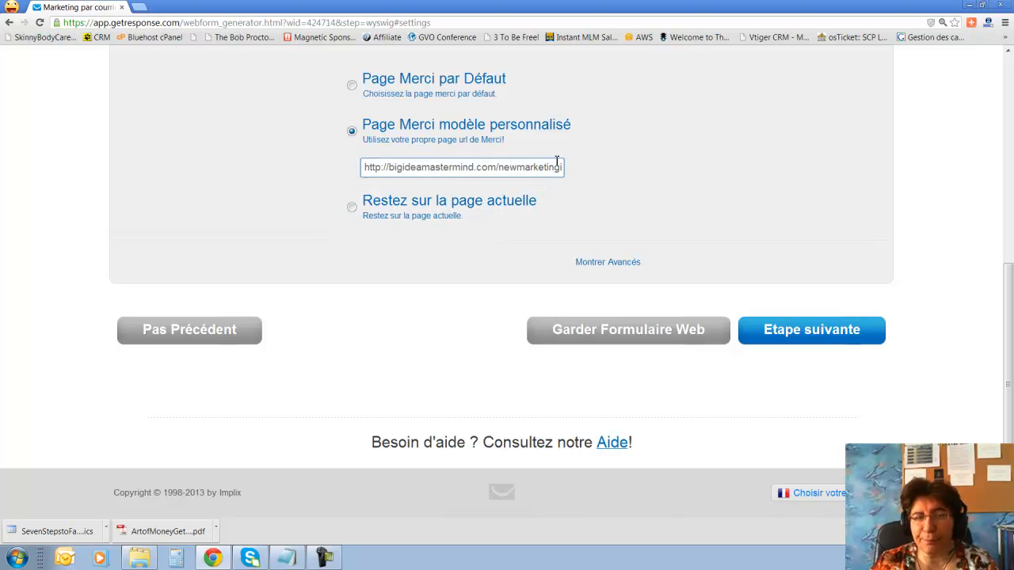
click(792, 339)
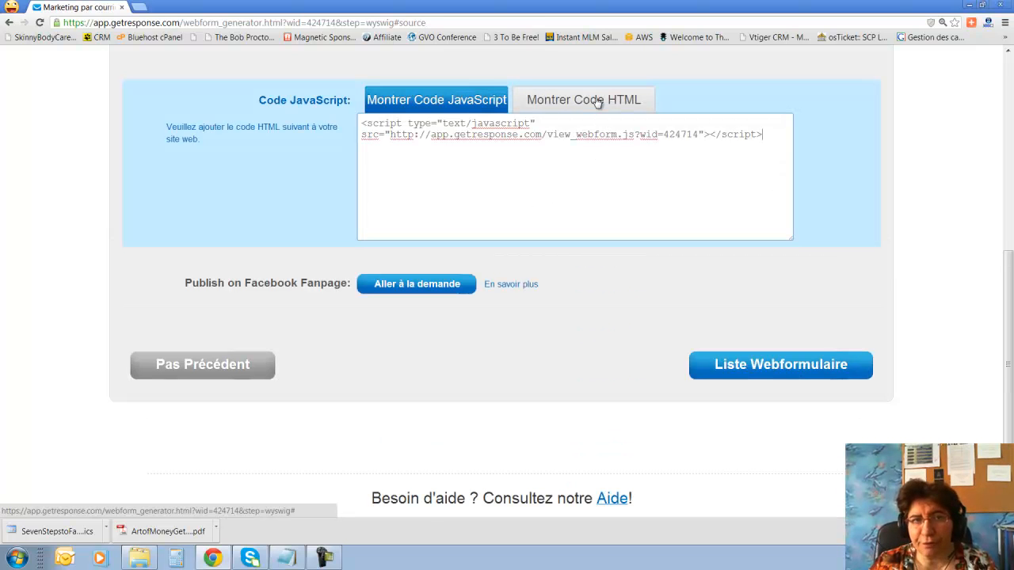
Switch to the HTML embed code with CSS styles and select all of it.
drag(364, 126, 776, 143)
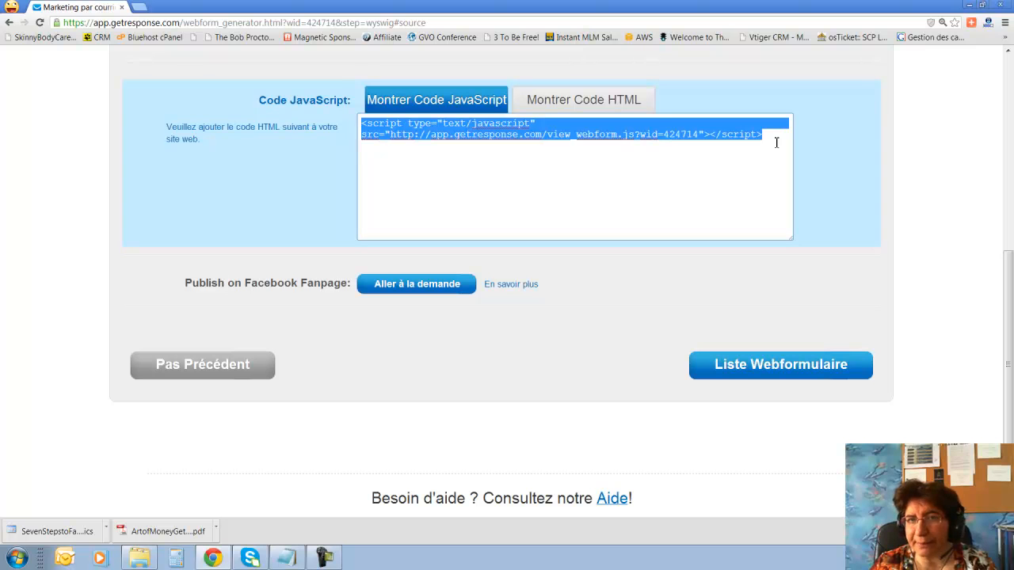
click(562, 101)
right_click(491, 197)
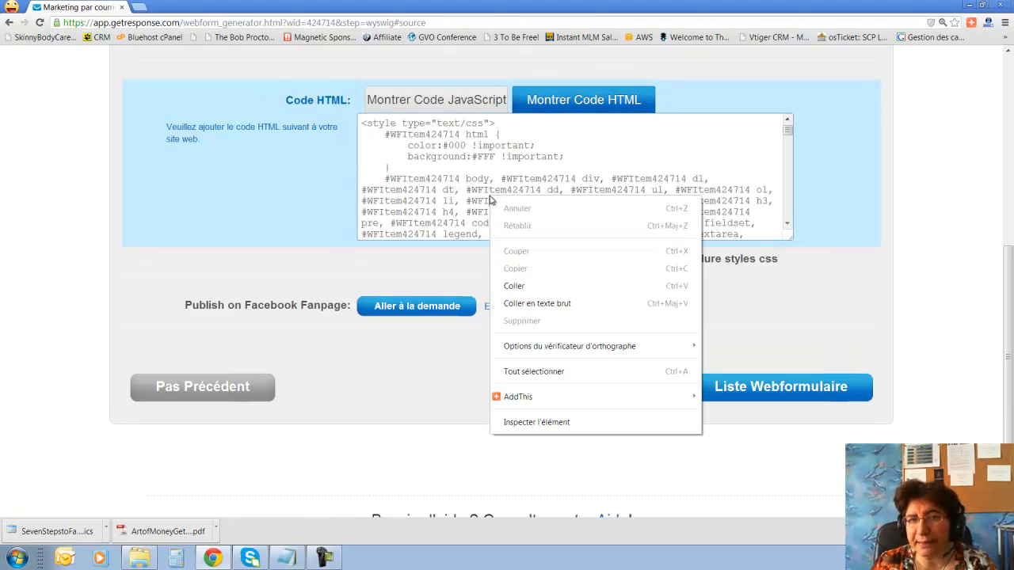
click(552, 362)
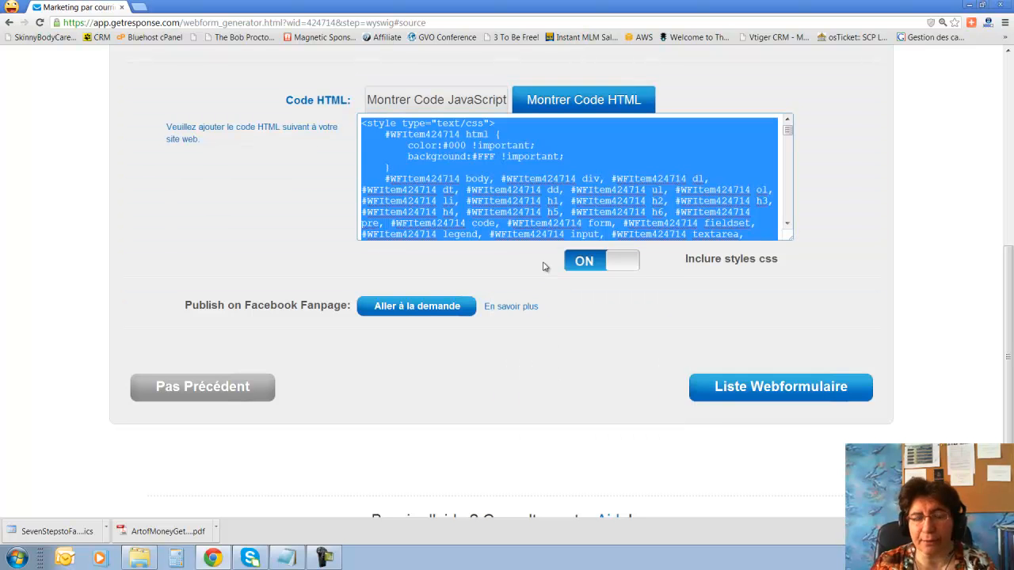
scroll(554, 201, up, 5)
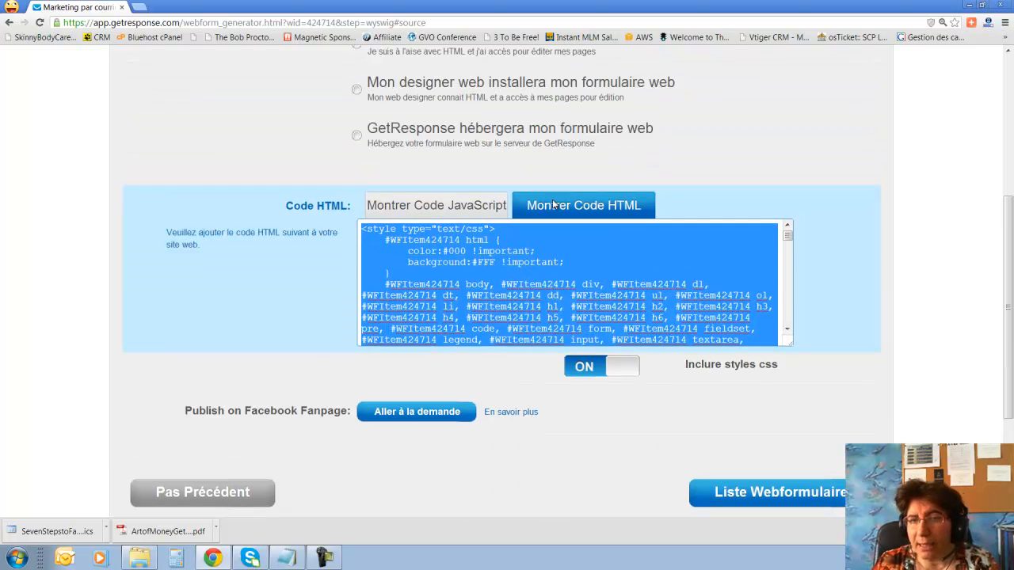
scroll(553, 206, down, 2)
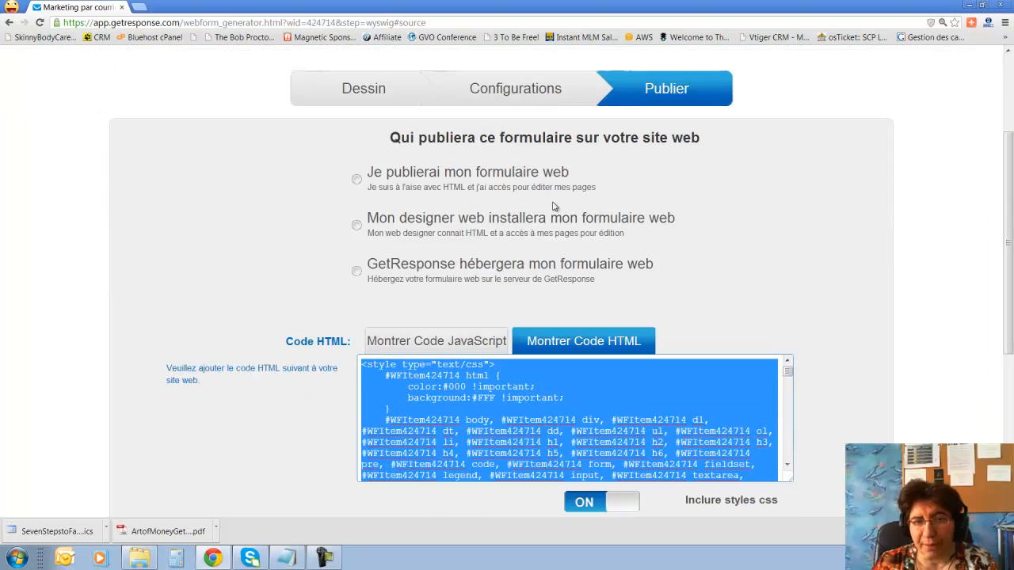
Have GetResponse host the web form and copy its hosted link.
click(356, 271)
click(584, 339)
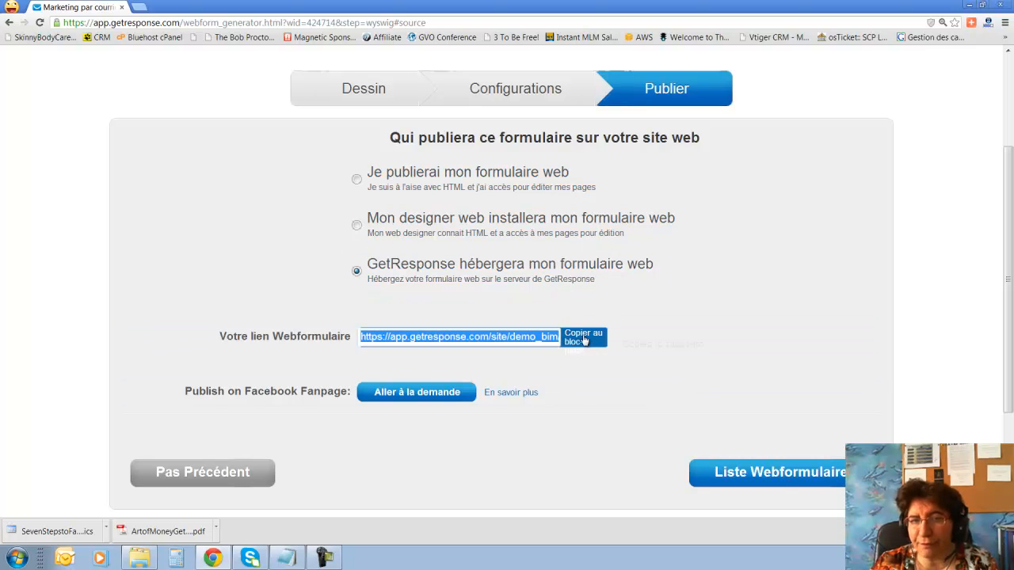
right_click(494, 339)
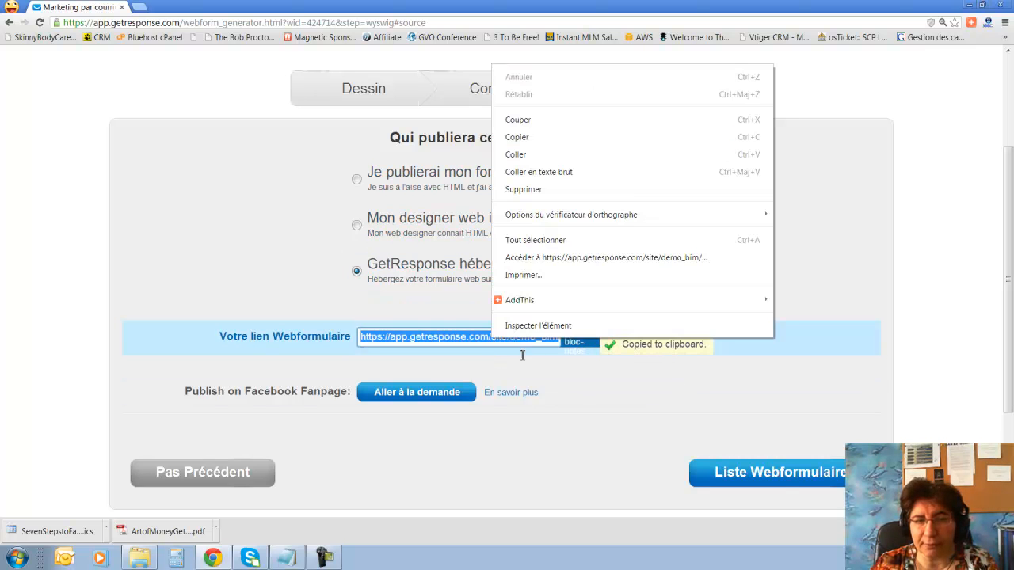
click(544, 141)
Go back to the form's Configurations step and open a new browser tab.
click(519, 96)
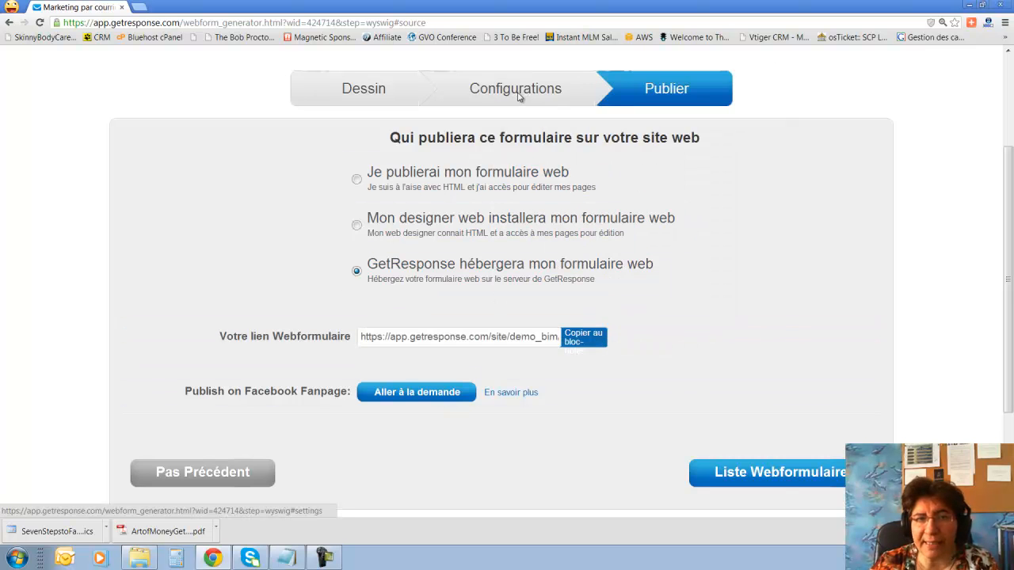
scroll(509, 305, down, 2)
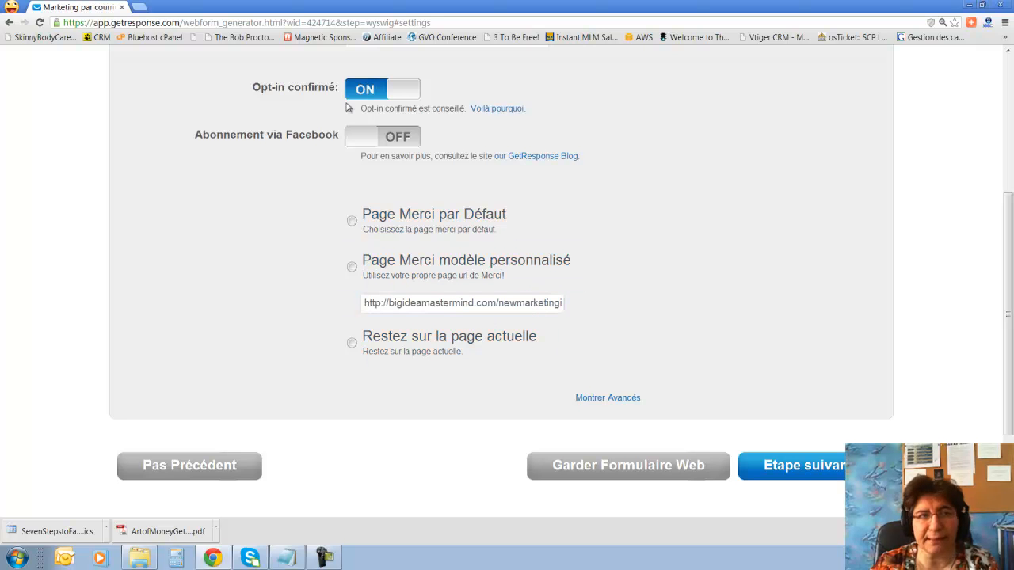
click(141, 7)
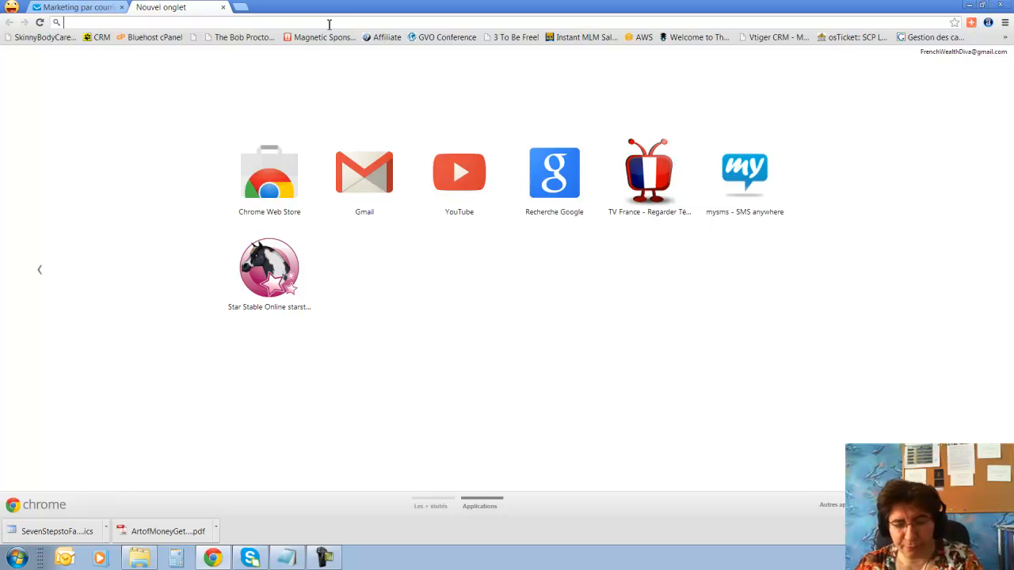
Load the hosted form, subscribe a test contact's name and e-mail, then return to GetResponse.
text(https://app.getresponse.com/site/demo_bim/webform.html?wid=124714)
key(Return)
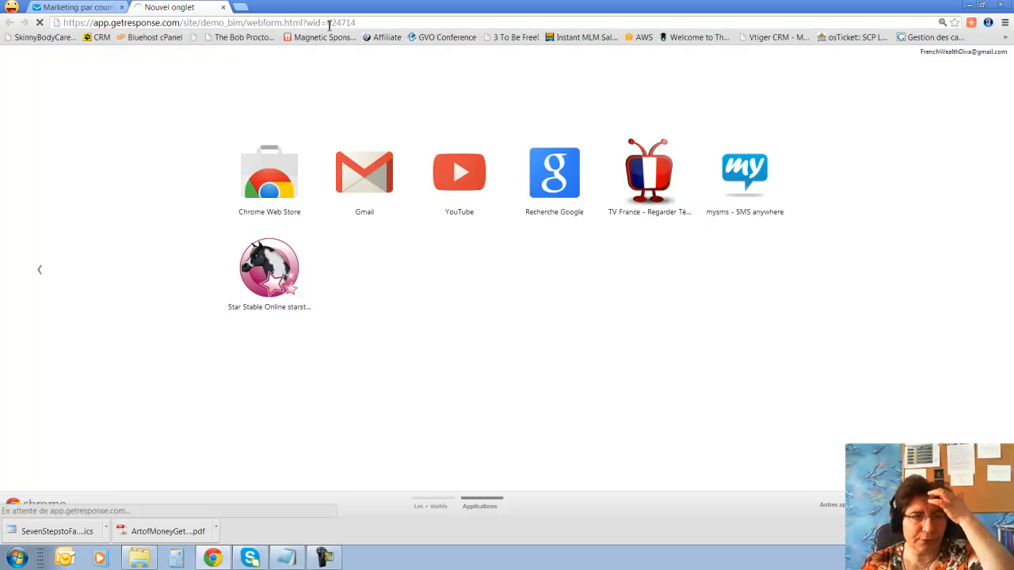
click(456, 207)
text(a)
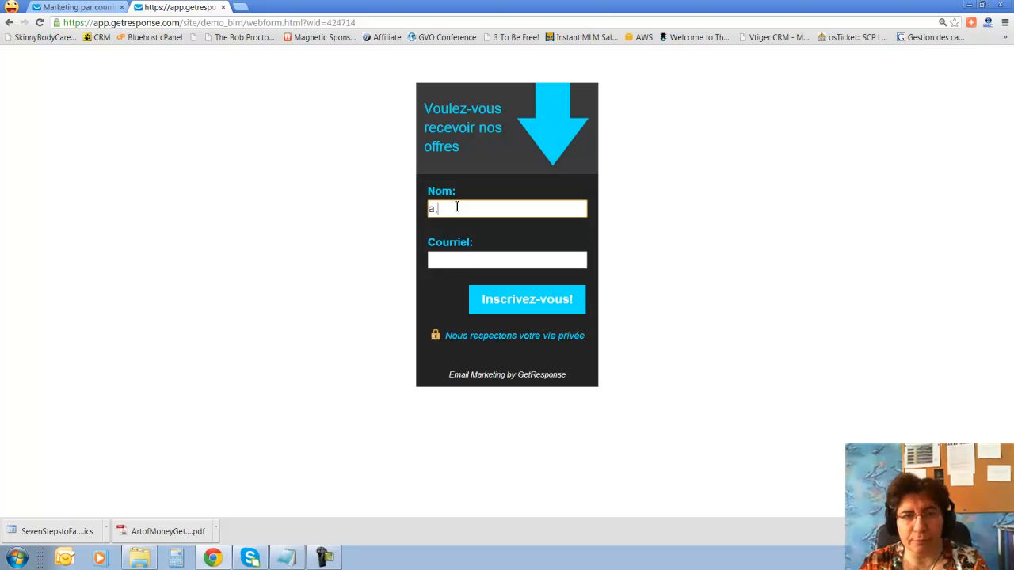
text(g)
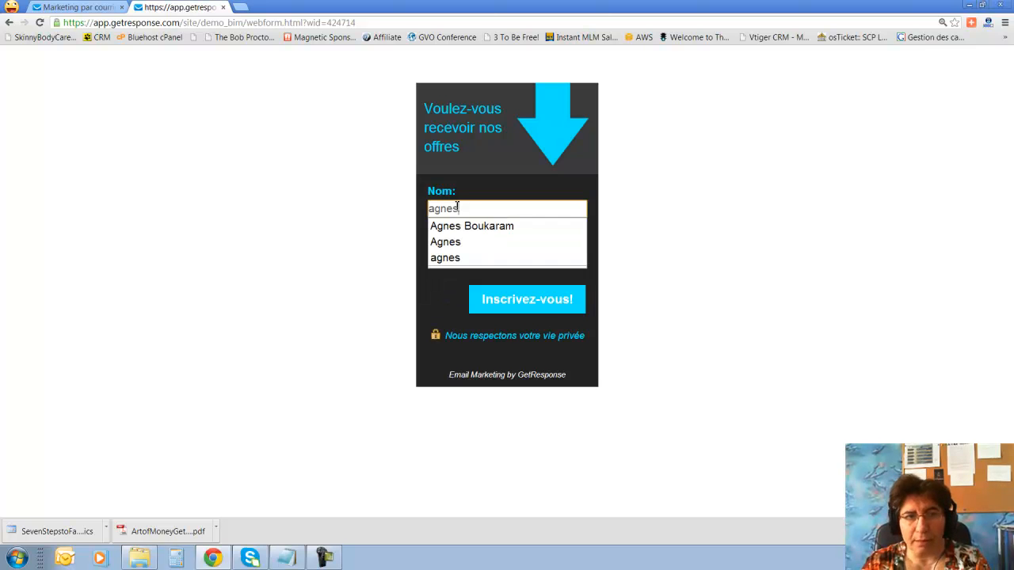
text(nes)
key(Tab)
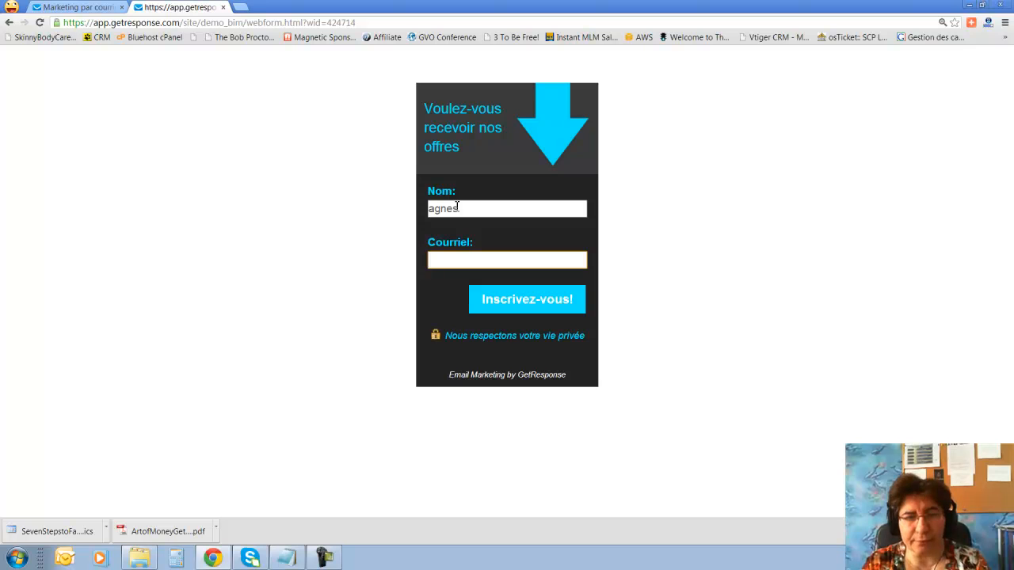
text(agnes)
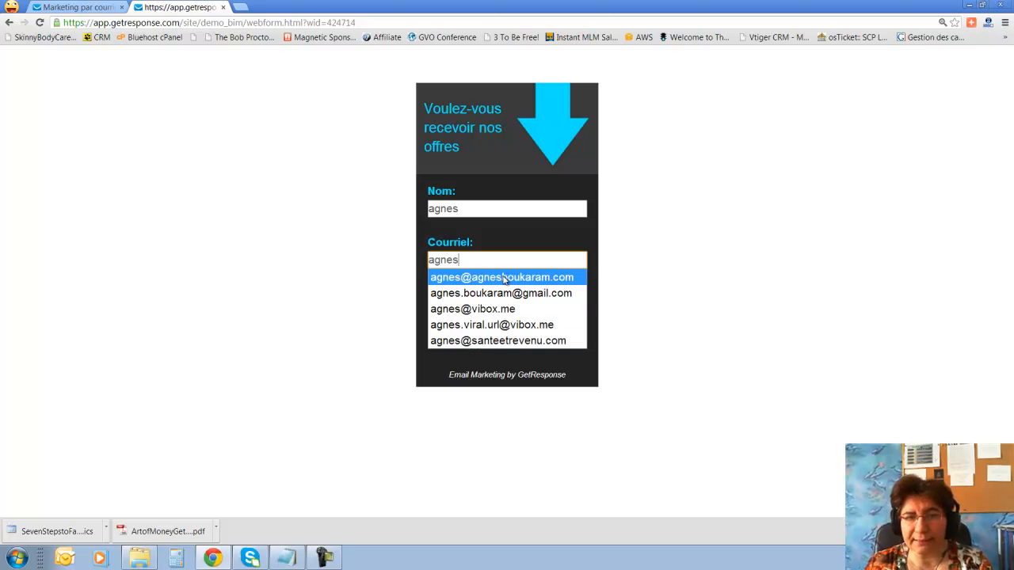
click(502, 279)
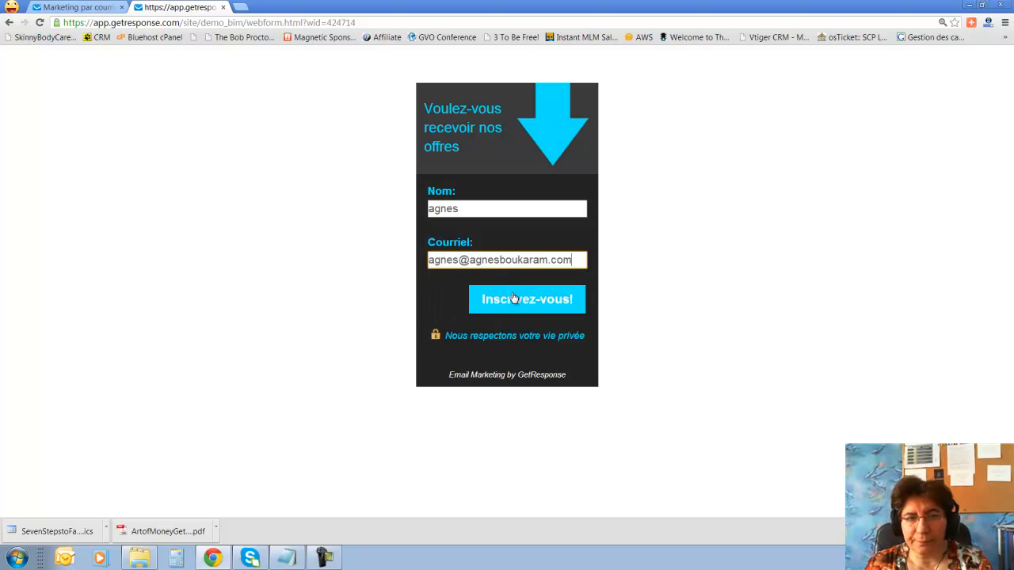
click(534, 302)
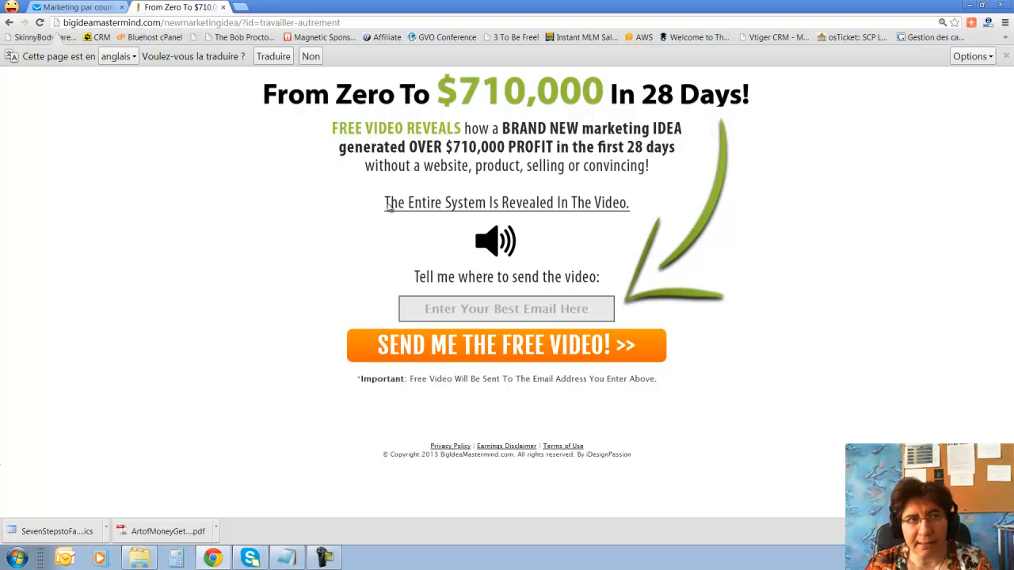
click(111, 8)
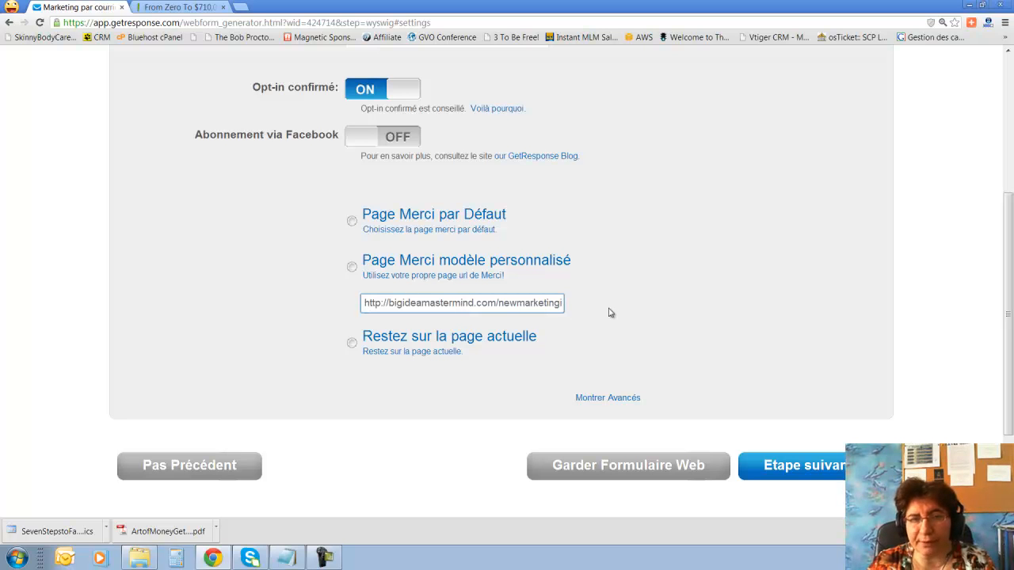
Go back to the Dessin step and dismiss a previewed template.
scroll(745, 389, up, 2)
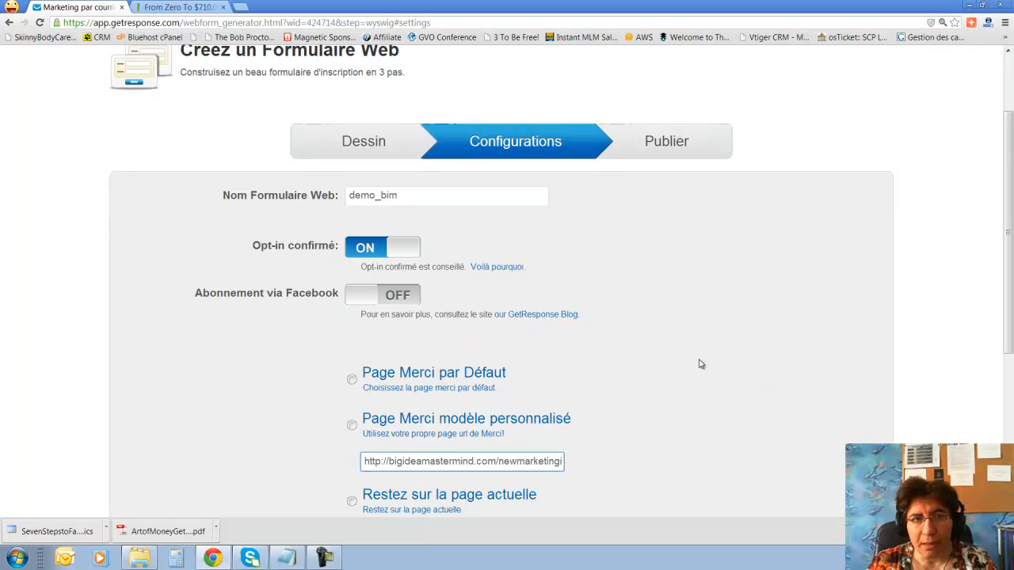
click(371, 147)
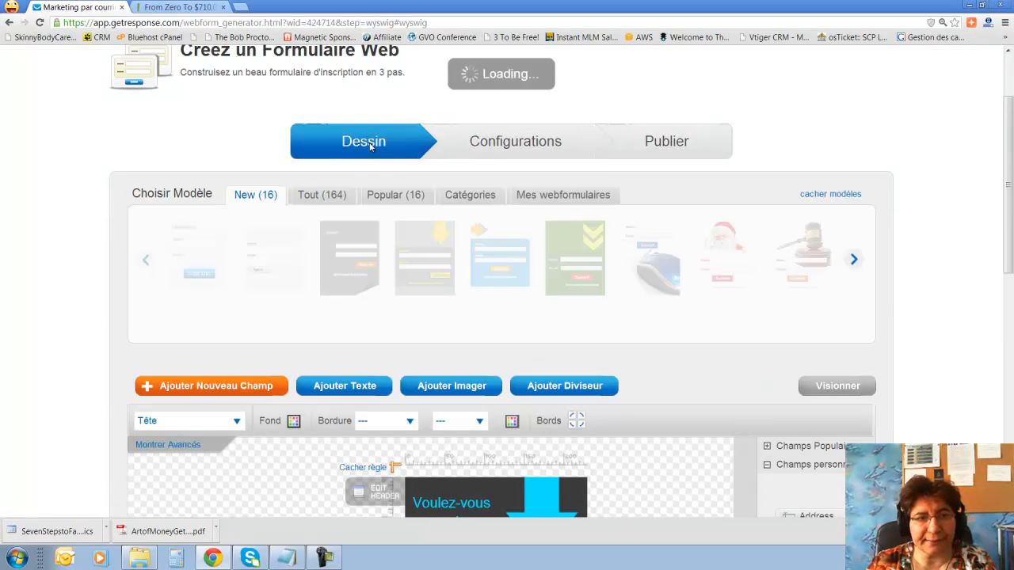
click(210, 260)
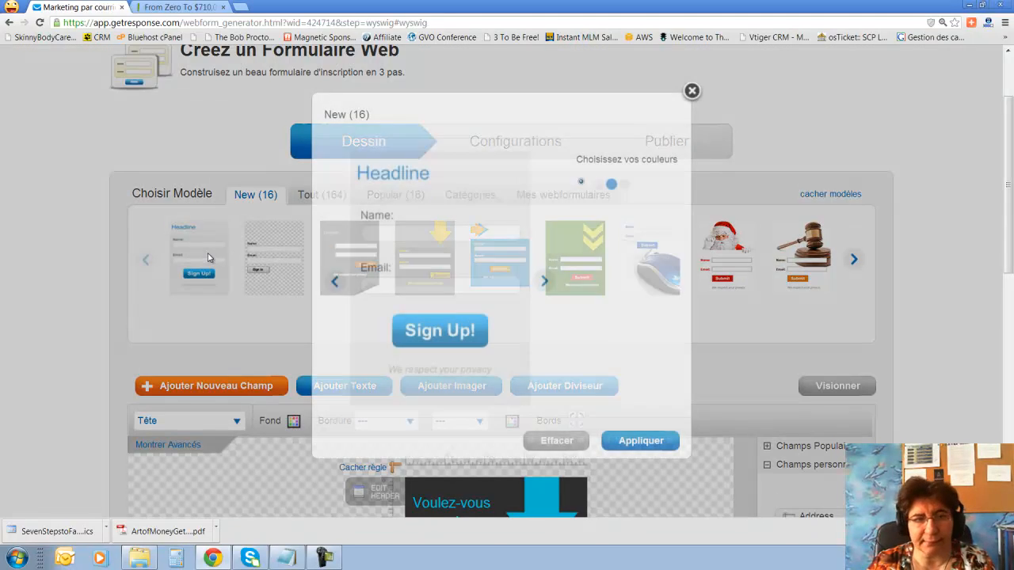
click(634, 446)
Turn off Tête, Note de bas, Confidentialité and Powered by, then continue to the next step.
scroll(632, 446, down, 3)
scroll(507, 471, down, 3)
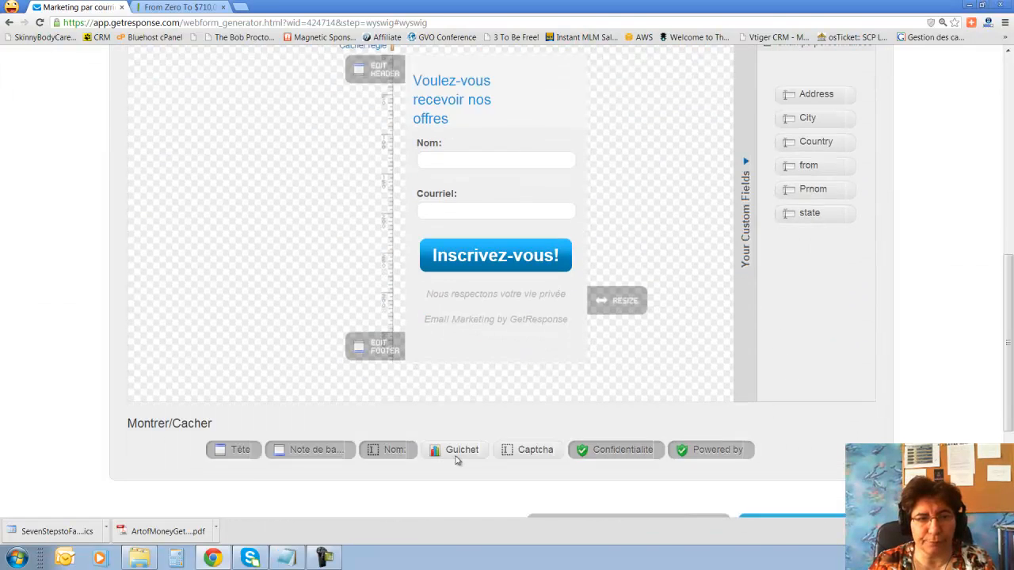
click(242, 399)
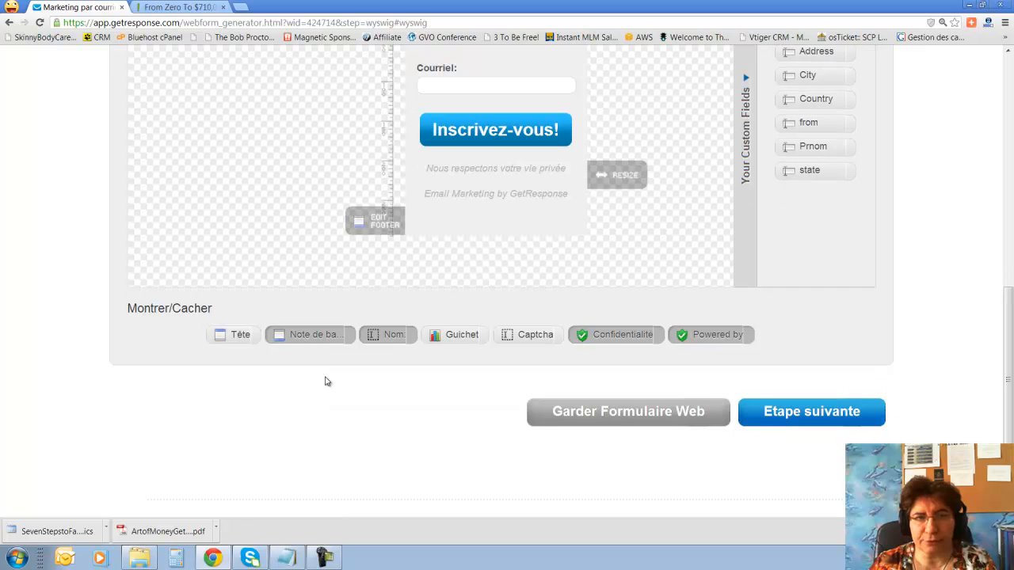
click(335, 337)
click(641, 342)
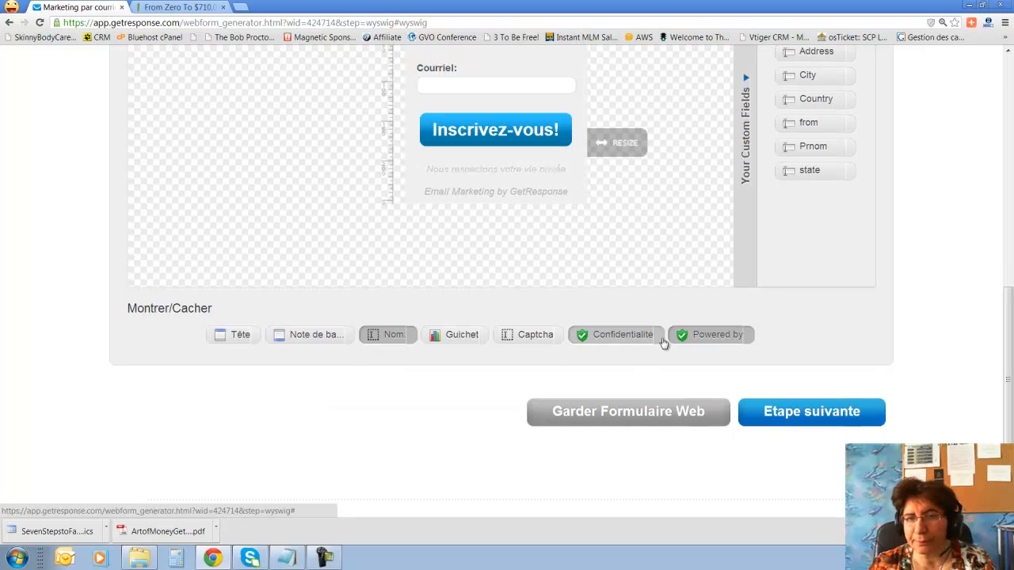
click(717, 334)
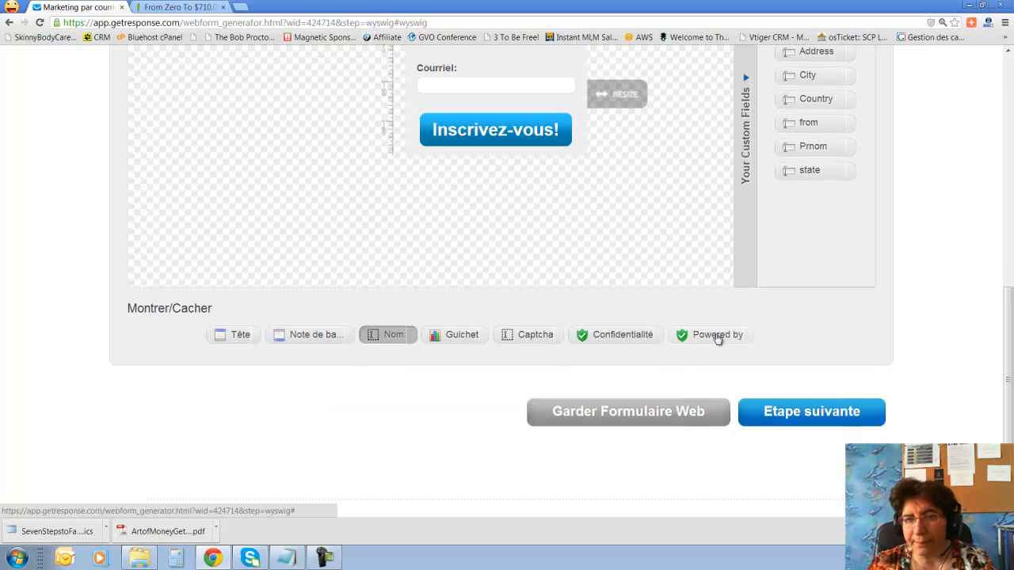
scroll(713, 346, up, 1)
scroll(712, 345, up, 1)
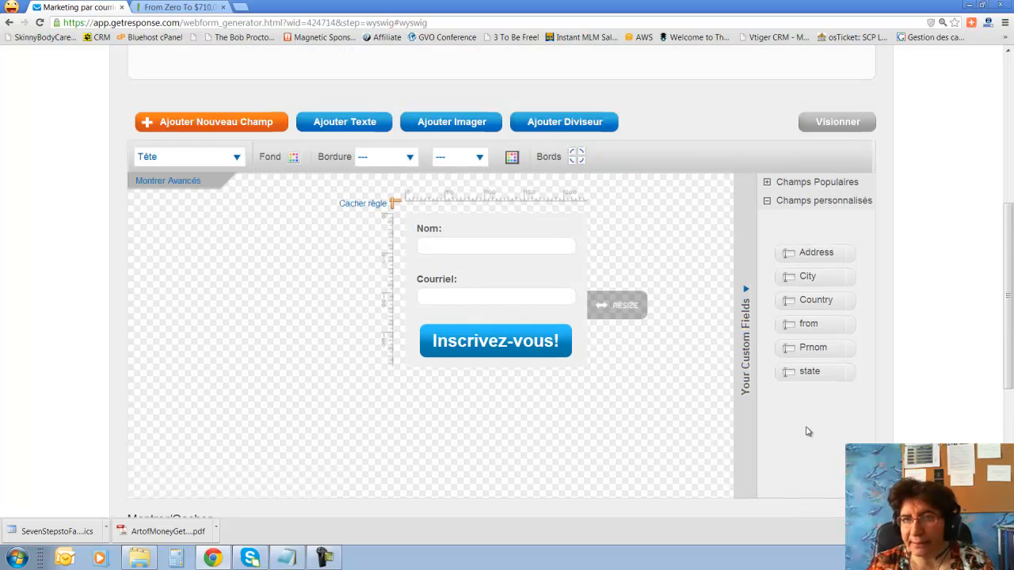
scroll(809, 432, down, 2)
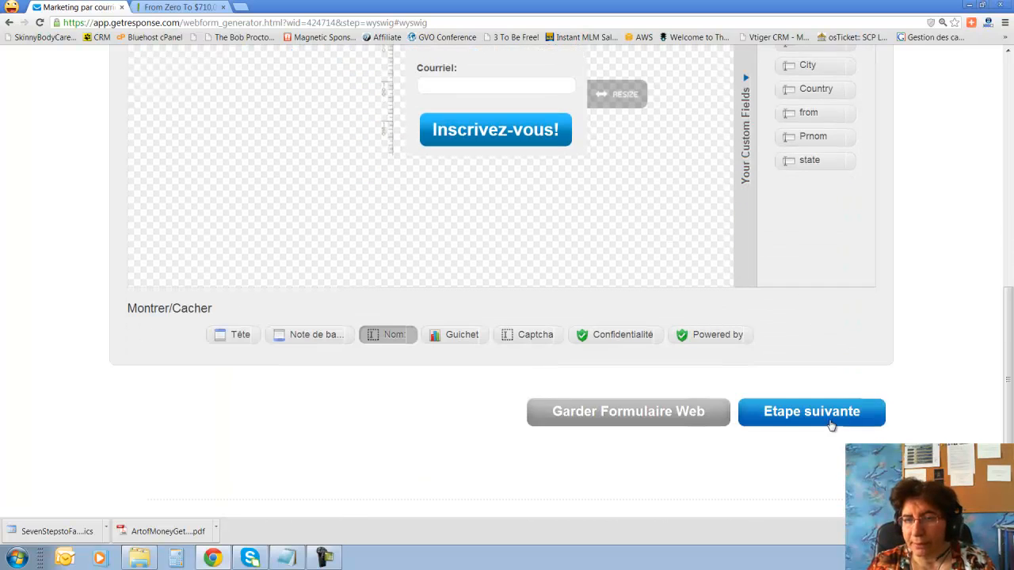
click(830, 424)
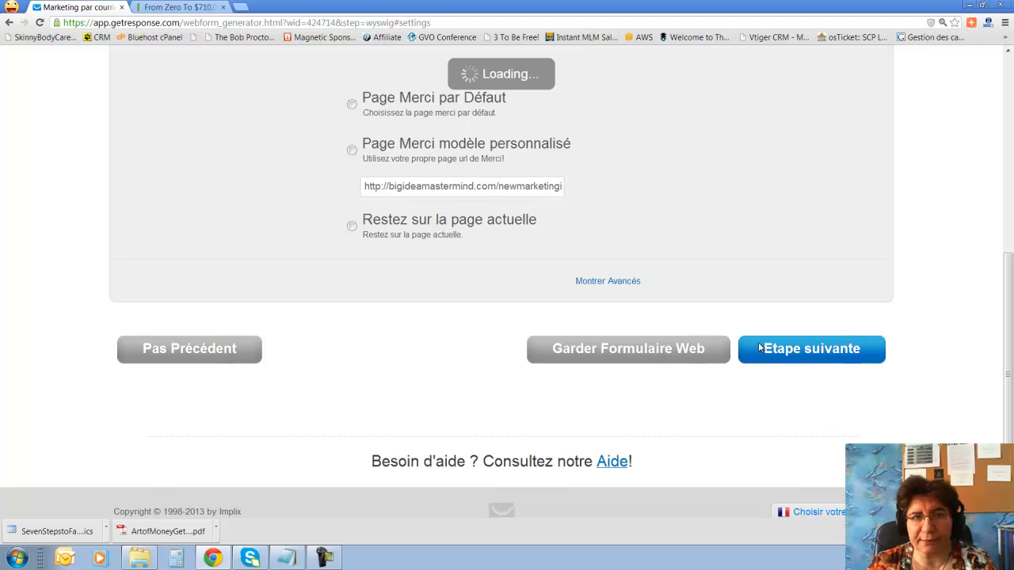
Go to the demo_bim form's Publier step, hosted by GetResponse, and review its JavaScript code and form link.
scroll(838, 408, up, 3)
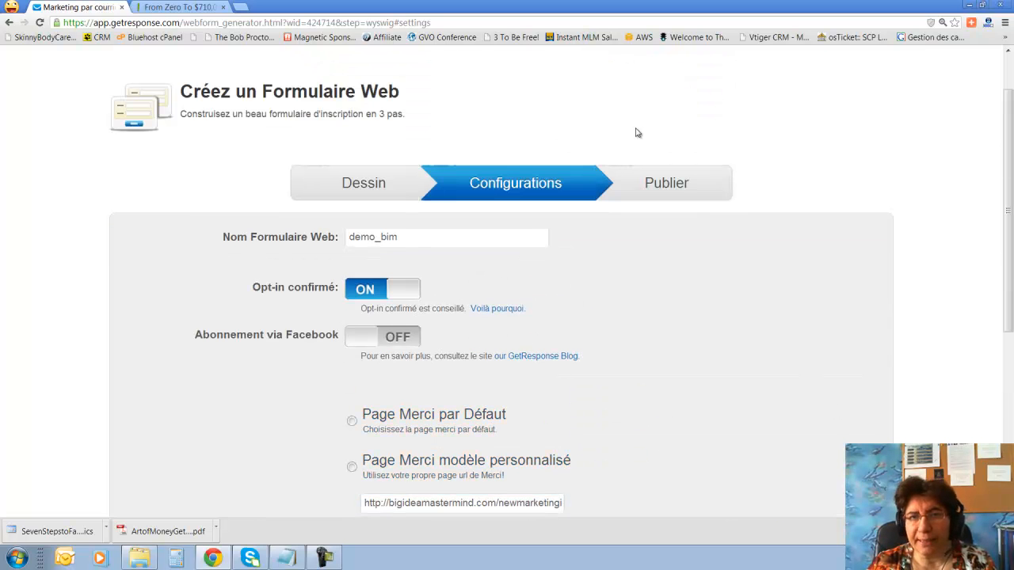
click(678, 190)
scroll(732, 315, down, 3)
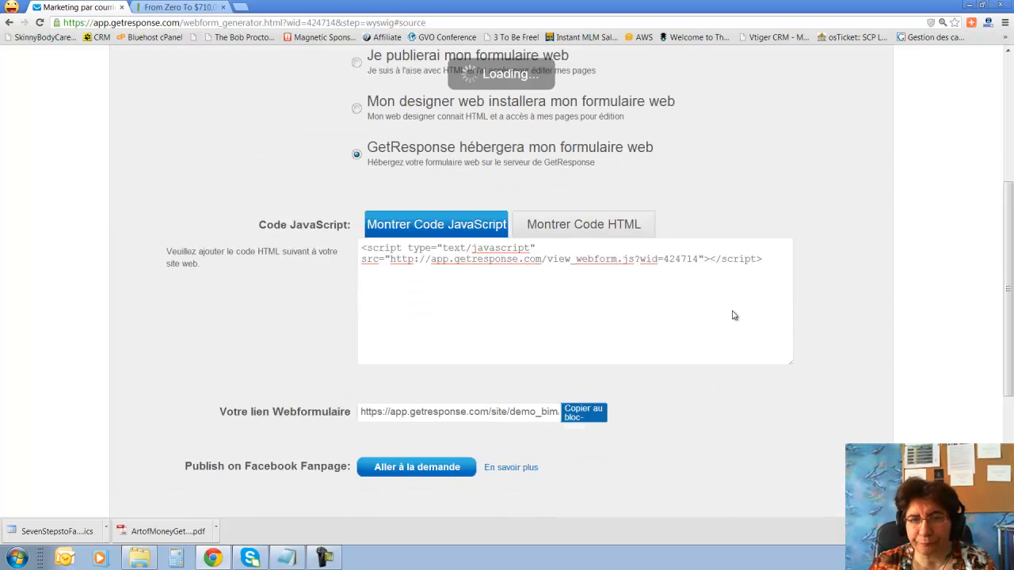
scroll(734, 341, down, 2)
scroll(745, 317, up, 4)
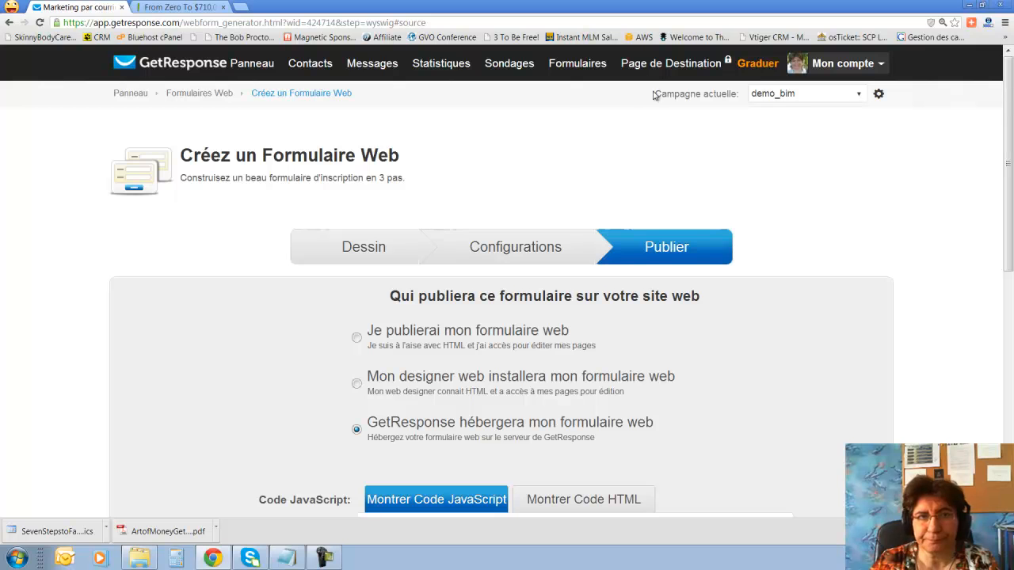
mouse_move(357, 82)
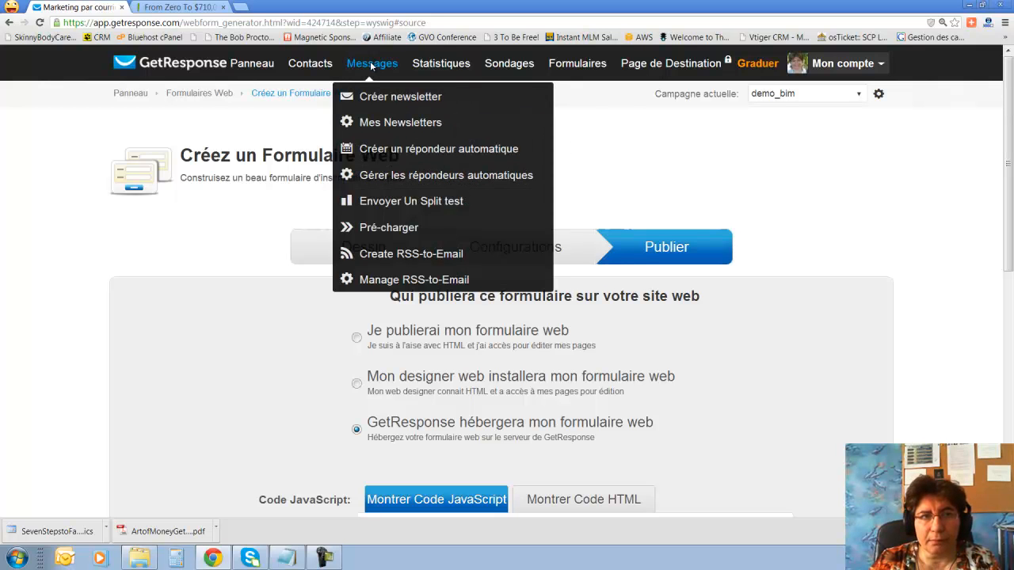
mouse_move(314, 65)
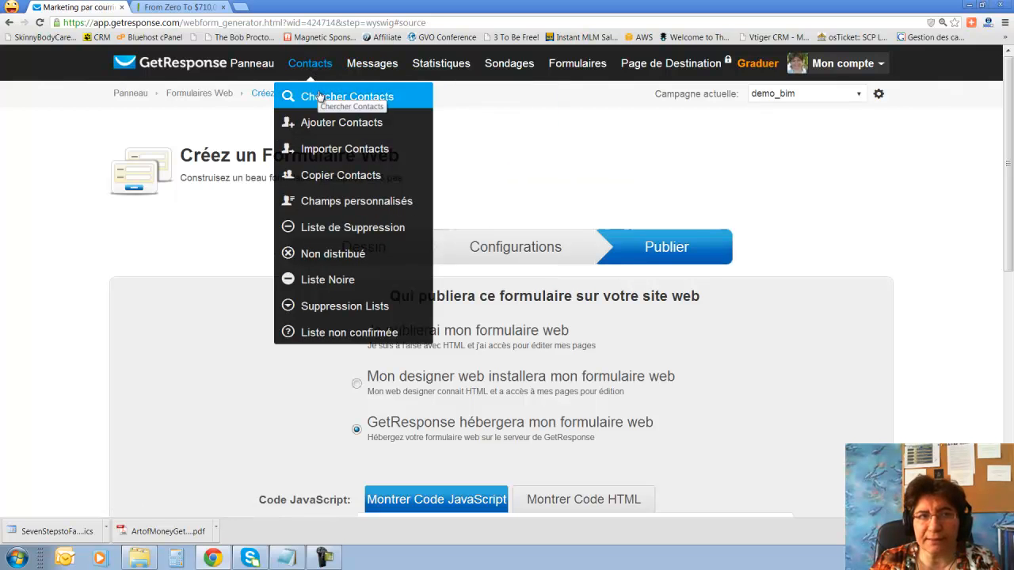
Search contacts in the demo_bim campaign and refresh the count, which shows 0.
click(320, 97)
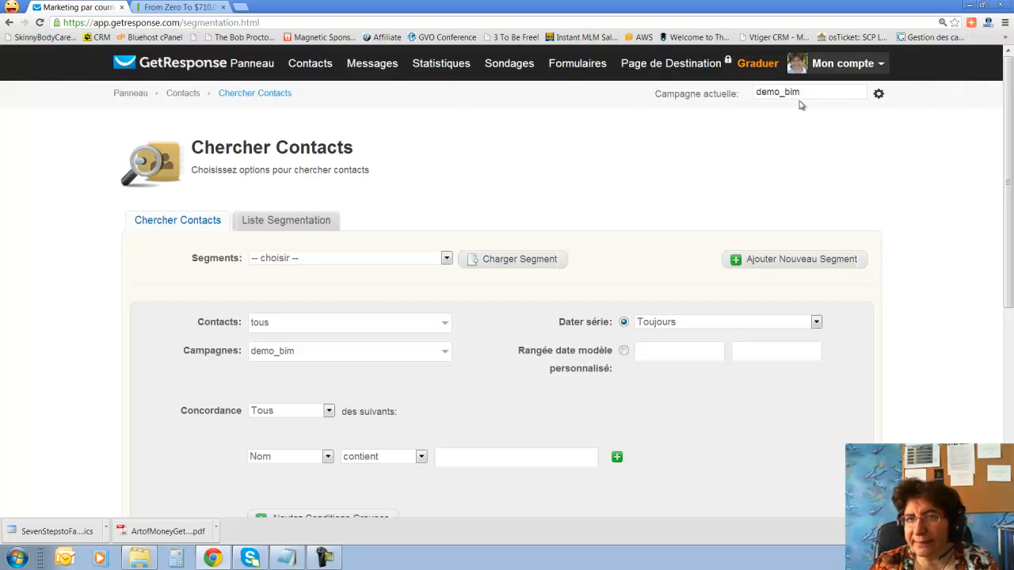
scroll(490, 161, down, 1)
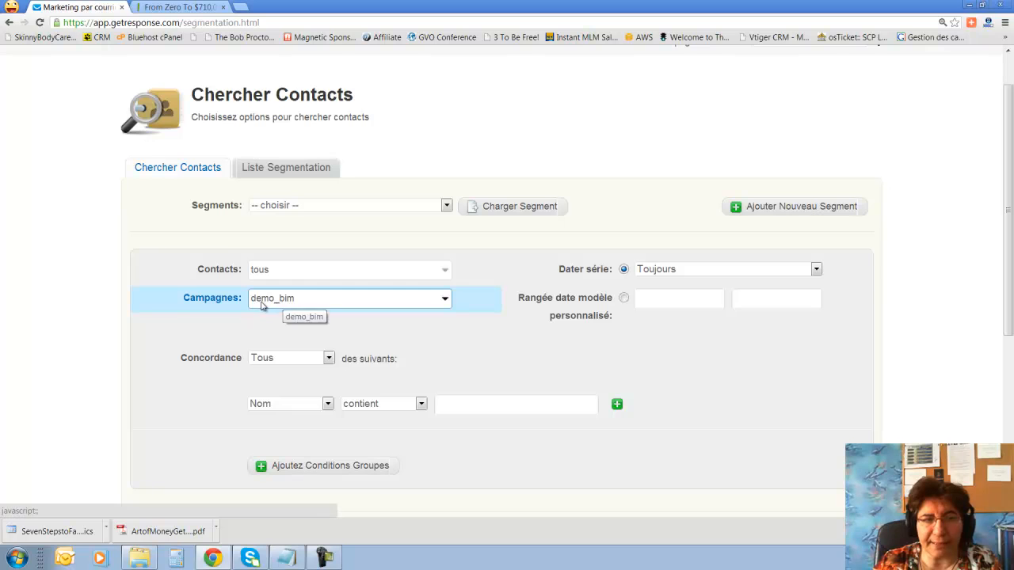
scroll(522, 375, down, 3)
scroll(522, 374, down, 1)
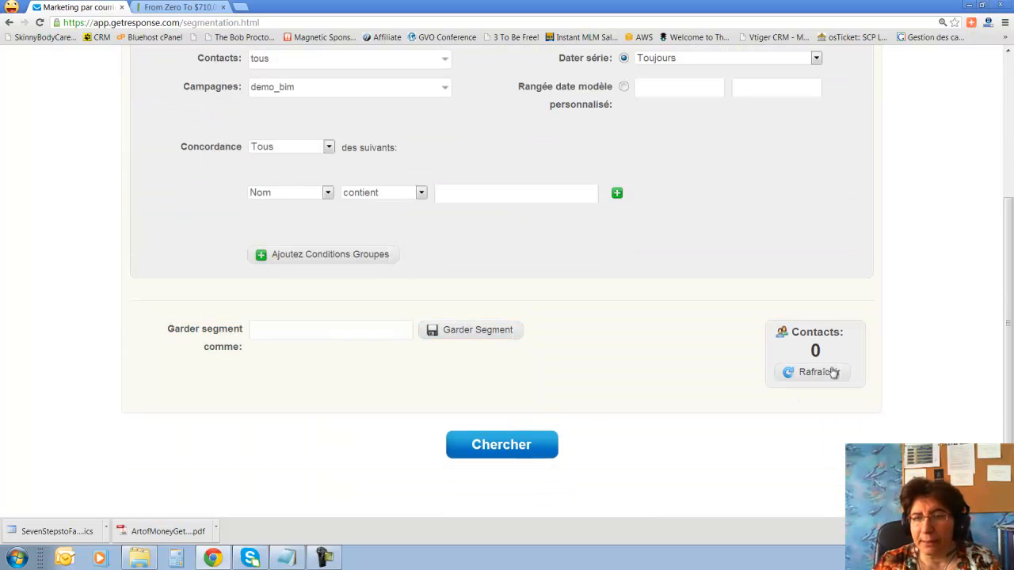
click(821, 374)
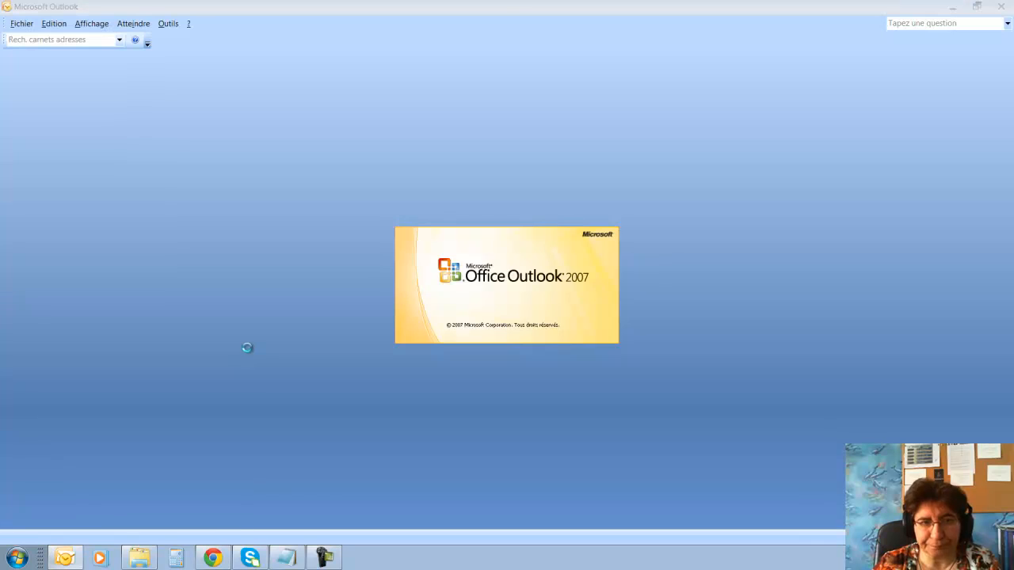
Return from Outlook to GetResponse and open the Ajouter Contacts page.
click(212, 559)
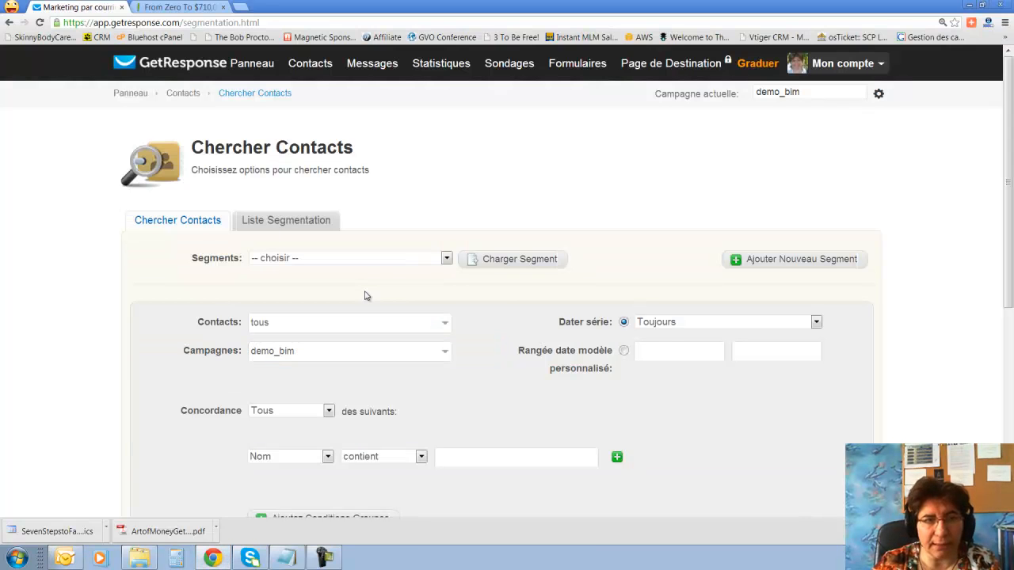
mouse_move(313, 64)
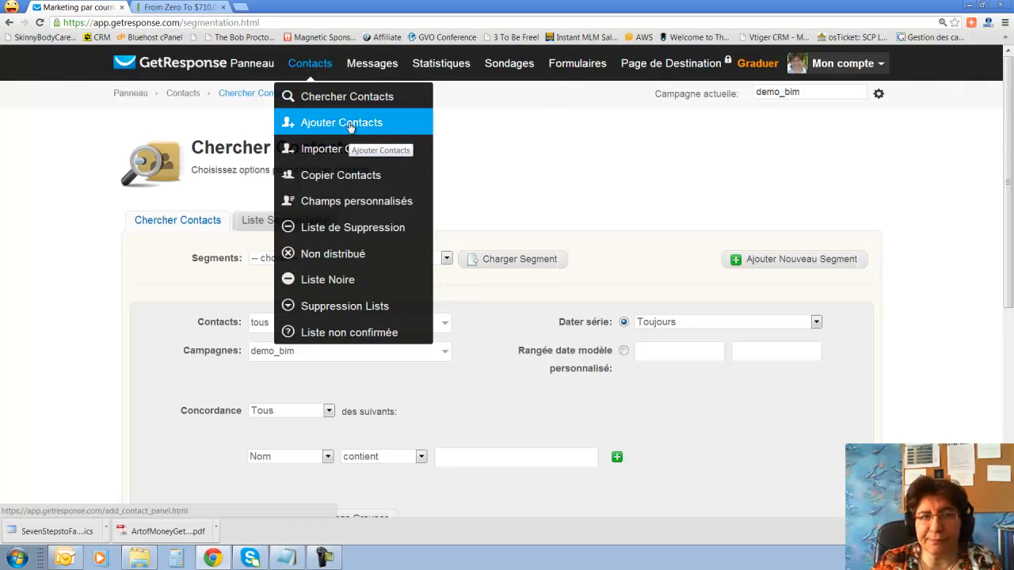
key(alt+Tab)
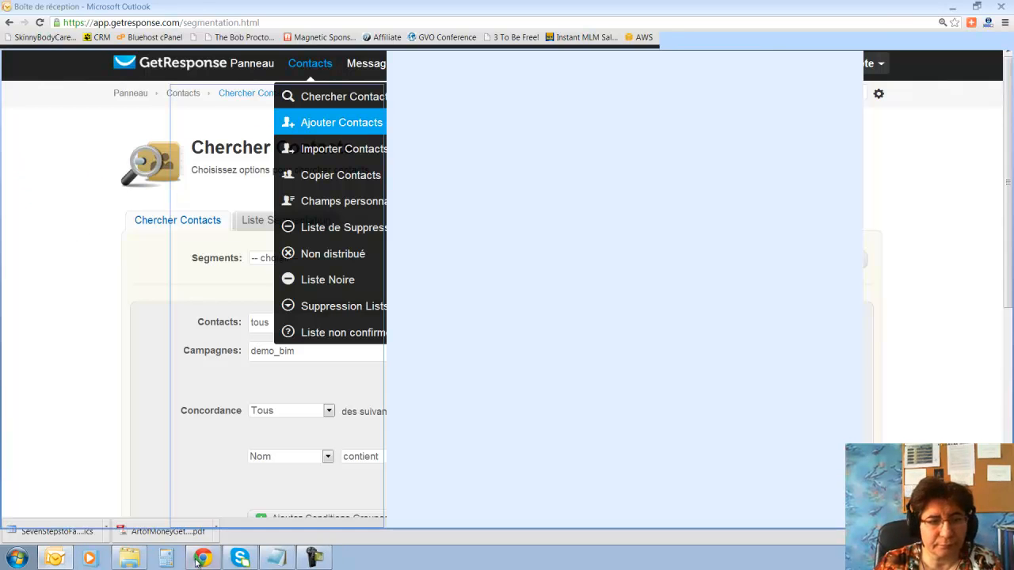
key(alt+Tab)
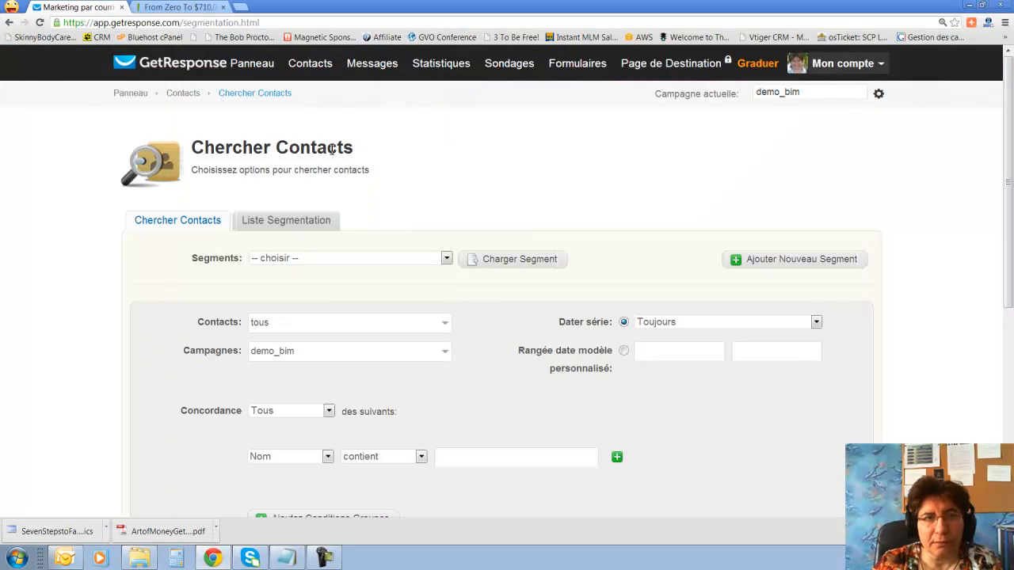
click(333, 125)
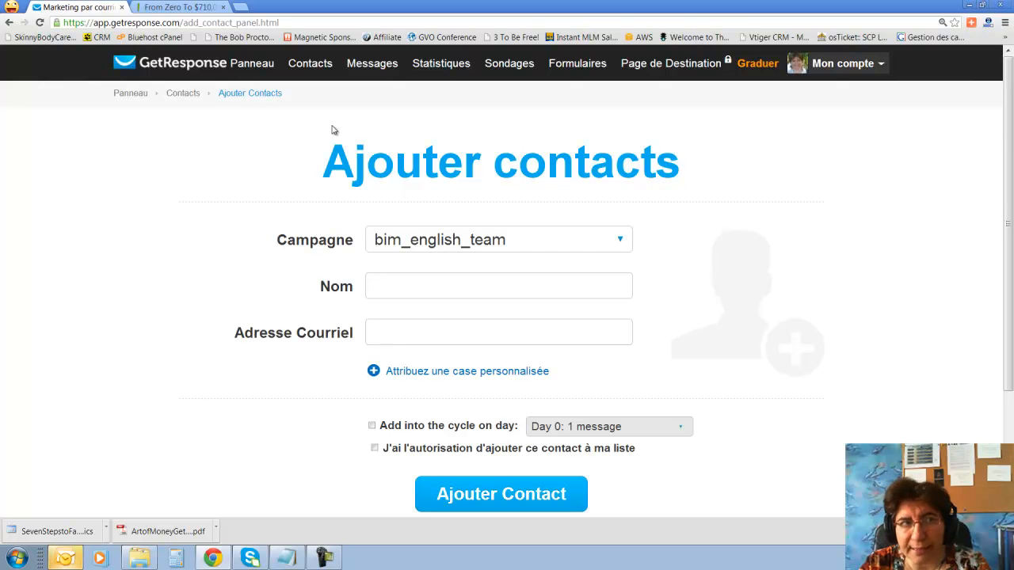
Enter the contact name 'test test' and a test e-mail address.
click(407, 289)
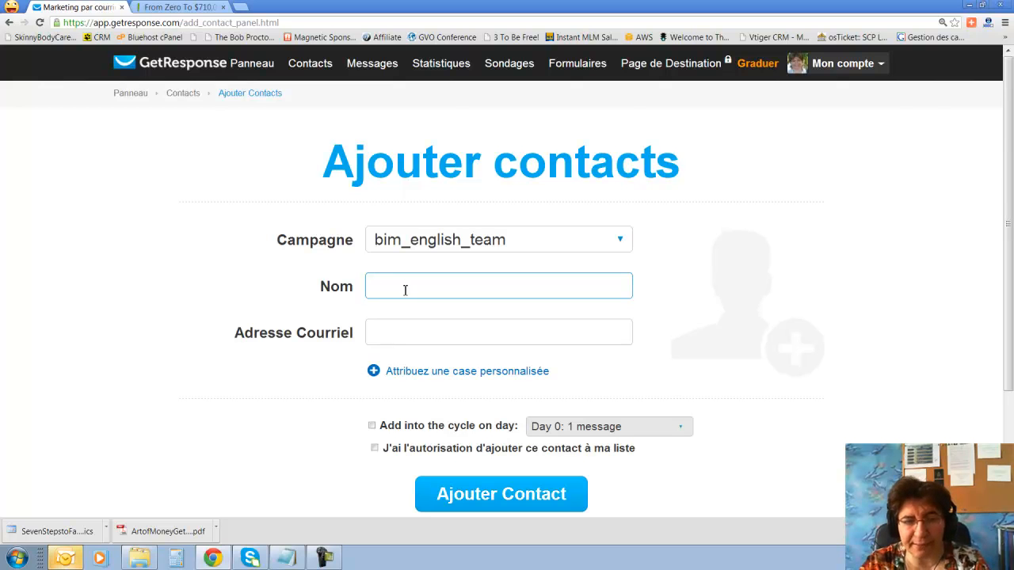
text(test test)
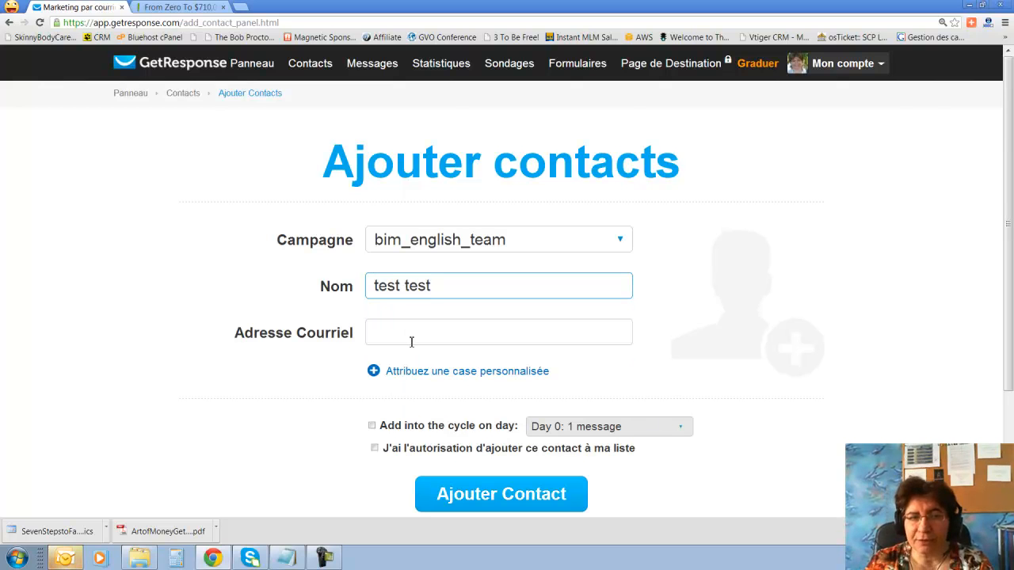
click(412, 342)
text(tes)
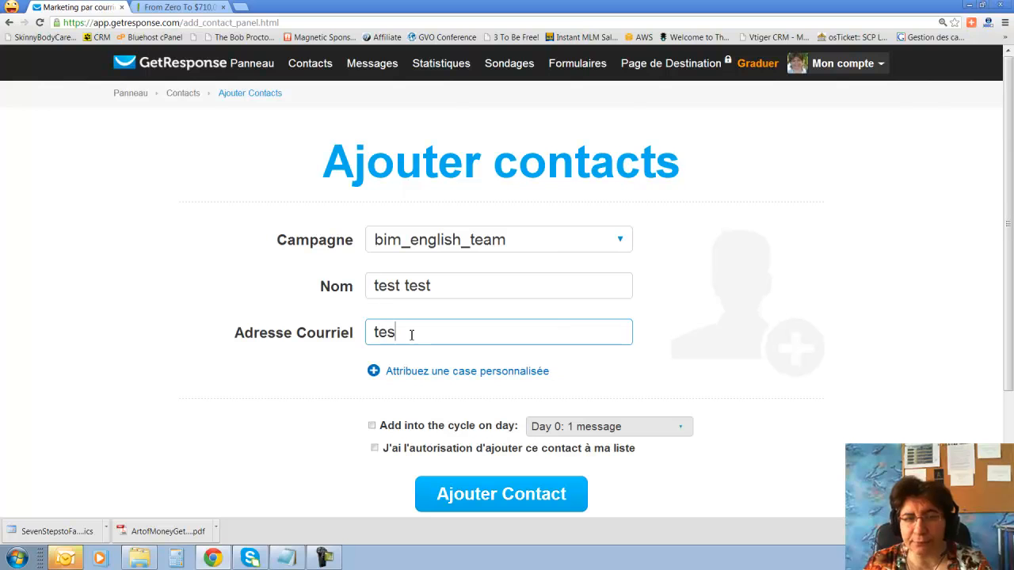
text(t@)
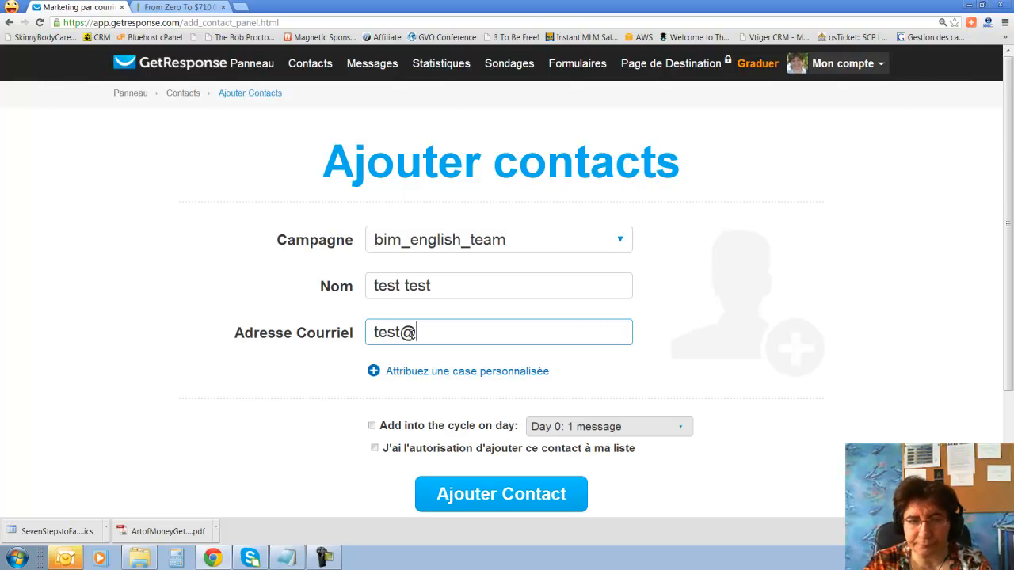
text(gùm)
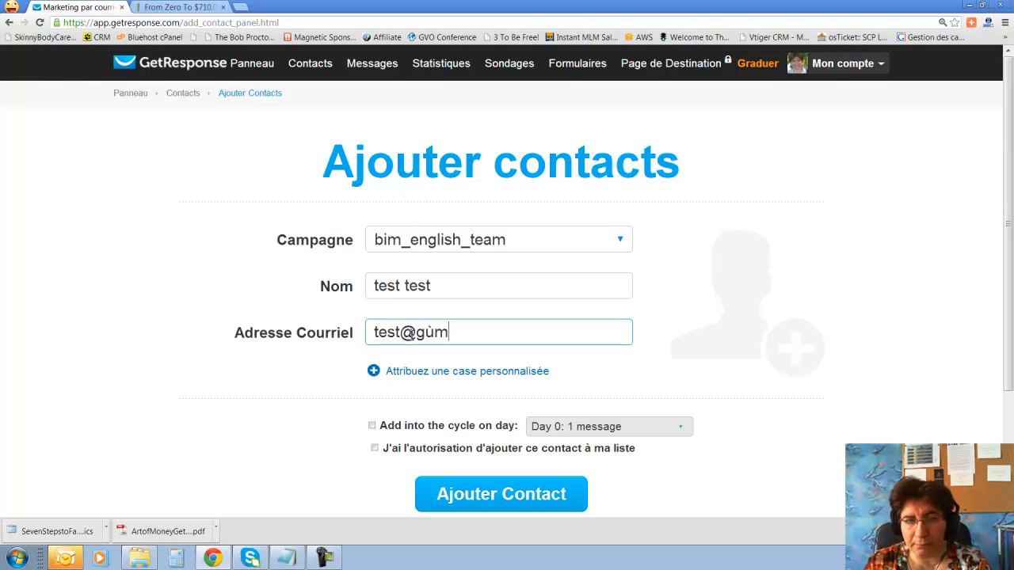
key(BackSpace)
key(BackSpace)
text(mail.com)
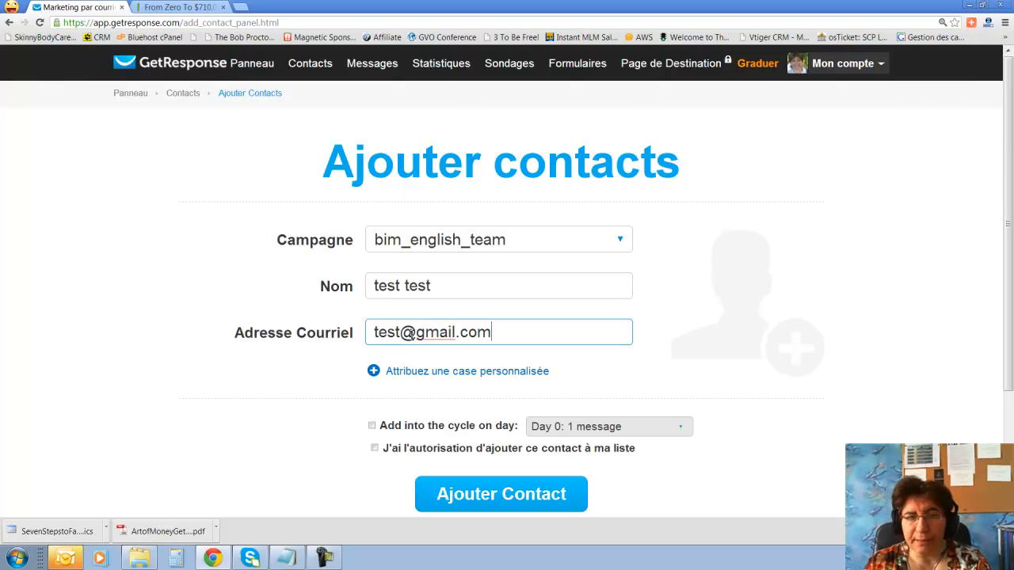
Add the contact into the autoresponder cycle at Day 0 and confirm the permission option.
scroll(750, 294, down, 2)
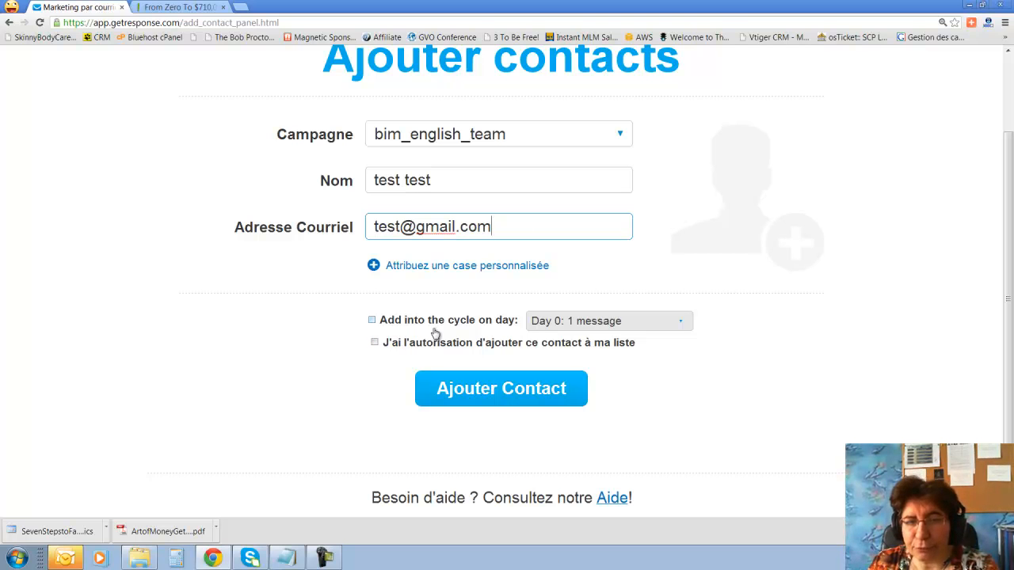
click(374, 323)
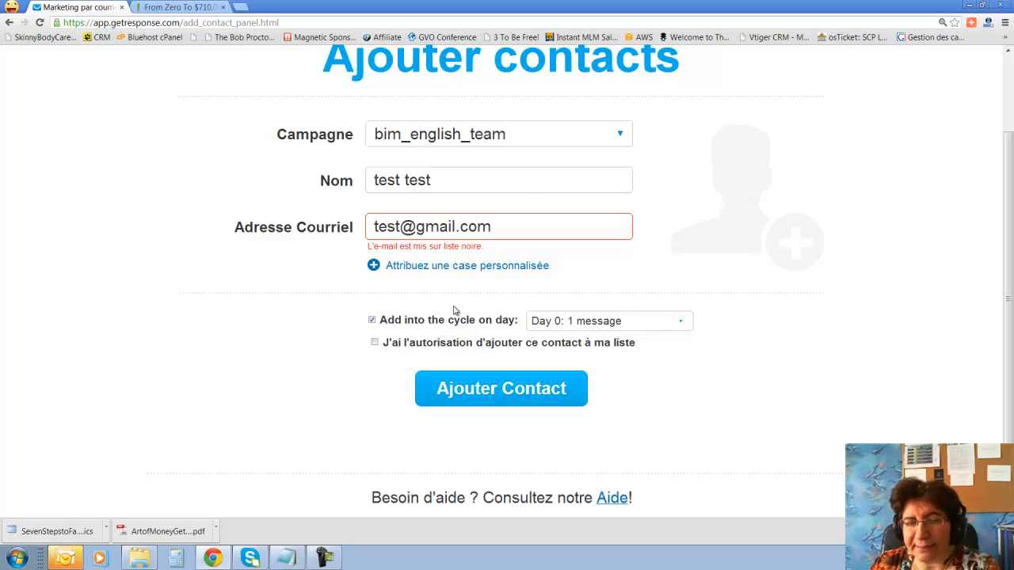
scroll(361, 292, down, 1)
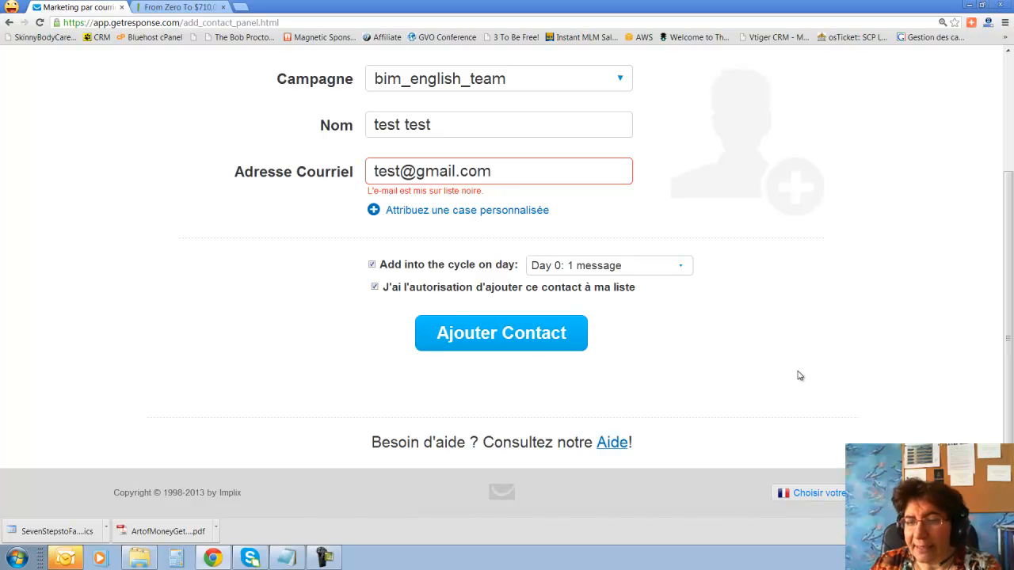
scroll(799, 375, up, 1)
scroll(799, 376, up, 1)
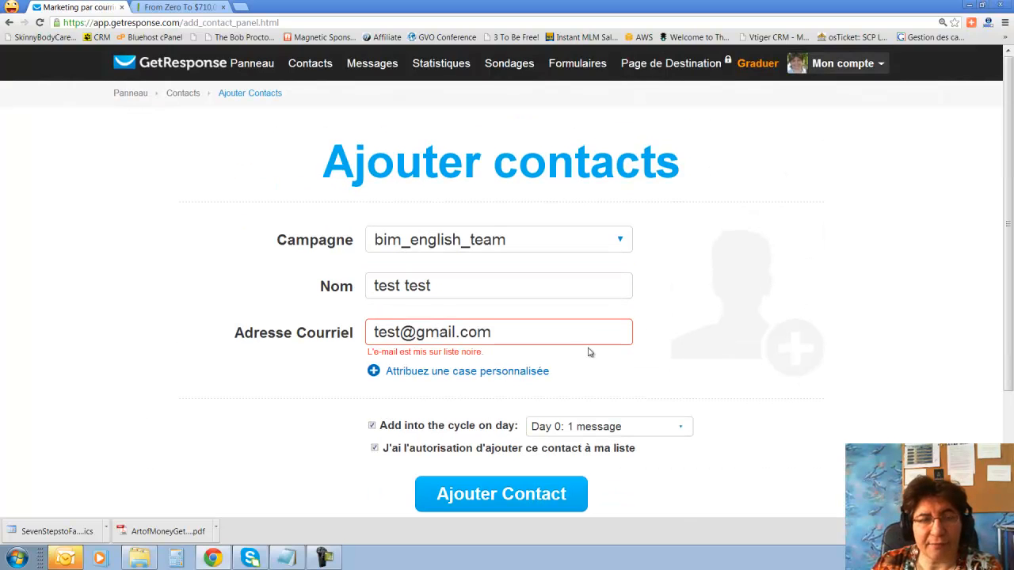
click(65, 558)
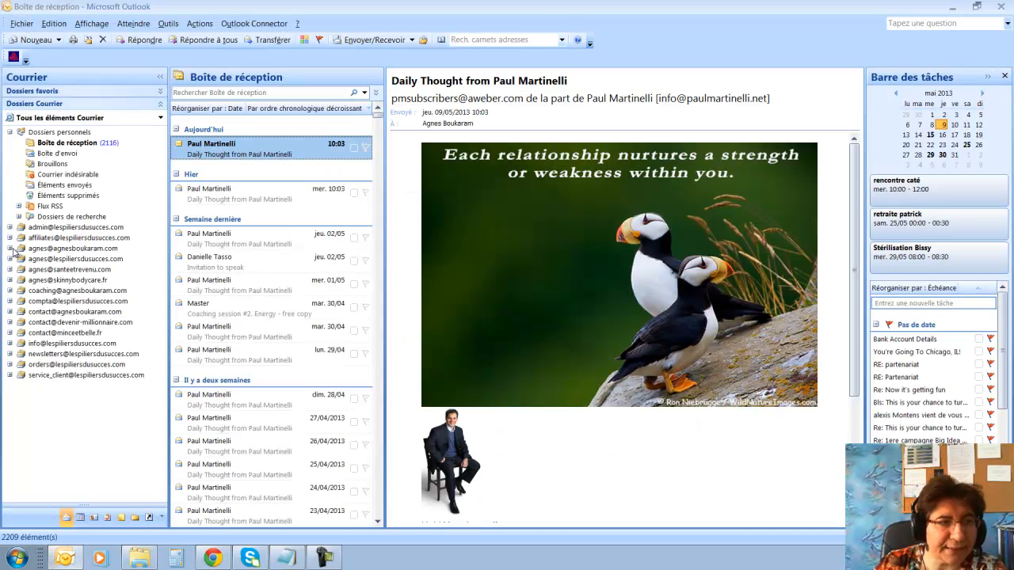
click(10, 240)
click(84, 251)
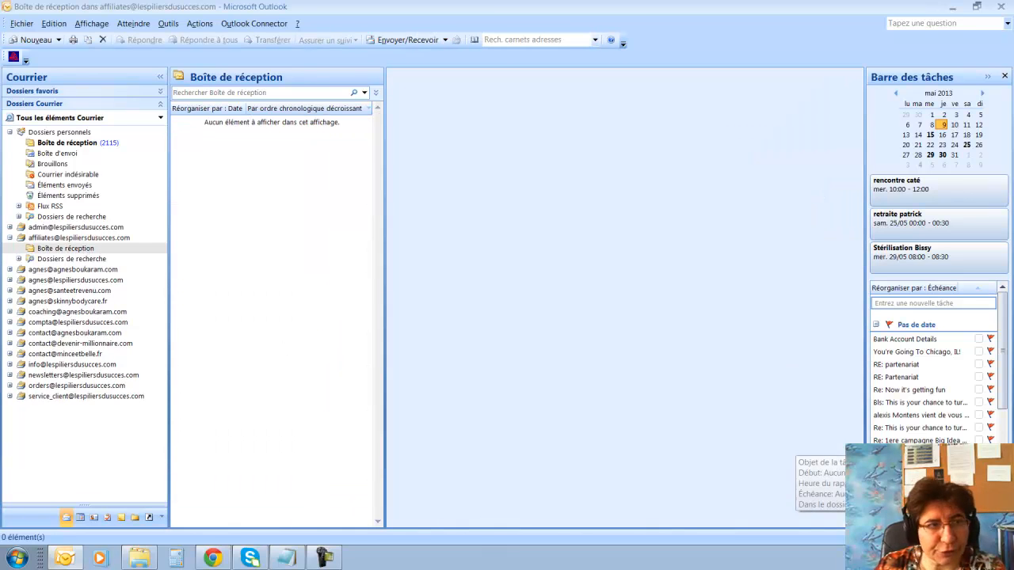
click(212, 559)
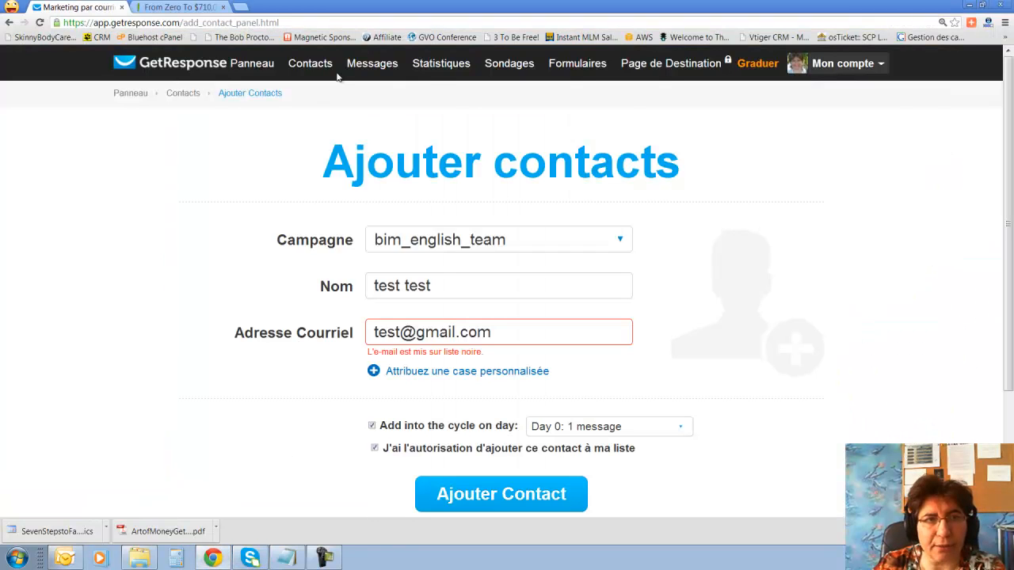
Open the Importer Contacts page, then minimize the browser to show the desktop.
mouse_move(311, 73)
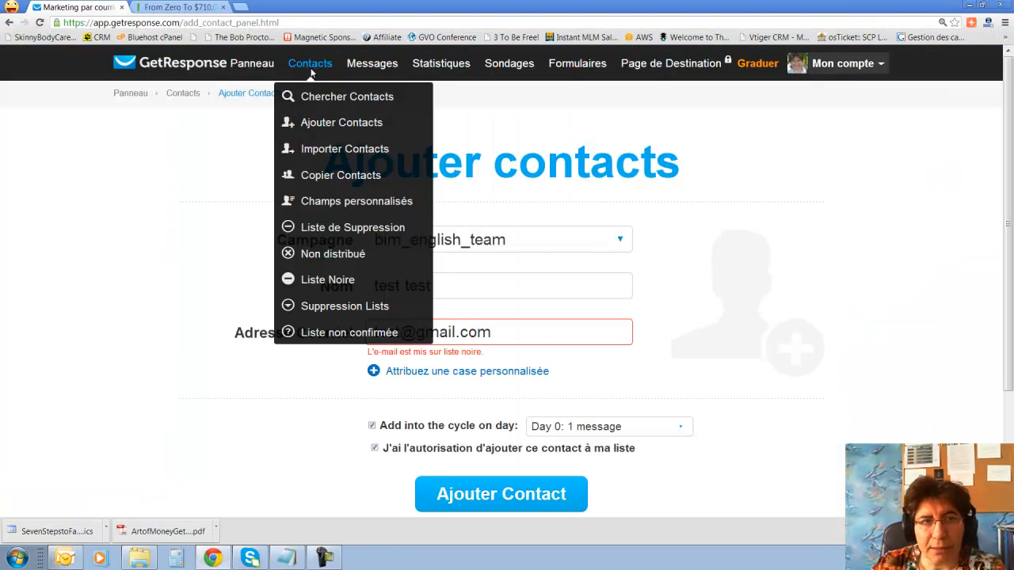
click(324, 153)
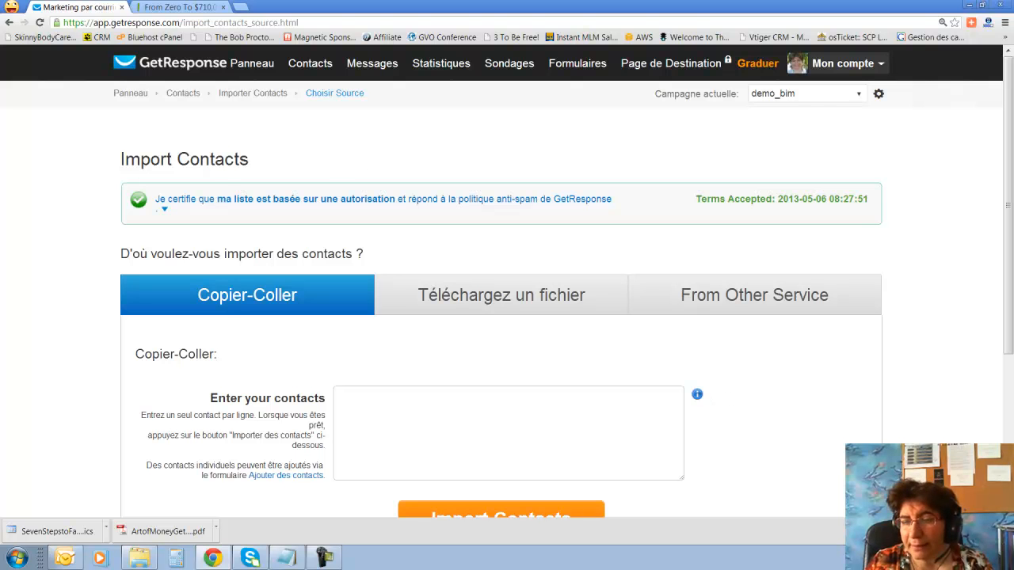
key(super+d)
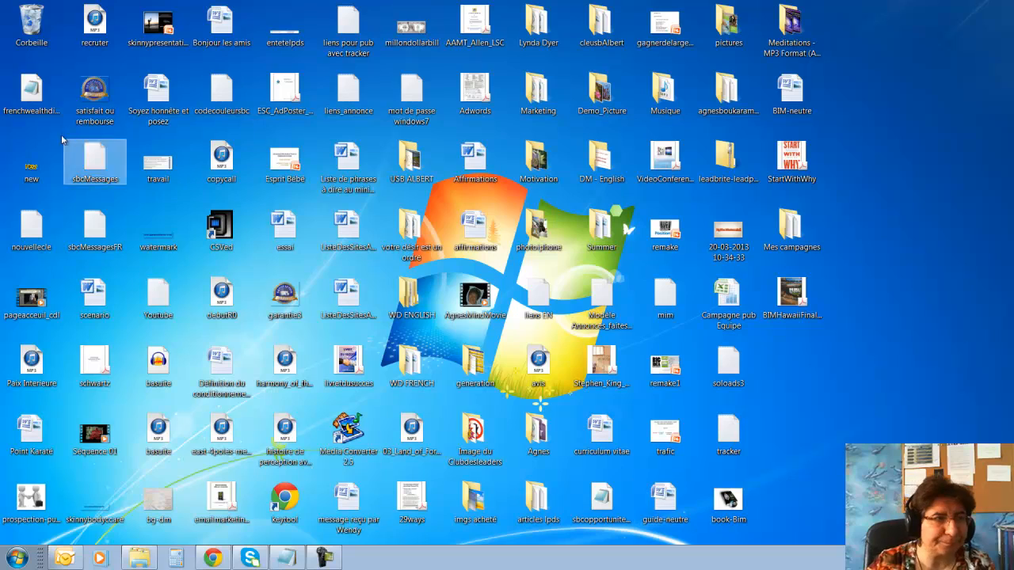
Check that frenchwealthdivanew is a 7.21 Ko CSV file, then return to the GetResponse import page.
click(46, 95)
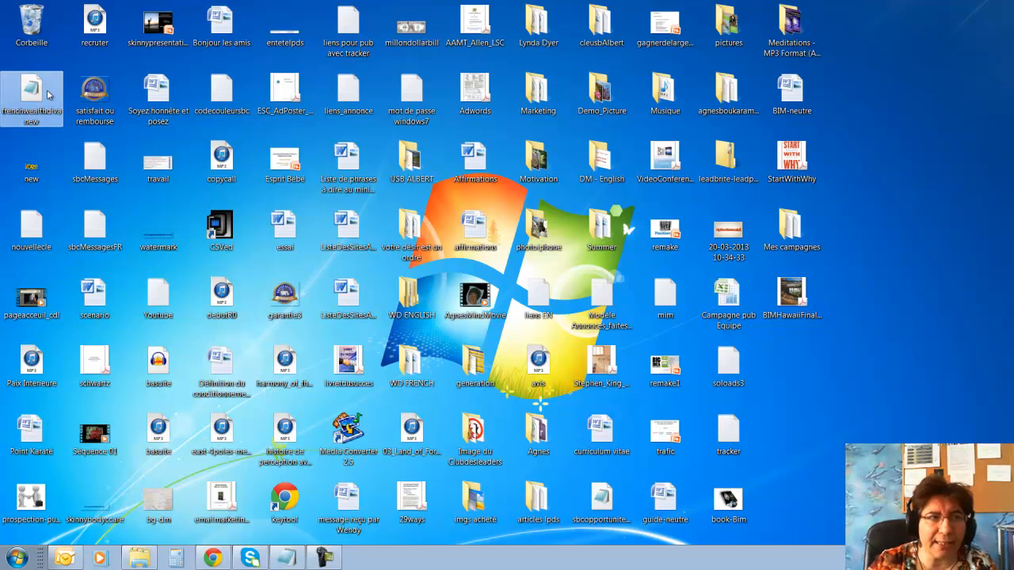
right_click(47, 93)
click(84, 328)
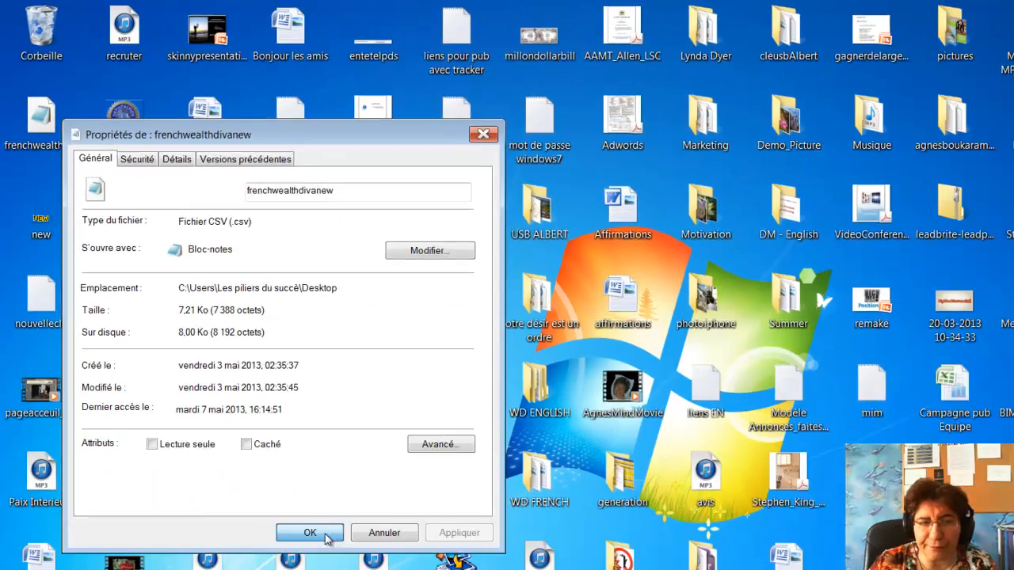
click(386, 569)
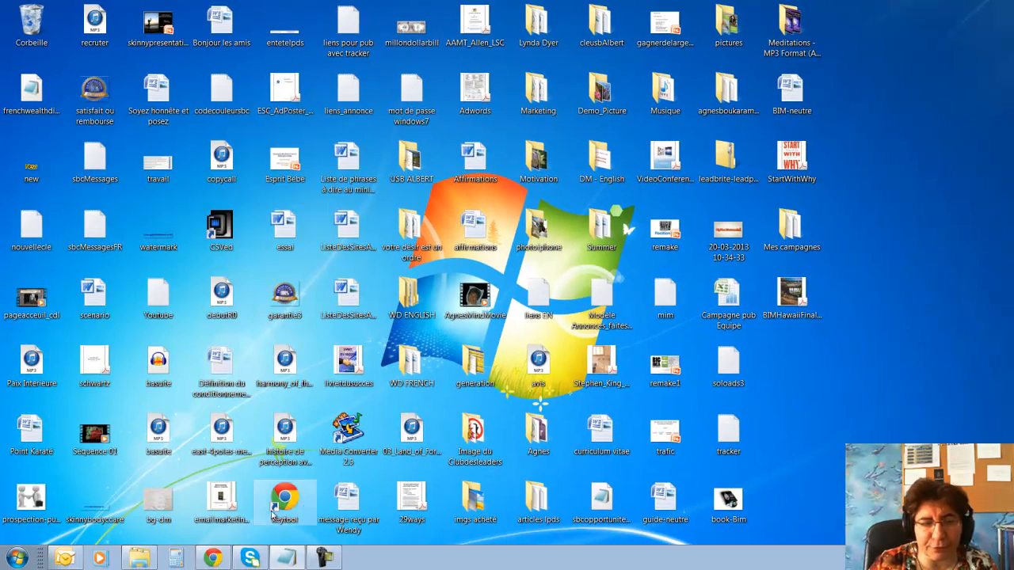
click(213, 559)
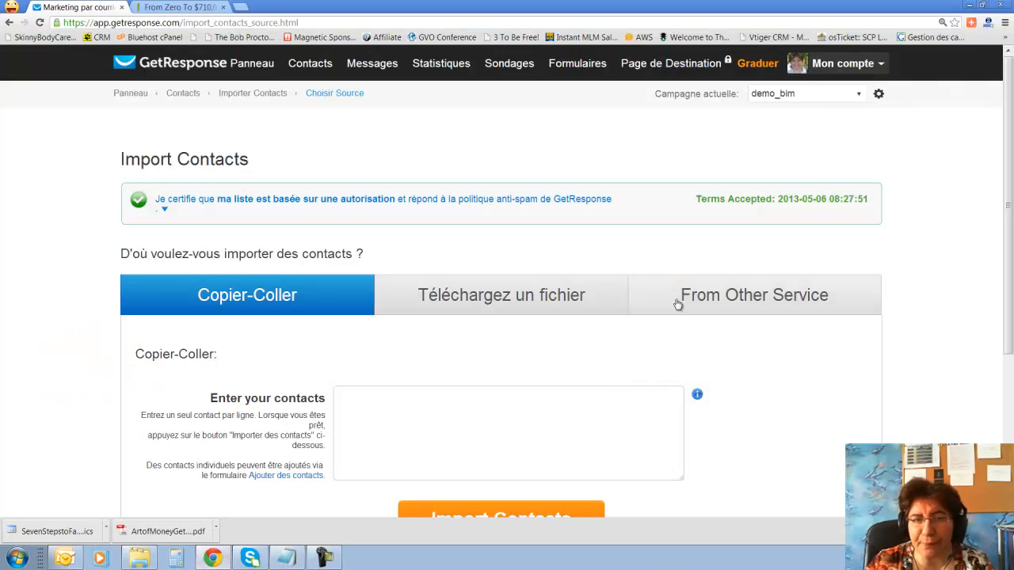
Switch the contact import source to an uploaded file.
scroll(647, 311, down, 2)
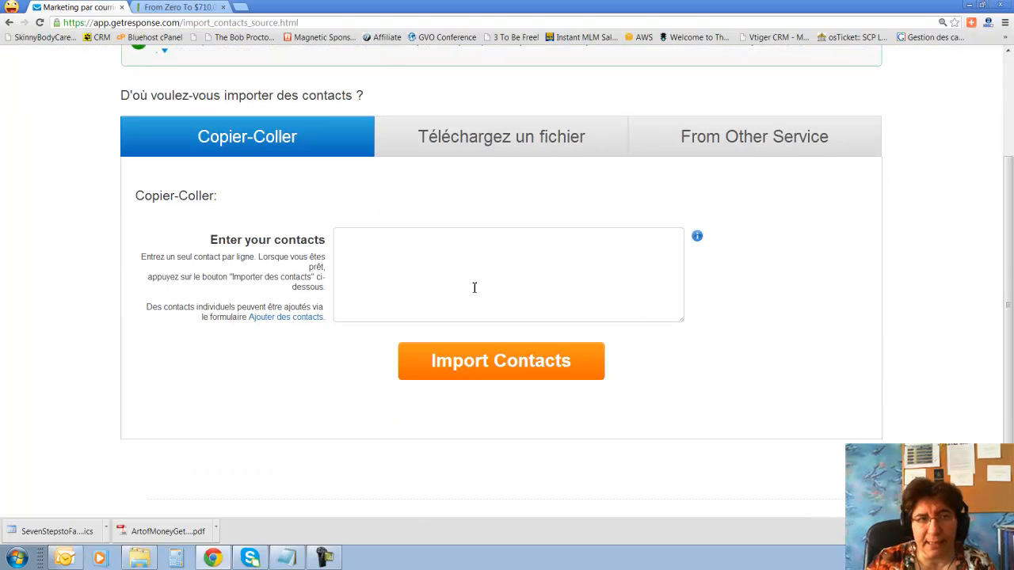
click(520, 136)
click(544, 268)
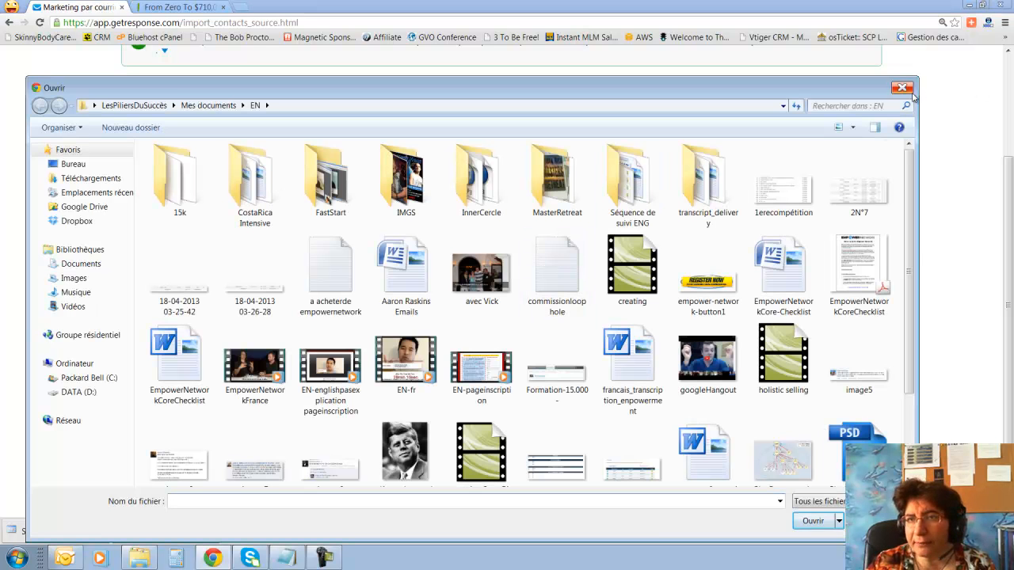
click(903, 88)
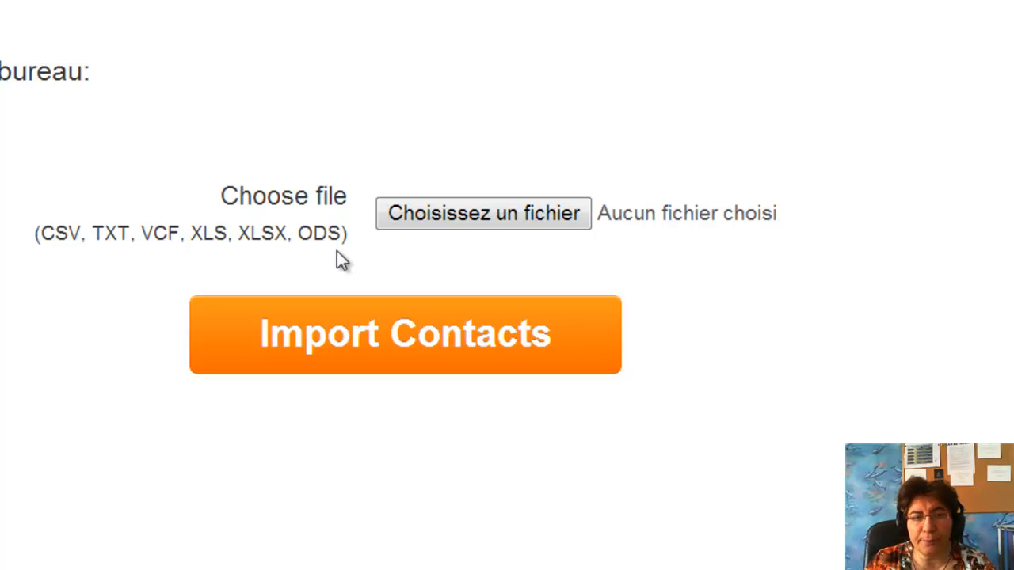
Select the frenchwealthdivanew CSV from the desktop and upload it for import.
click(400, 217)
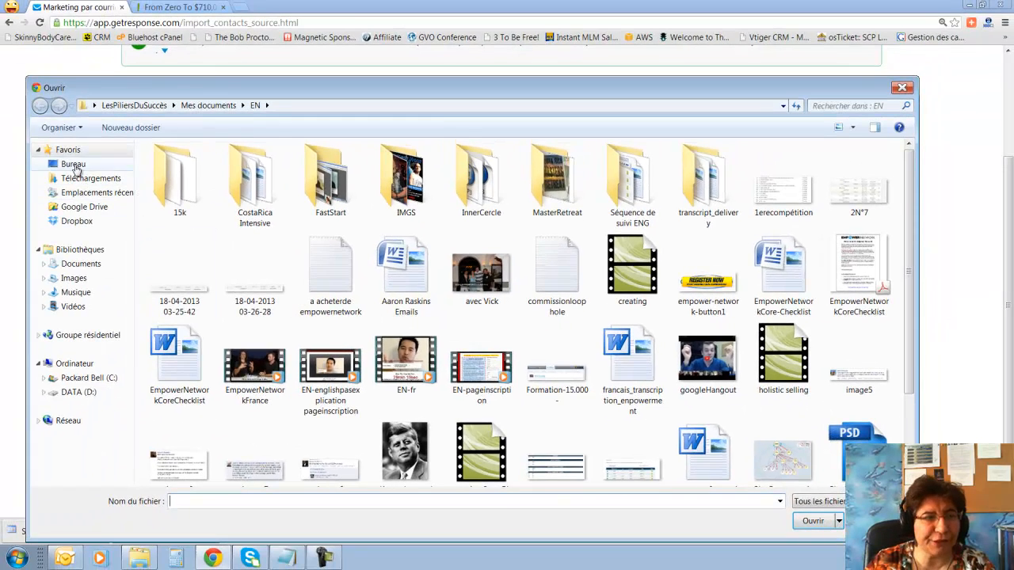
click(73, 164)
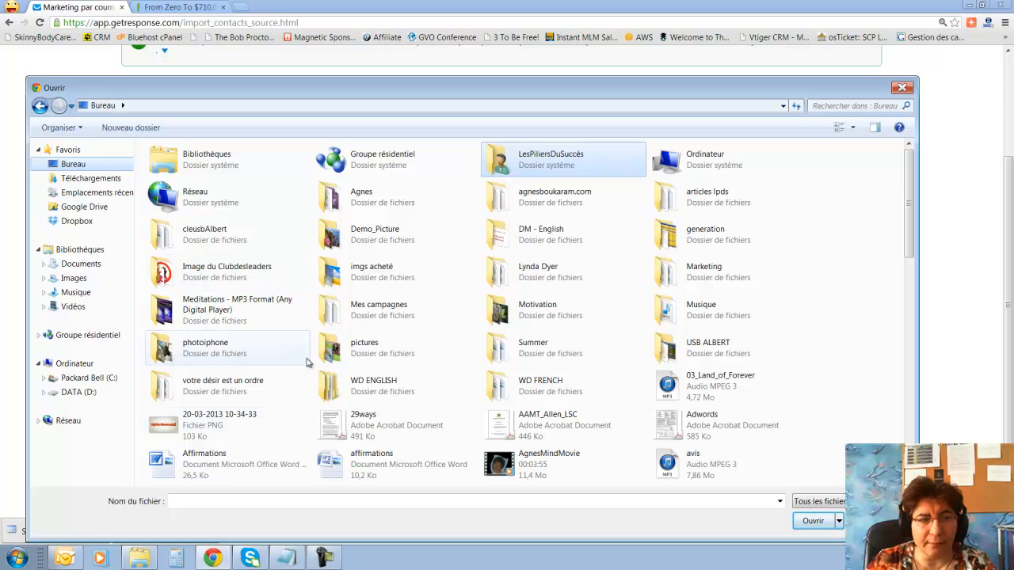
click(731, 387)
scroll(731, 387, down, 2)
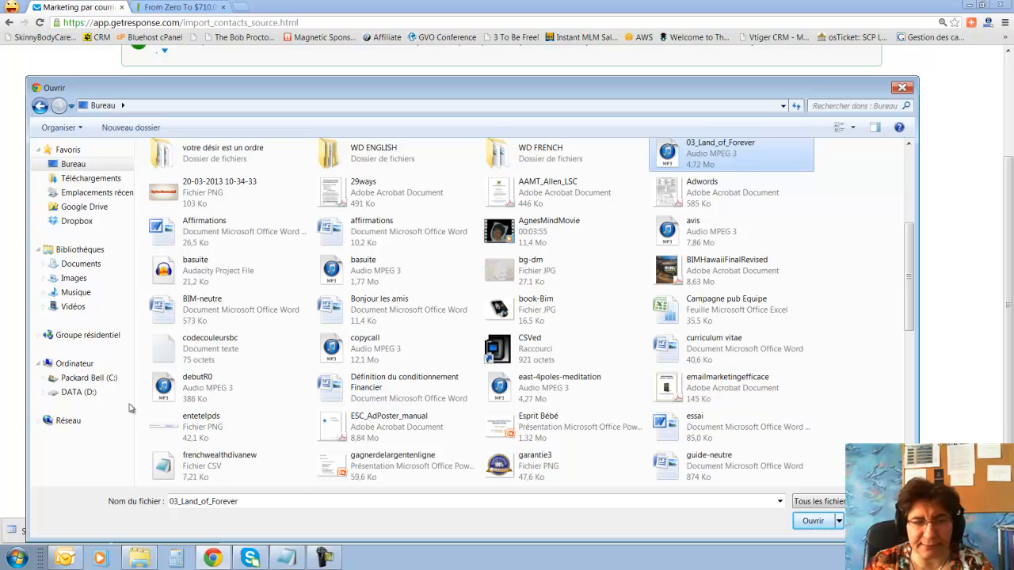
click(231, 467)
click(814, 522)
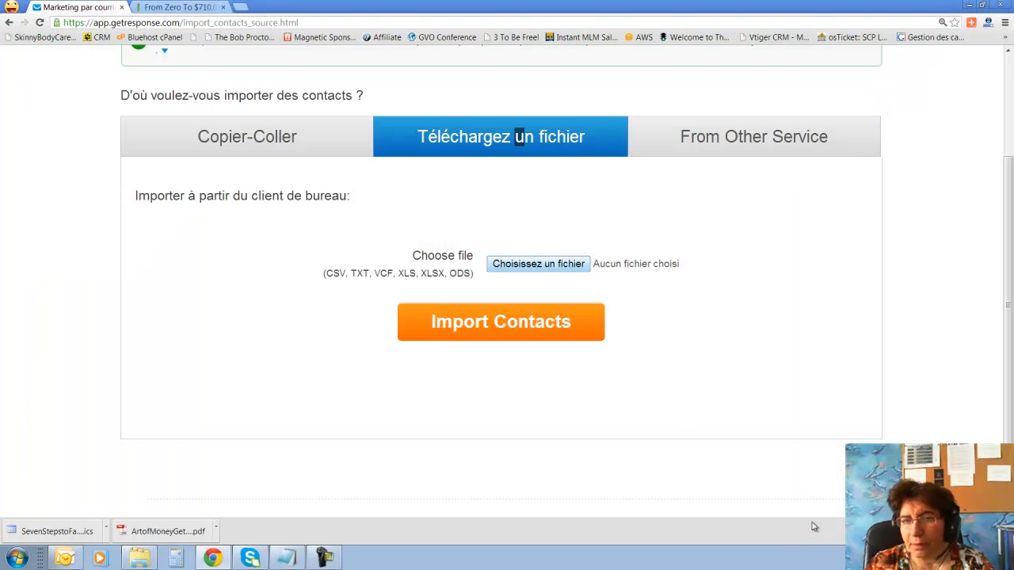
click(564, 329)
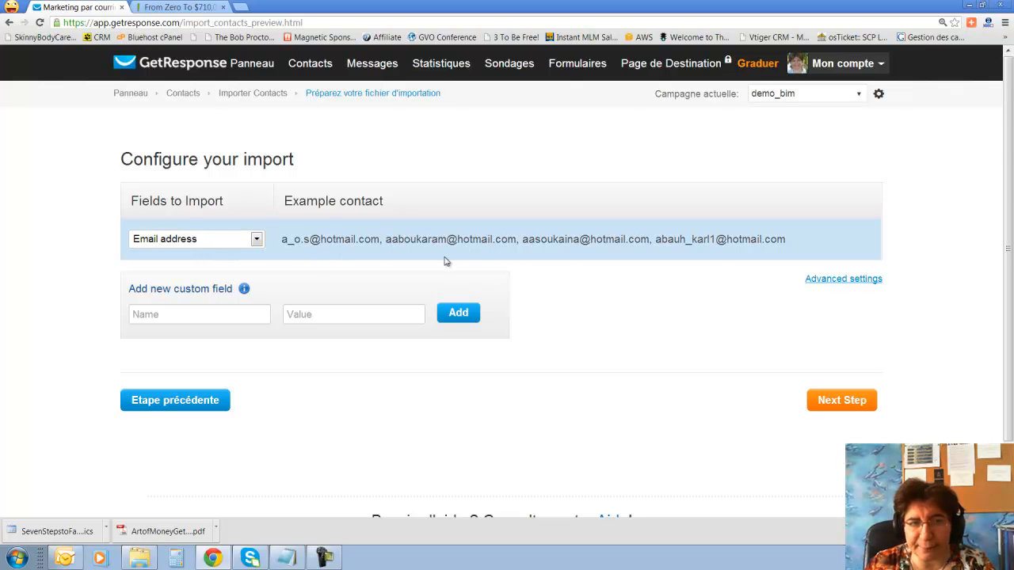
Add custom field 'ref' with value 'prospect sbc' to the import and continue to Import Settings.
click(216, 317)
text(ref)
click(343, 309)
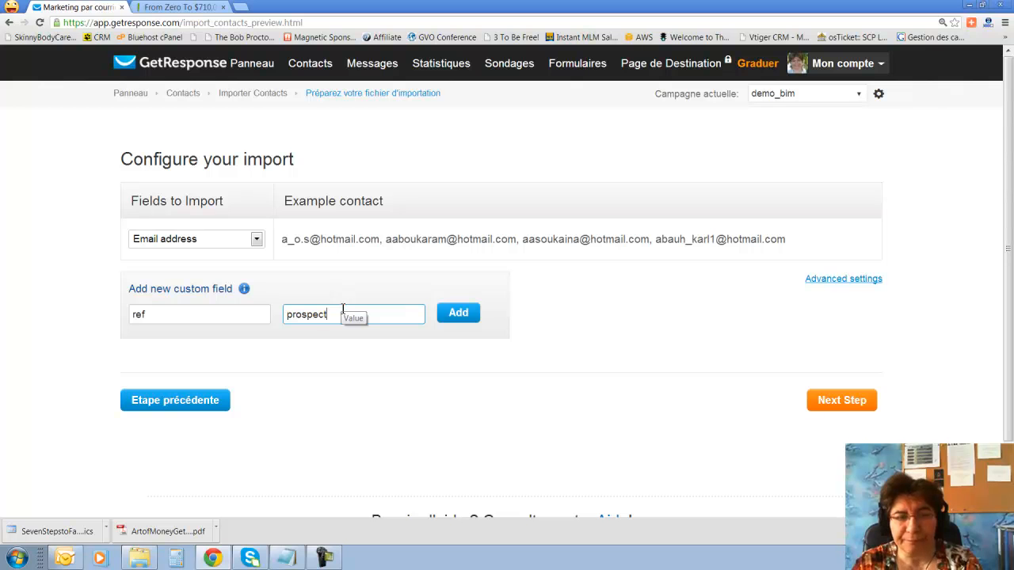
text(prospect sbc)
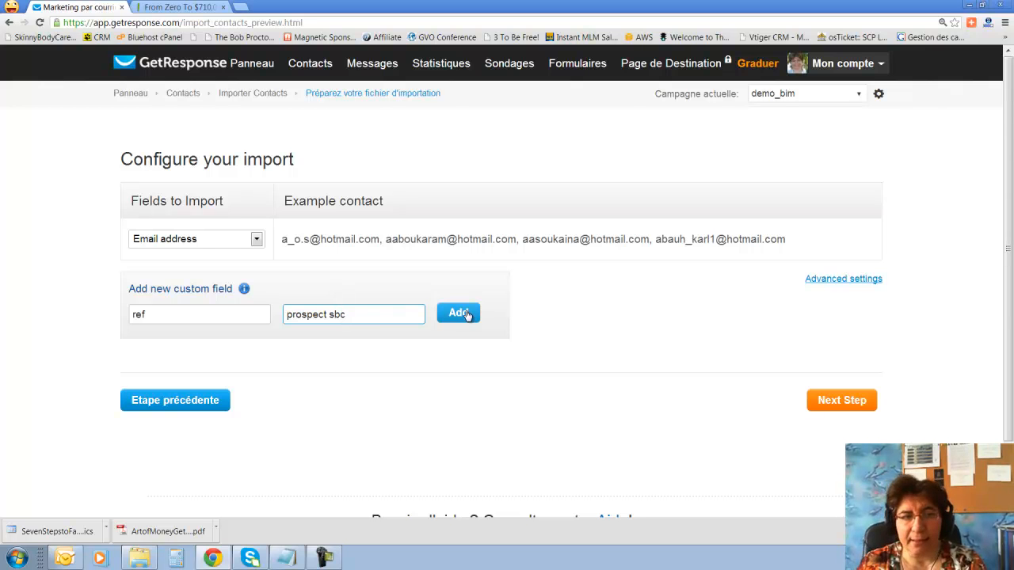
click(468, 313)
scroll(469, 317, down, 2)
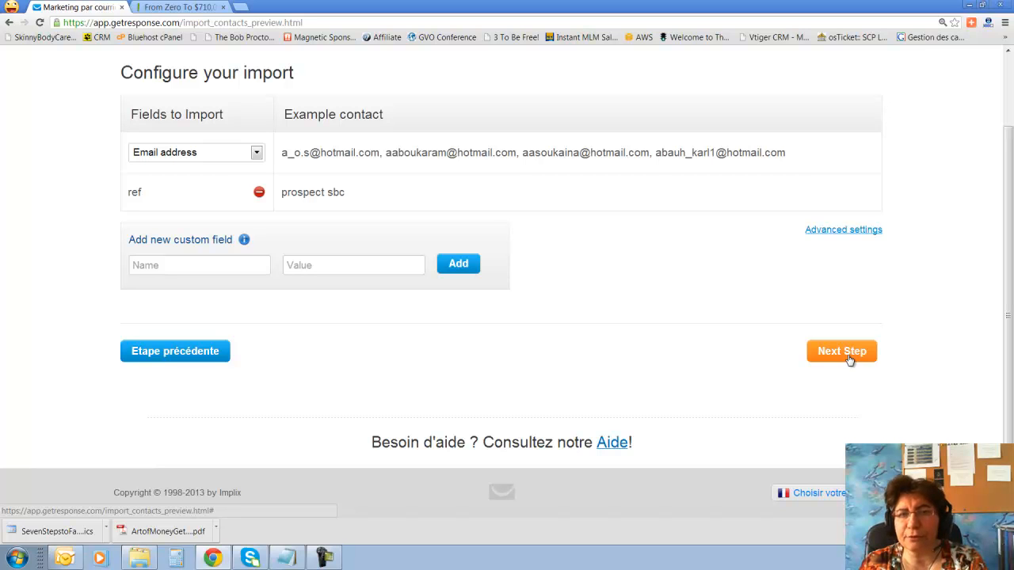
scroll(709, 310, up, 2)
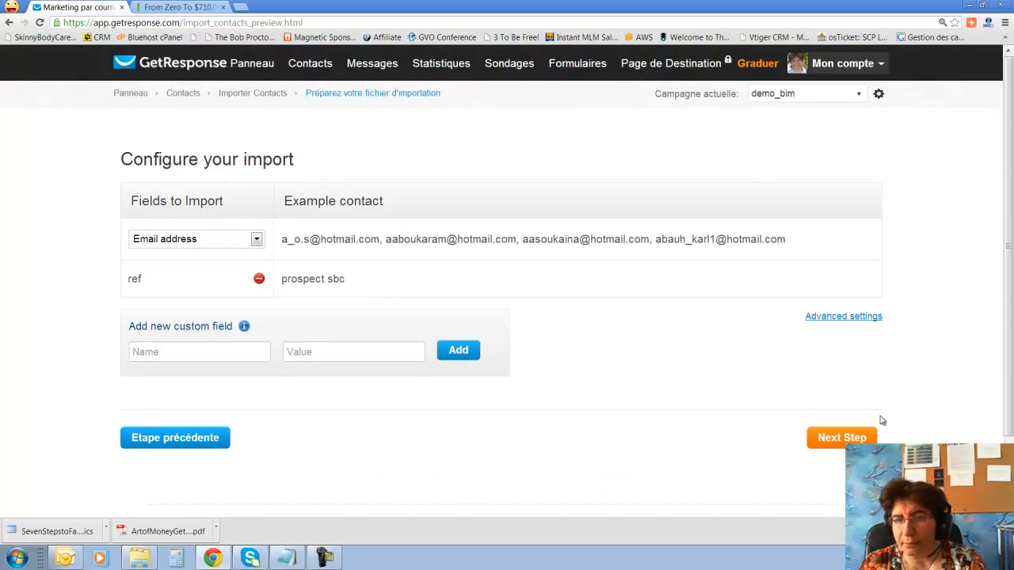
scroll(882, 421, down, 2)
click(840, 356)
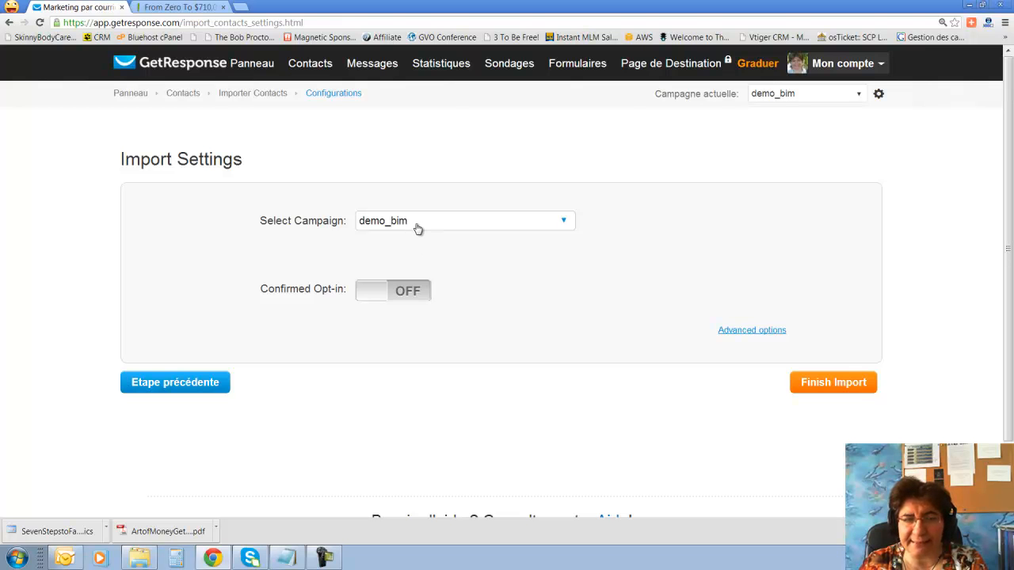
Leave Confirmed Opt-in OFF without editing its message, and finish importing into demo_bim.
click(369, 297)
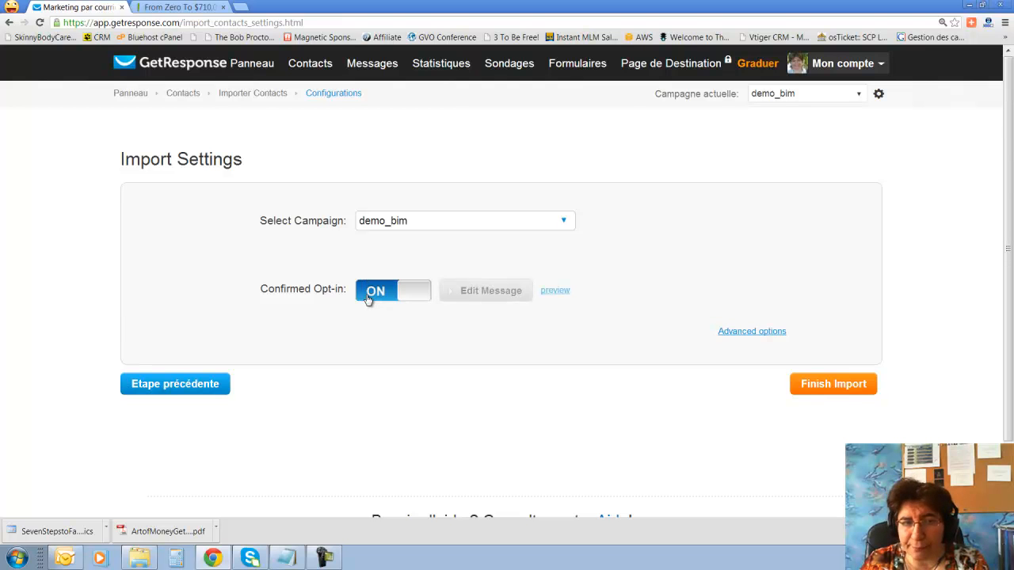
click(416, 300)
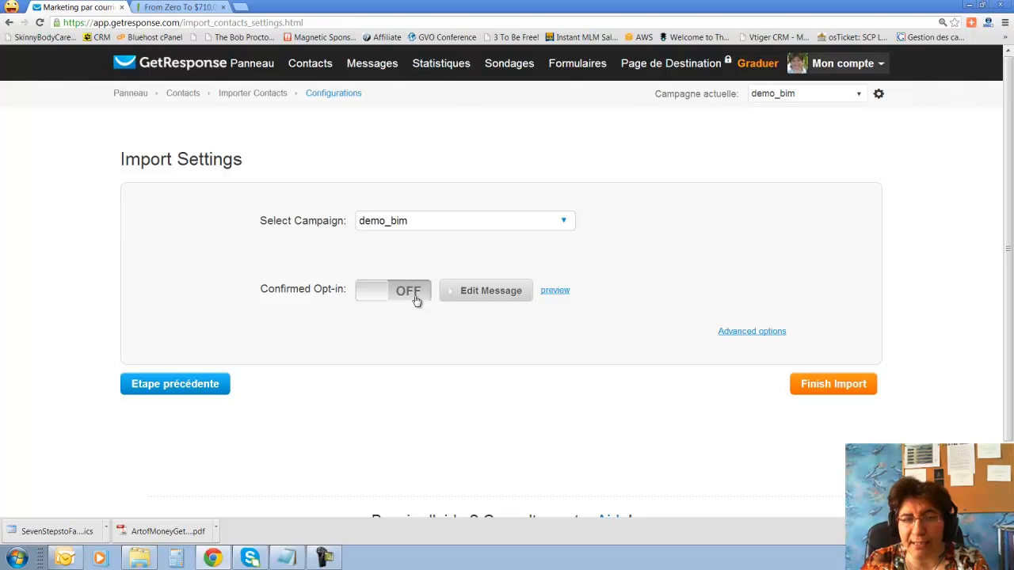
click(370, 296)
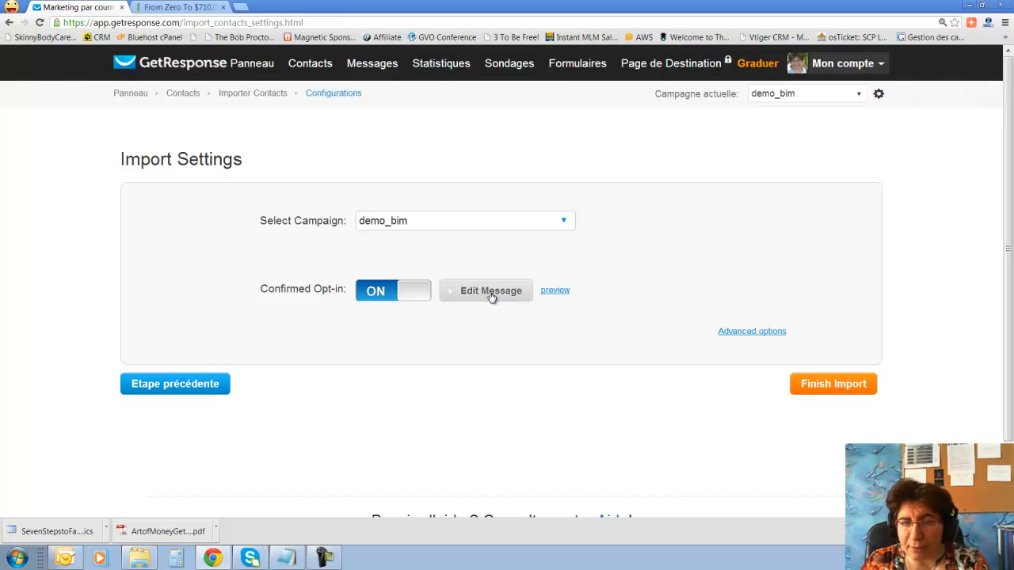
click(491, 292)
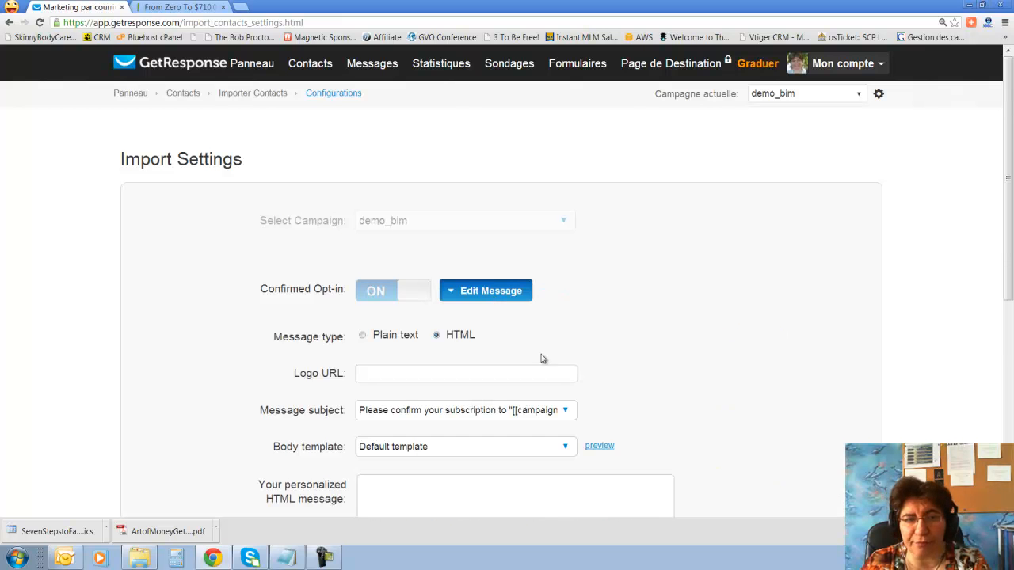
scroll(554, 363, down, 2)
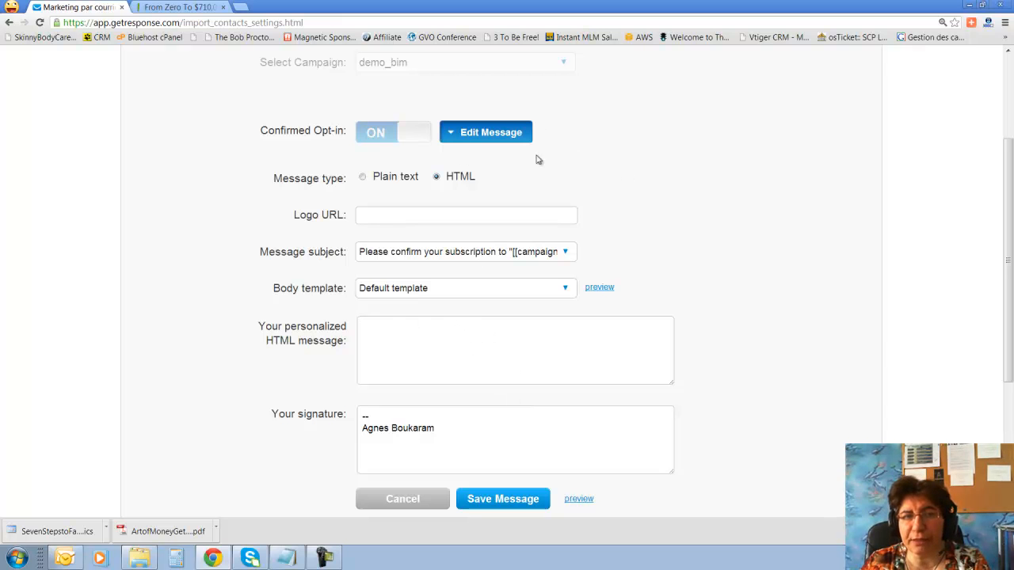
click(420, 506)
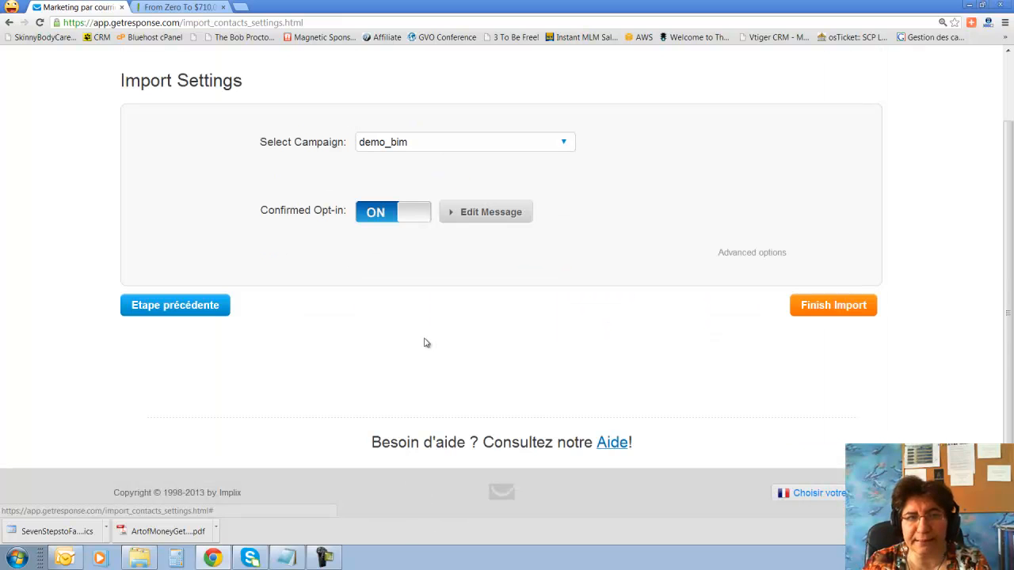
click(428, 214)
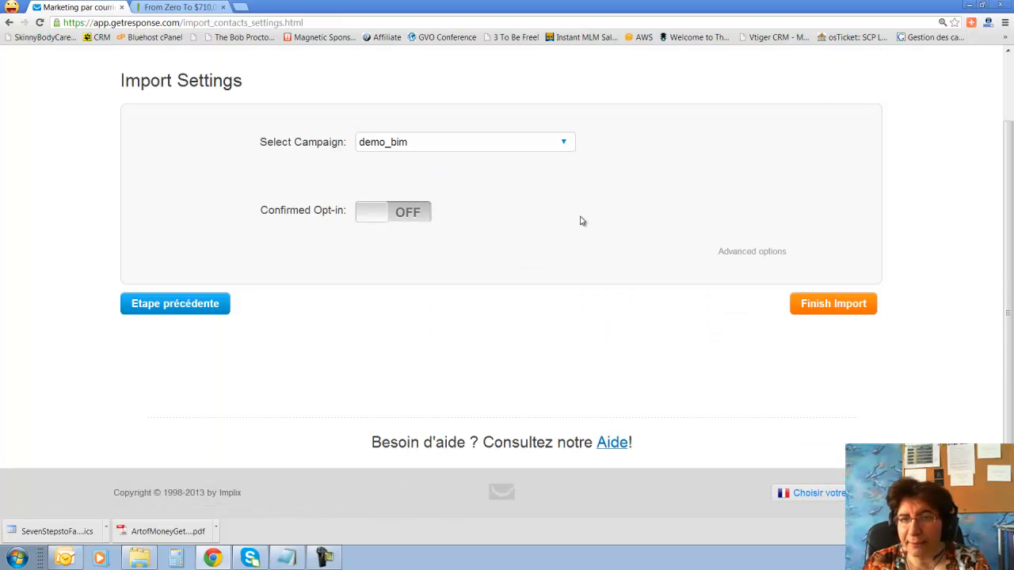
click(853, 308)
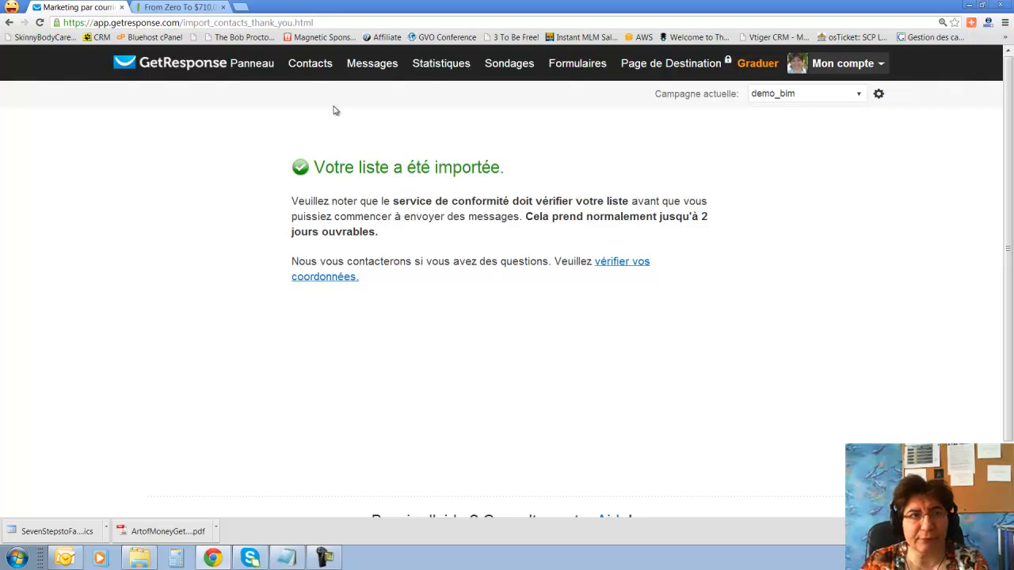
Search demo_bim contacts again, then switch to the Outlook inbox.
click(321, 70)
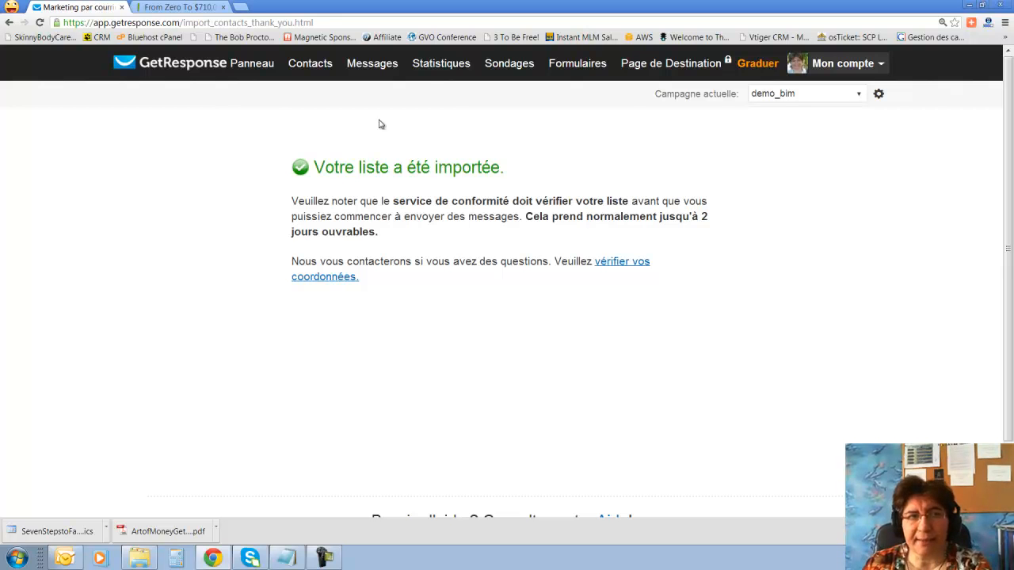
mouse_move(300, 65)
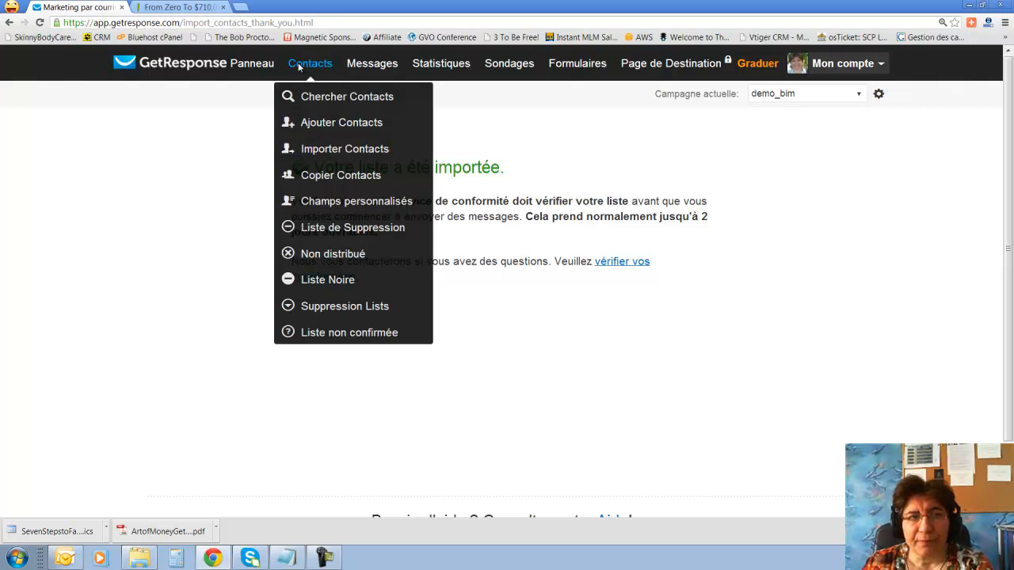
click(346, 97)
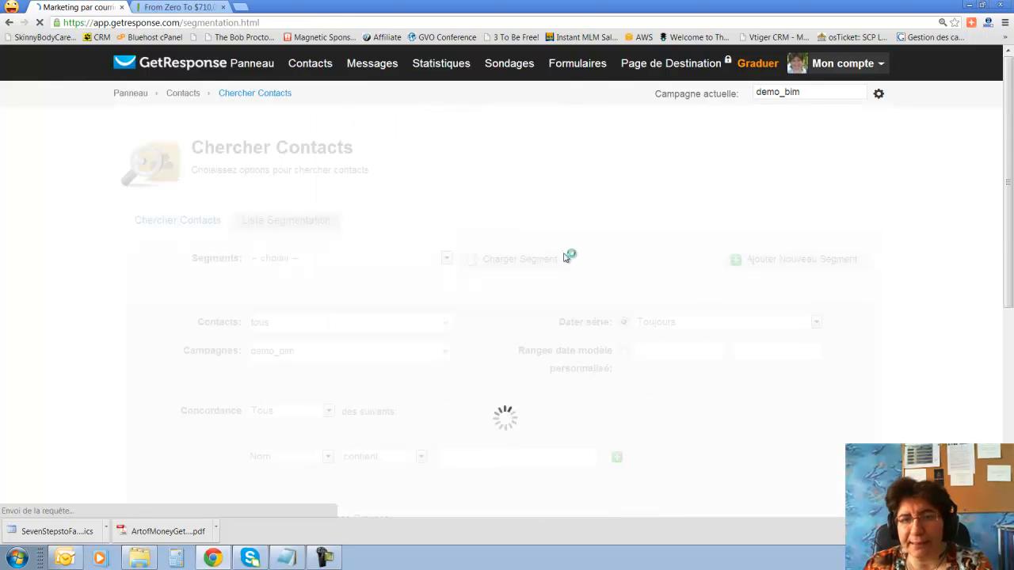
scroll(567, 256, down, 3)
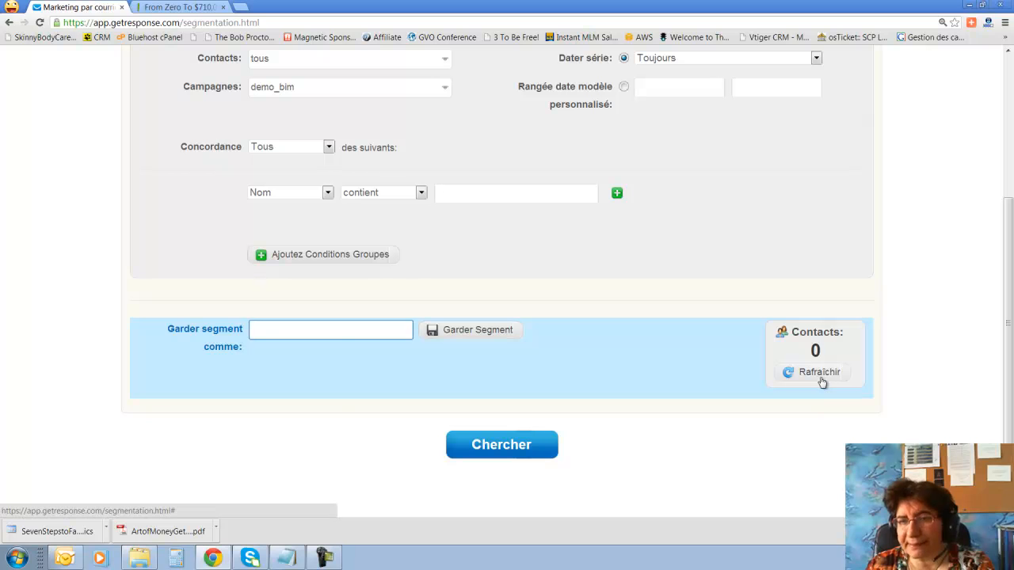
click(65, 557)
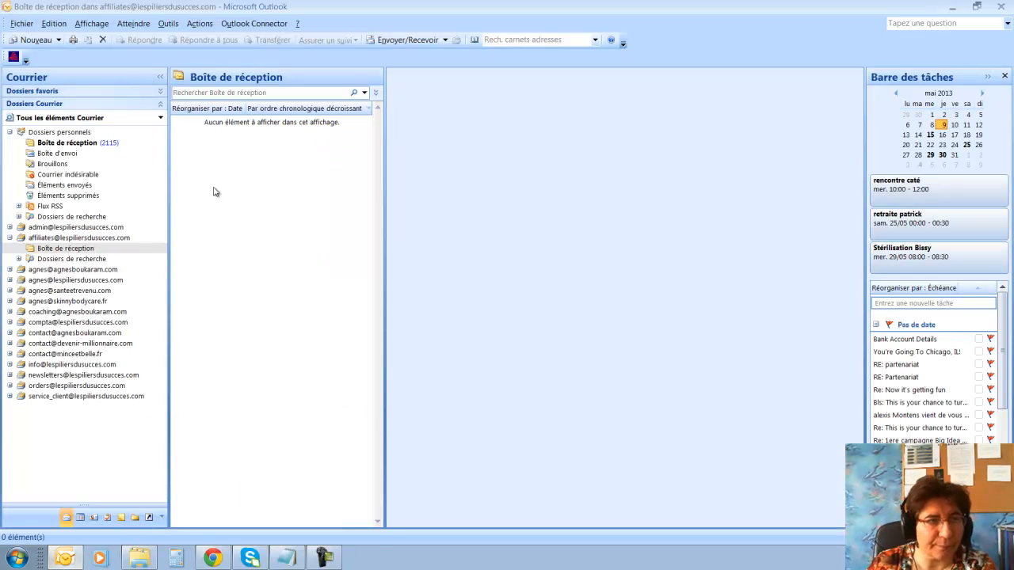
Open the other account's Boîte de réception and confirm the subscription in GetResponse's demo_bim e-mail.
click(67, 250)
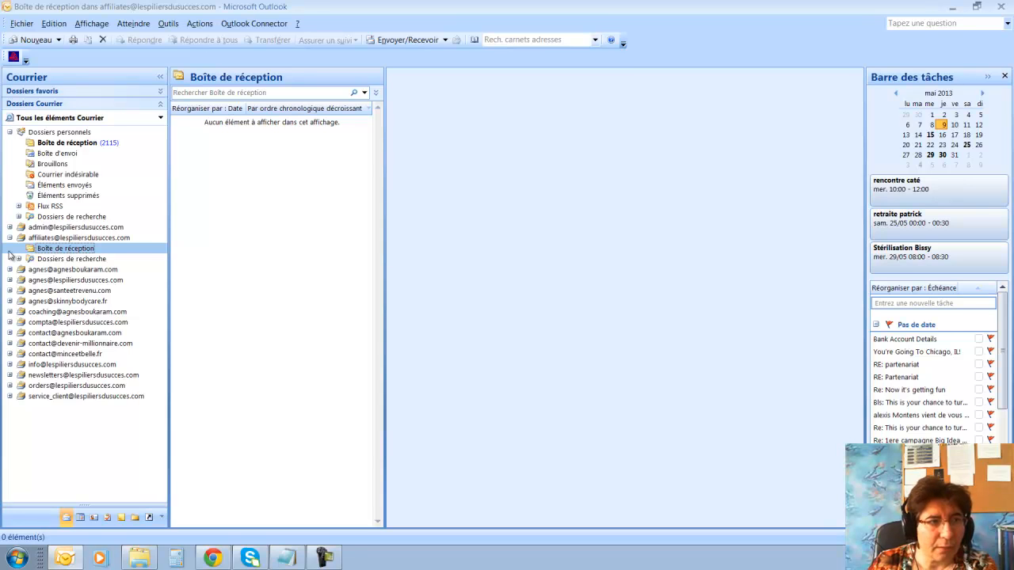
click(10, 238)
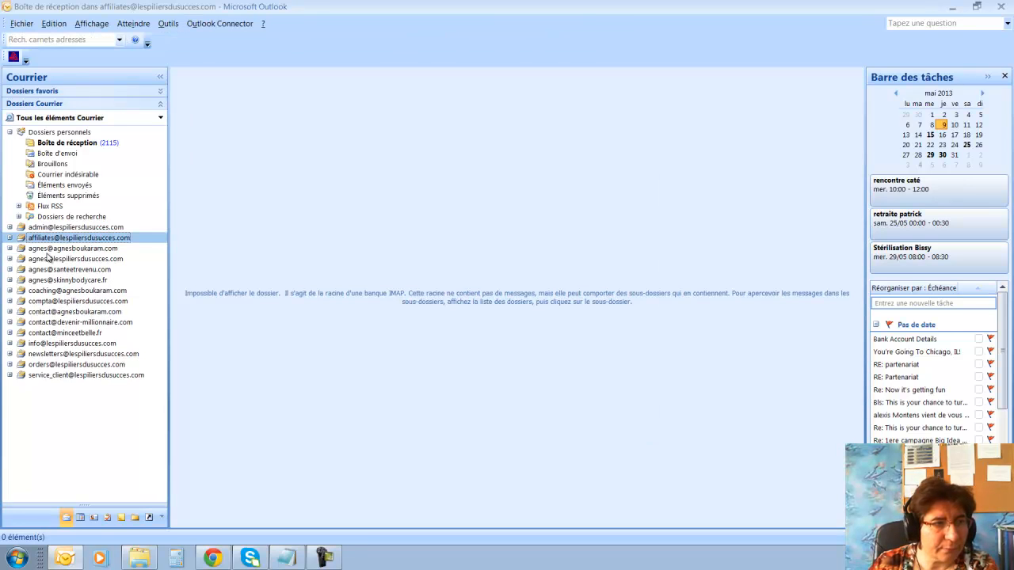
click(33, 249)
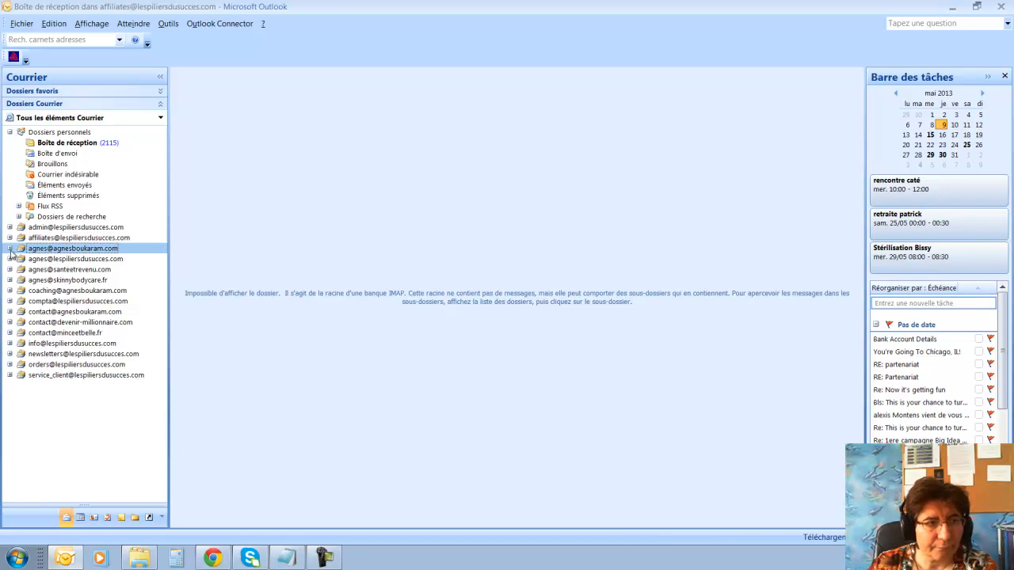
click(50, 261)
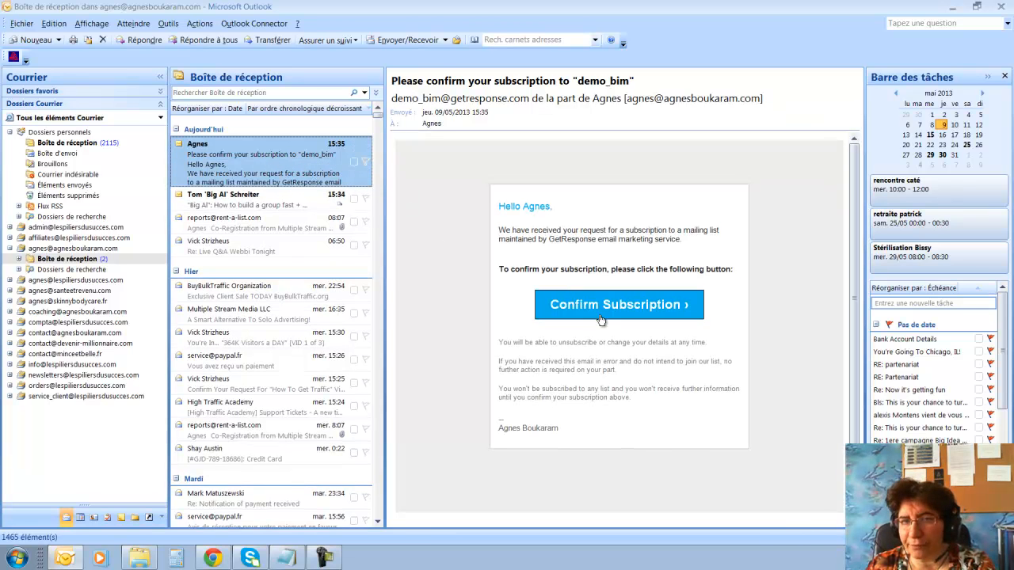
click(601, 310)
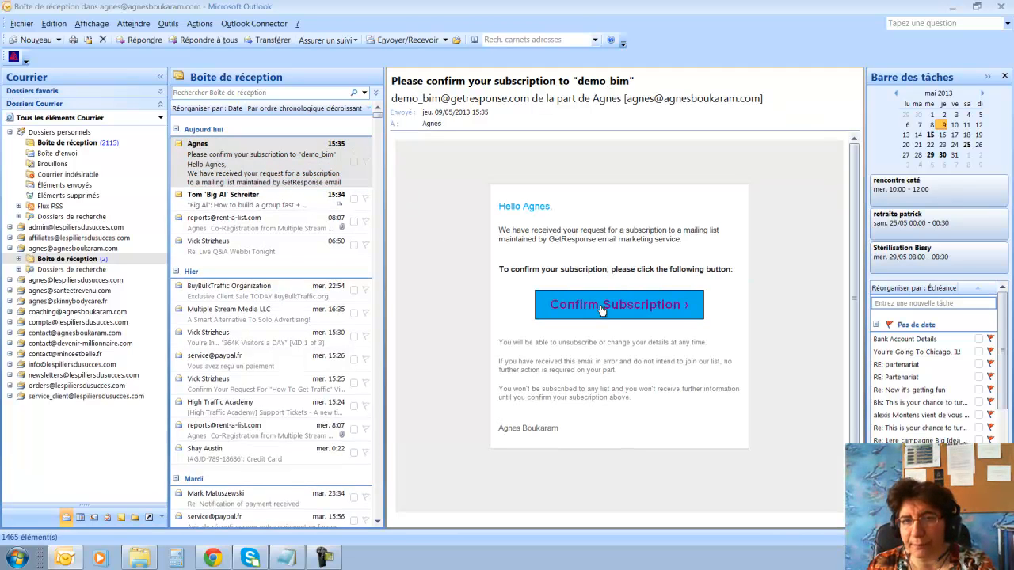
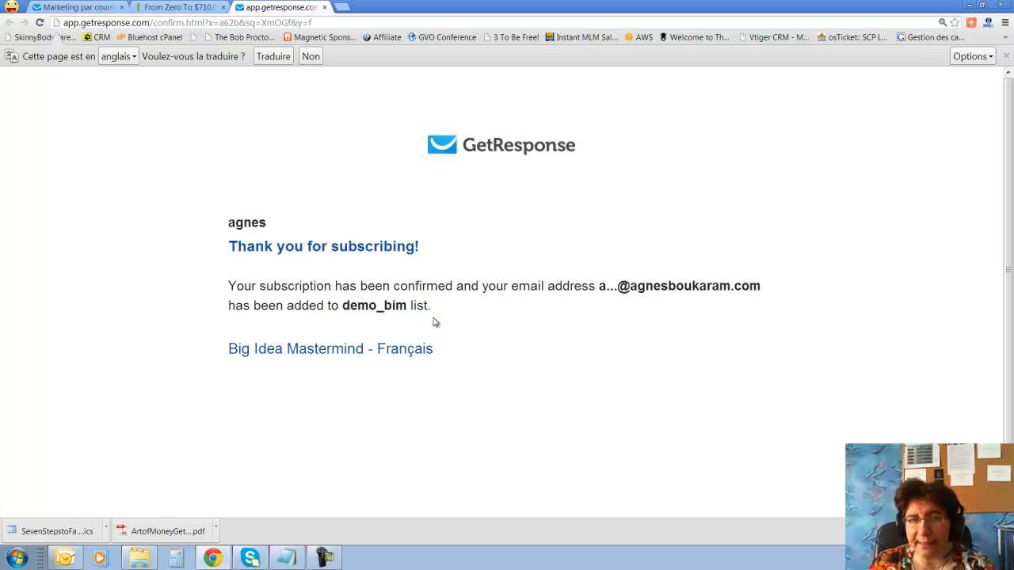
Close the confirmation and landing-page tabs, then refresh and rerun the demo_bim contact search.
click(324, 7)
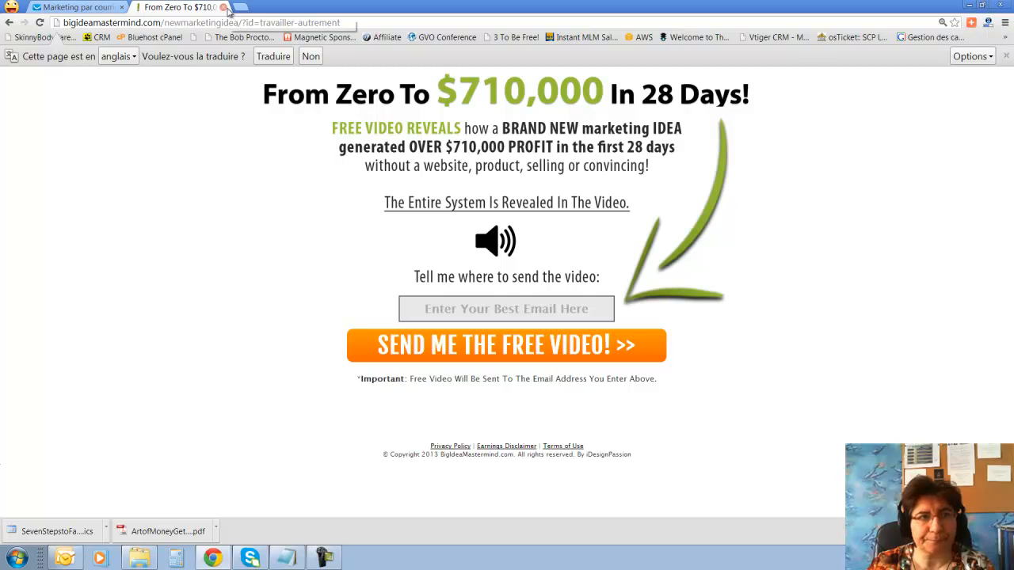
click(224, 7)
click(823, 374)
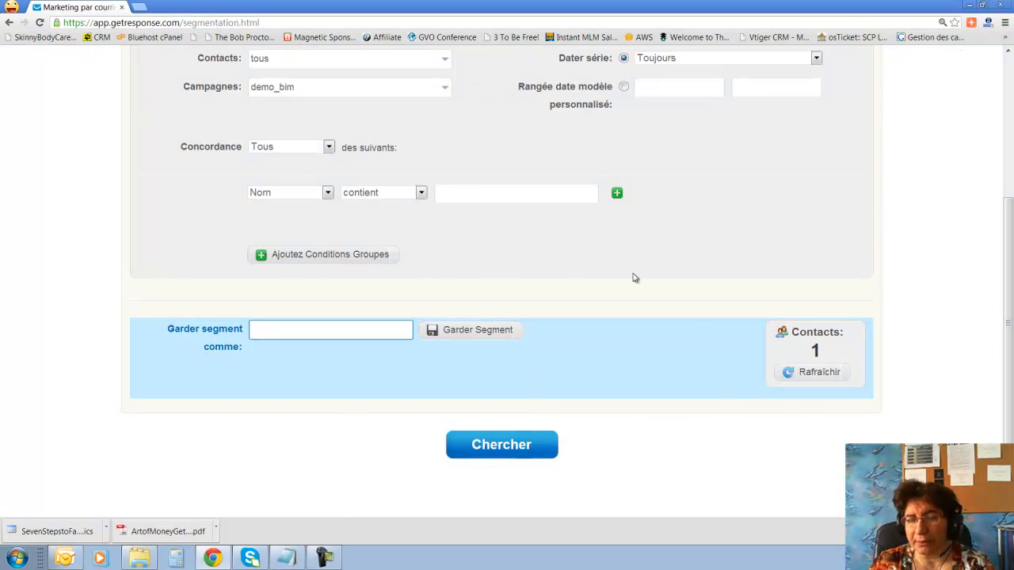
click(531, 456)
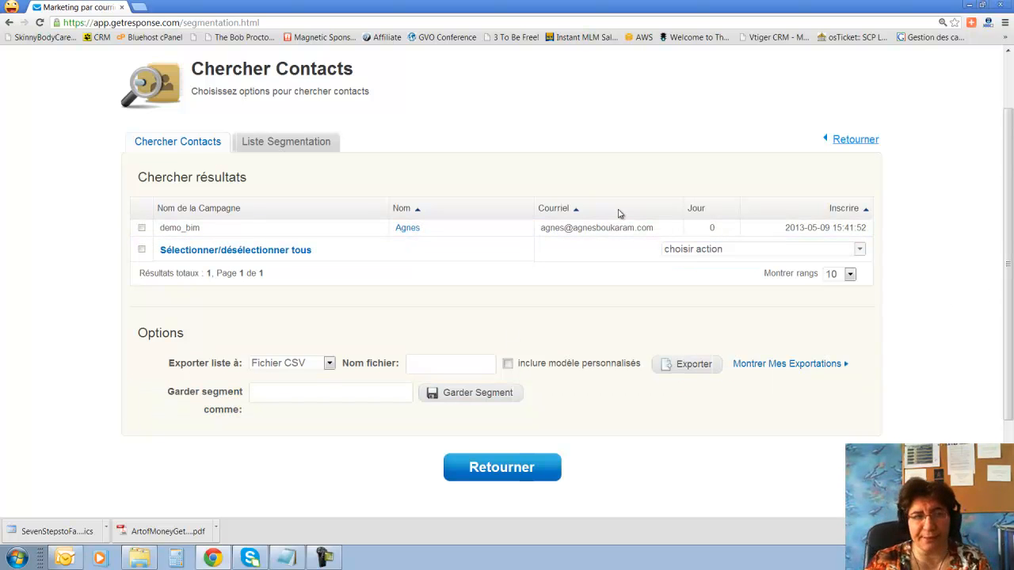
Open the newly confirmed contact's history and review it.
click(408, 228)
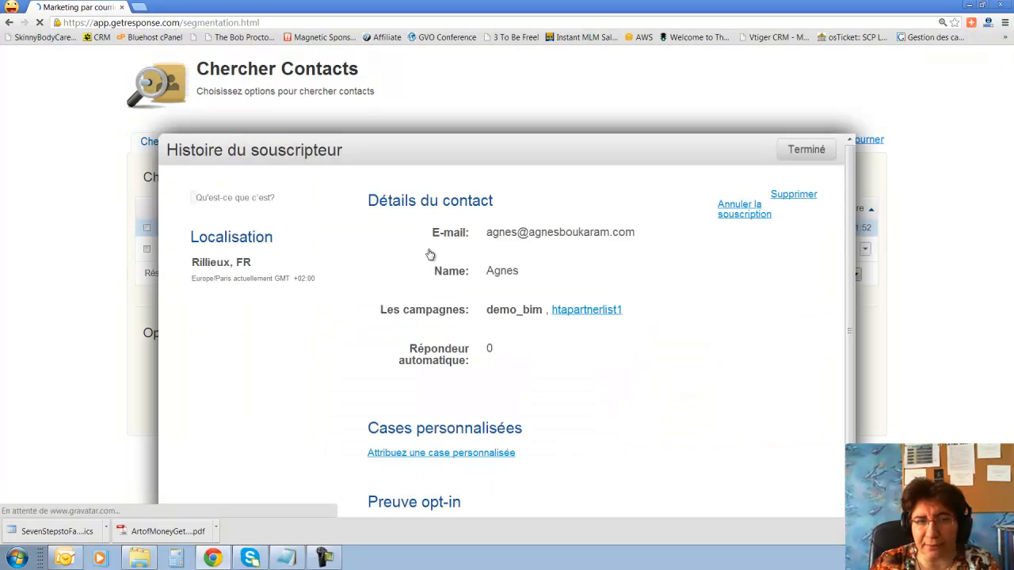
scroll(640, 461, down, 1)
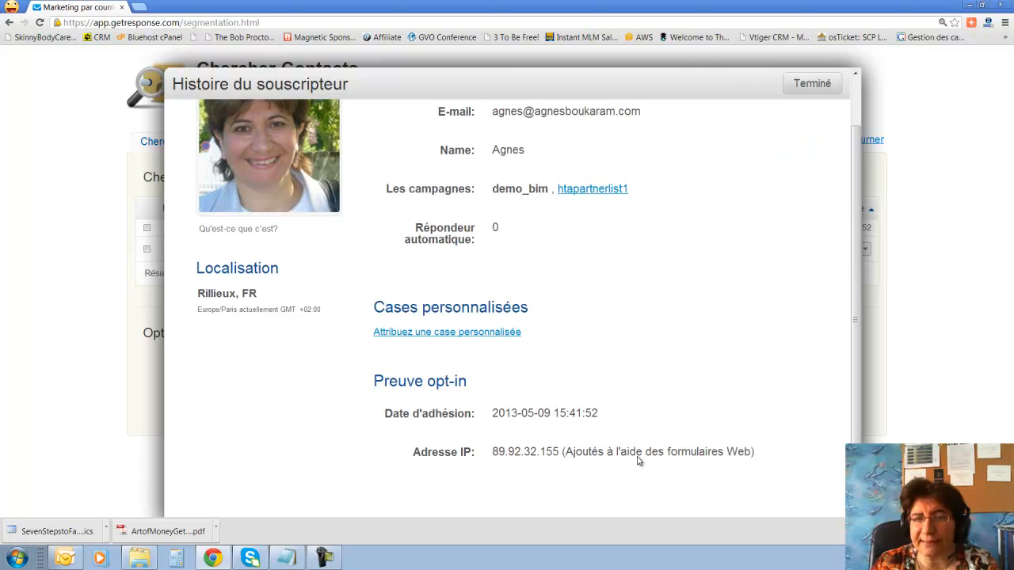
scroll(638, 460, up, 1)
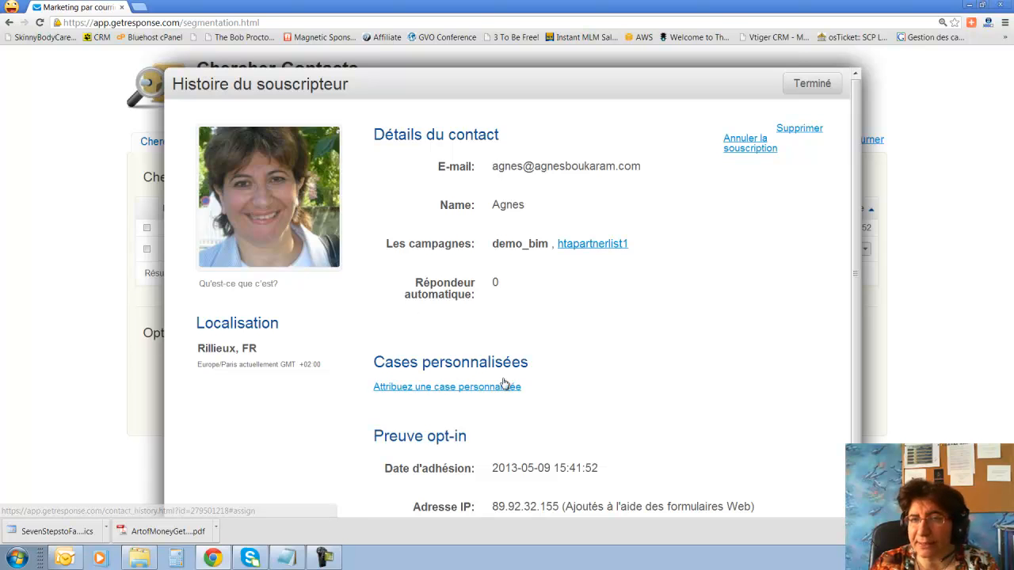
scroll(681, 347, down, 1)
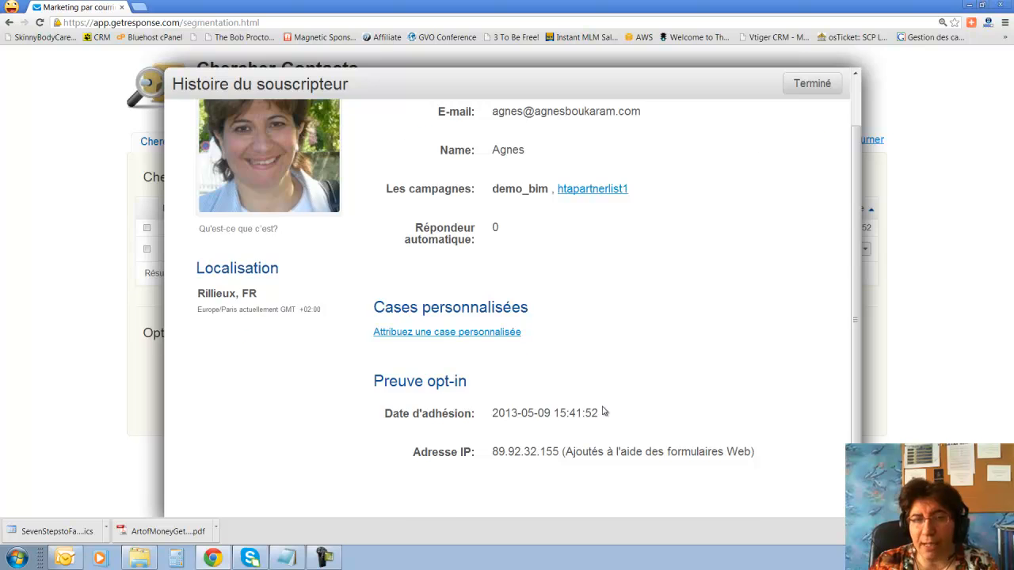
scroll(602, 398, up, 1)
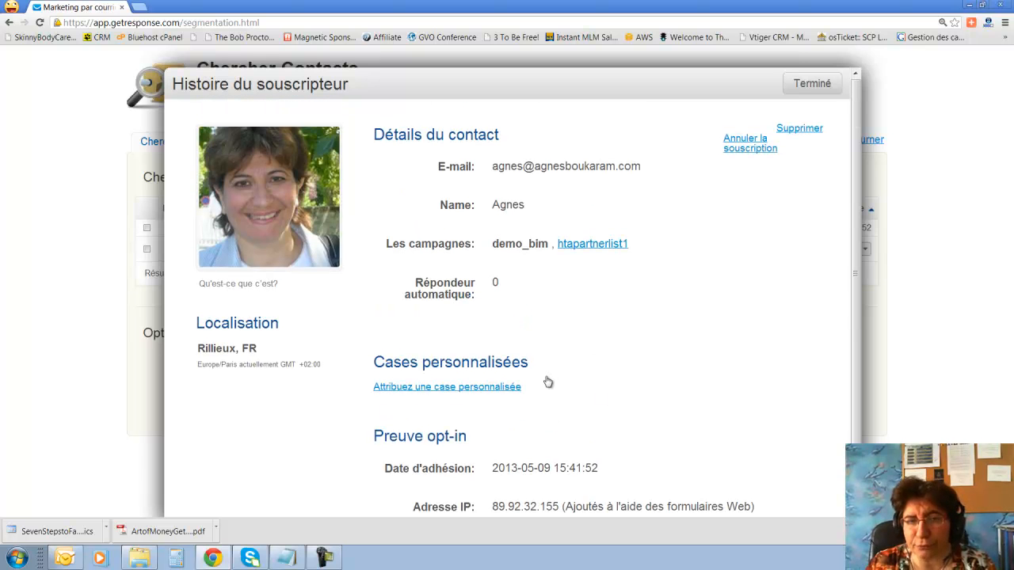
scroll(555, 384, down, 1)
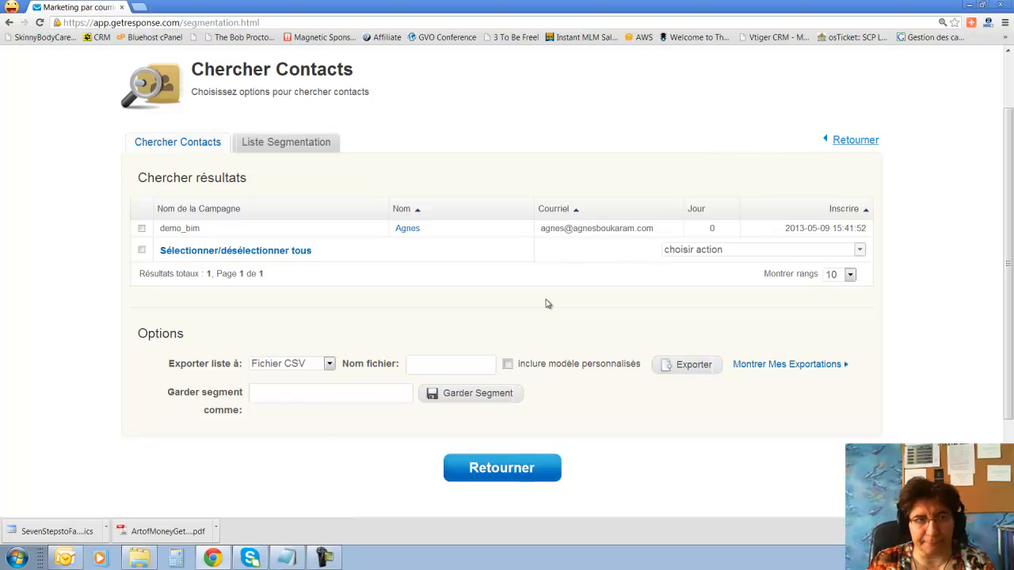
scroll(283, 171, up, 1)
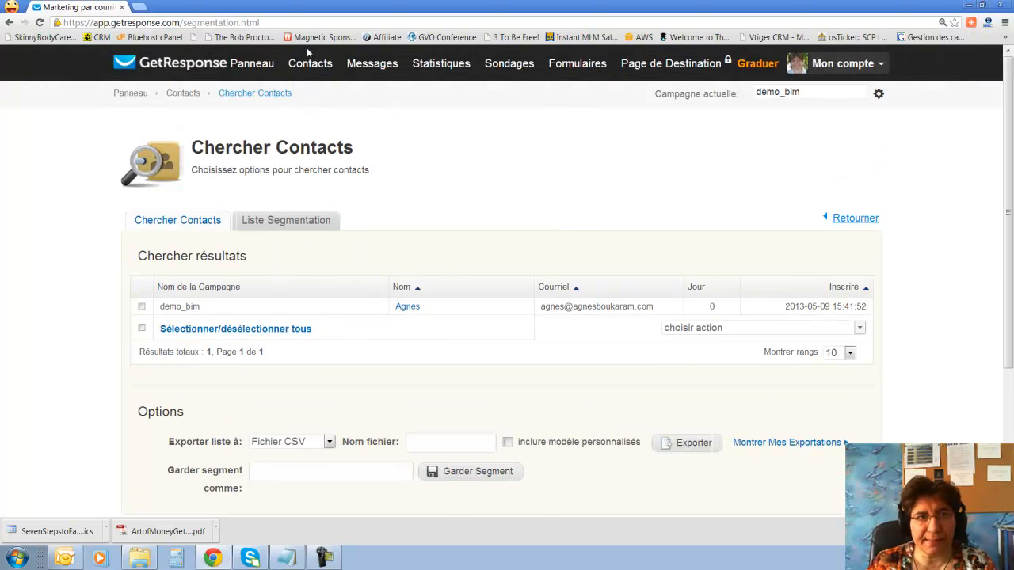
On the Copier Contacts page, choose demo_bim as the destination campaign.
mouse_move(310, 63)
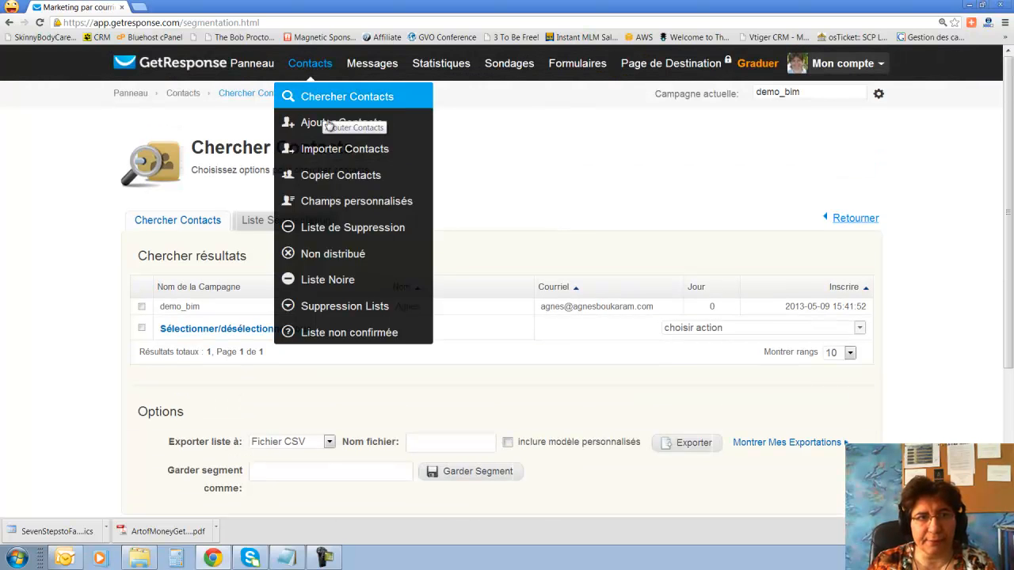
click(318, 175)
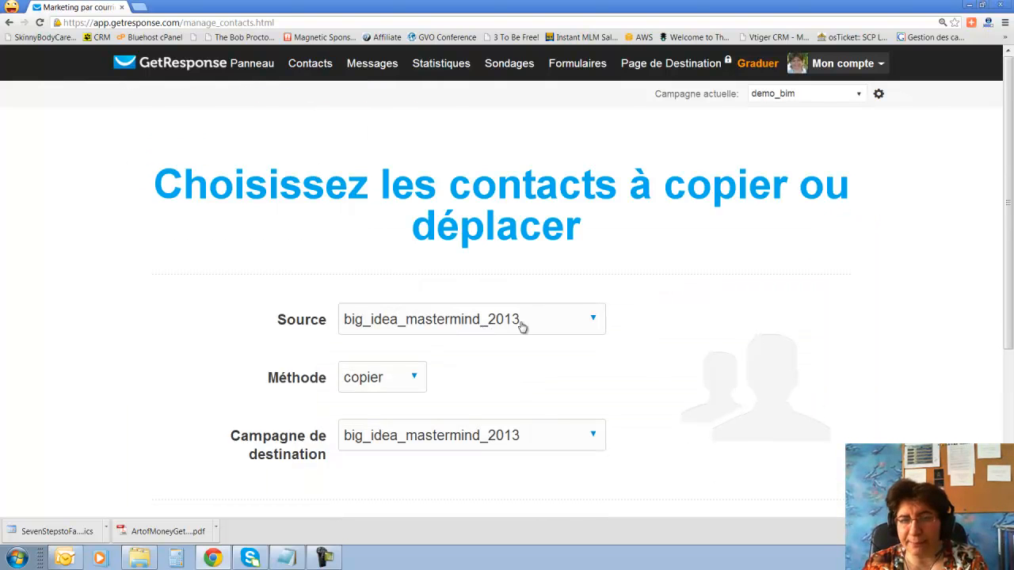
scroll(515, 342, down, 2)
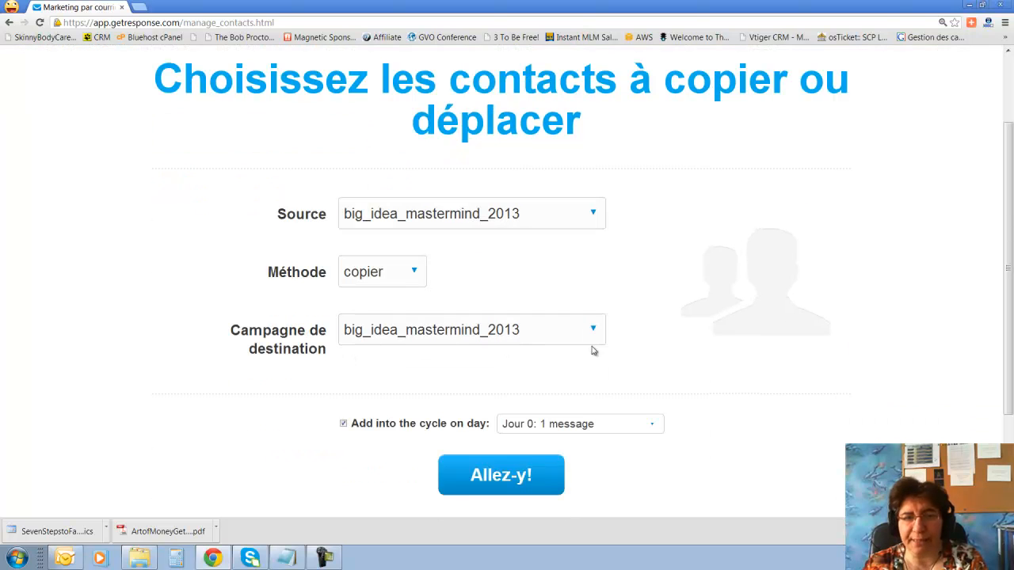
click(596, 332)
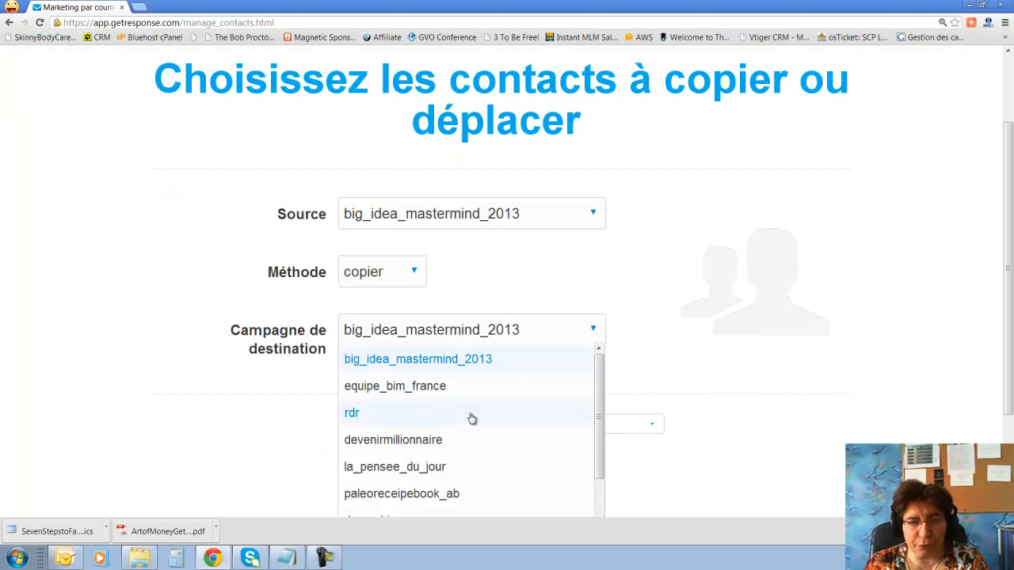
scroll(471, 418, down, 3)
scroll(471, 420, down, 5)
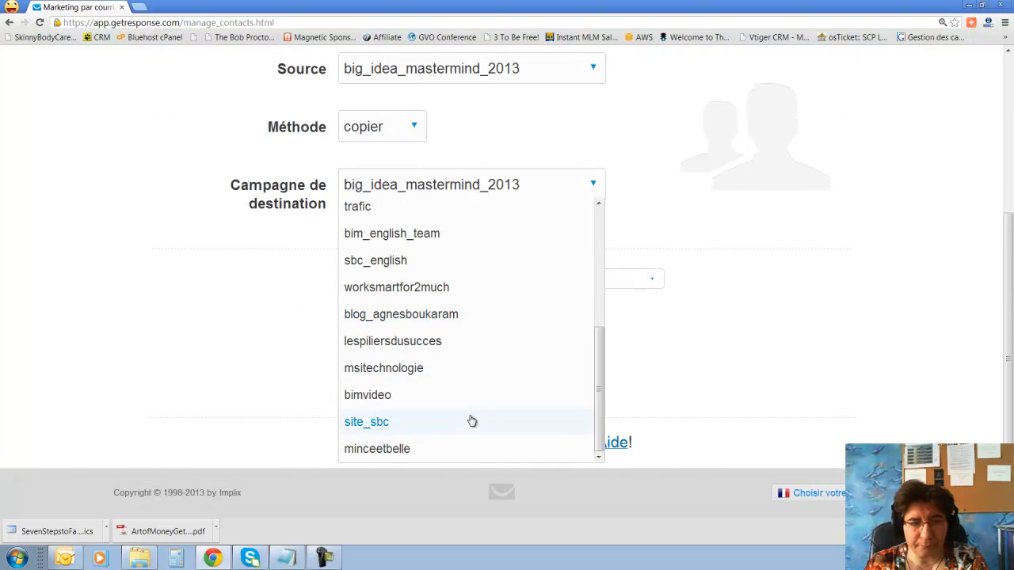
scroll(446, 375, up, 1)
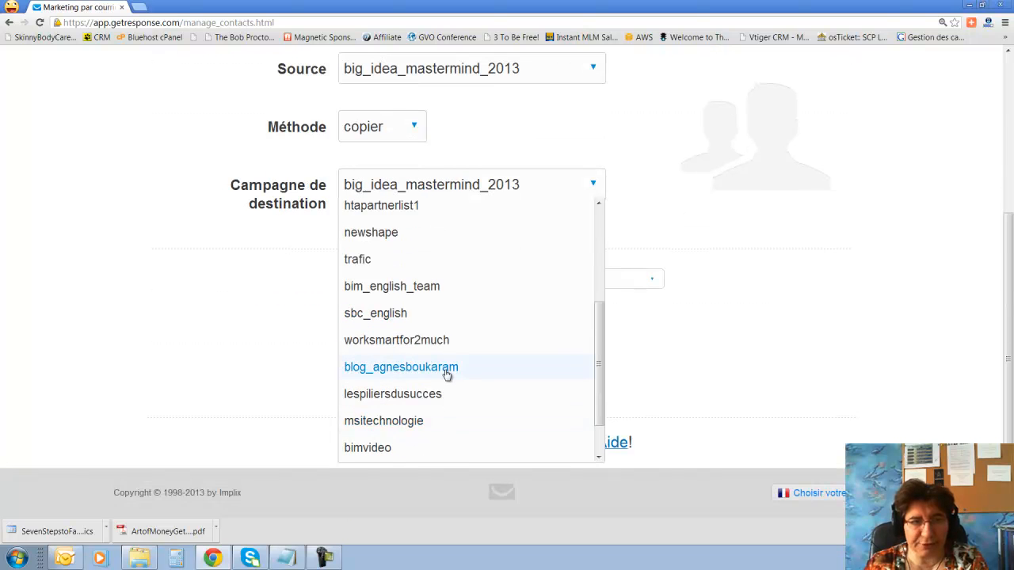
scroll(447, 374, up, 1)
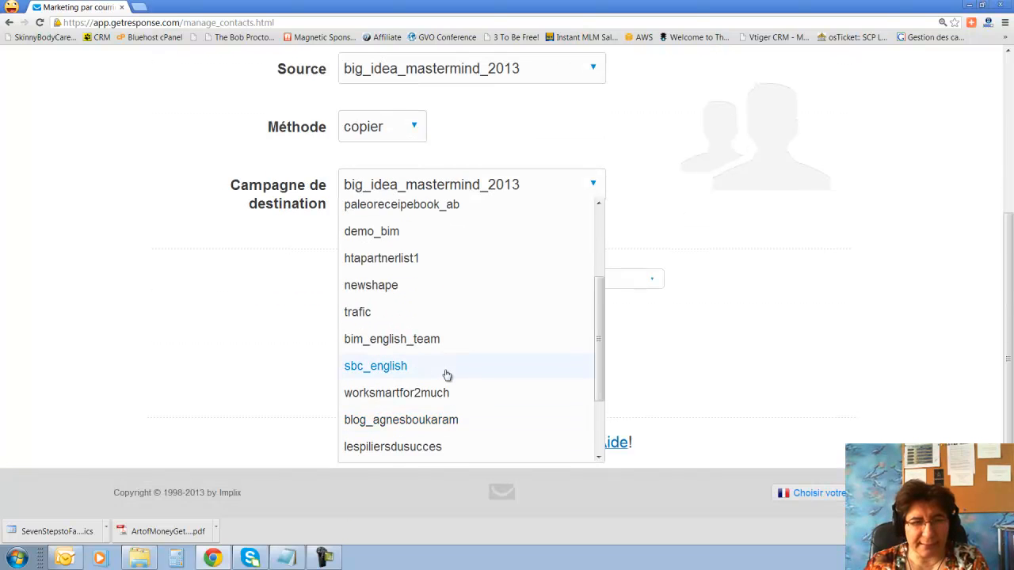
scroll(446, 374, up, 2)
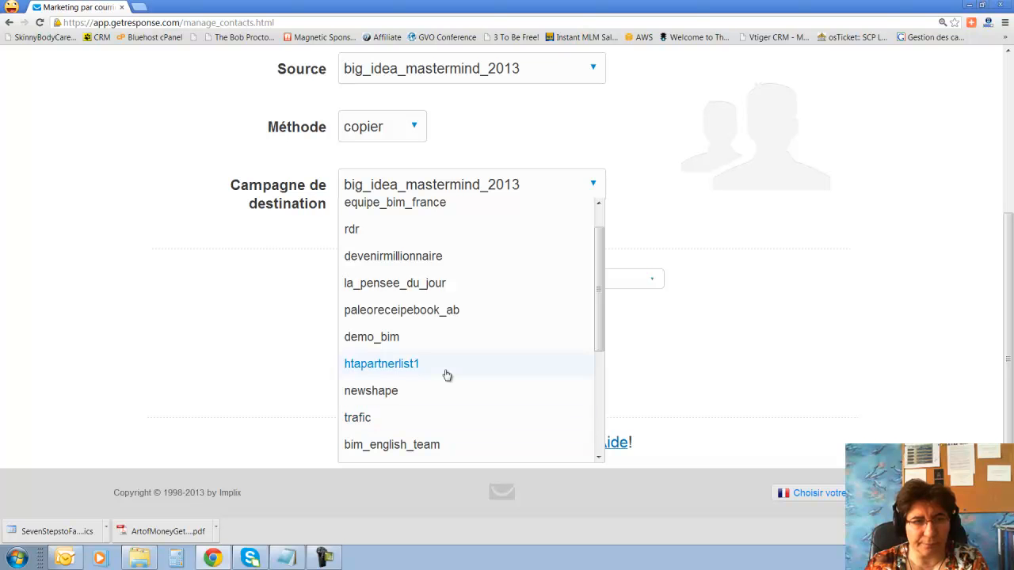
scroll(446, 375, up, 2)
scroll(448, 376, down, 2)
scroll(919, 423, up, 2)
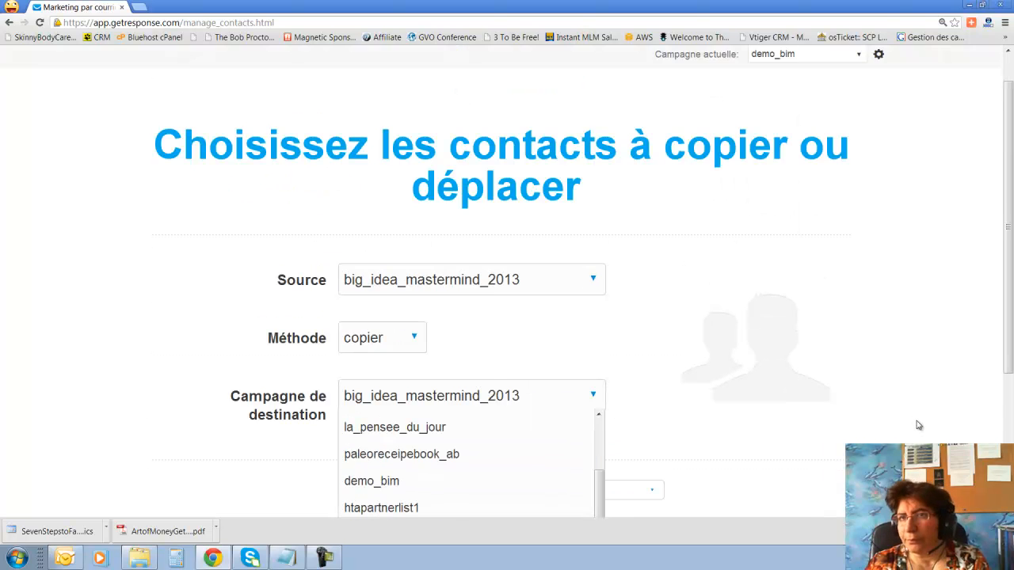
scroll(848, 428, down, 1)
scroll(848, 427, down, 1)
scroll(525, 385, down, 4)
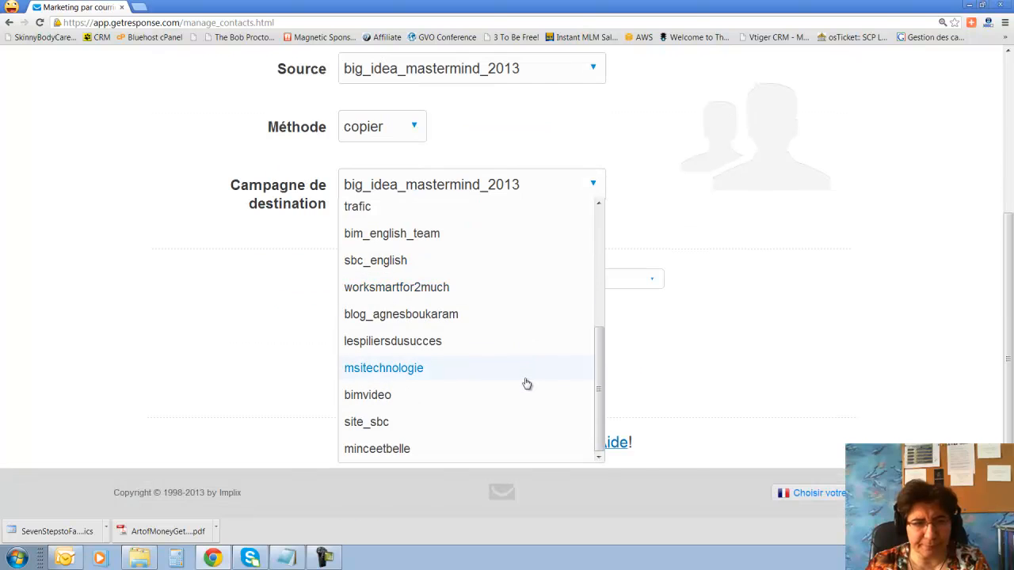
scroll(383, 333, up, 3)
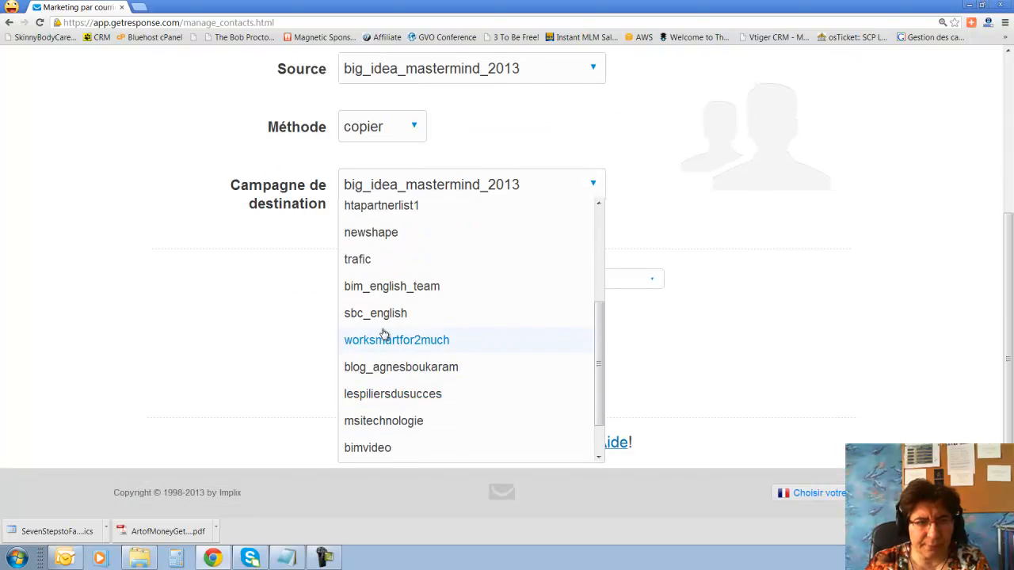
click(375, 284)
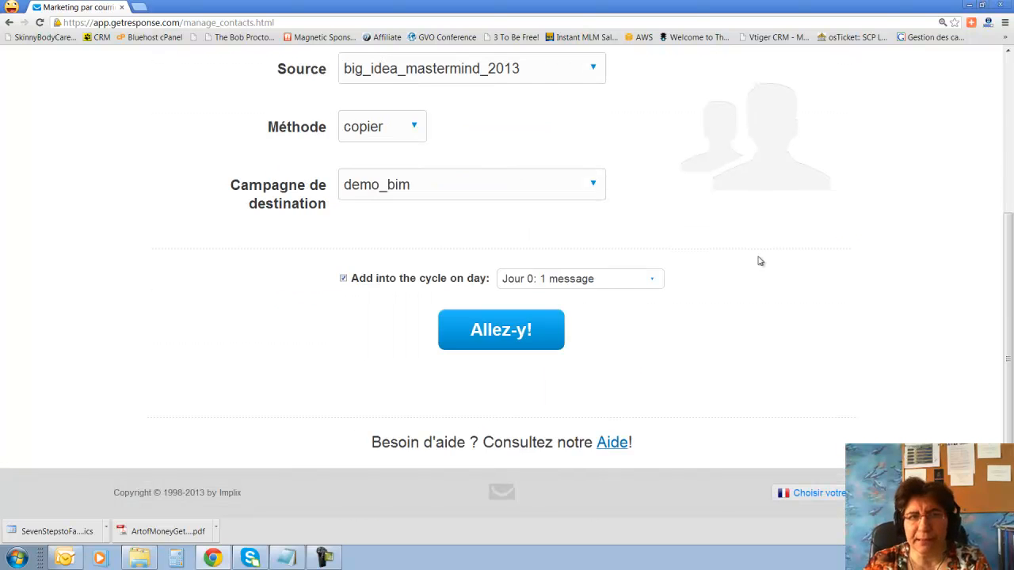
Keep the method on copier and submit the copy from big_idea_mastermind_2013.
scroll(816, 252, up, 1)
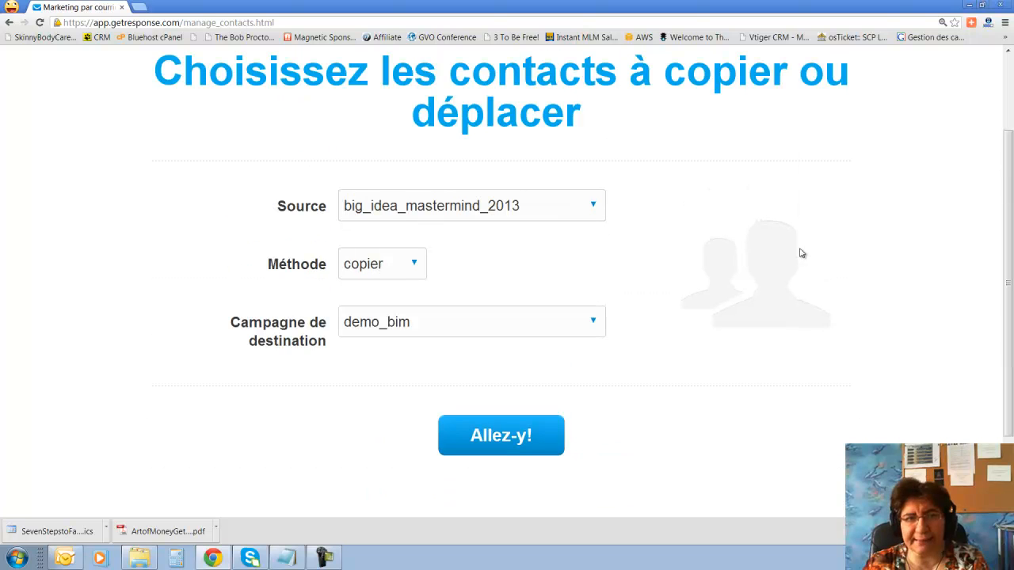
click(415, 267)
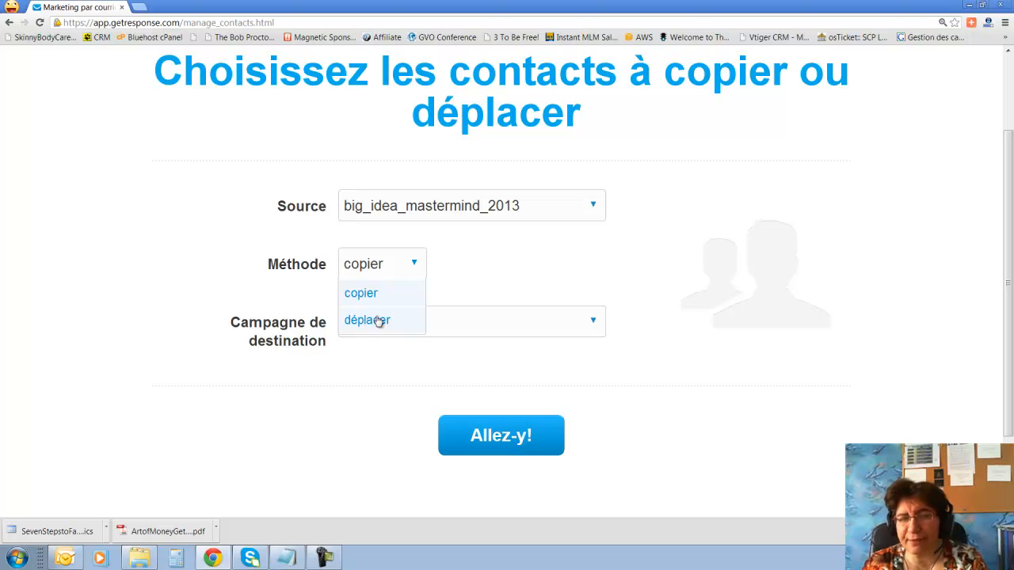
click(362, 293)
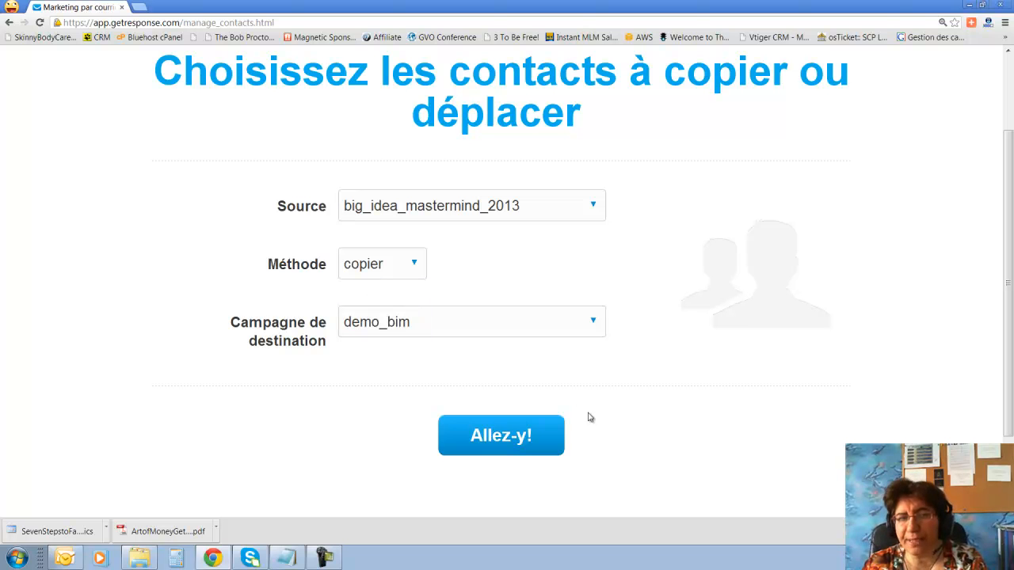
click(509, 441)
mouse_move(375, 63)
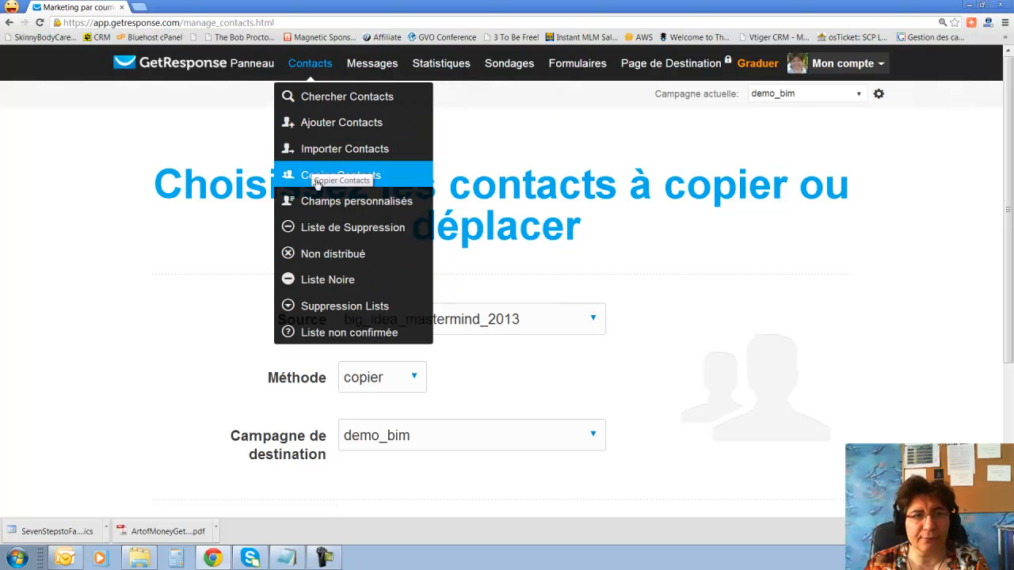
Open the Champs personnalisés page listing the 7 custom fields.
click(309, 204)
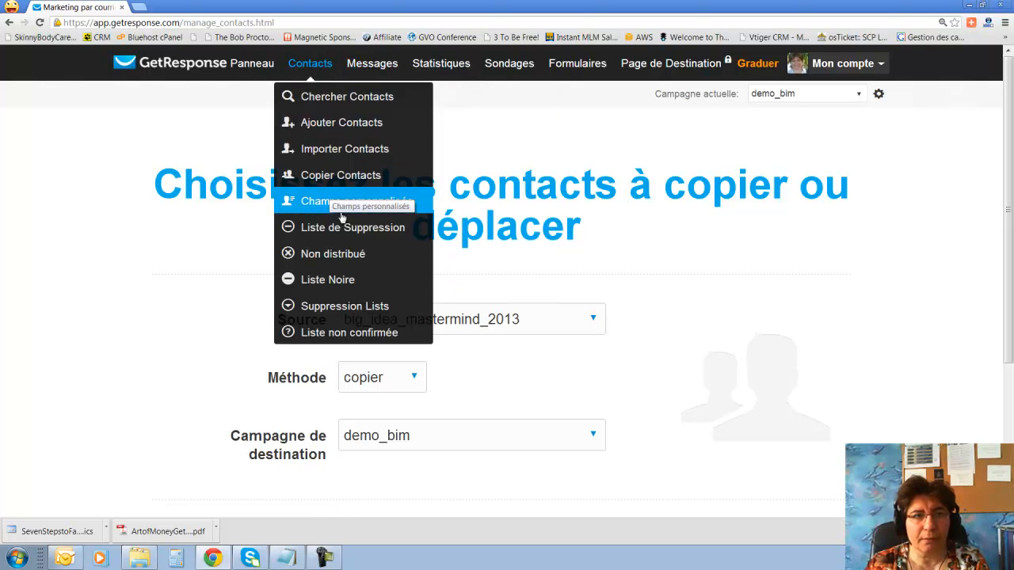
click(333, 204)
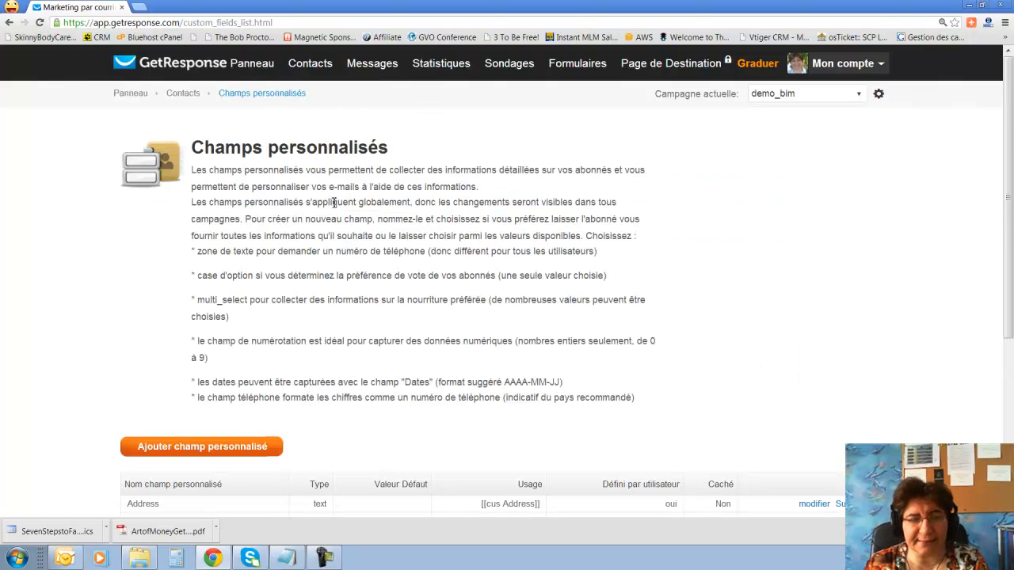
scroll(333, 202, down, 3)
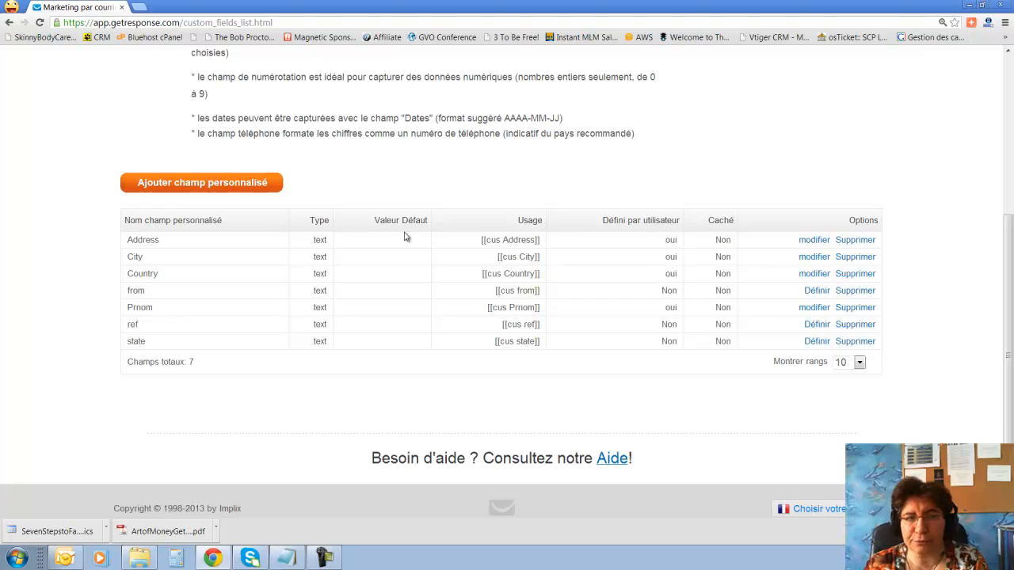
scroll(405, 237, up, 3)
mouse_move(322, 65)
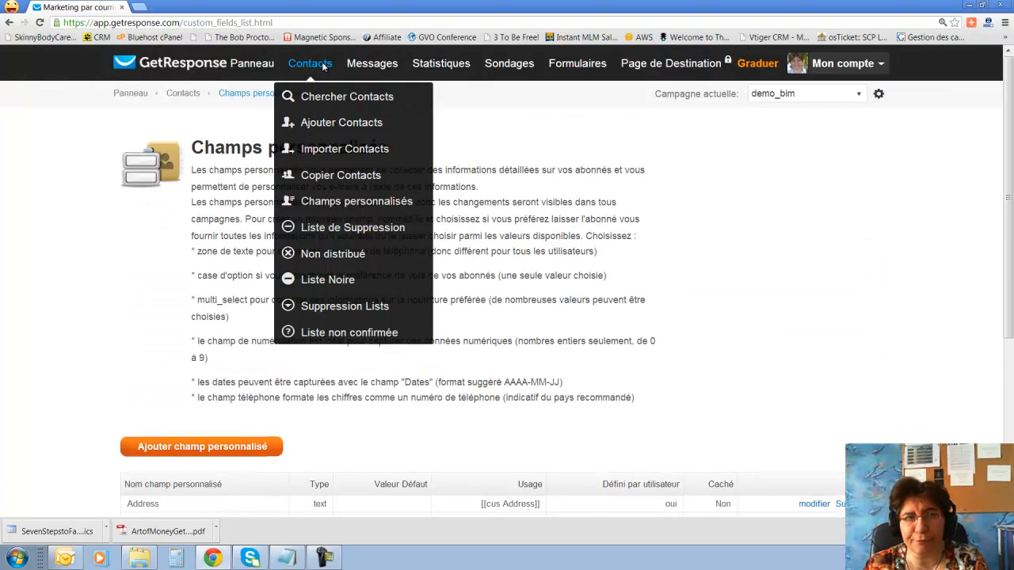
Open the Liste de Suppression's Supprimer Abonné form, type a test e-mail address, then cut it out.
click(343, 228)
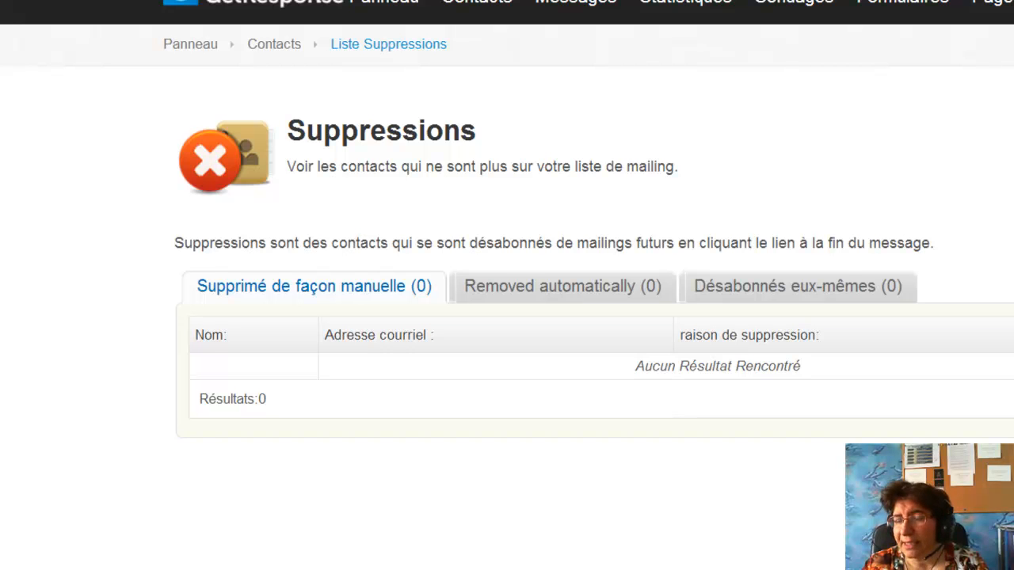
click(790, 208)
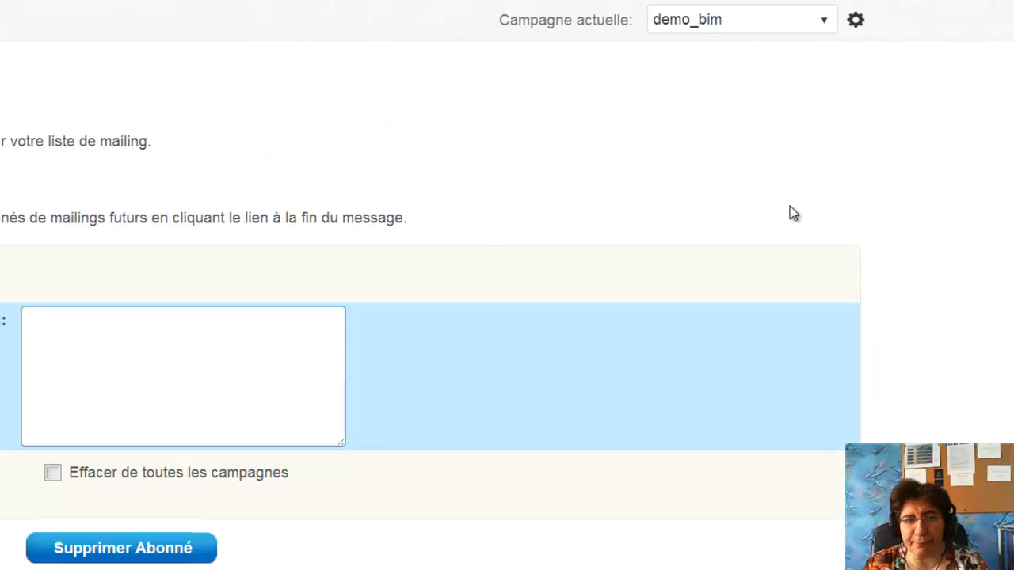
click(172, 366)
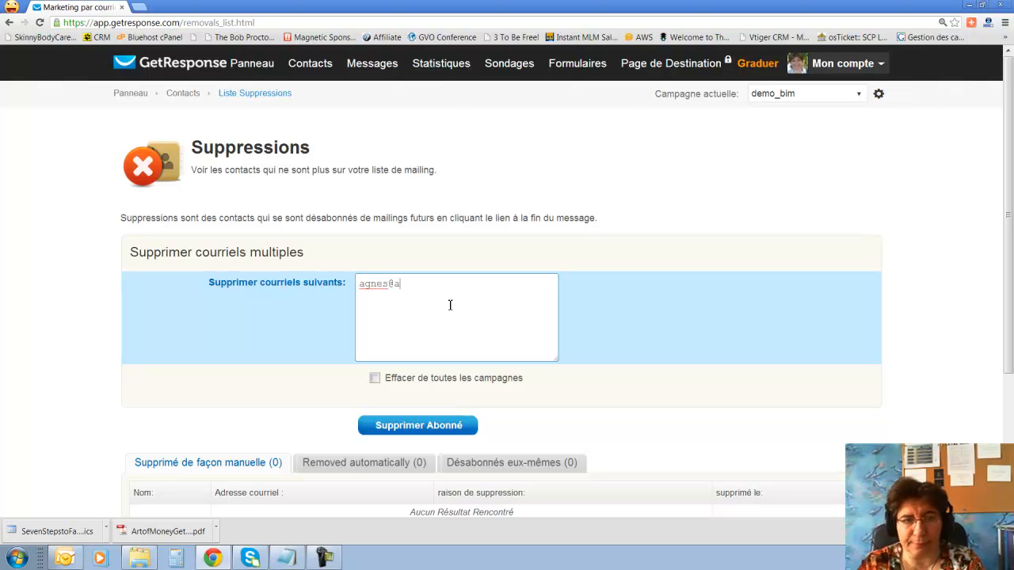
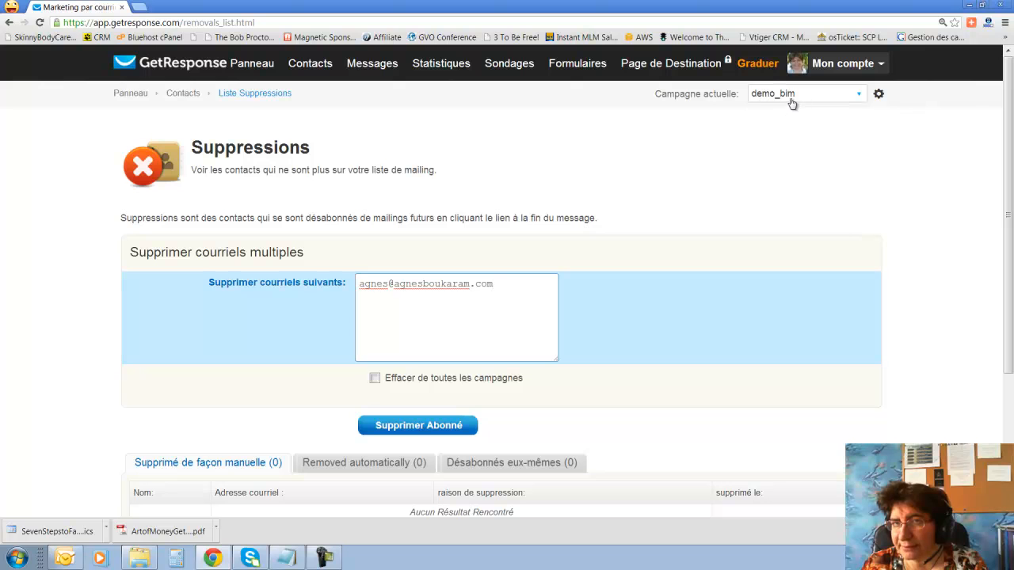
scroll(523, 339, down, 1)
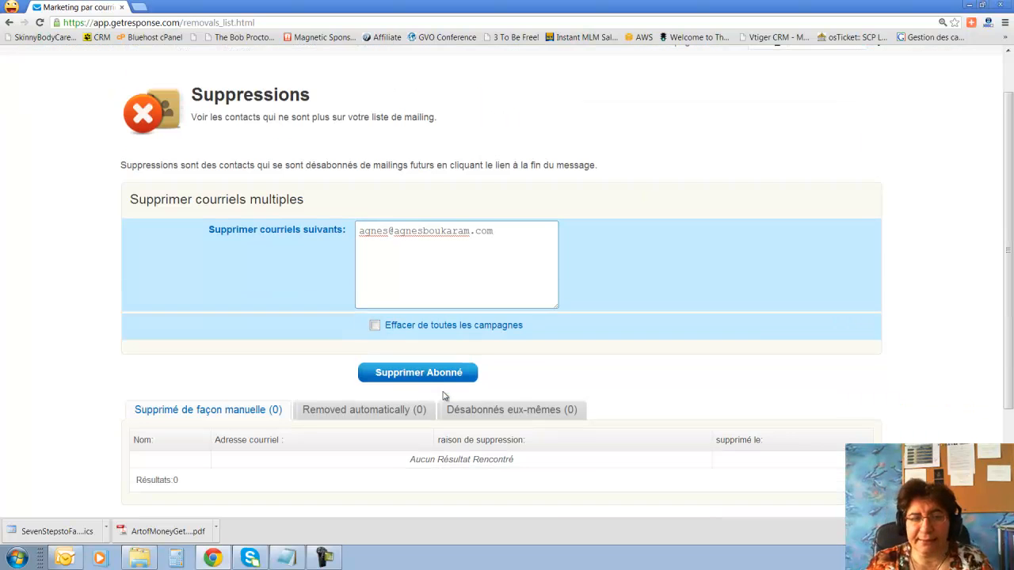
scroll(550, 342, up, 1)
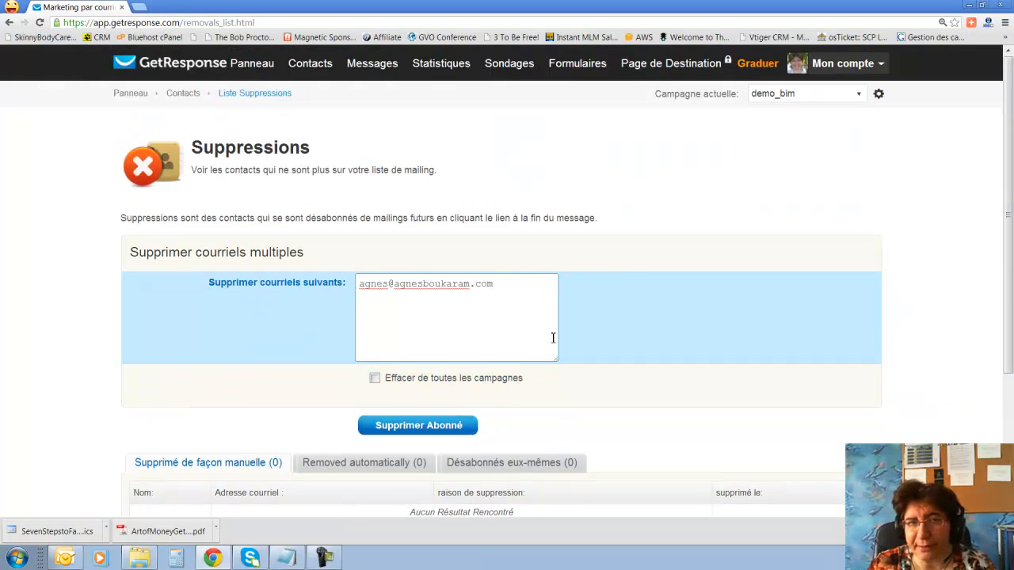
drag(509, 285, 345, 282)
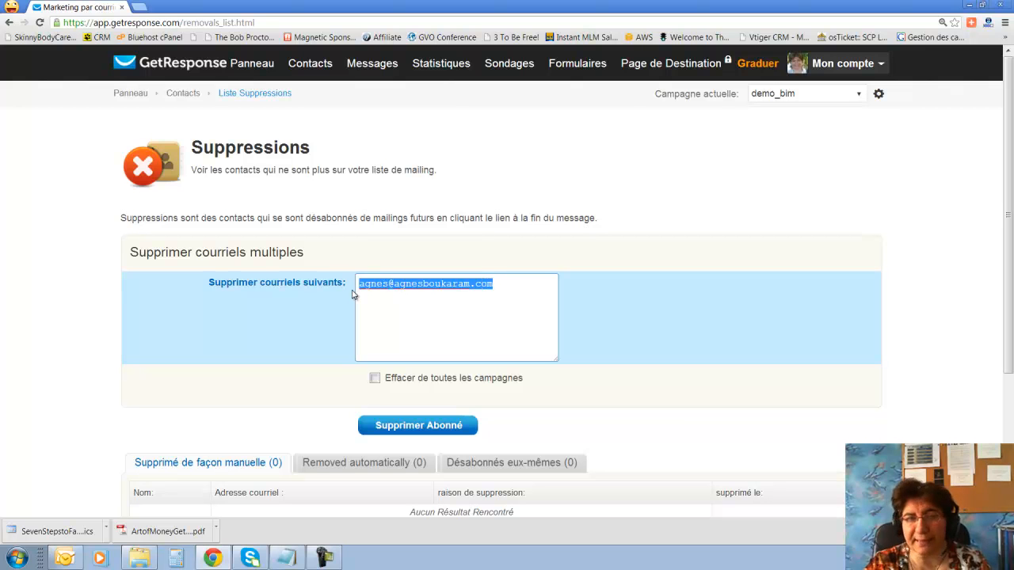
key(ctrl+x)
mouse_move(331, 73)
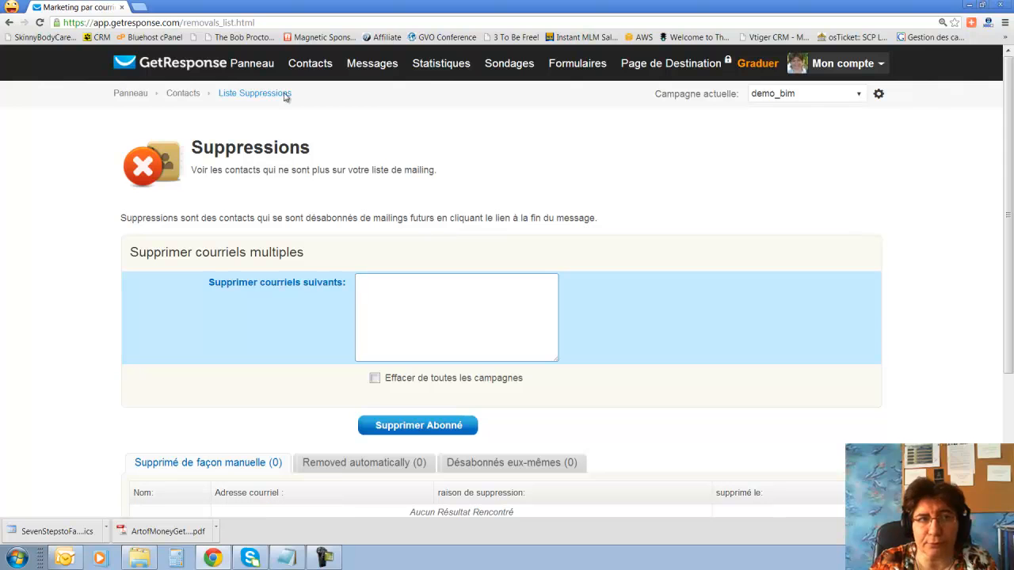
mouse_move(303, 60)
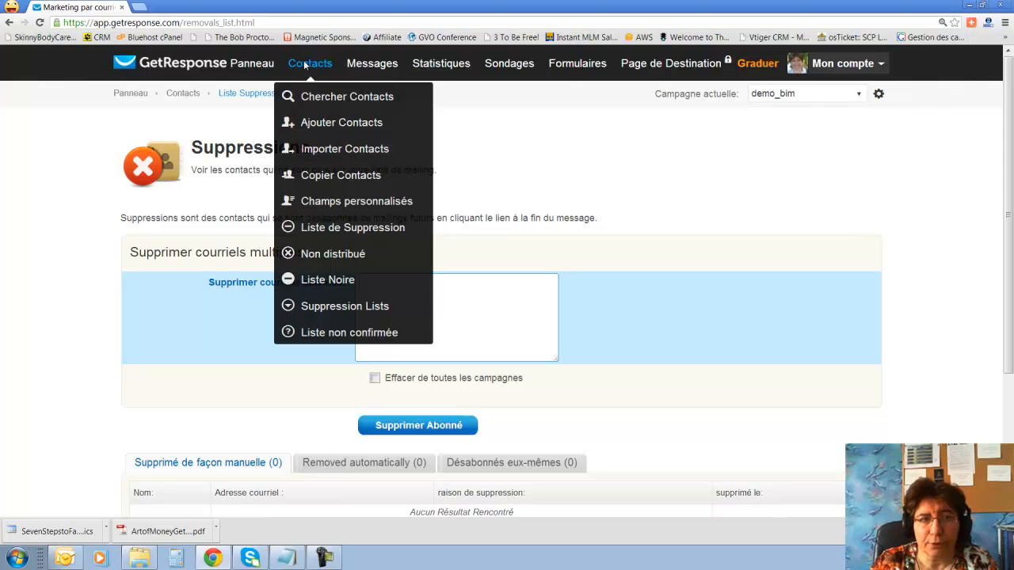
View the Non distribué page of undelivered addresses.
click(322, 252)
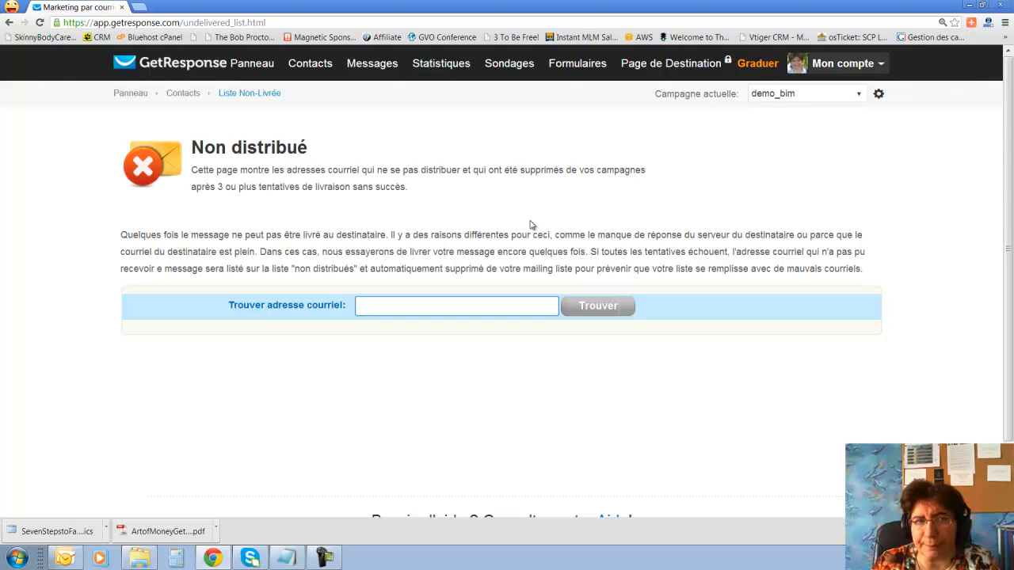
scroll(484, 336, down, 2)
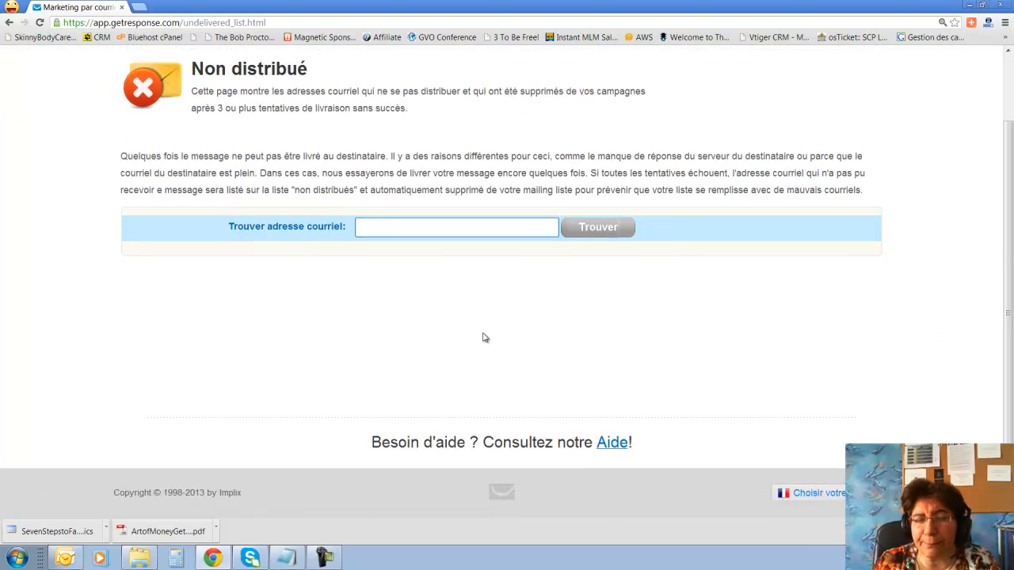
scroll(483, 337, up, 1)
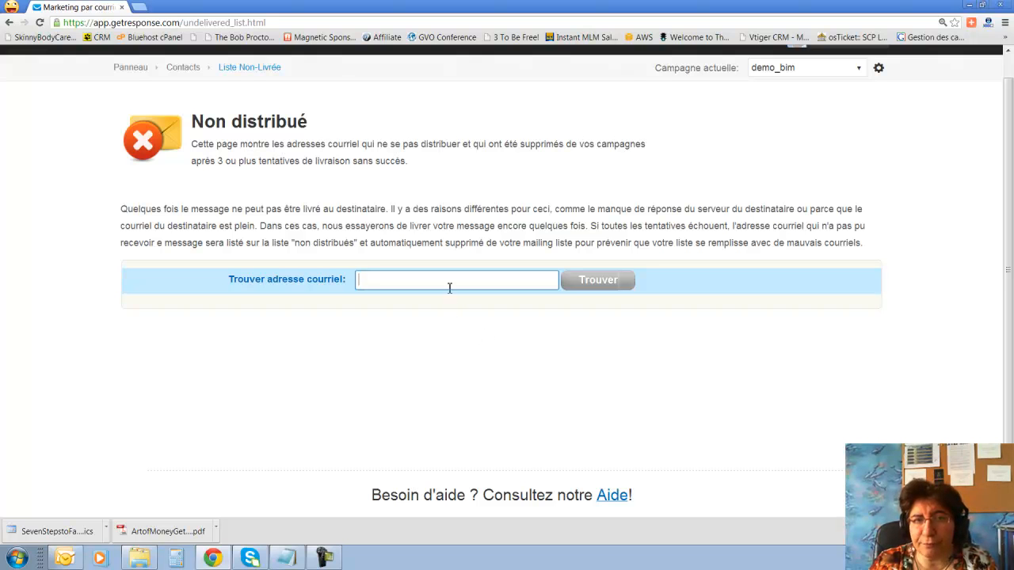
scroll(400, 240, up, 1)
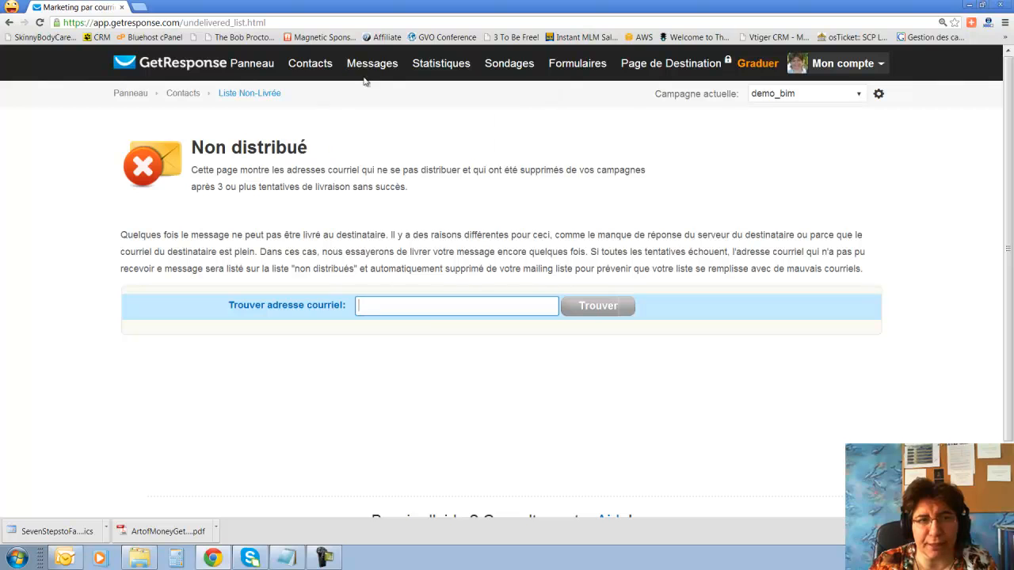
Open the Liste Noire and show its empty Global entries.
mouse_move(316, 63)
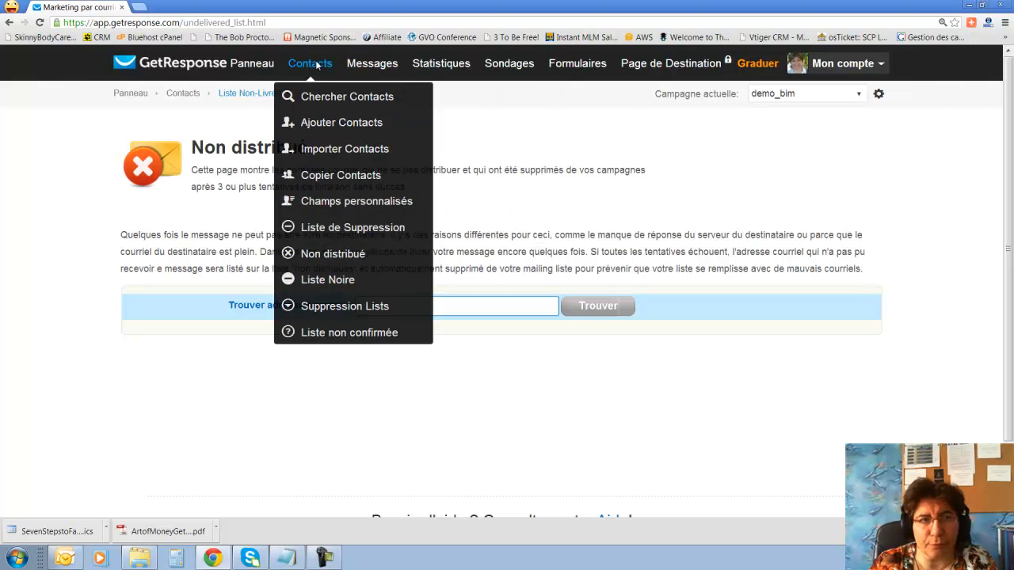
click(325, 280)
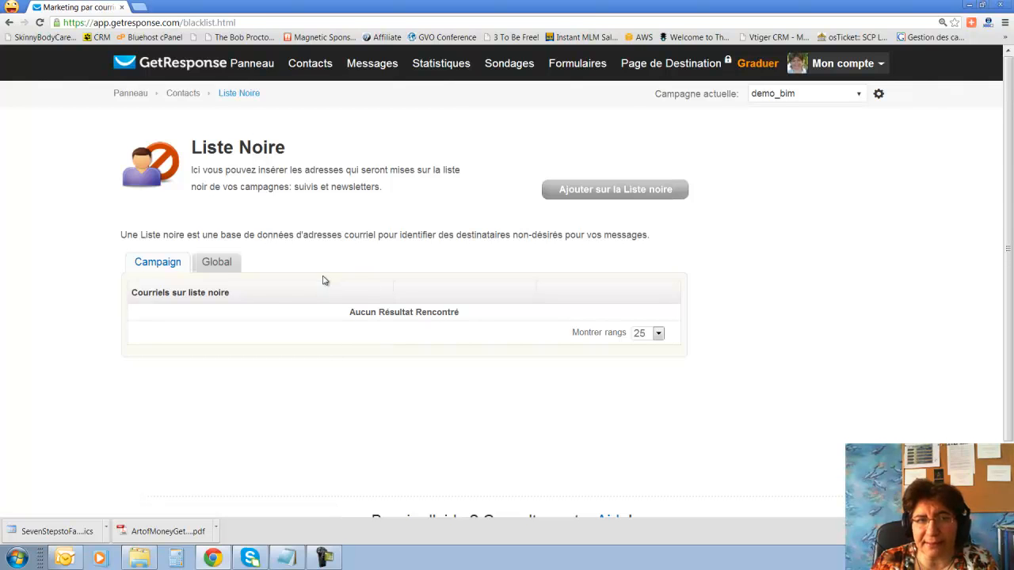
click(218, 263)
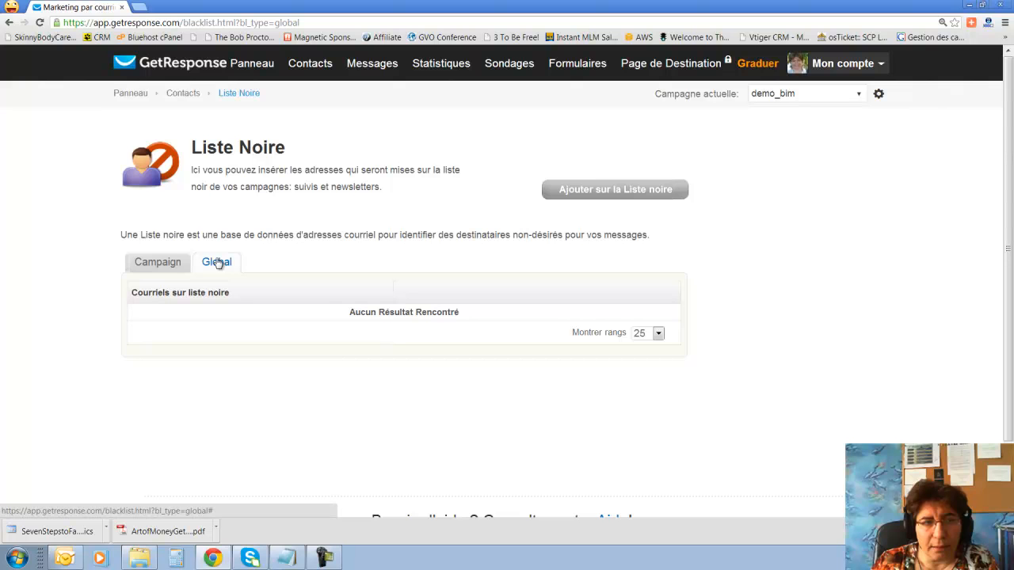
Switch back to the Campaign blacklist, then open Gérer les listes de suppression.
click(165, 269)
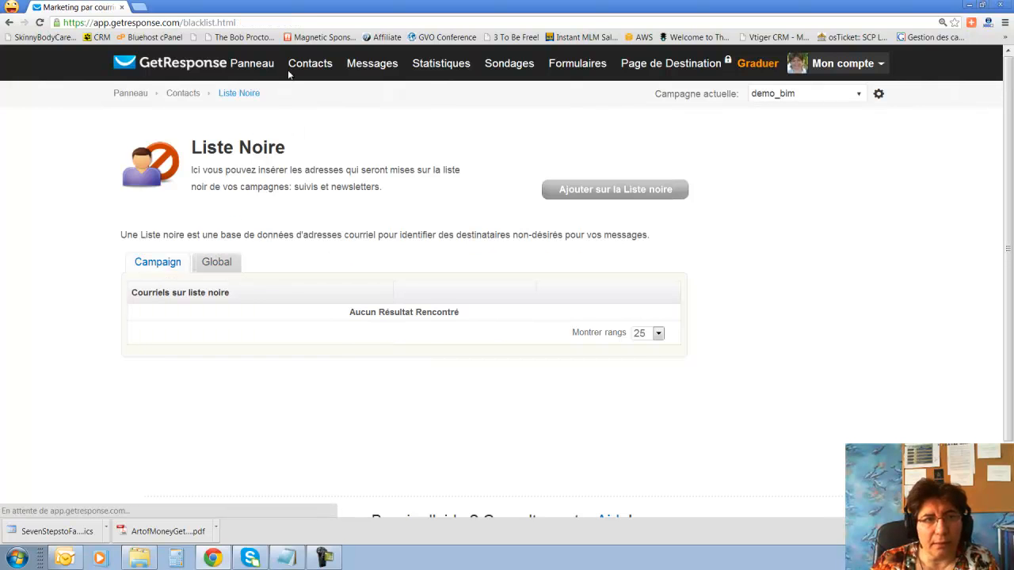
mouse_move(294, 72)
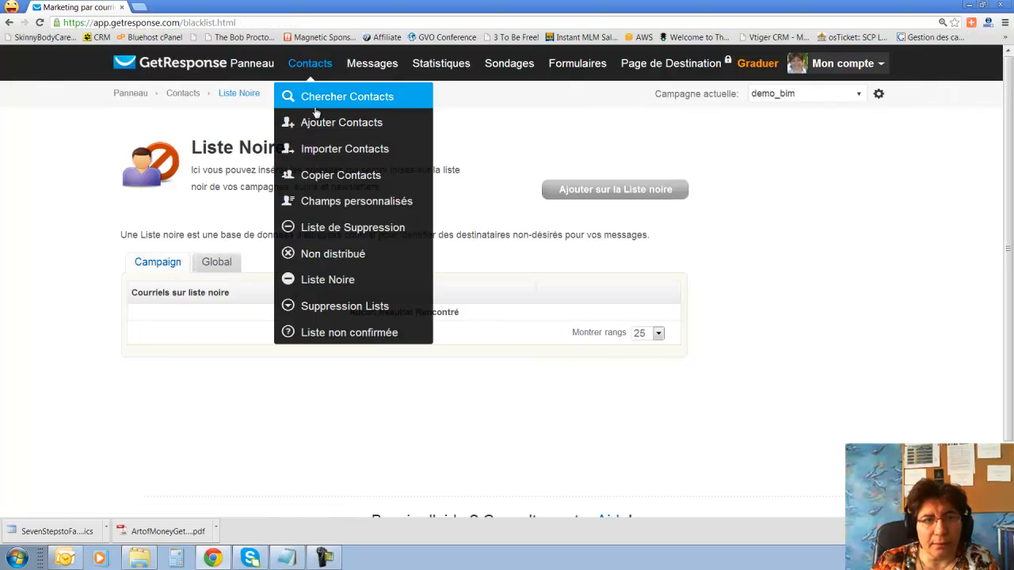
click(310, 307)
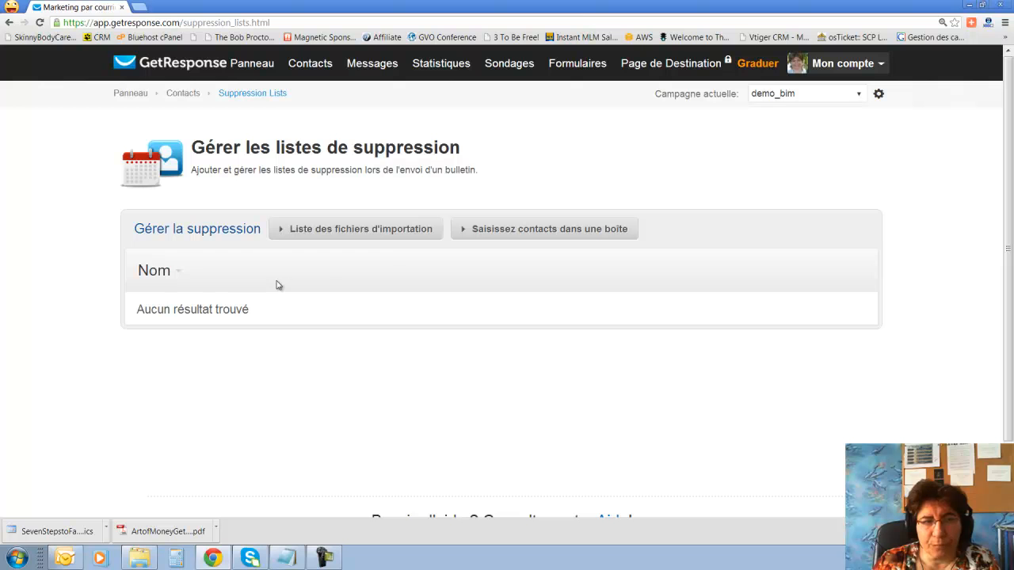
Expand the new suppression-list form in Saisissez contacts dans une boite mode, with empty Nom and Masques fields.
click(371, 237)
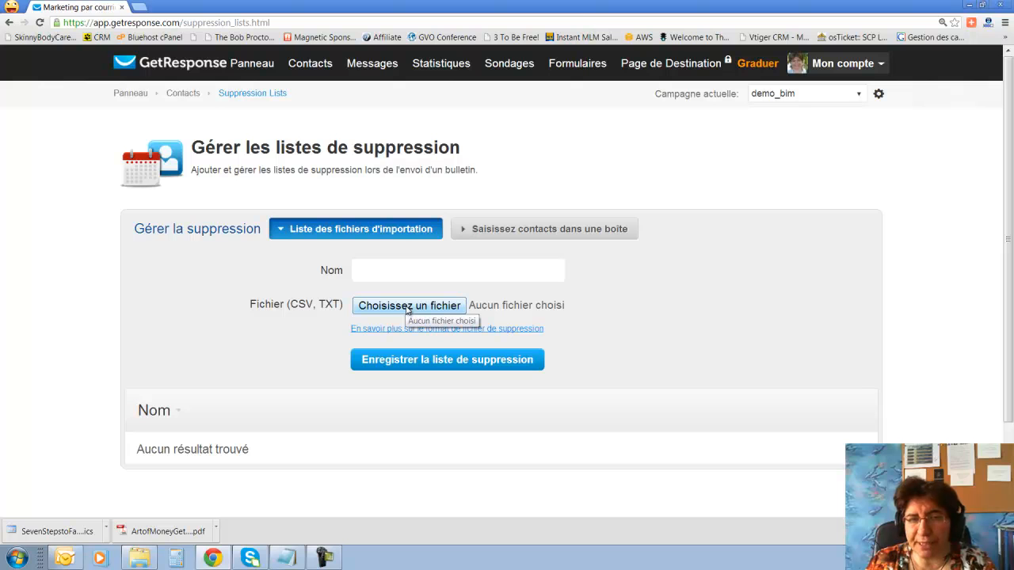
click(552, 232)
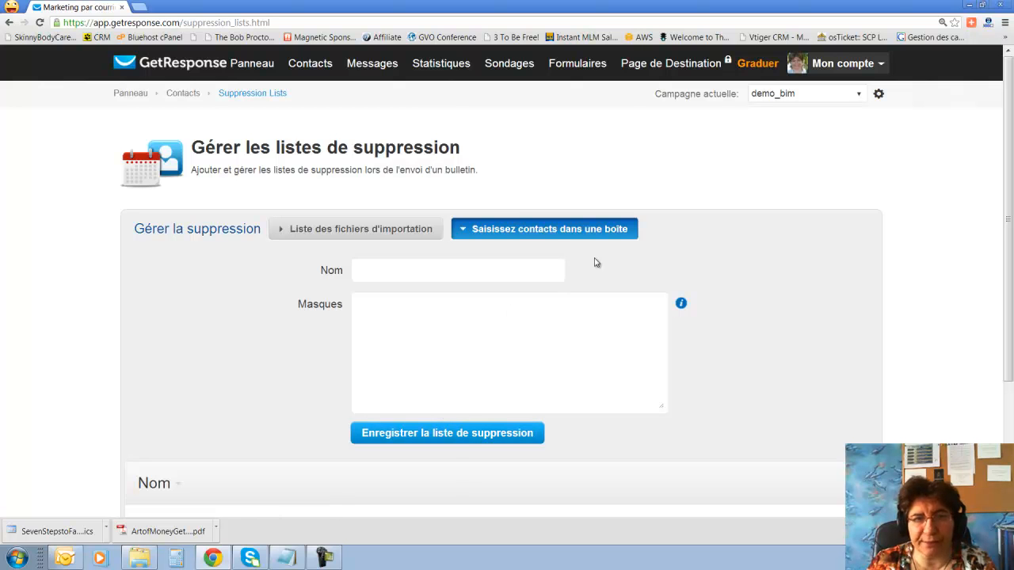
click(374, 234)
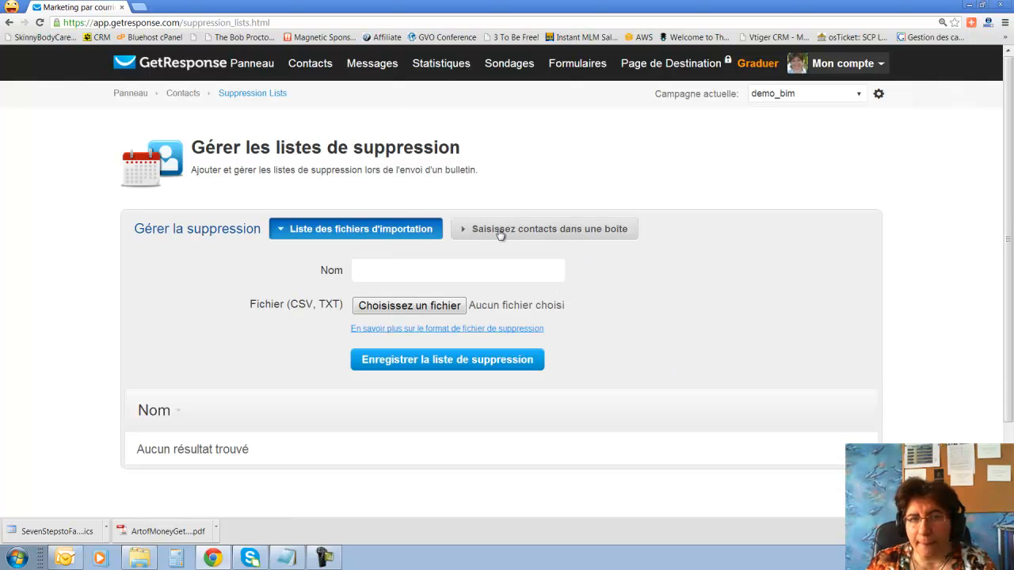
click(596, 239)
click(441, 273)
click(442, 324)
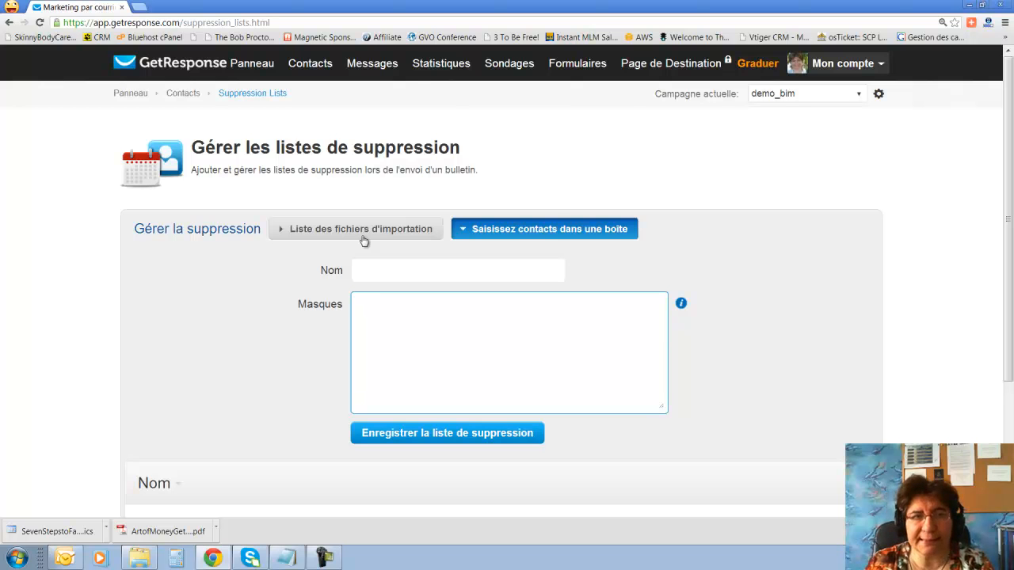
mouse_move(370, 75)
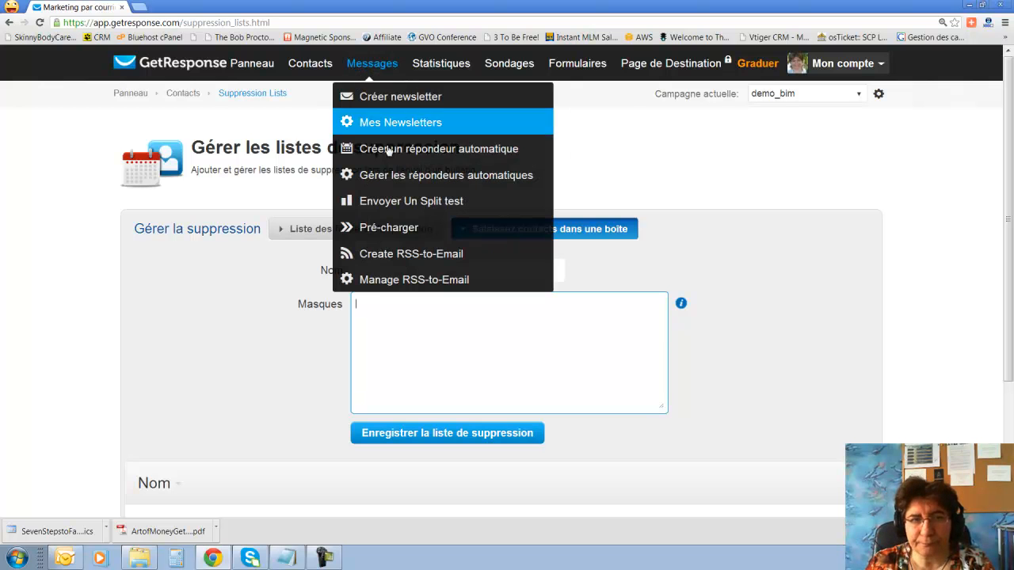
Open the empty Liste non confirmée page for demo_bim, then bring up the Messages menu.
mouse_move(286, 63)
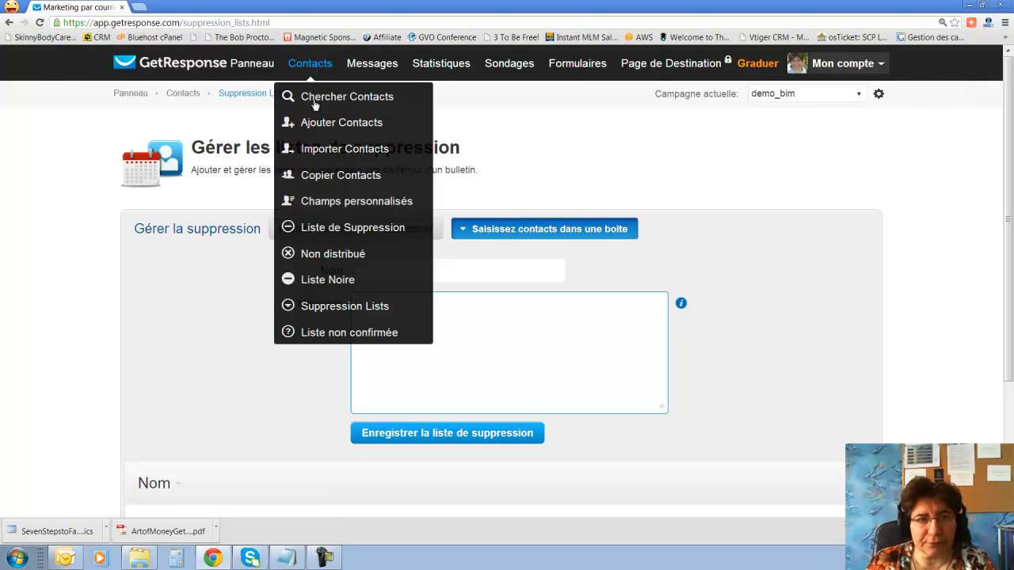
click(323, 337)
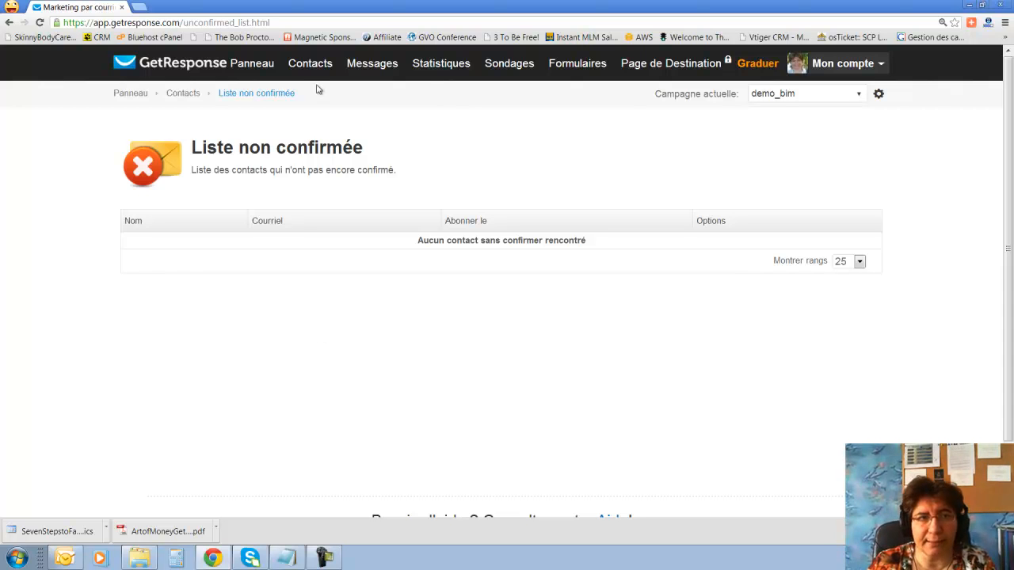
mouse_move(317, 67)
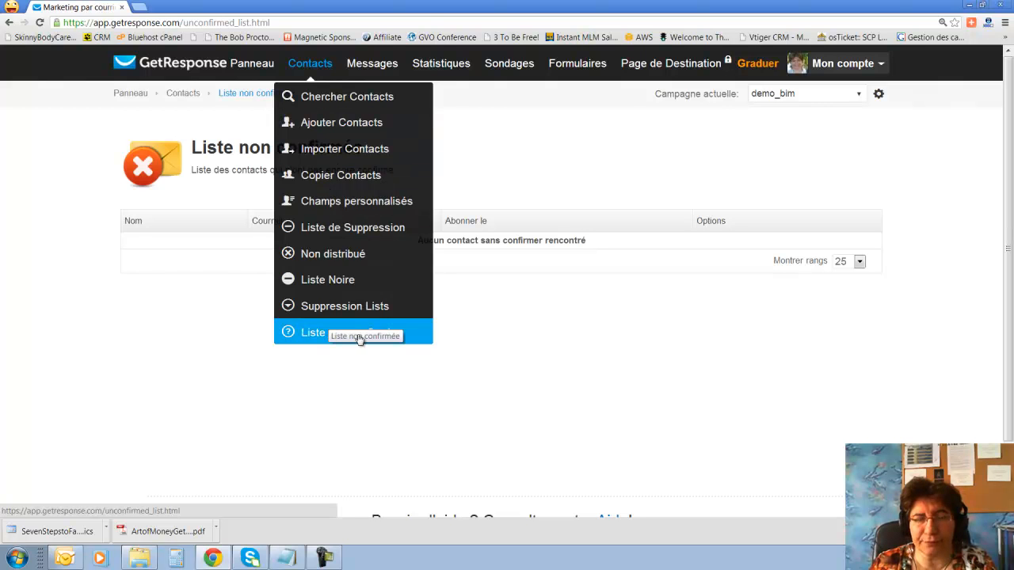
mouse_move(388, 75)
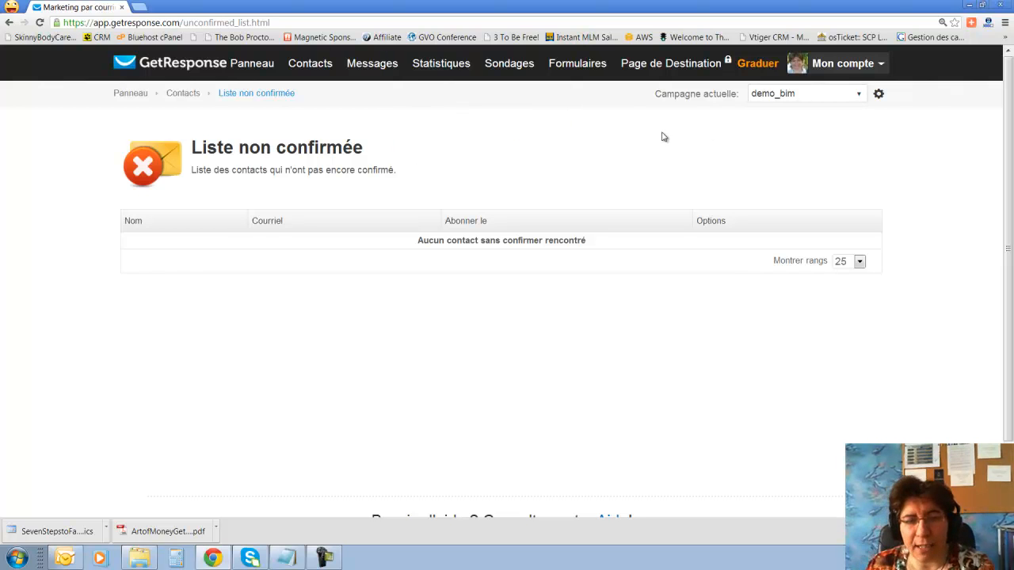
mouse_move(376, 68)
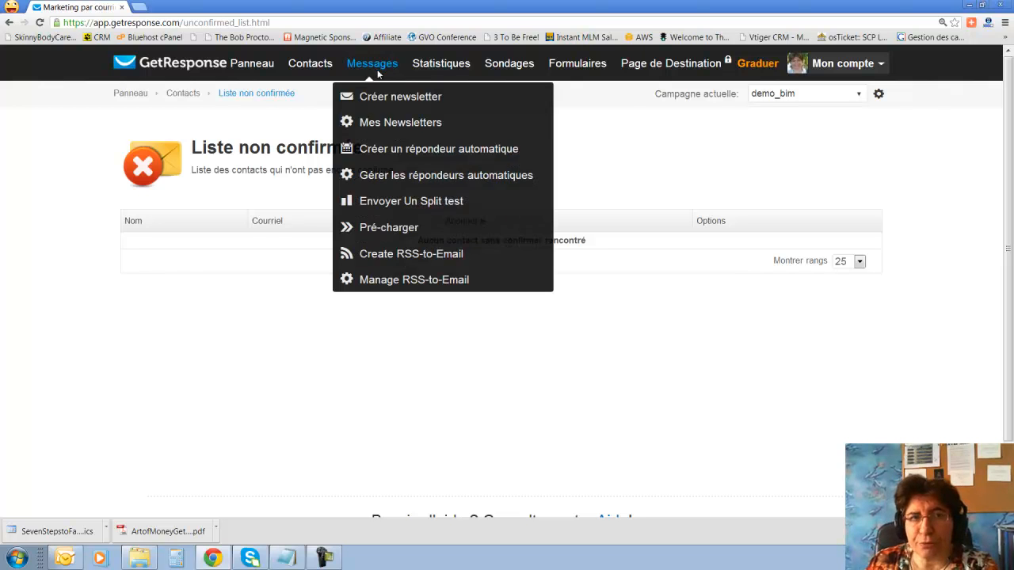
Create a newsletter using the New Email Creator, reaching the Configurations step.
click(409, 106)
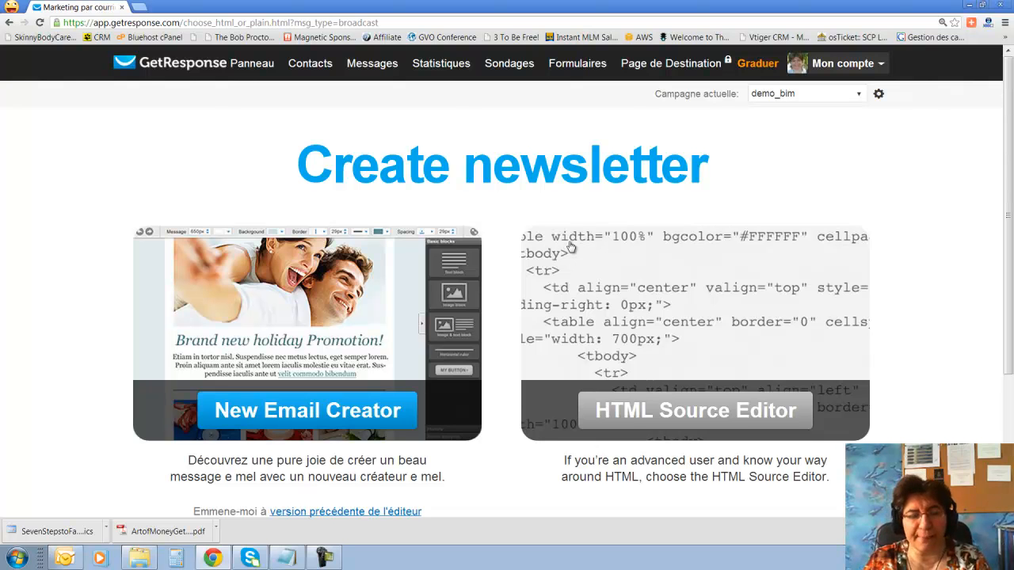
click(327, 318)
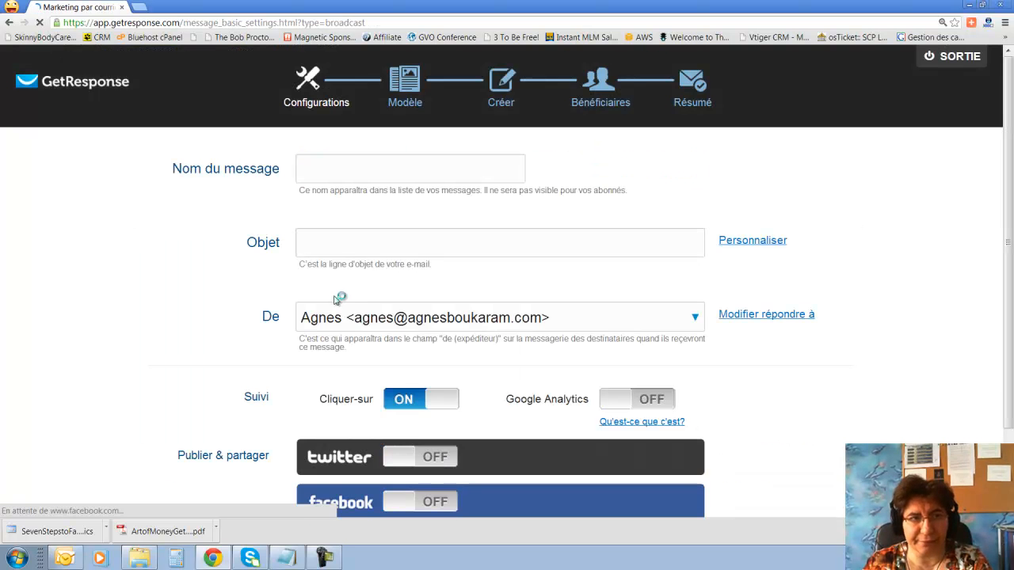
Name the message 'Webinaire du 10 mai'.
click(370, 171)
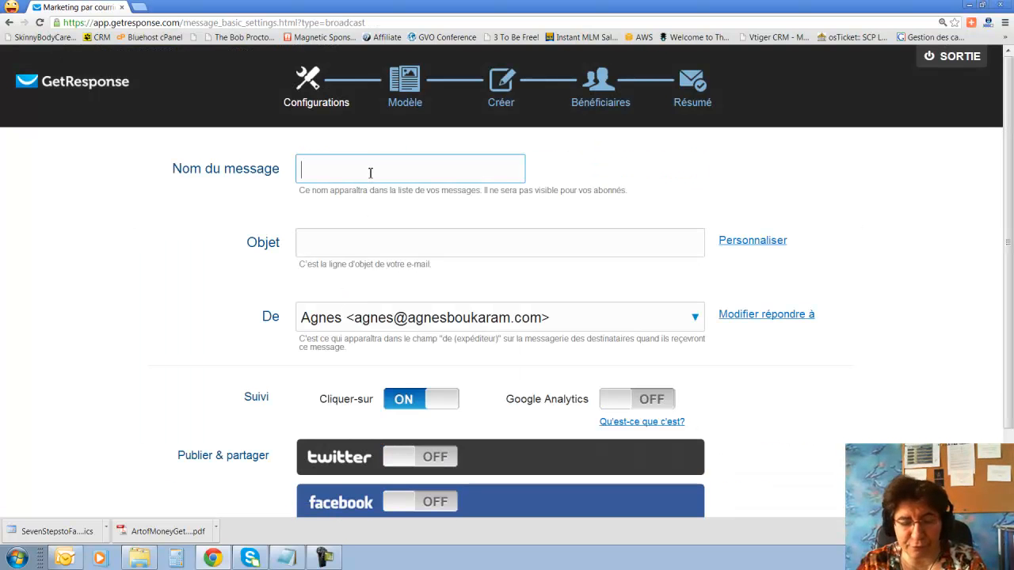
text(W)
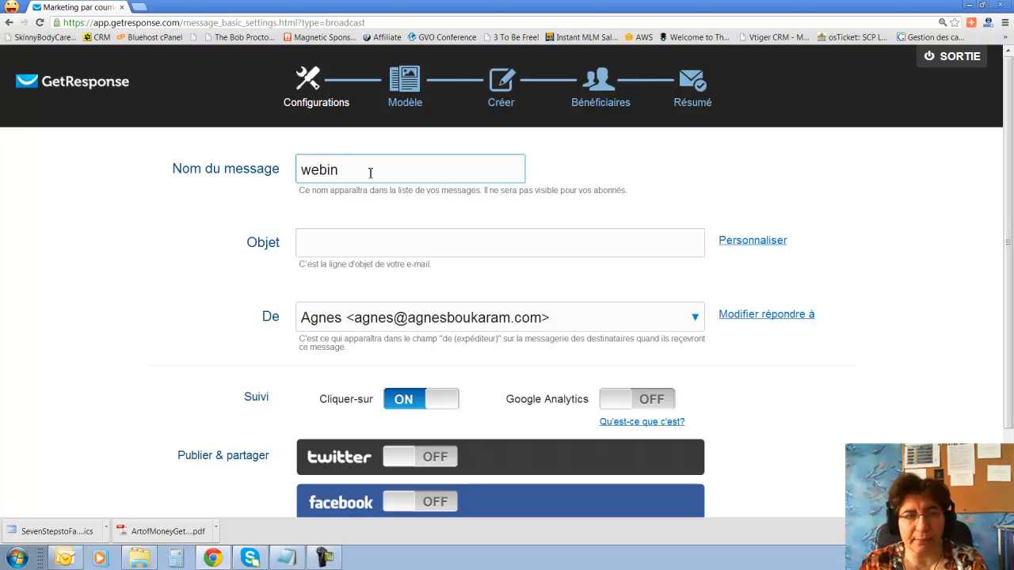
text(ebinaire)
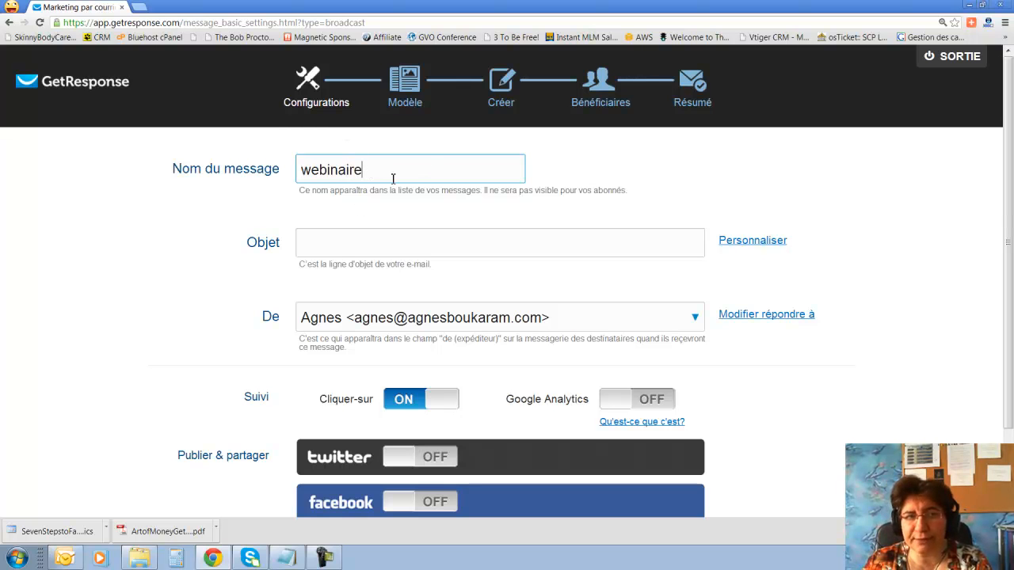
text( du)
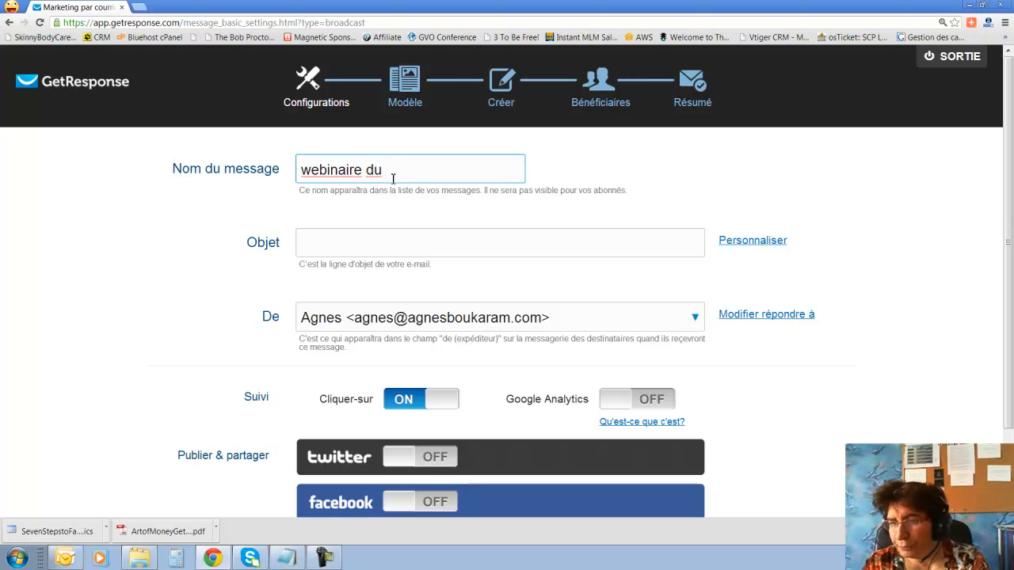
text( 10 mais)
key(BackSpace)
Set the subject to '[[firstname]] je vous invite à un webinaire le 10 Mai'.
click(406, 238)
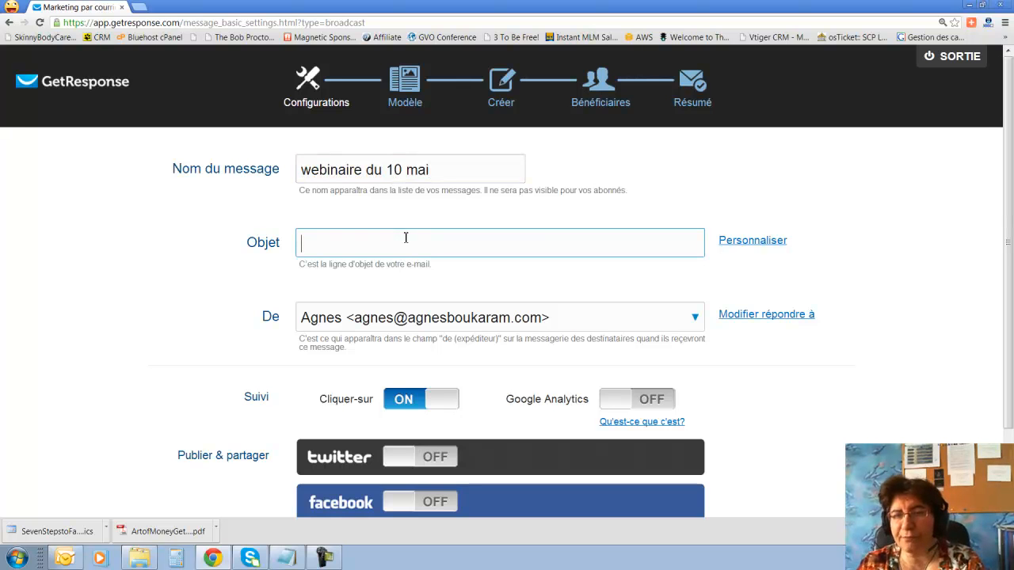
click(745, 244)
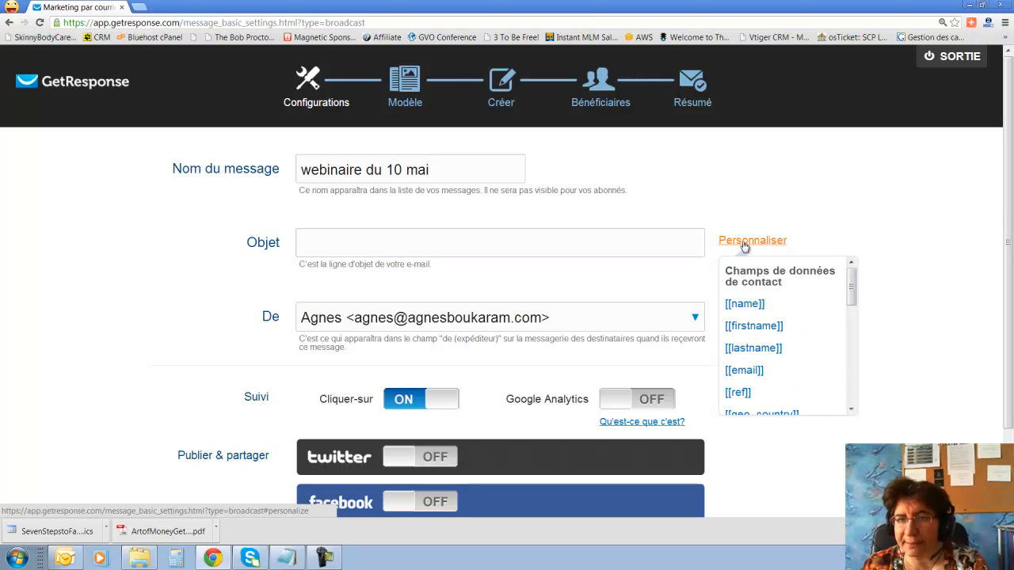
click(754, 327)
click(401, 246)
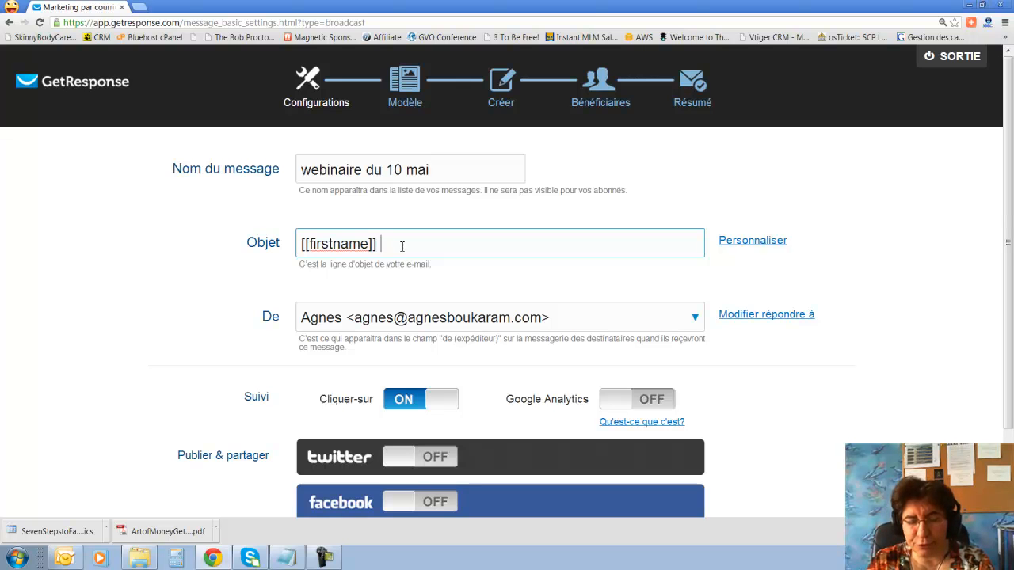
text(je vous i)
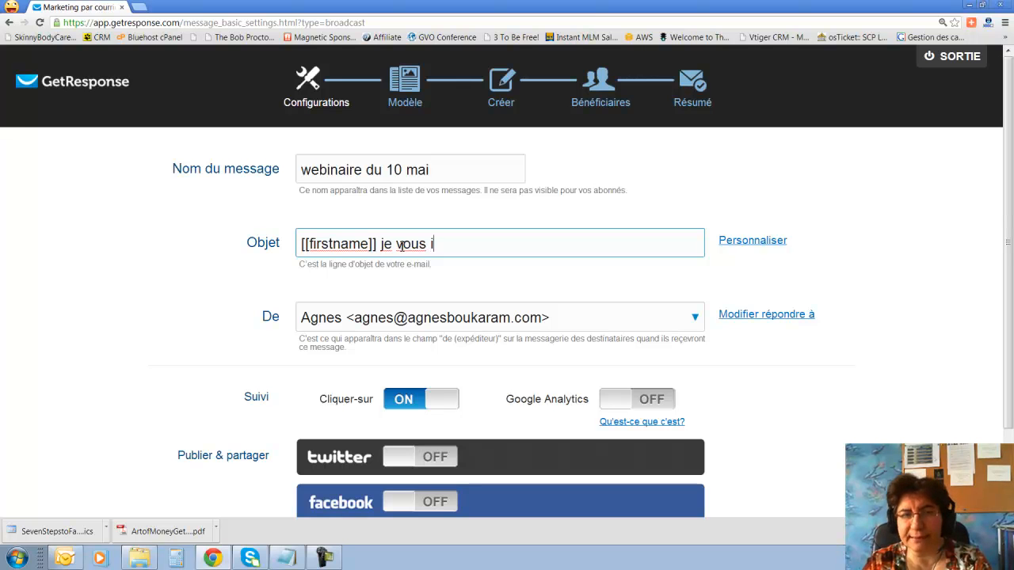
text(nvite à unewebinaire l)
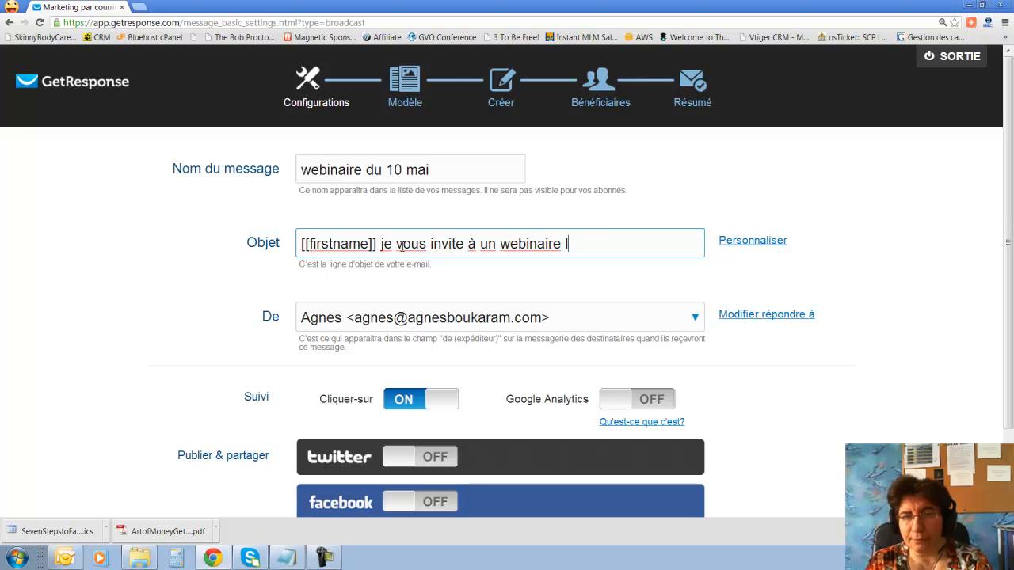
text(e 10 Mai)
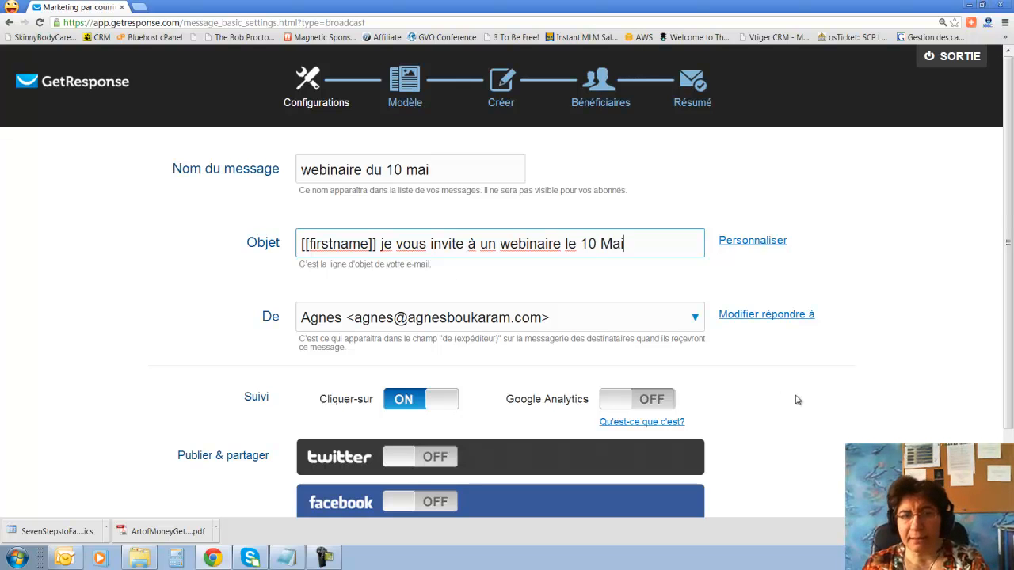
scroll(797, 400, down, 2)
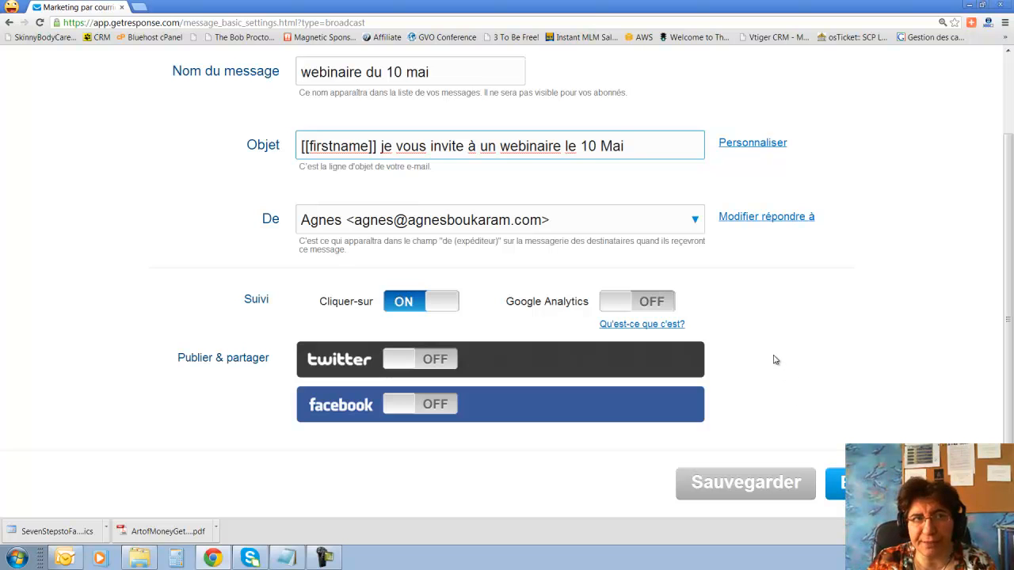
click(611, 306)
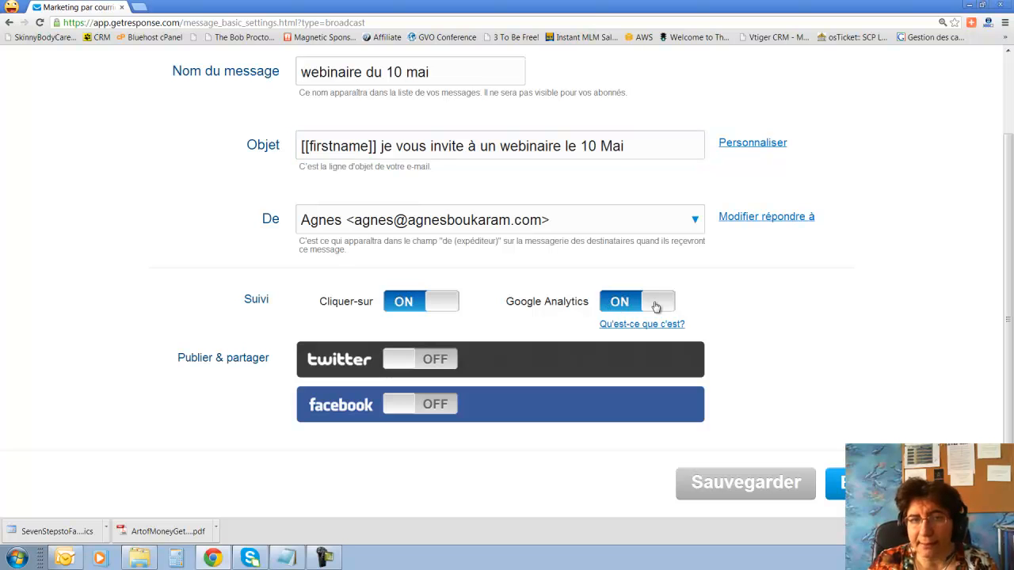
click(619, 307)
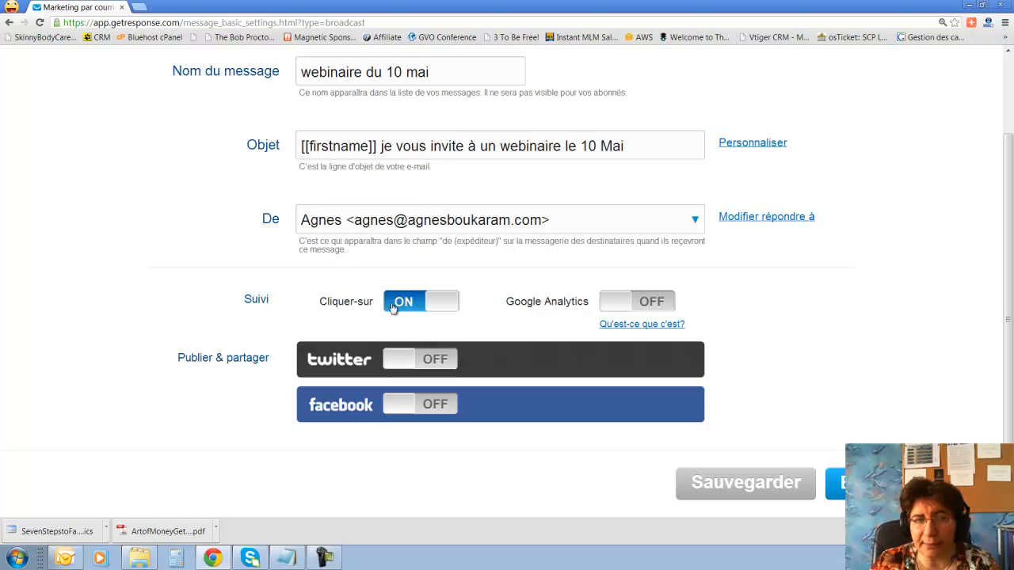
click(439, 306)
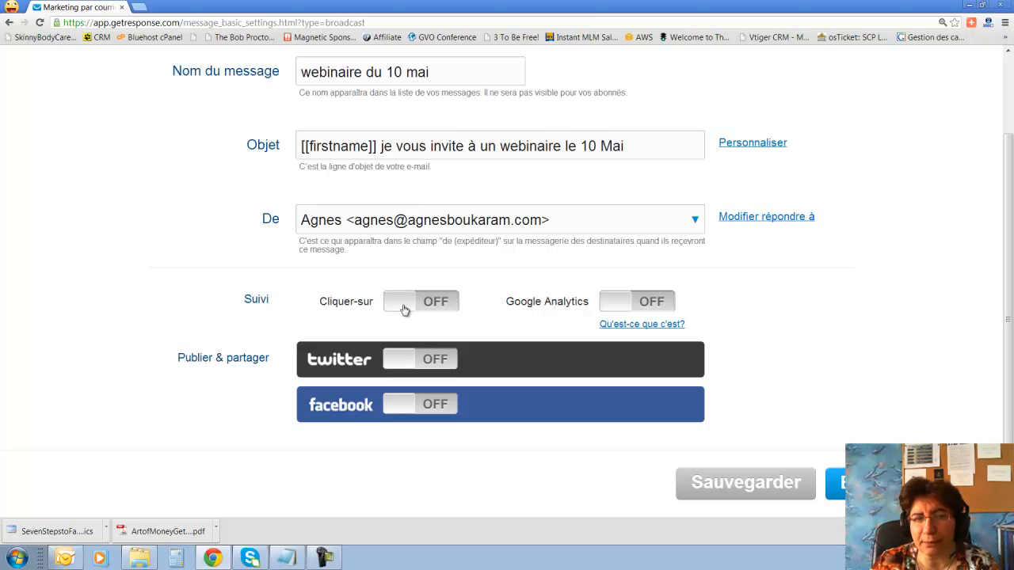
click(403, 309)
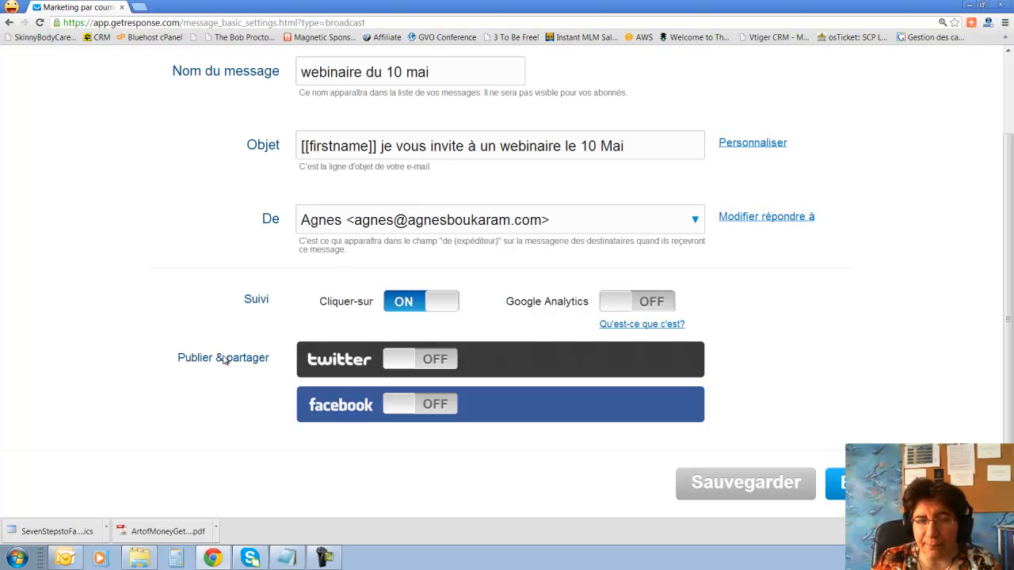
click(404, 361)
scroll(570, 306, down, 2)
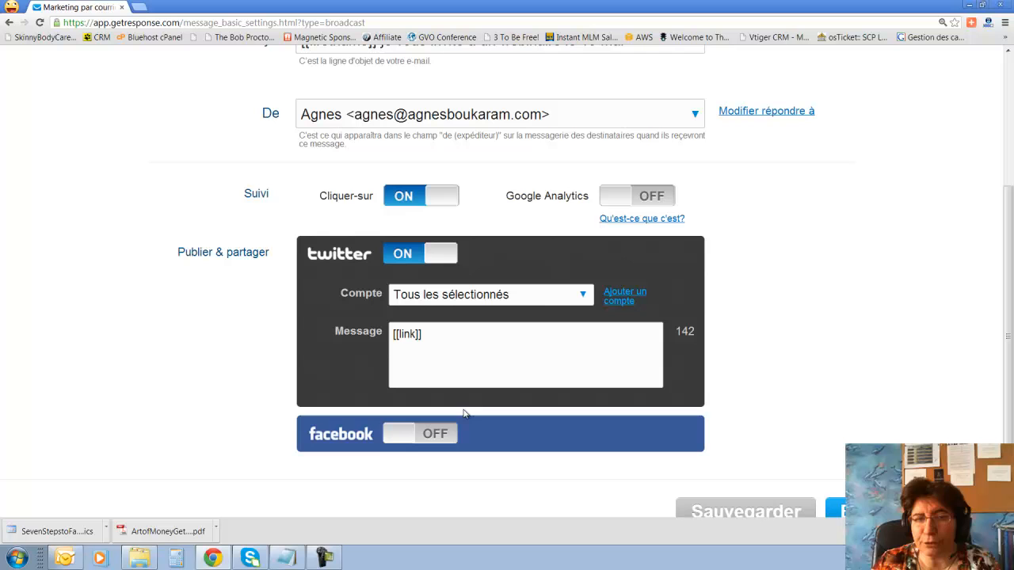
click(584, 296)
click(497, 354)
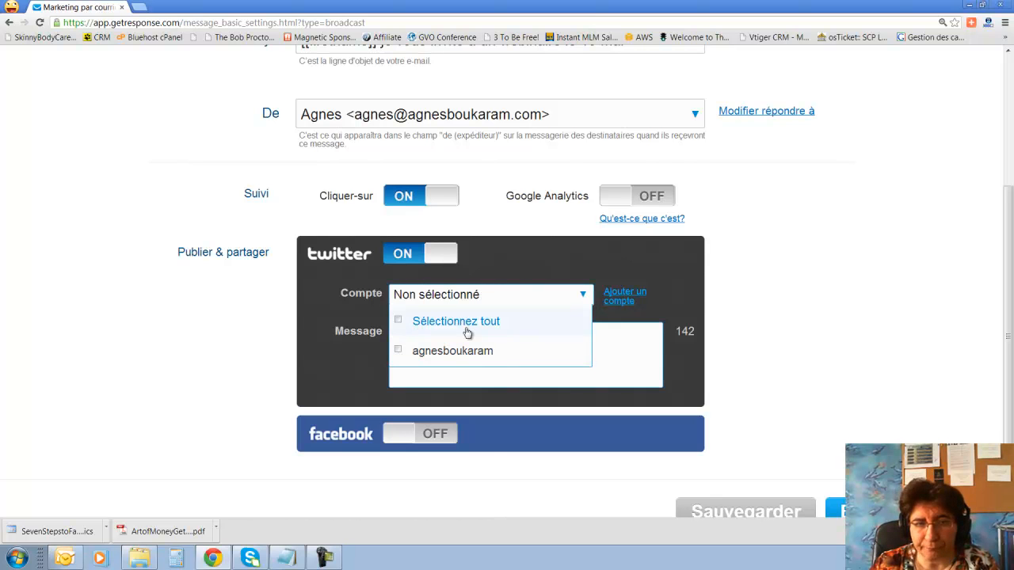
click(397, 351)
click(343, 320)
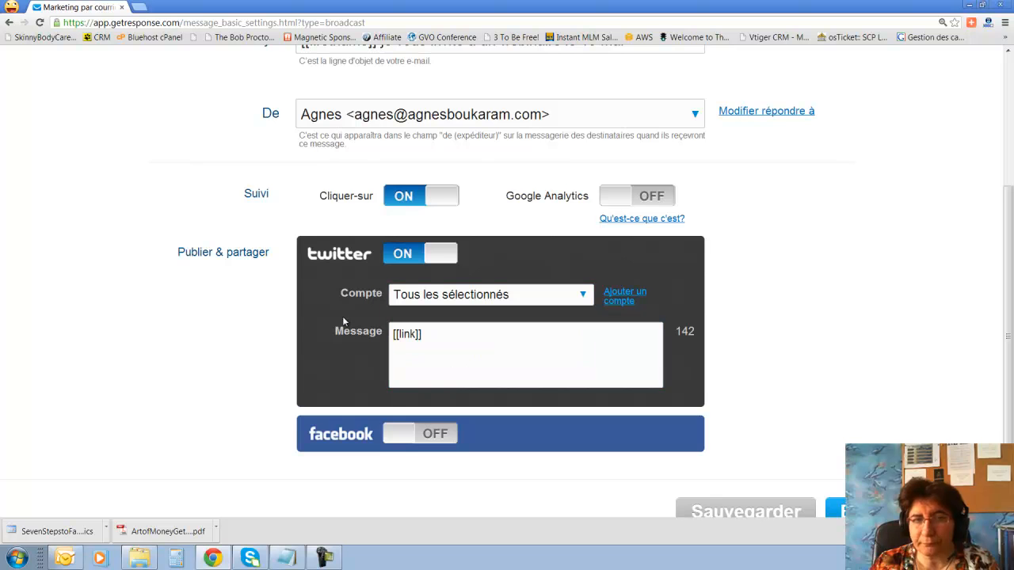
scroll(332, 359, down, 1)
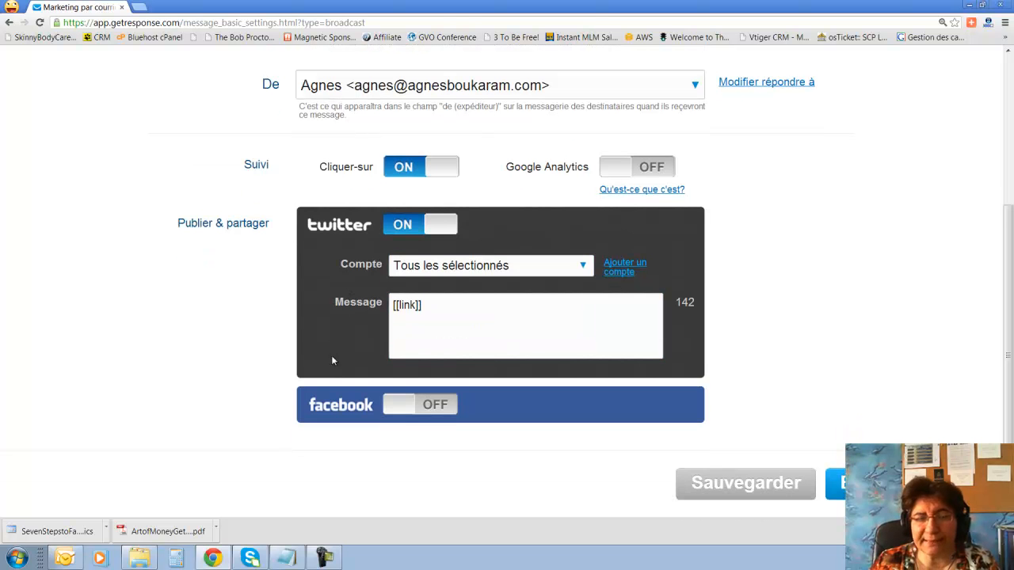
click(400, 407)
scroll(398, 409, down, 2)
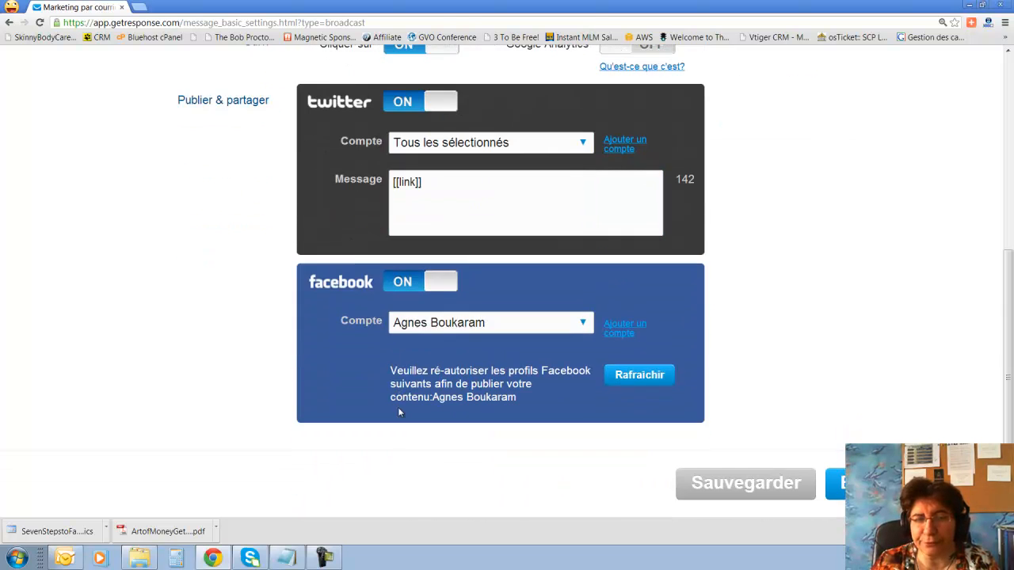
click(441, 282)
click(446, 225)
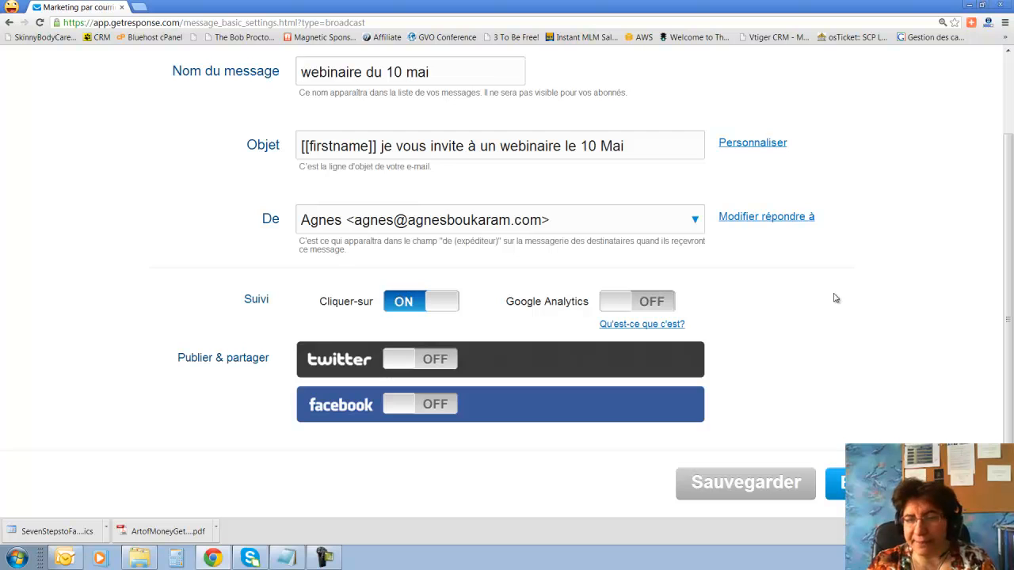
click(836, 483)
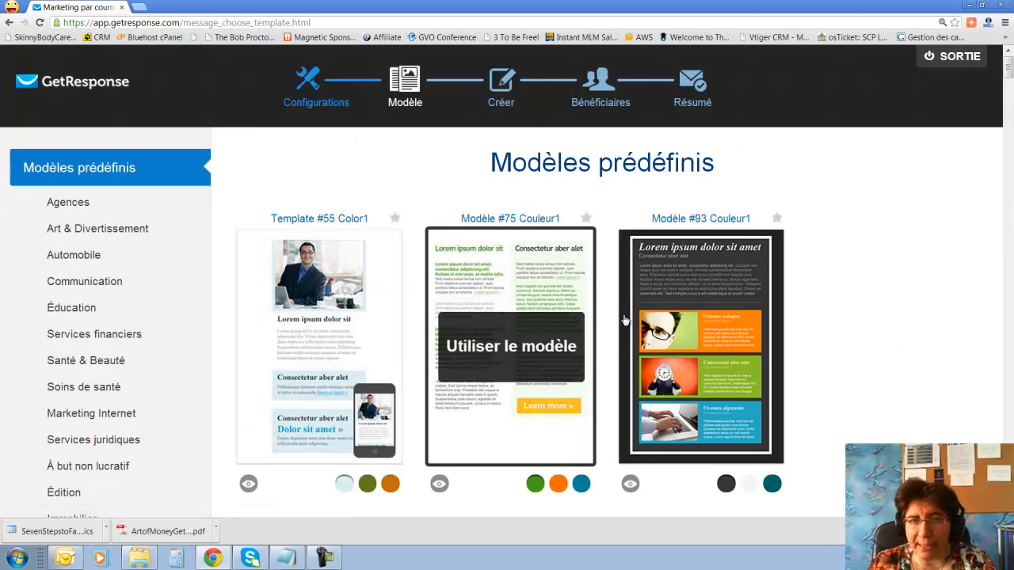
List the Partir de zéro layouts, including Modèle vierge and the one-, two- and three-column designs.
scroll(252, 302, down, 2)
scroll(252, 301, down, 1)
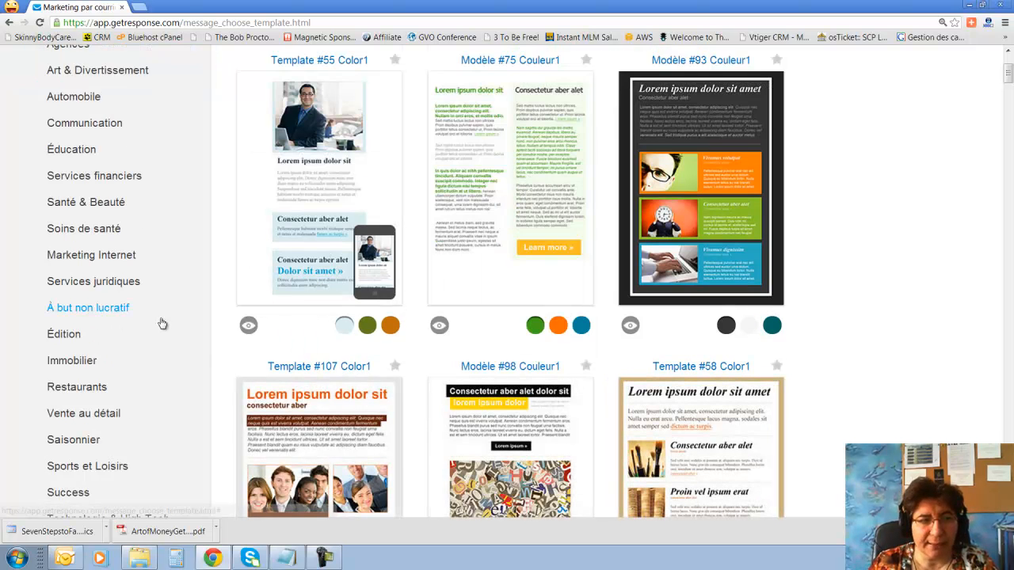
scroll(160, 325, down, 2)
scroll(163, 327, down, 3)
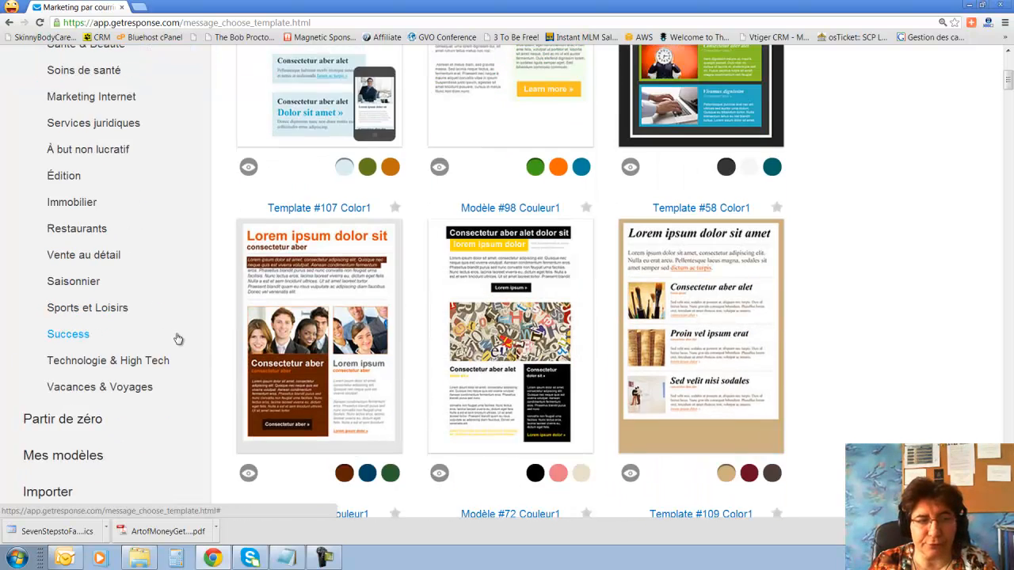
click(93, 317)
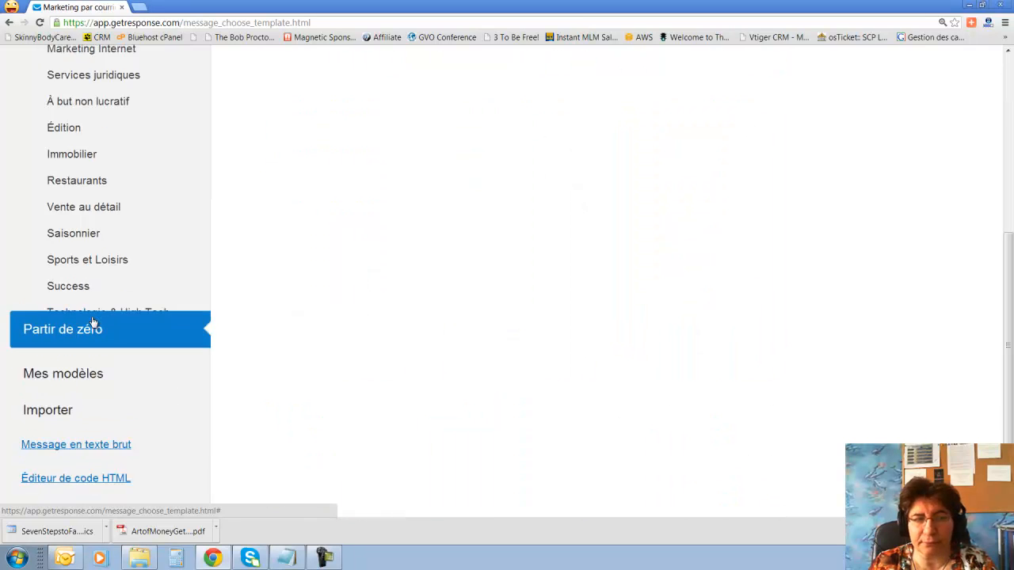
scroll(93, 318, down, 2)
Choose the blank template, set the message width to 320px, and add two text blocks.
mouse_move(710, 147)
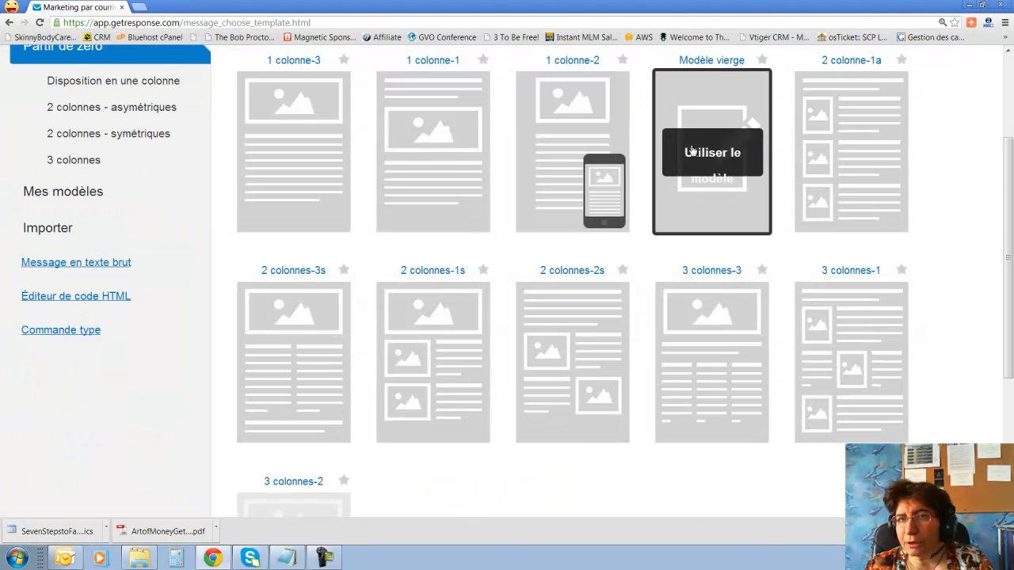
click(710, 151)
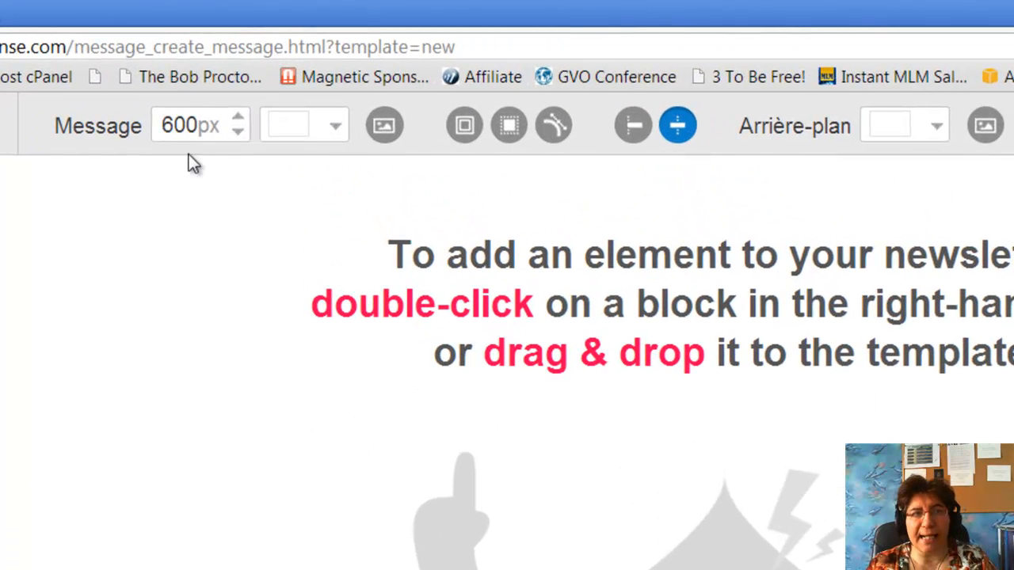
drag(164, 130, 179, 127)
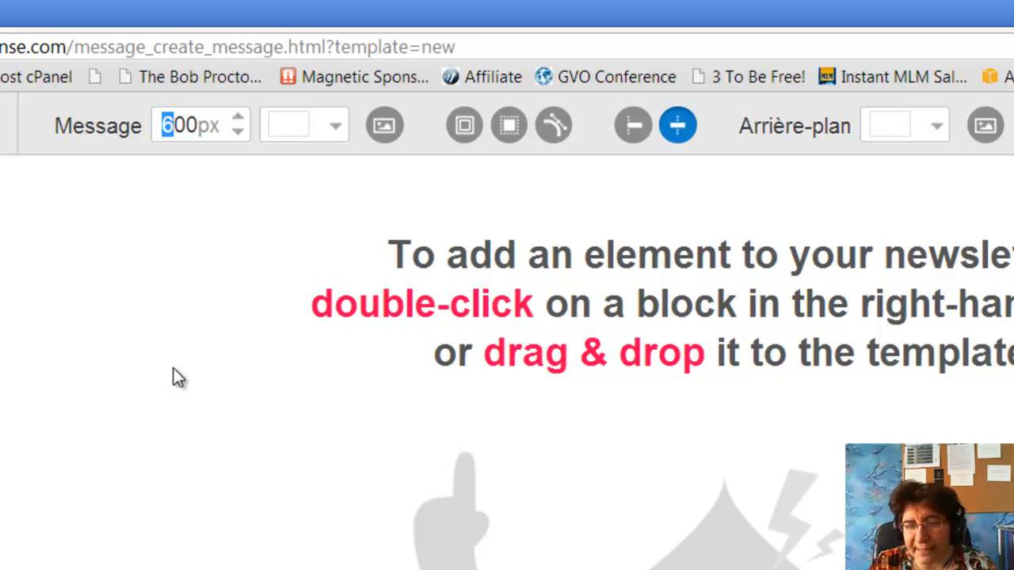
key(Delete)
key(Delete)
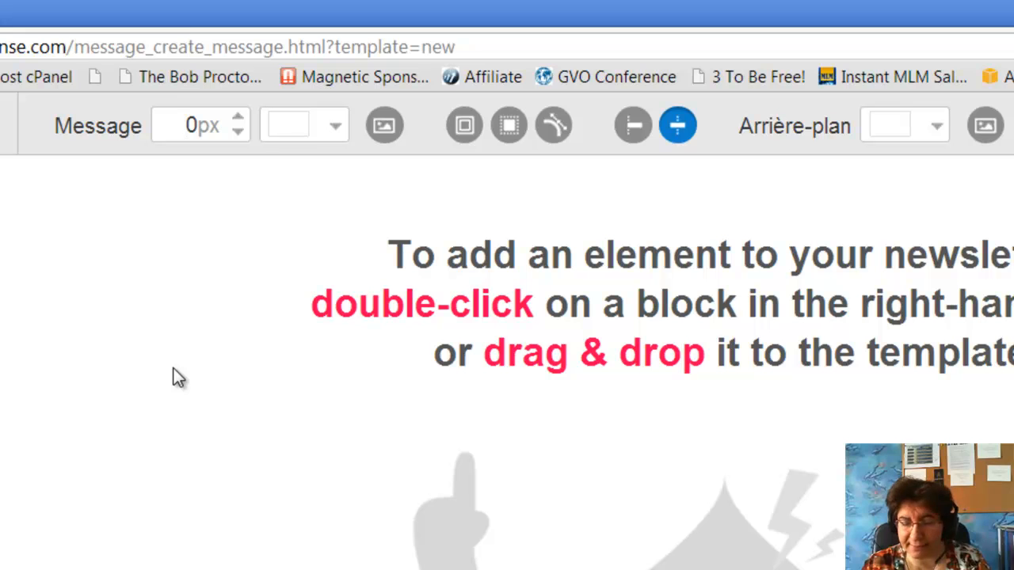
text(32)
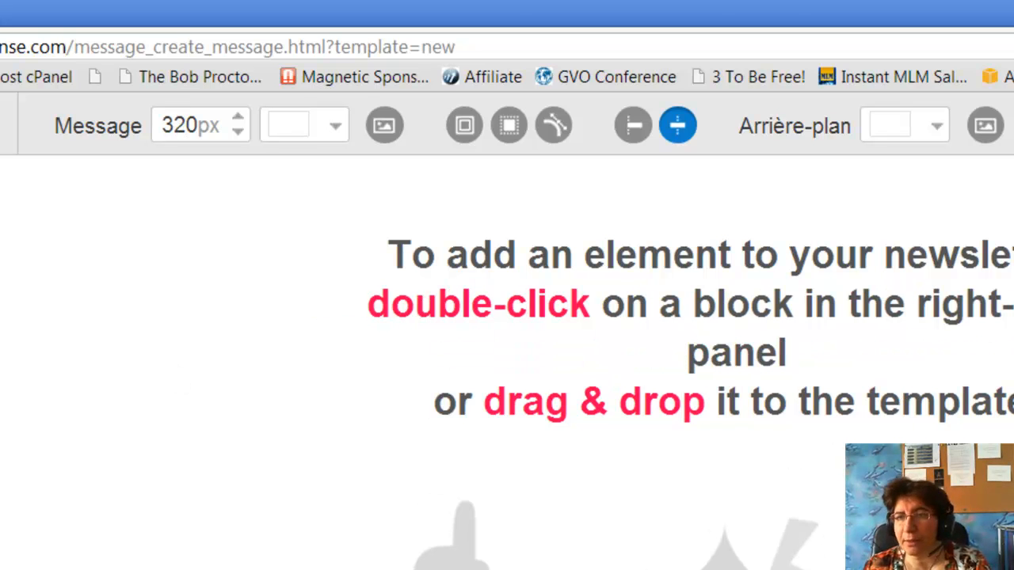
drag(1006, 269, 747, 273)
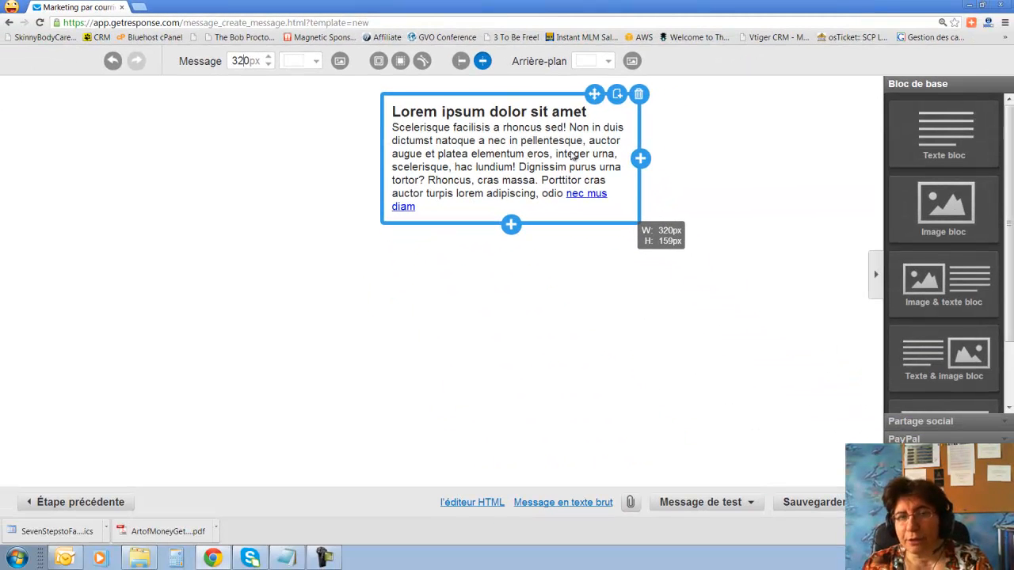
drag(949, 130, 555, 239)
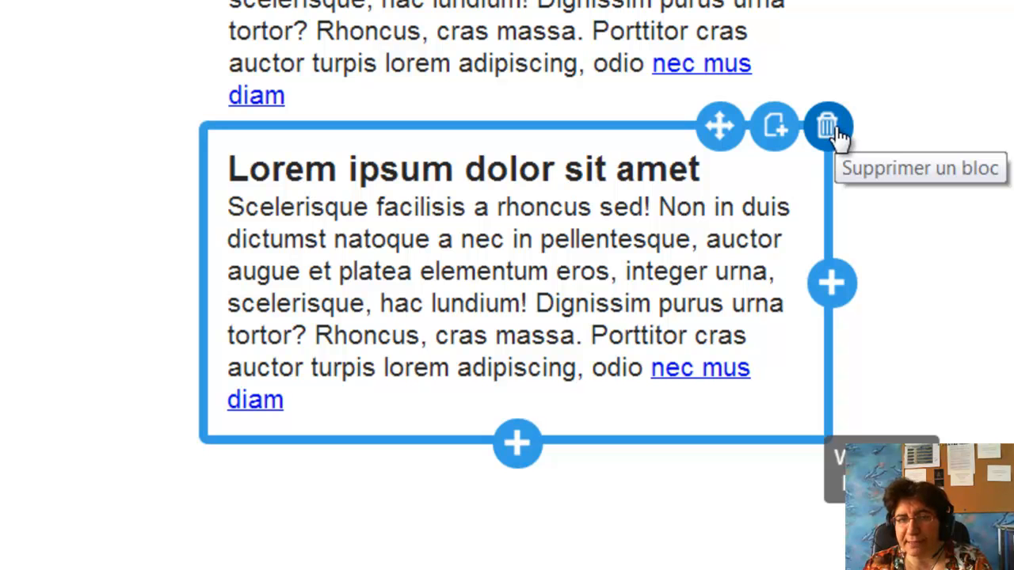
Delete the second text block and split the remaining block into two columns with an extra row.
click(827, 127)
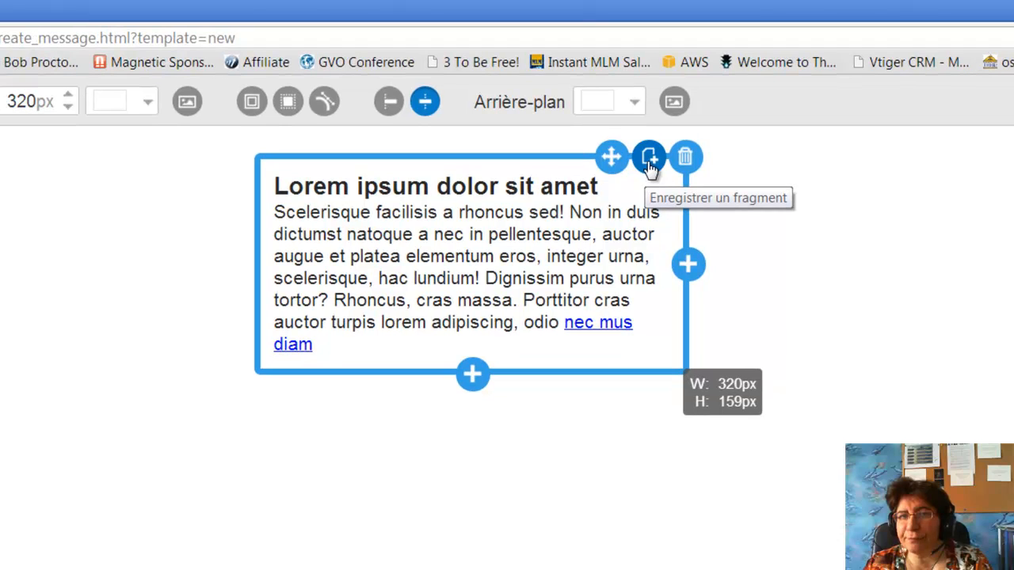
drag(611, 159, 644, 153)
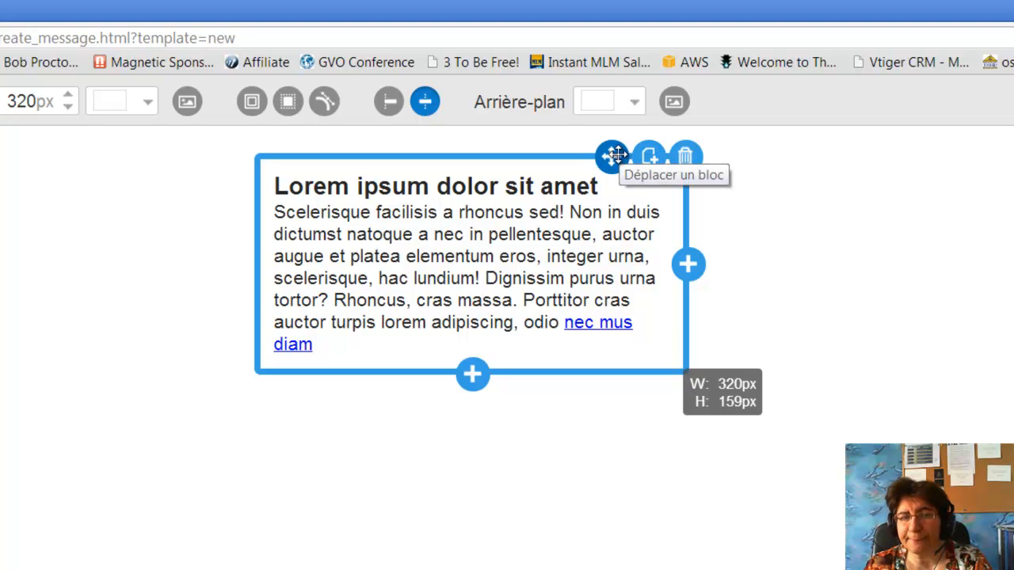
click(688, 265)
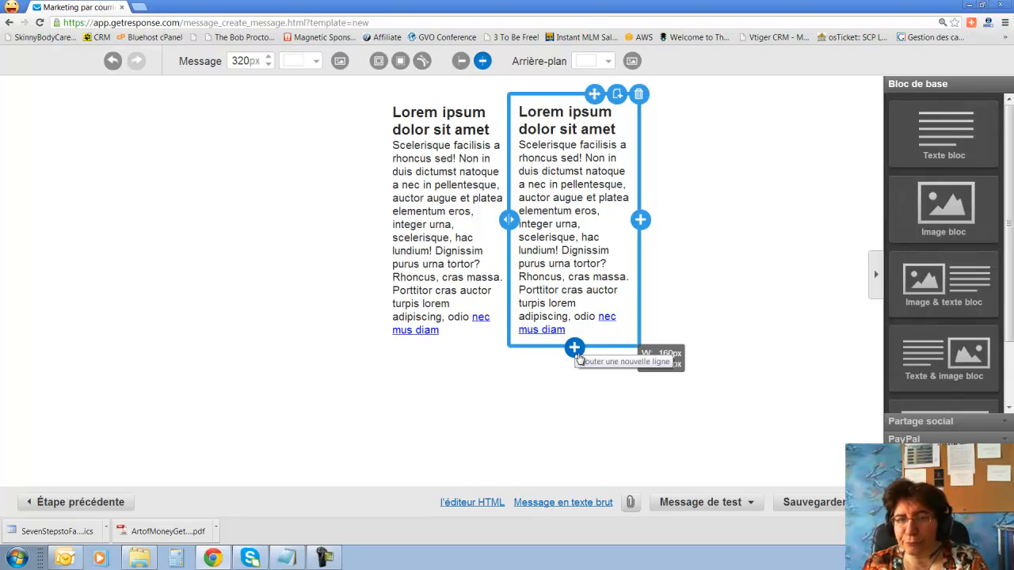
click(576, 348)
Save the text block as a reusable fragment, then delete the extra lower text blocks.
scroll(578, 380, down, 2)
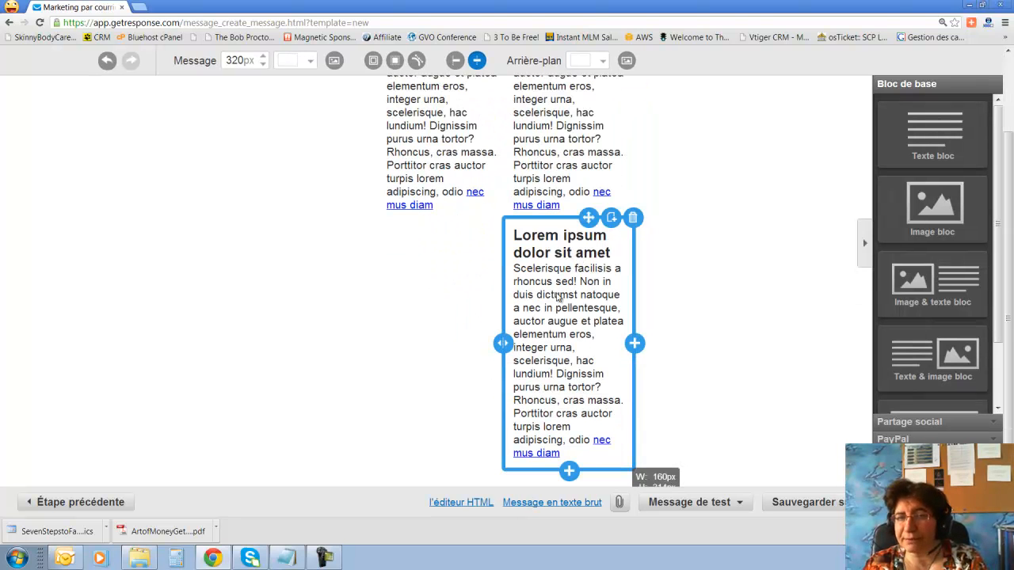
scroll(561, 387, up, 3)
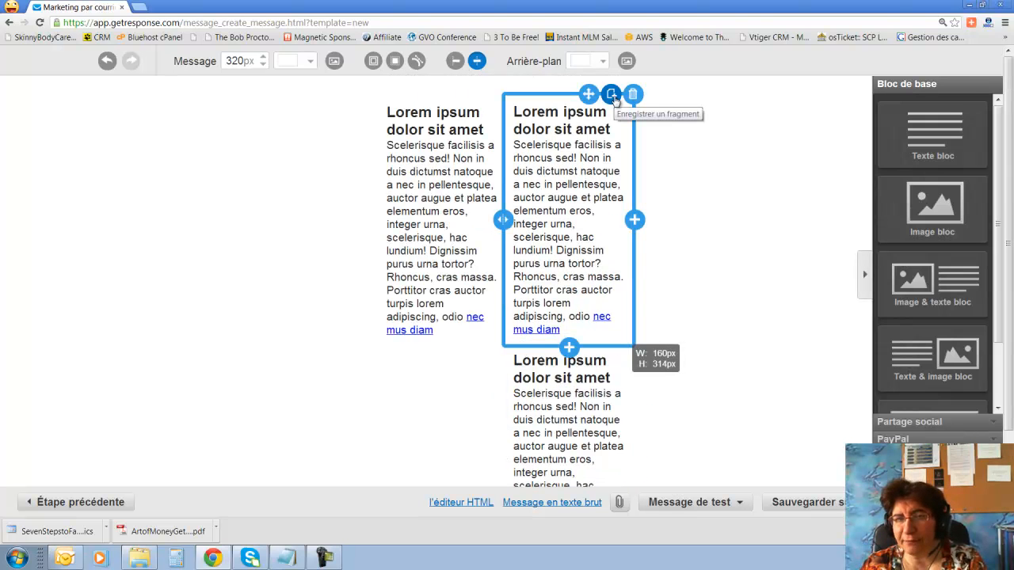
click(612, 95)
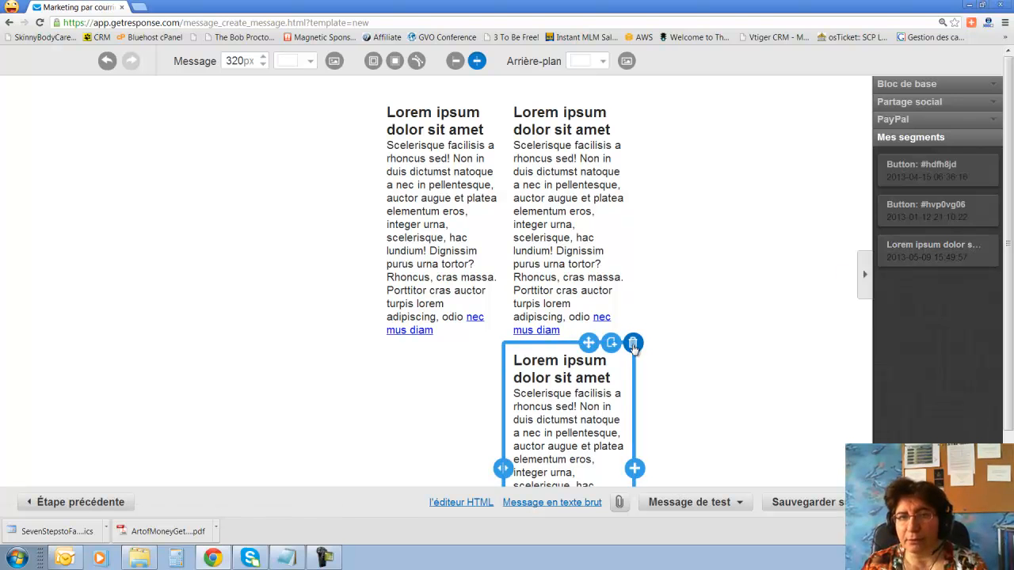
click(633, 342)
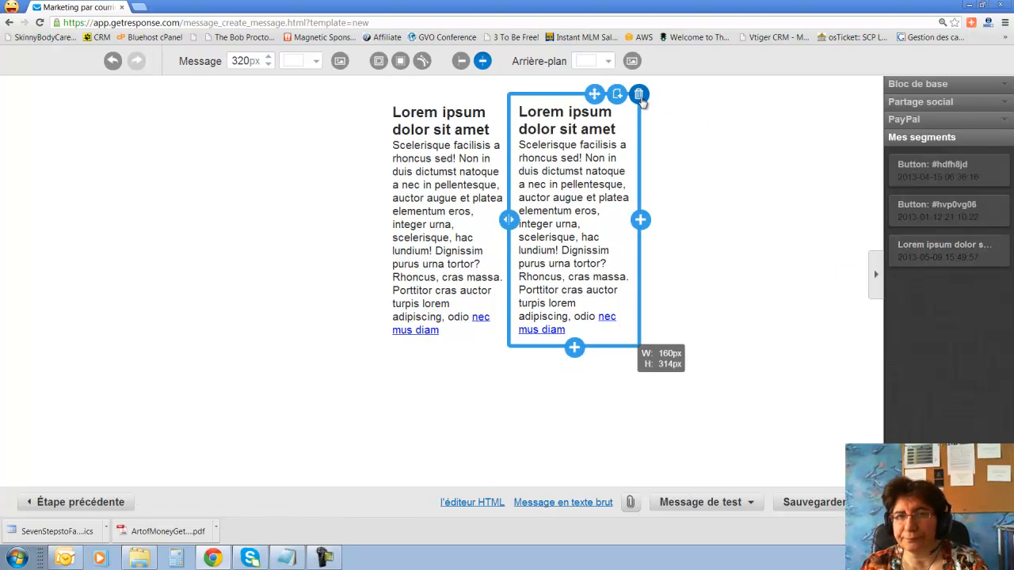
click(639, 95)
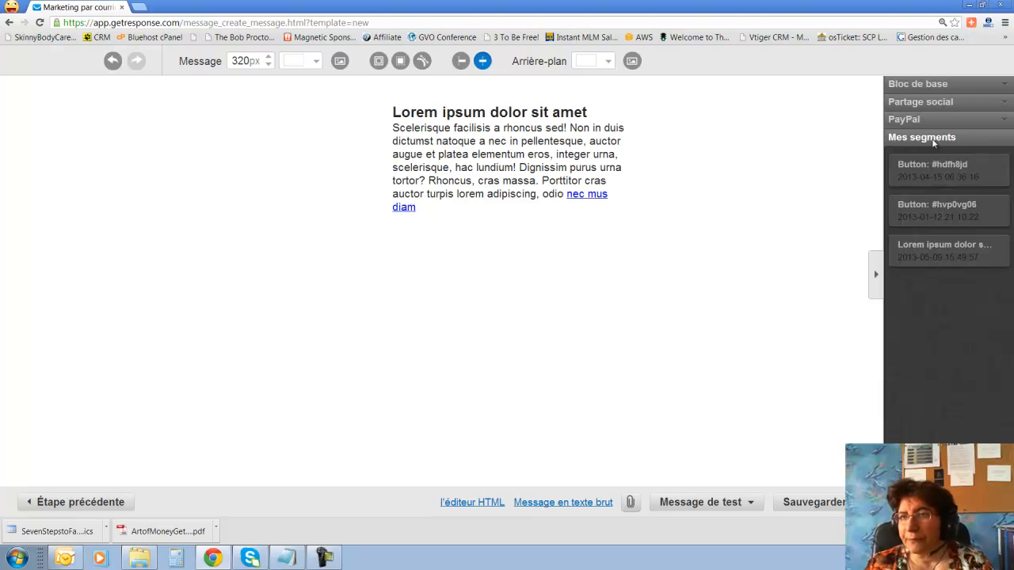
Add an image block below the text and remove the stray image placeholder inside the text block.
click(946, 84)
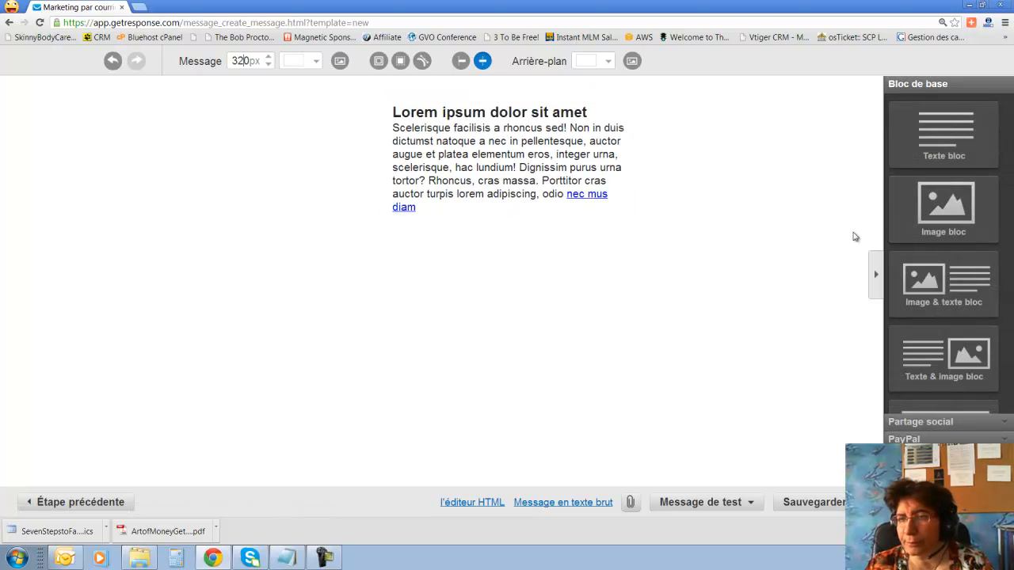
drag(935, 208, 528, 287)
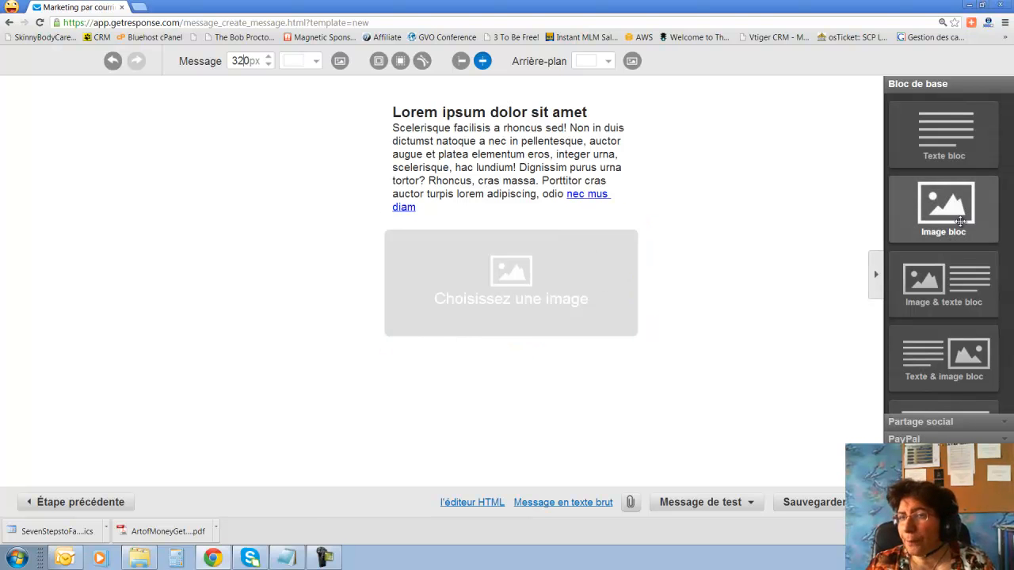
drag(954, 216, 456, 137)
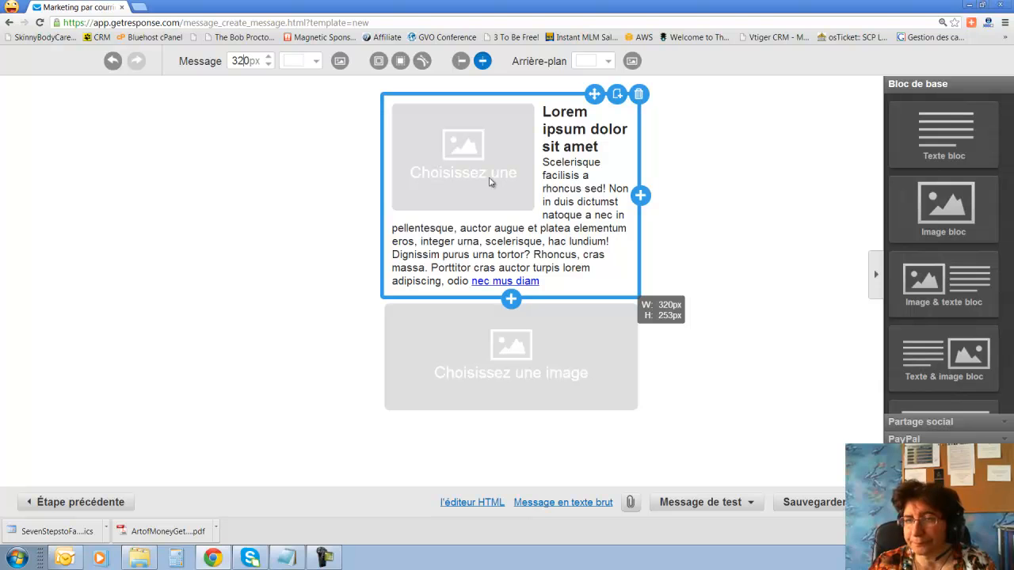
click(489, 170)
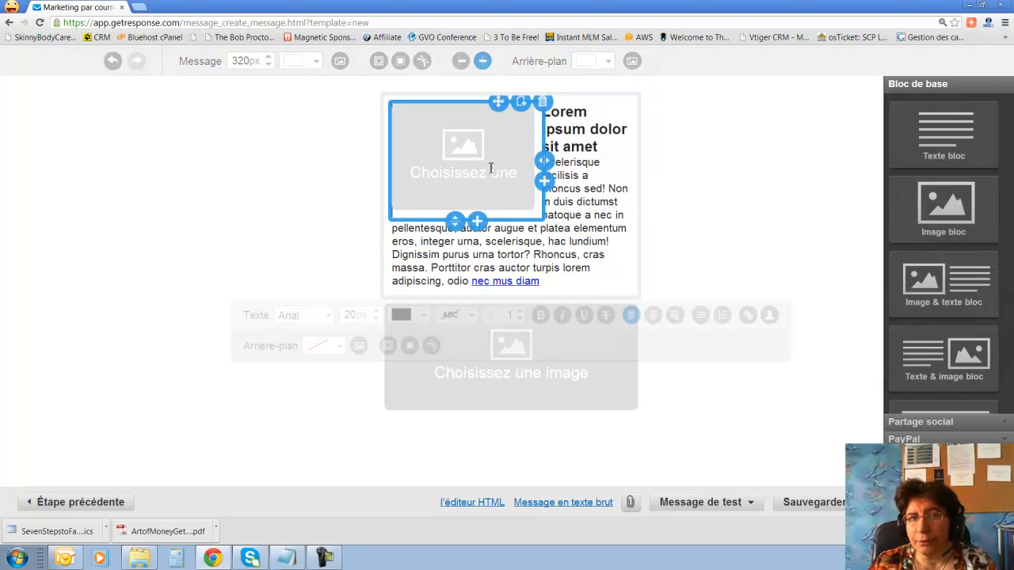
click(545, 104)
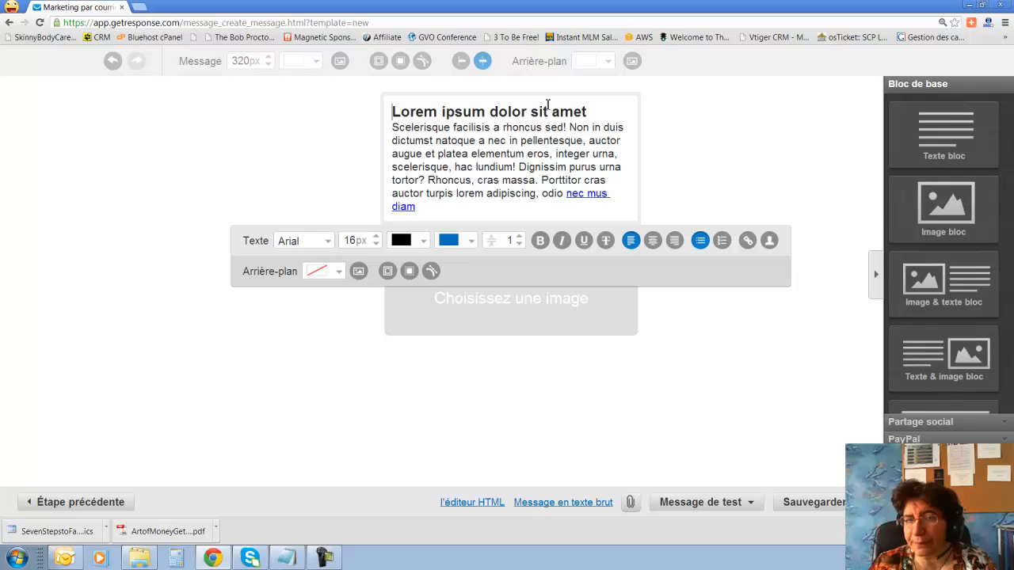
click(825, 351)
Add an image-and-text block and a row of social sharing buttons below the image.
drag(946, 279, 558, 408)
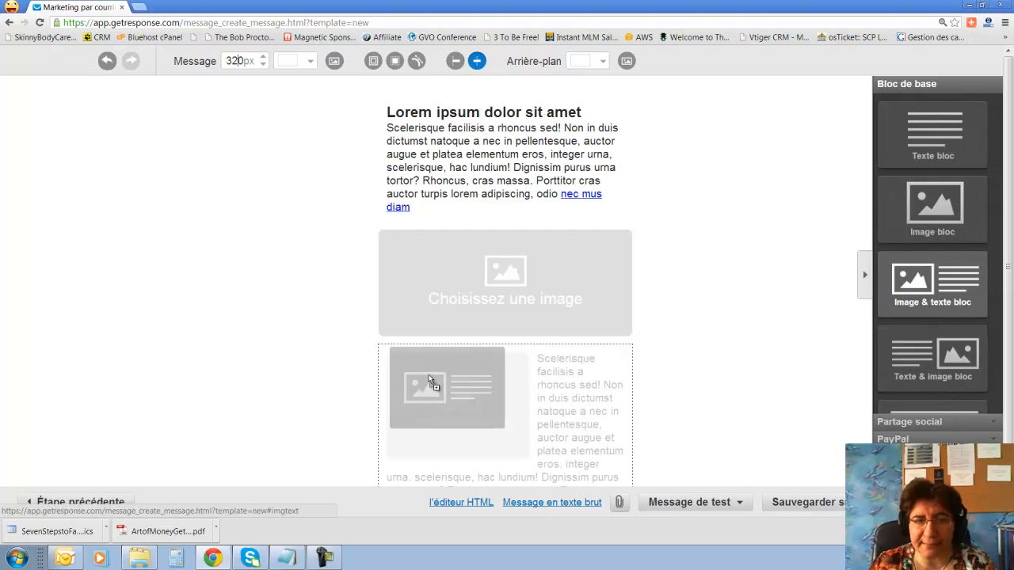
scroll(723, 279, down, 1)
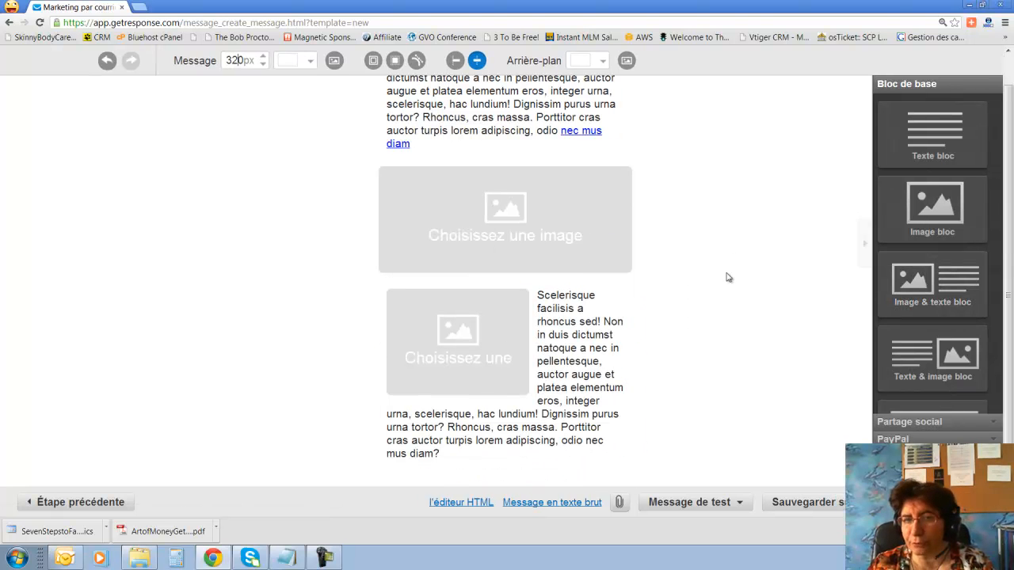
click(943, 419)
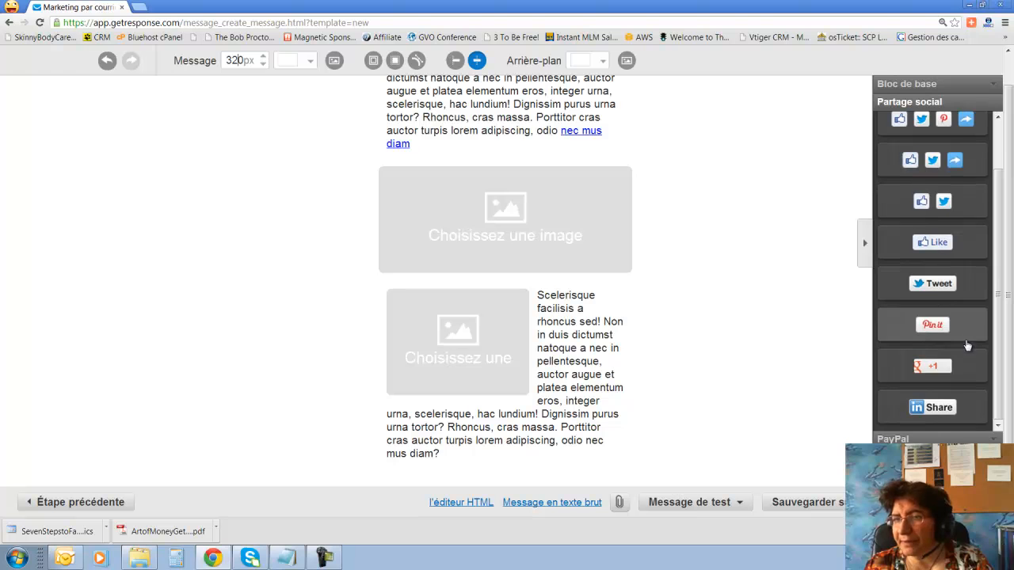
scroll(963, 332, up, 2)
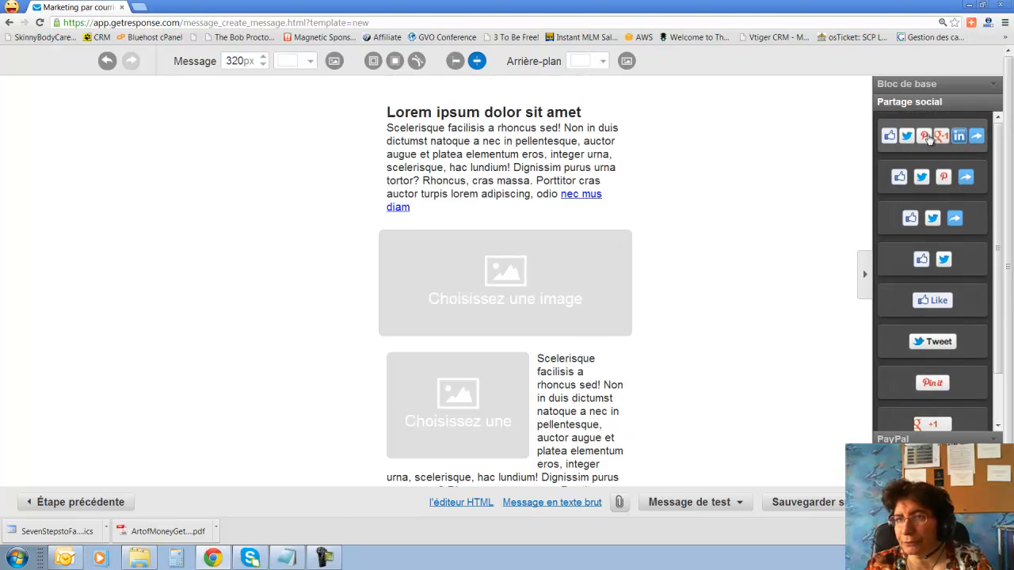
scroll(804, 219, down, 2)
drag(940, 139, 513, 443)
scroll(747, 357, down, 1)
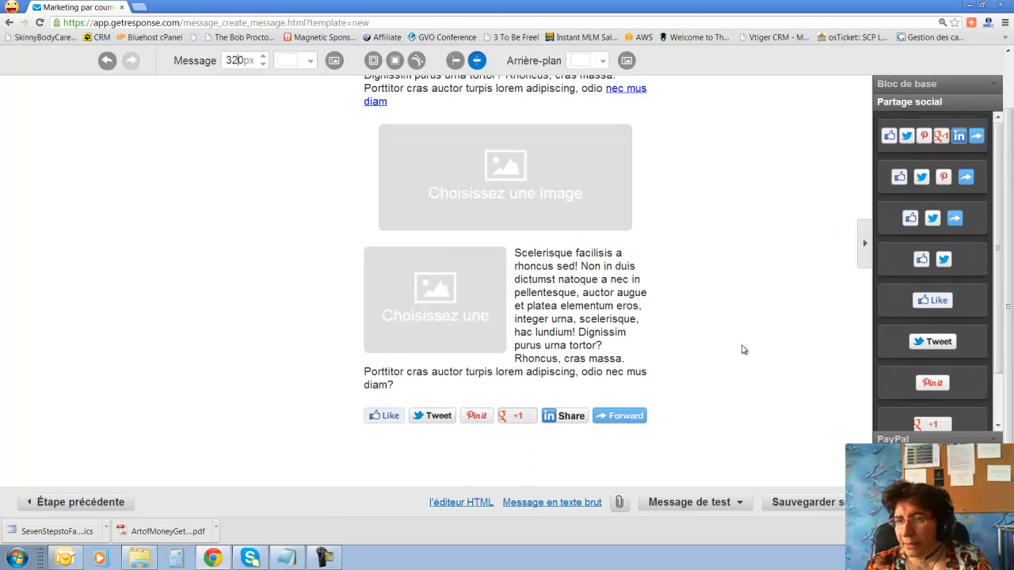
click(995, 439)
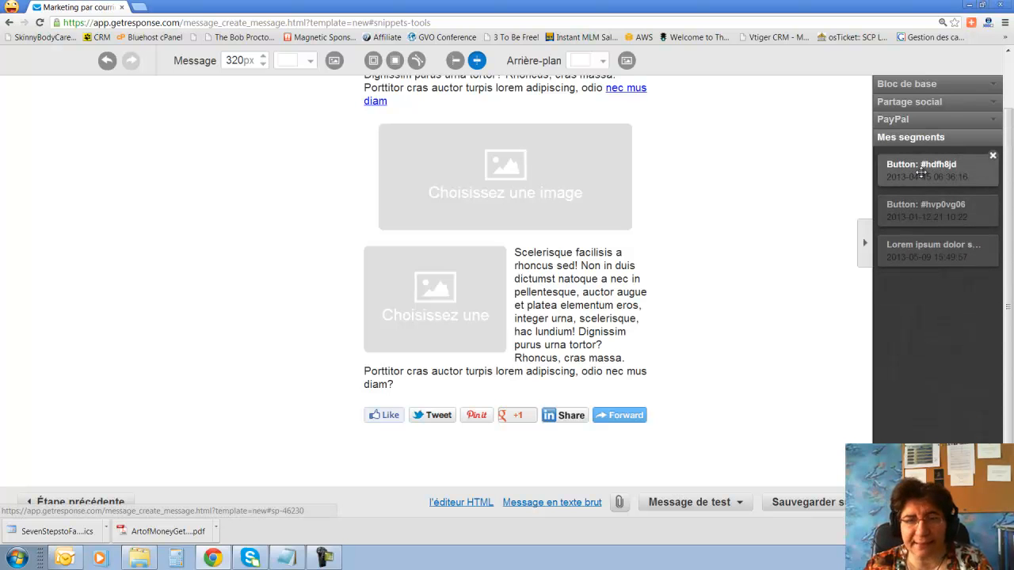
Insert the saved Click HERE and Inscription buttons and Lorem ipsum fragment, then delete that fragment from Mes segments.
drag(922, 172, 486, 400)
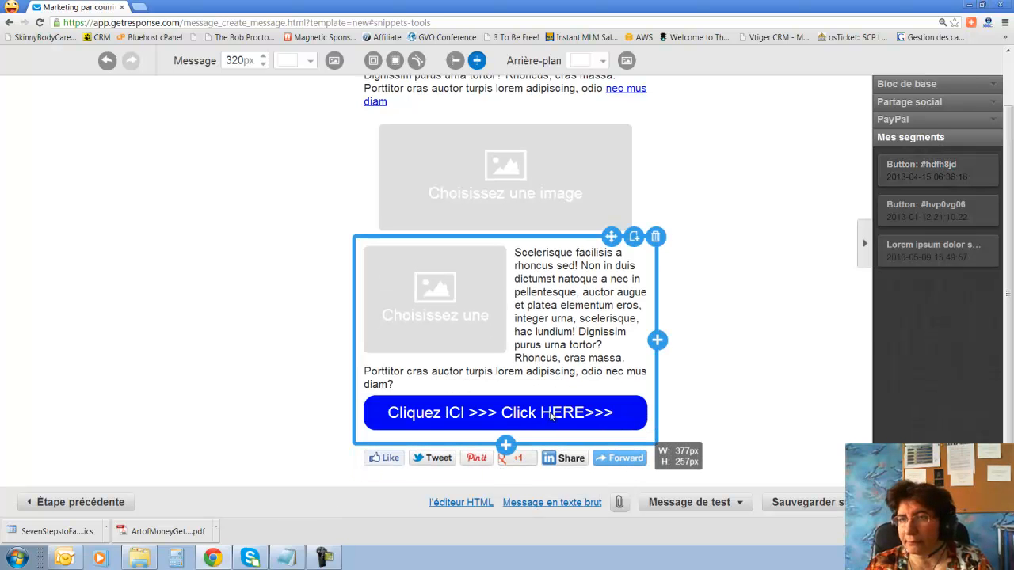
drag(935, 211, 547, 127)
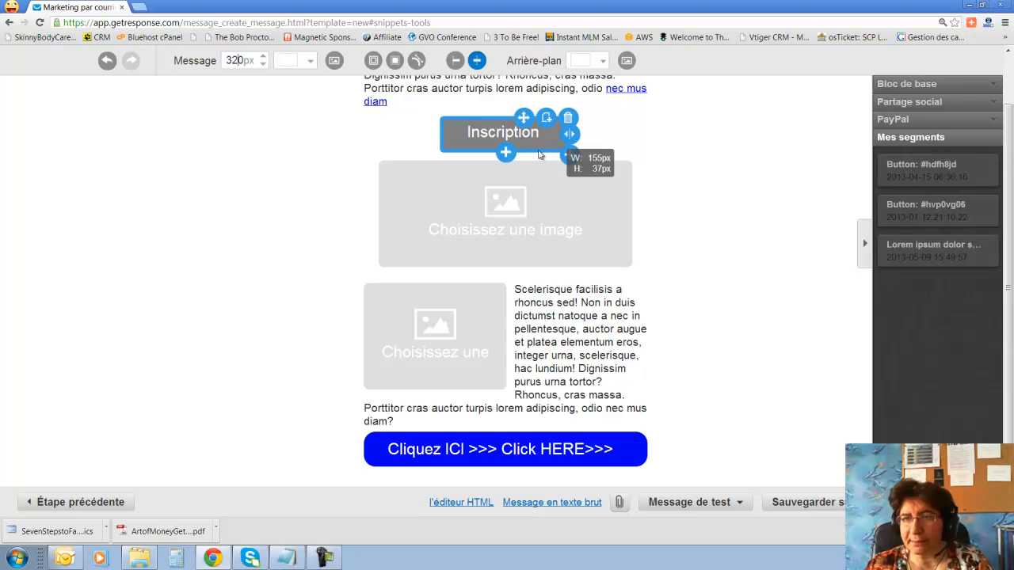
drag(954, 252, 481, 206)
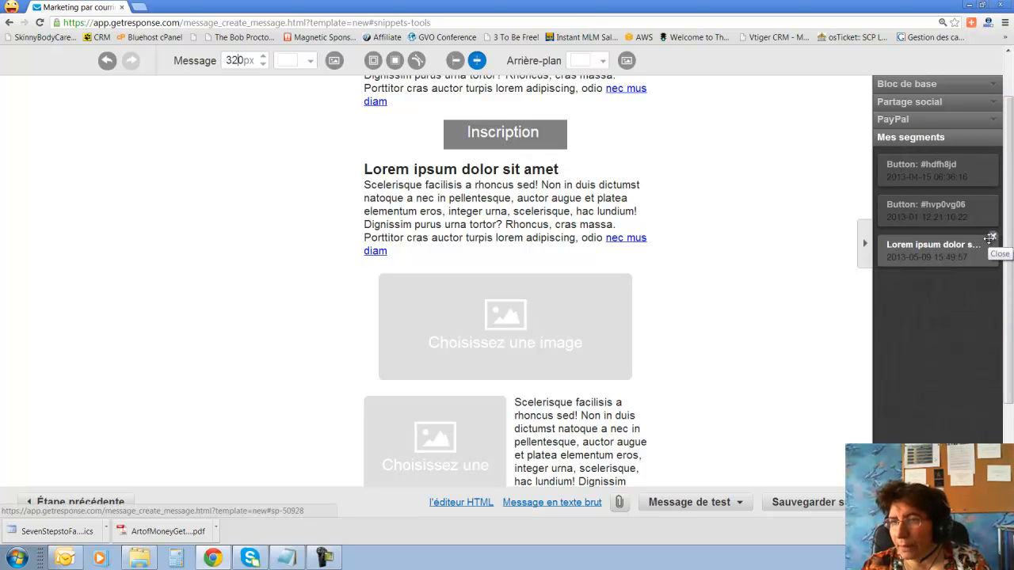
click(992, 238)
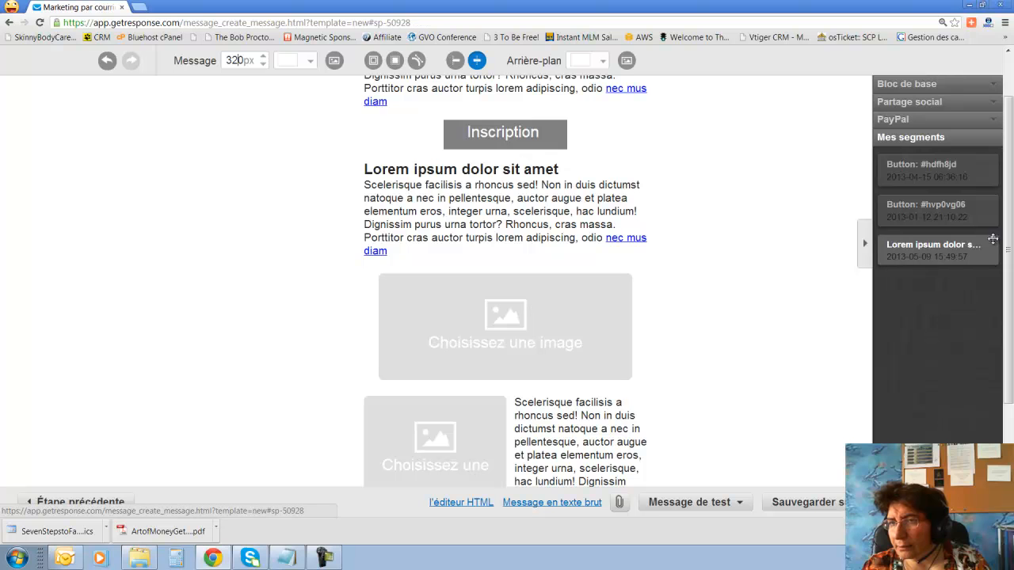
scroll(969, 252, up, 2)
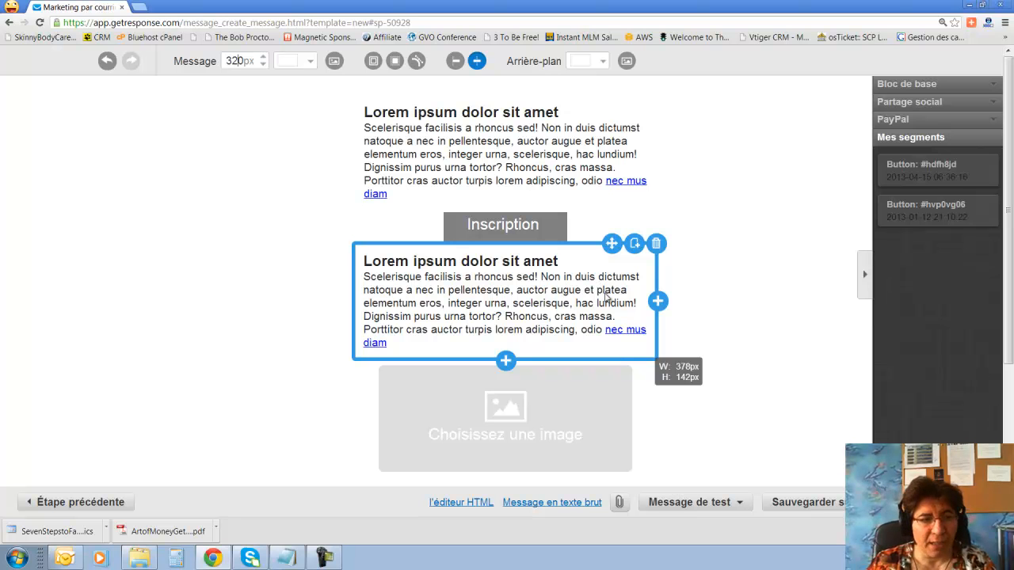
Replace the first block's placeholder with lines 'je mdfjdkfdjfdkff', 'dfdfjdfkjdfjdkfj' and 'fdfdfkdfjkdjfkdjfkjdfkj'.
click(623, 168)
drag(363, 112, 447, 202)
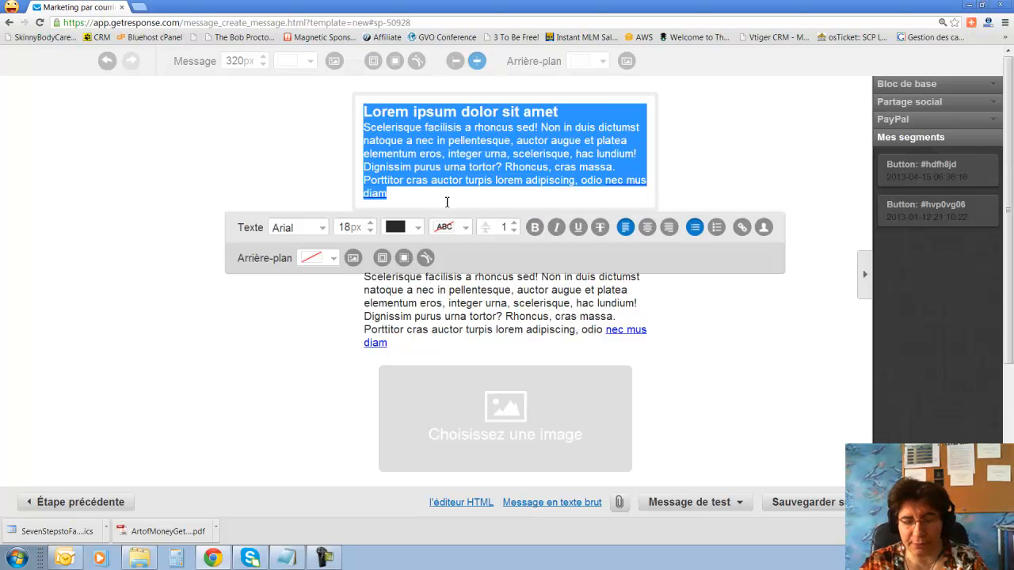
text(je m)
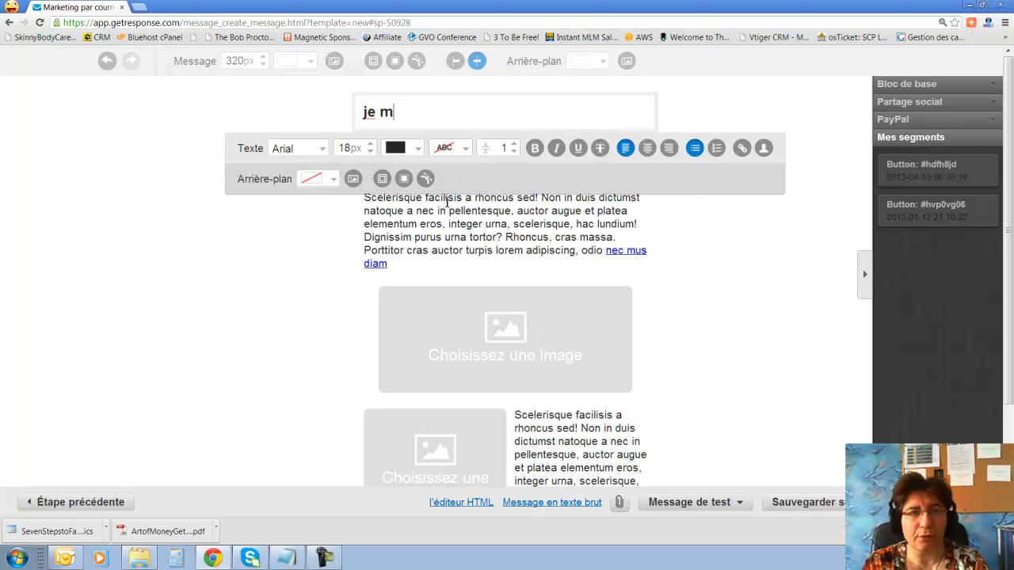
text(dfjdkfdjfdkff)
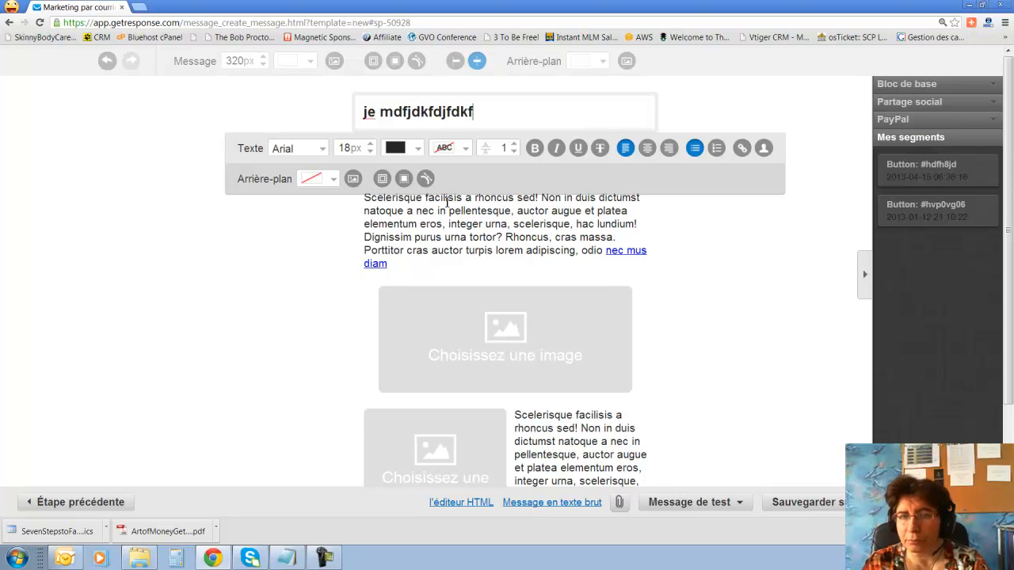
key(Return)
text(dfdfjdfkjdfjdkfj)
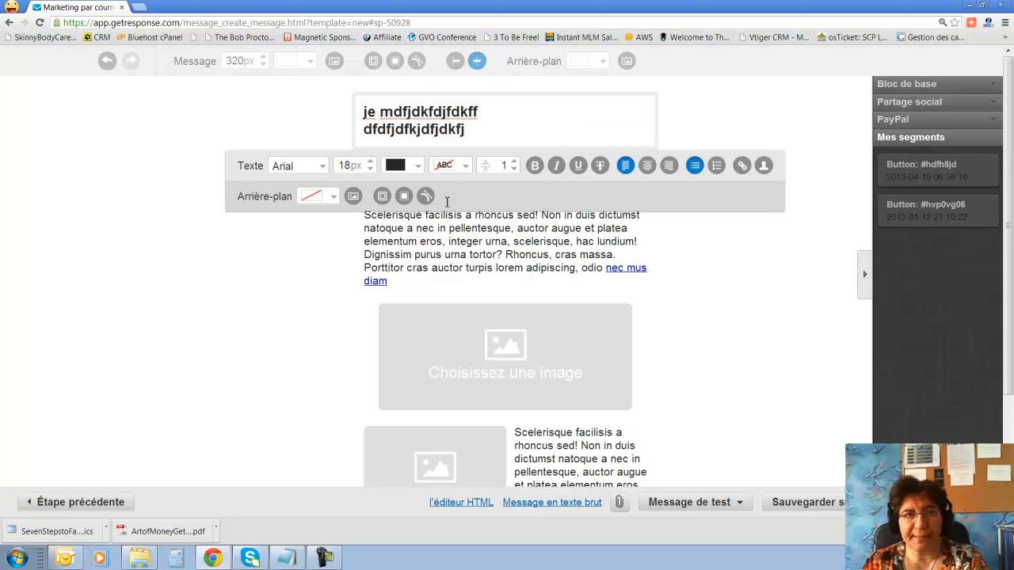
key(Return)
key(Return)
text(fdfdfkdfjkdjfkdjfkjdfkj)
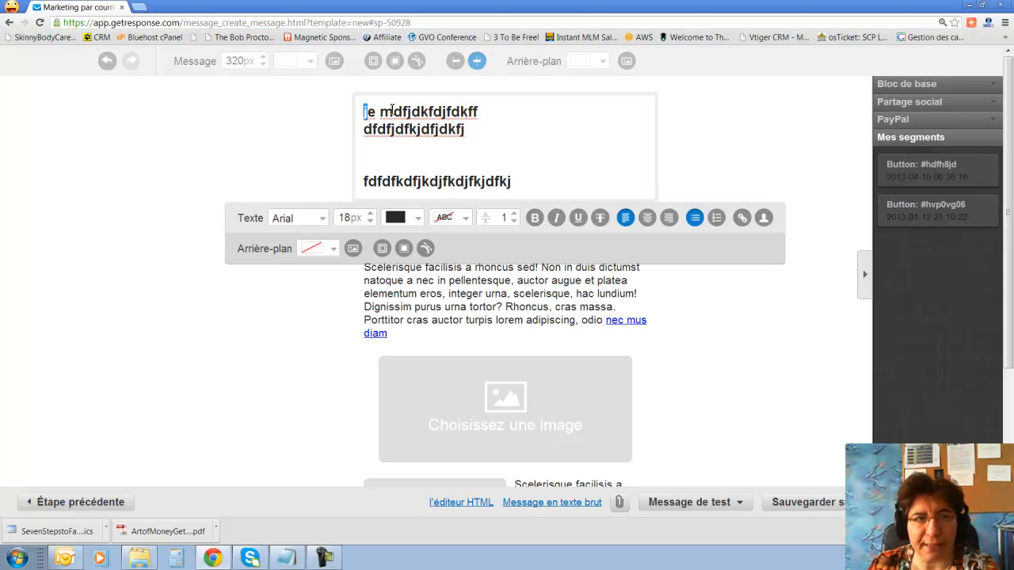
drag(364, 110, 498, 129)
click(310, 224)
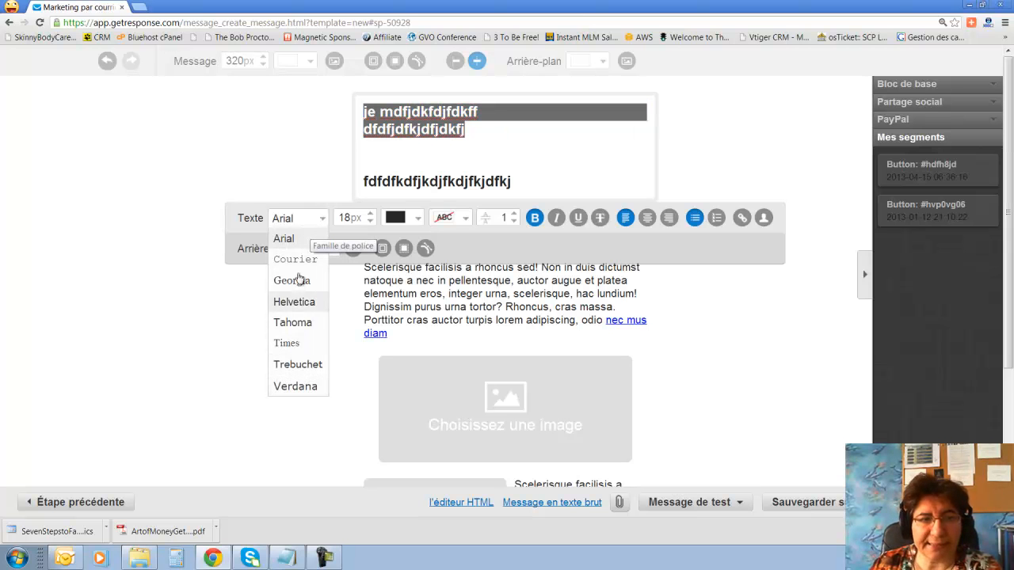
Set the font size of the first two lines to 14px.
click(335, 197)
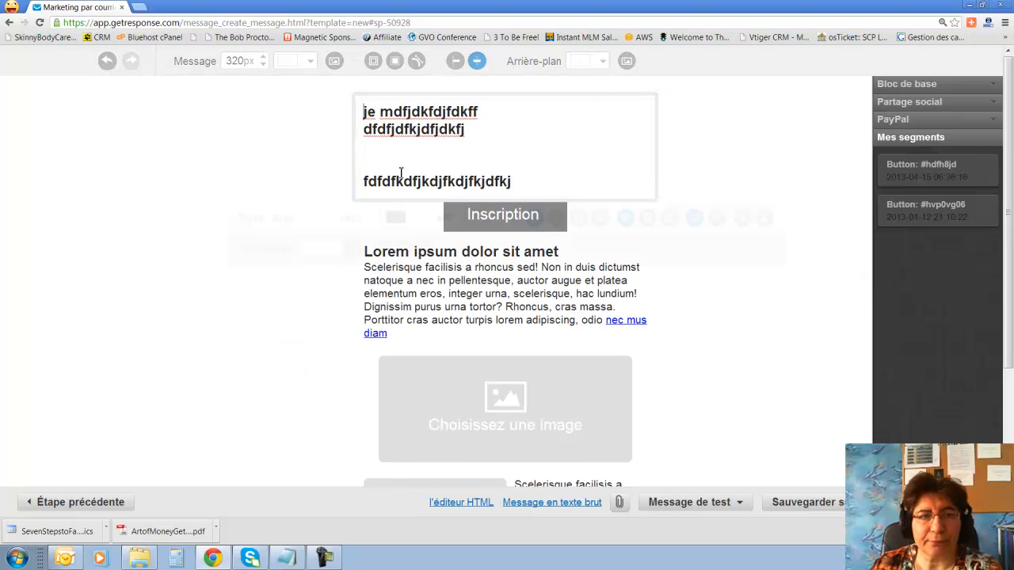
click(400, 173)
drag(393, 112, 465, 130)
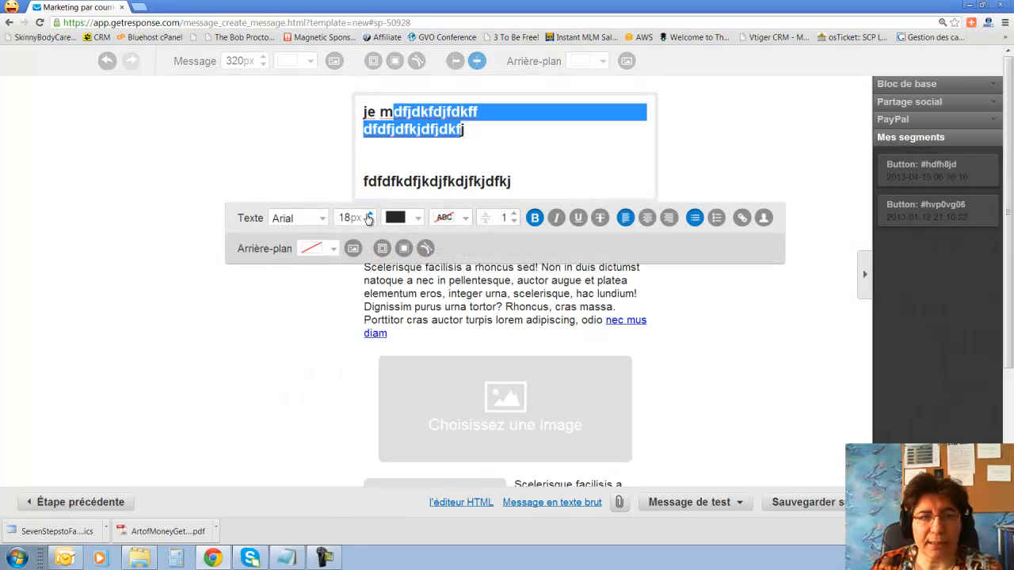
click(370, 214)
click(371, 227)
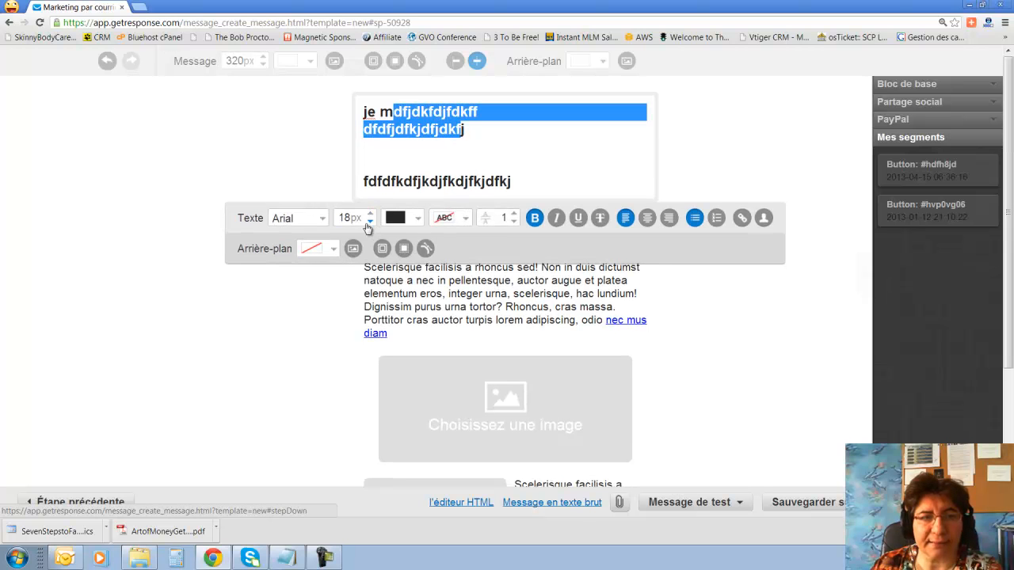
click(354, 223)
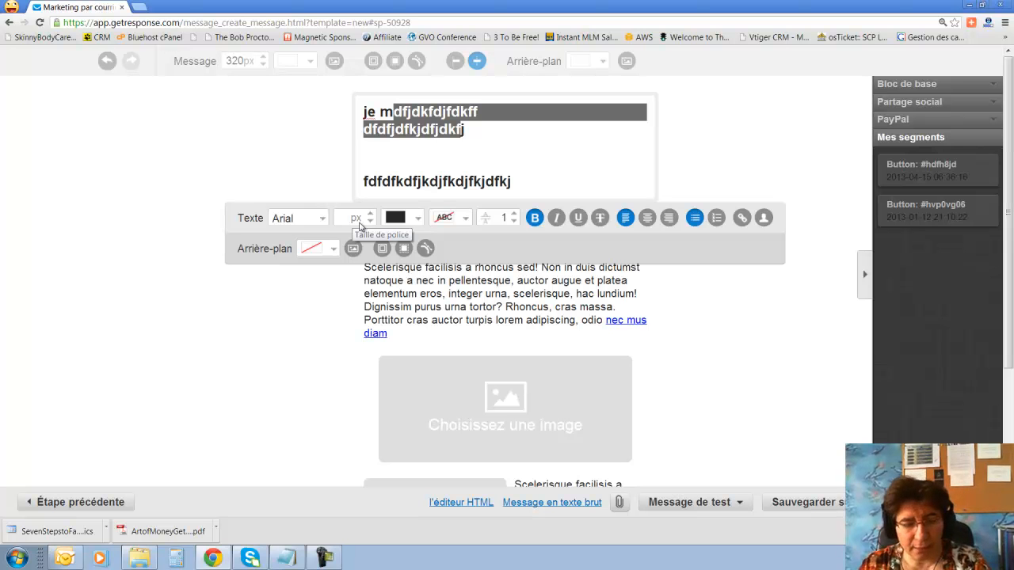
text(14)
key(Return)
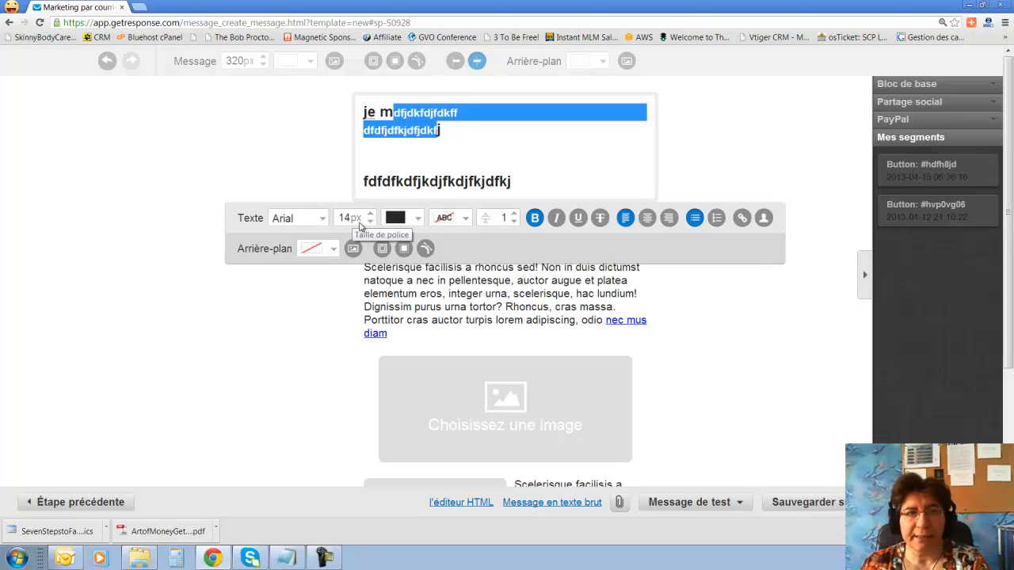
click(520, 123)
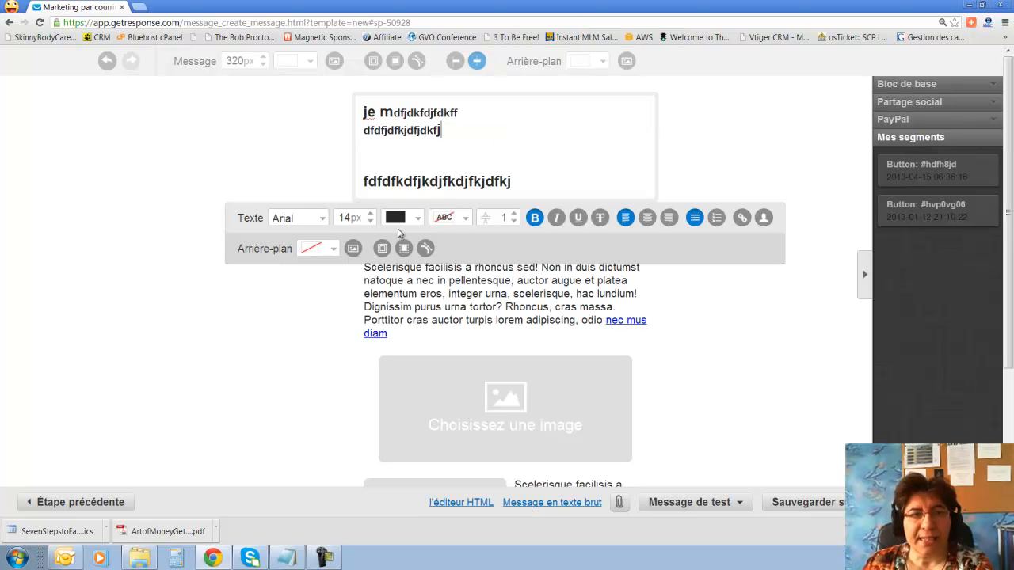
Colour the third line medium green.
drag(366, 181, 557, 177)
click(417, 219)
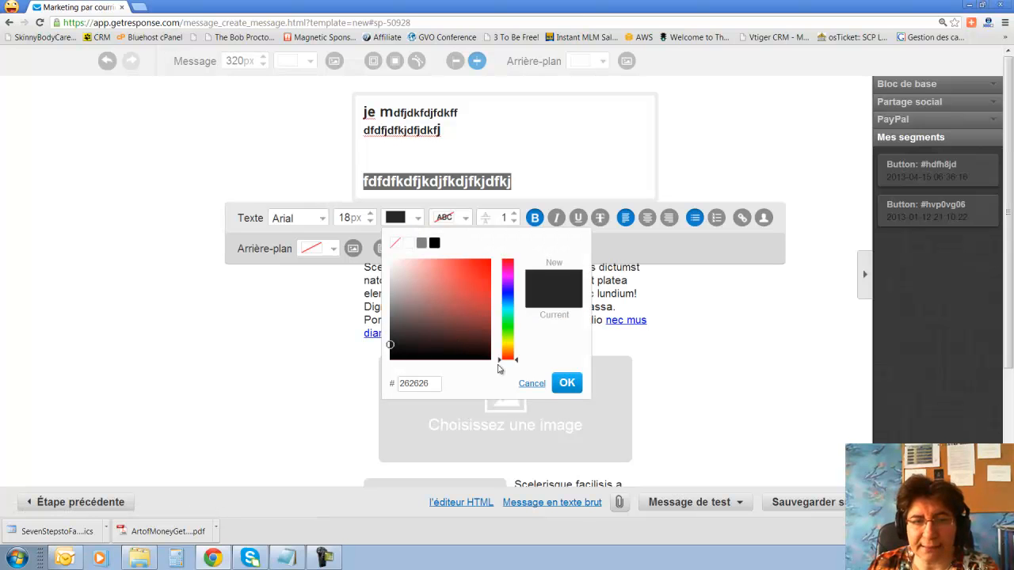
drag(502, 365, 507, 338)
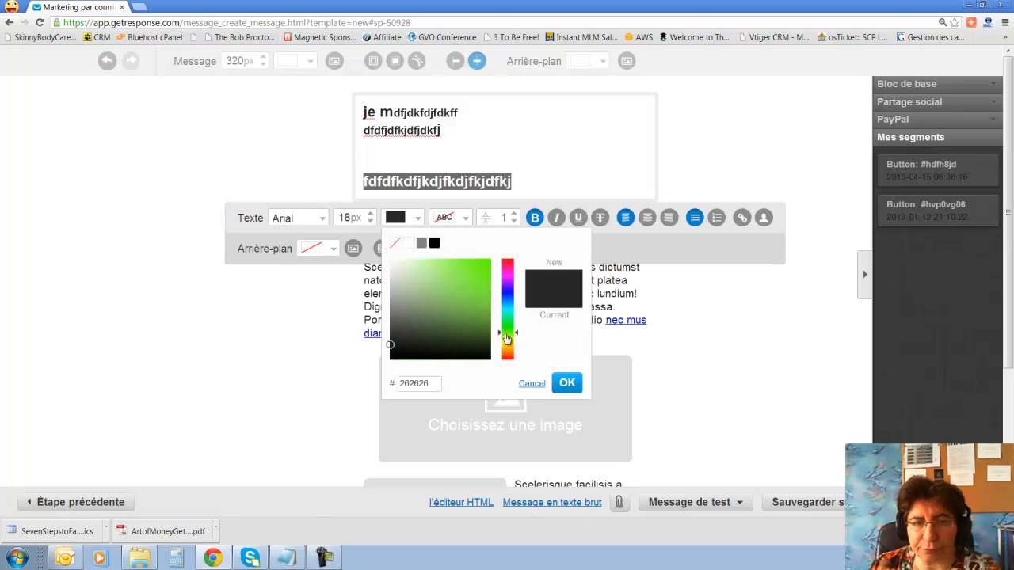
drag(391, 357, 448, 300)
click(566, 382)
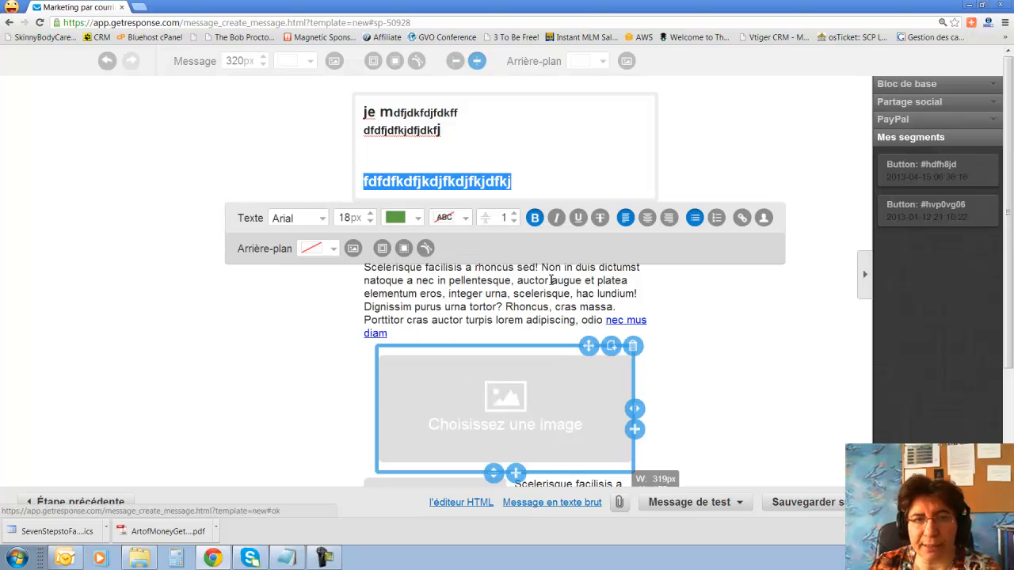
click(545, 170)
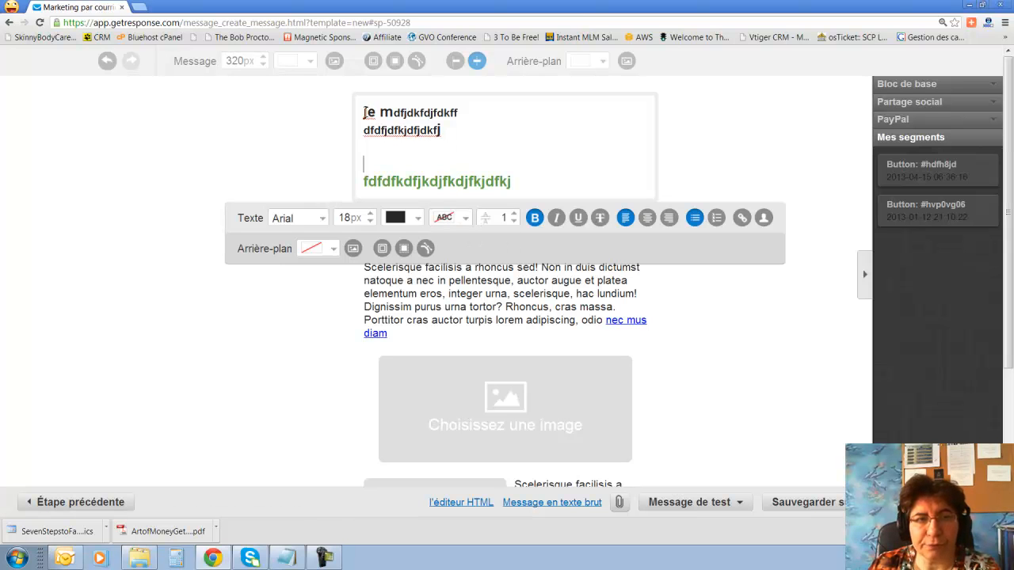
Give most of the first line a bright yellow highlight.
drag(363, 111, 475, 114)
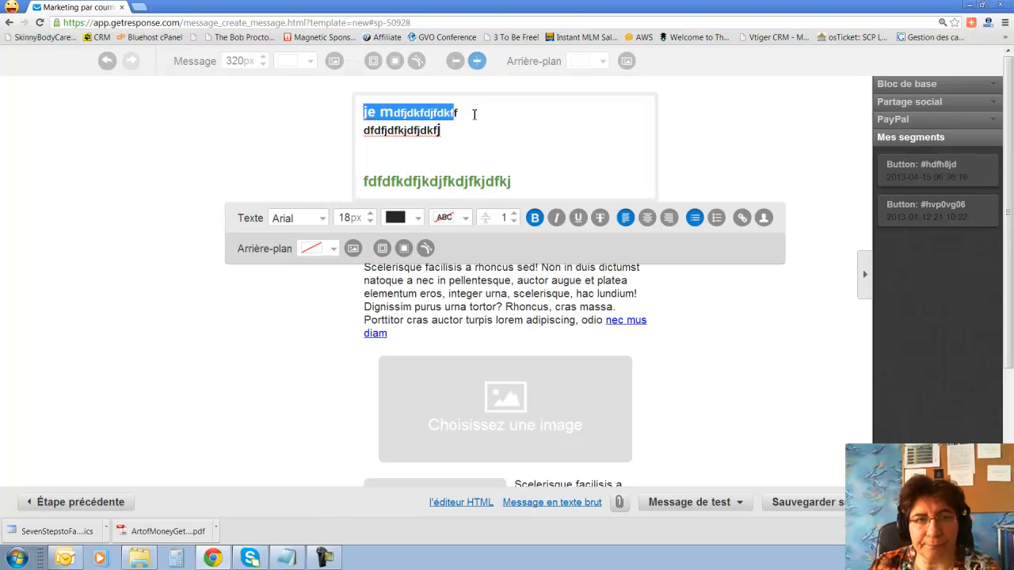
click(465, 219)
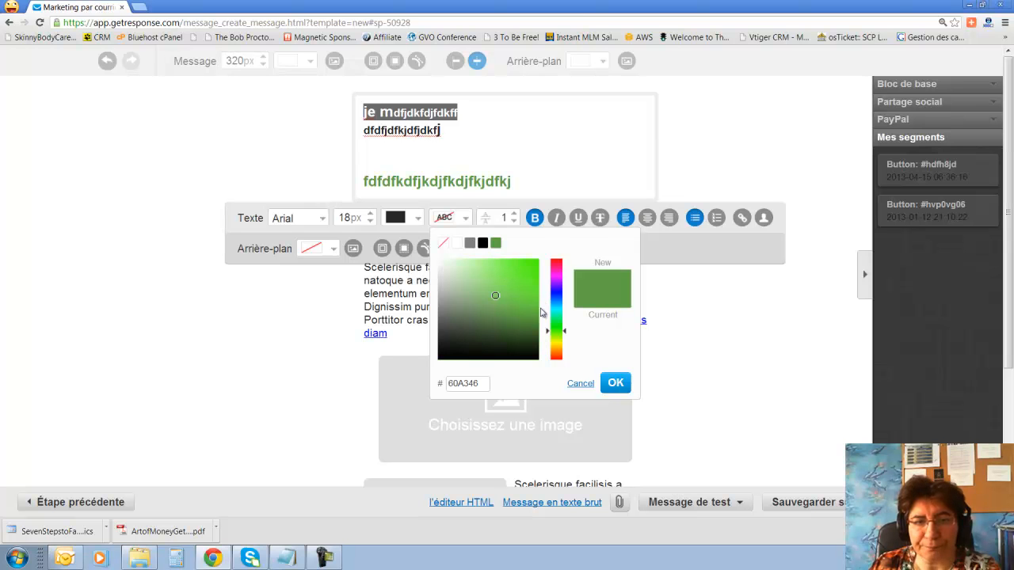
drag(546, 335, 545, 349)
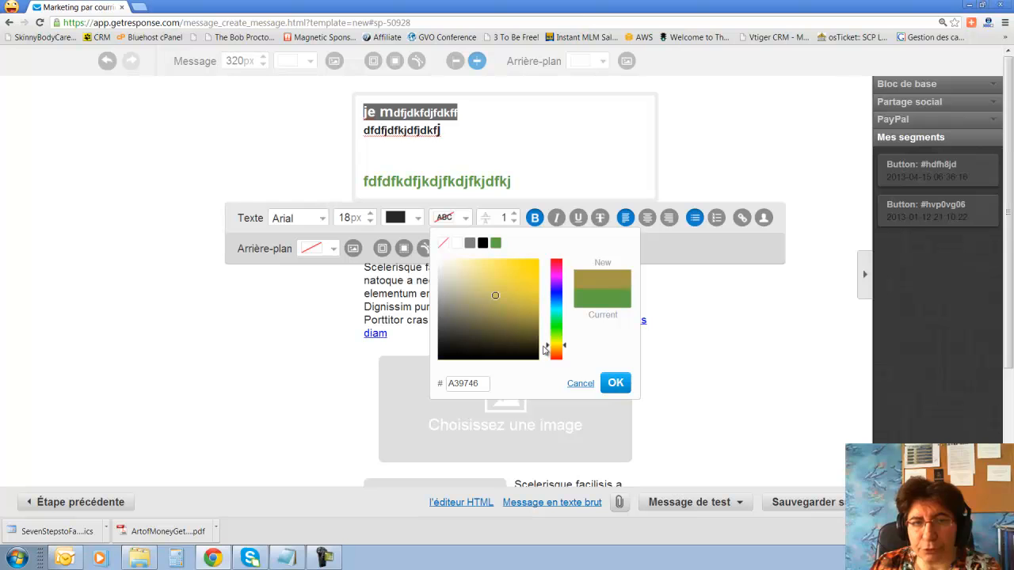
drag(495, 297, 533, 270)
click(614, 383)
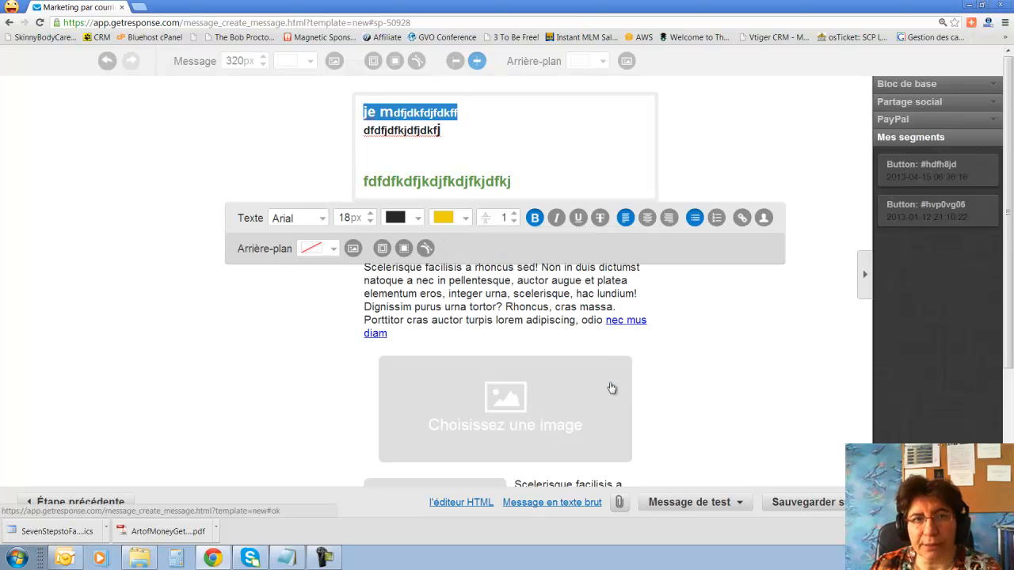
click(483, 119)
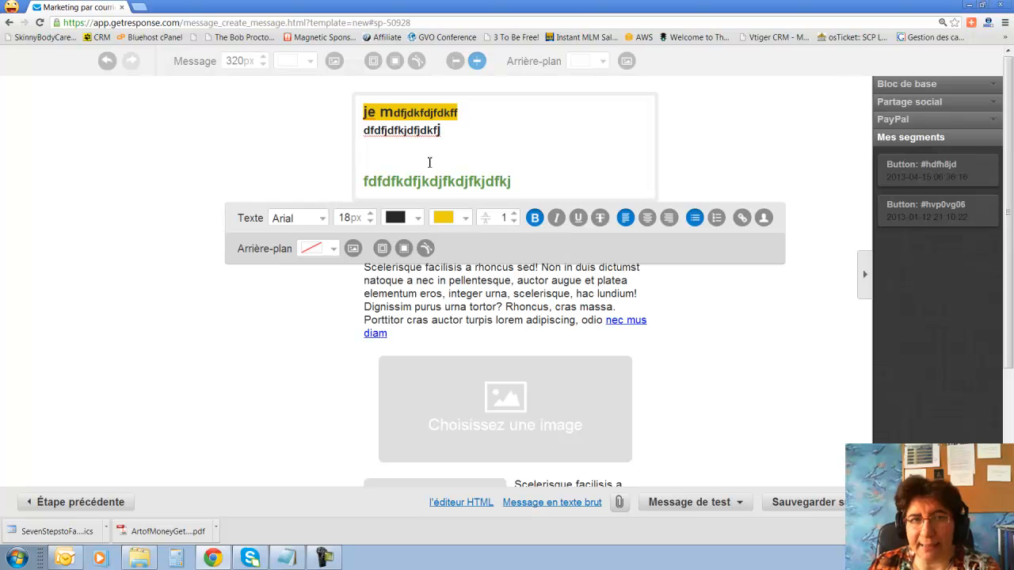
Try line spacing values from 1 up past 4 on the first two lines.
drag(364, 113, 472, 146)
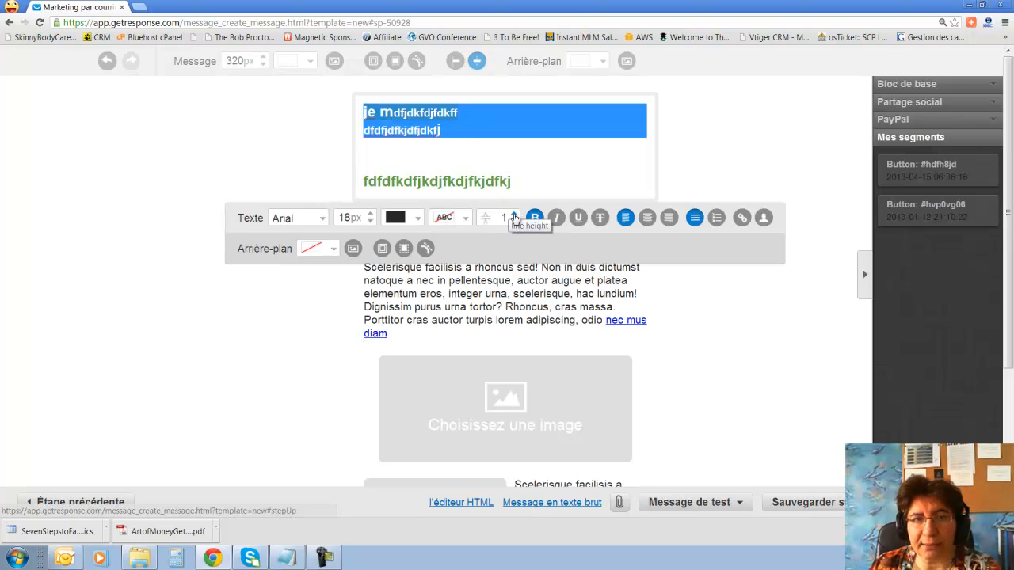
click(514, 216)
click(514, 215)
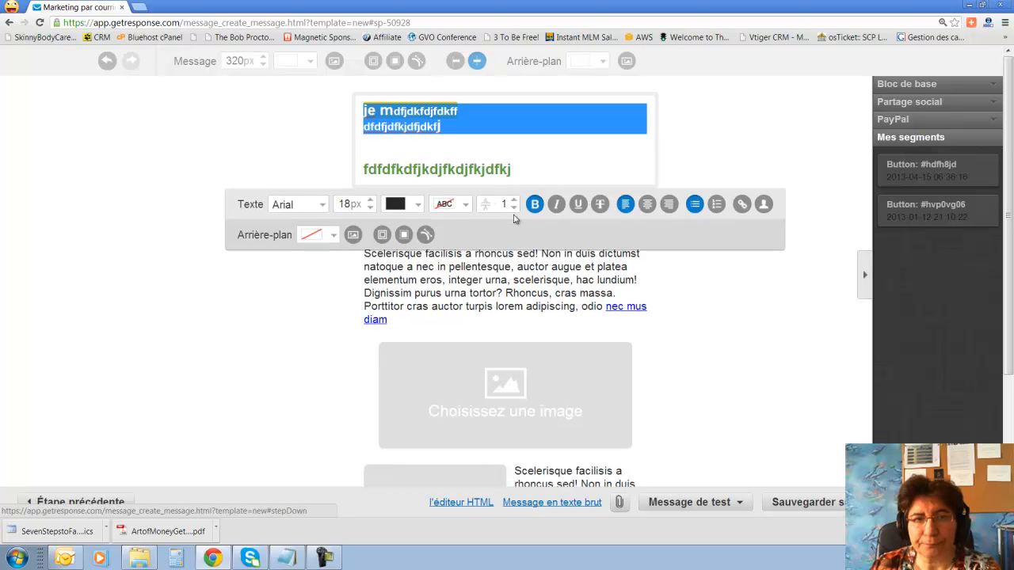
click(516, 201)
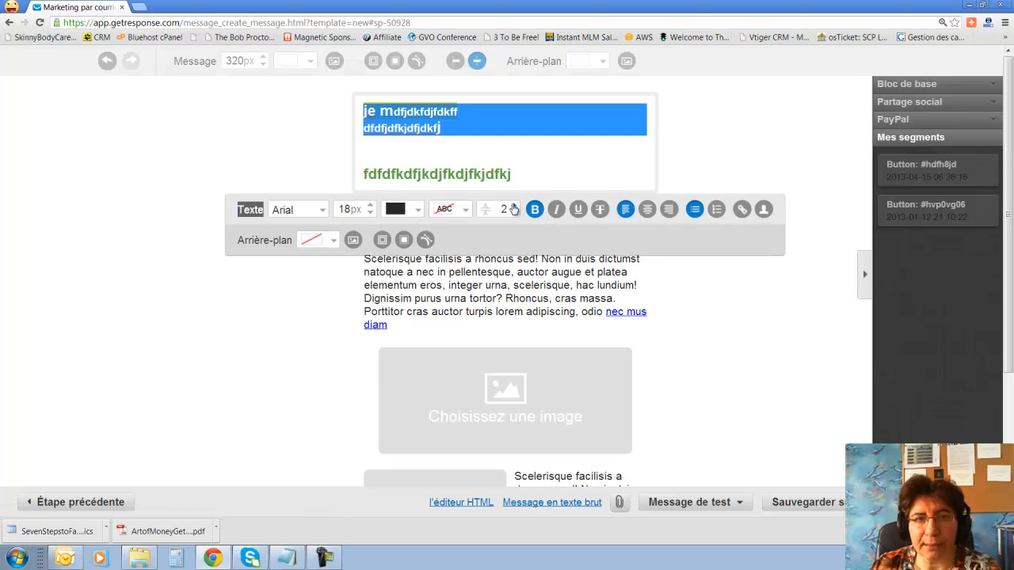
click(515, 205)
click(515, 216)
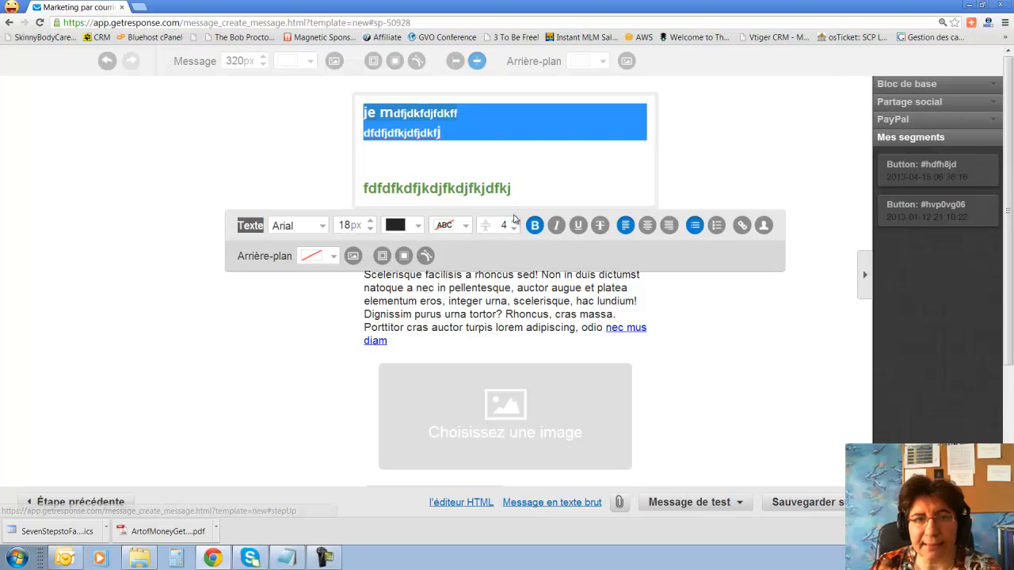
click(515, 224)
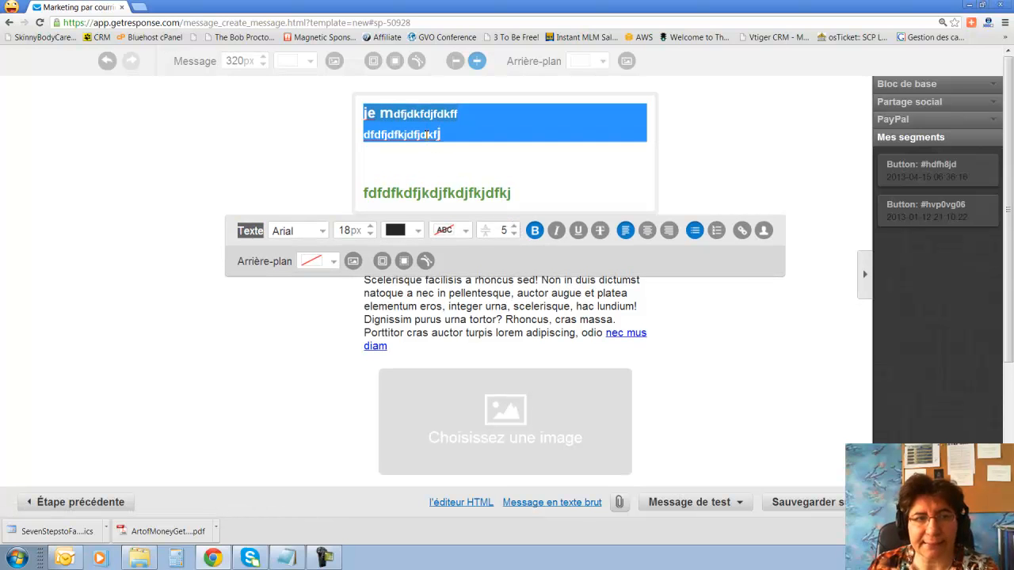
click(518, 171)
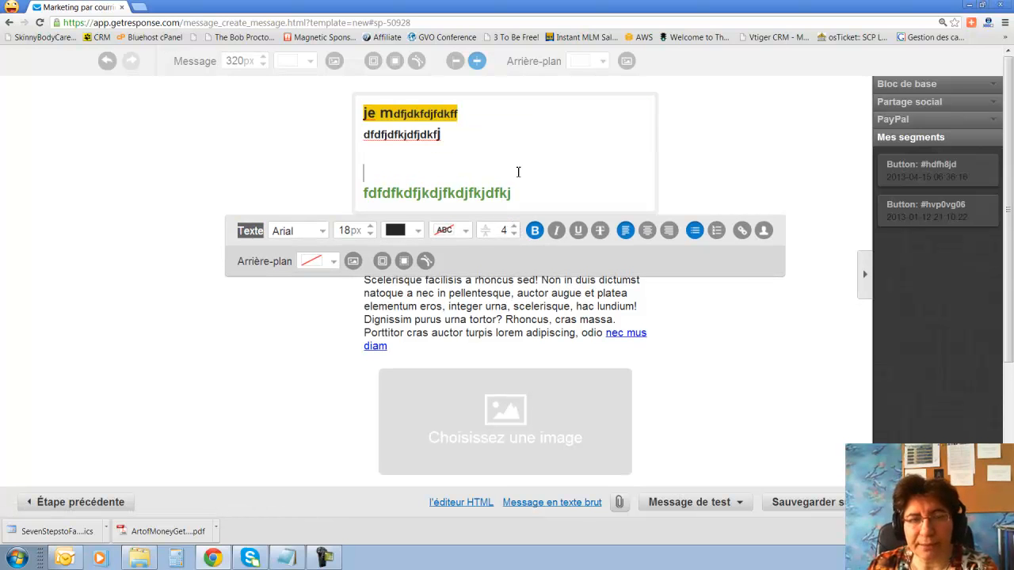
Toggle bold, italic and underline on the second line, leaving it unchanged.
drag(370, 136, 477, 141)
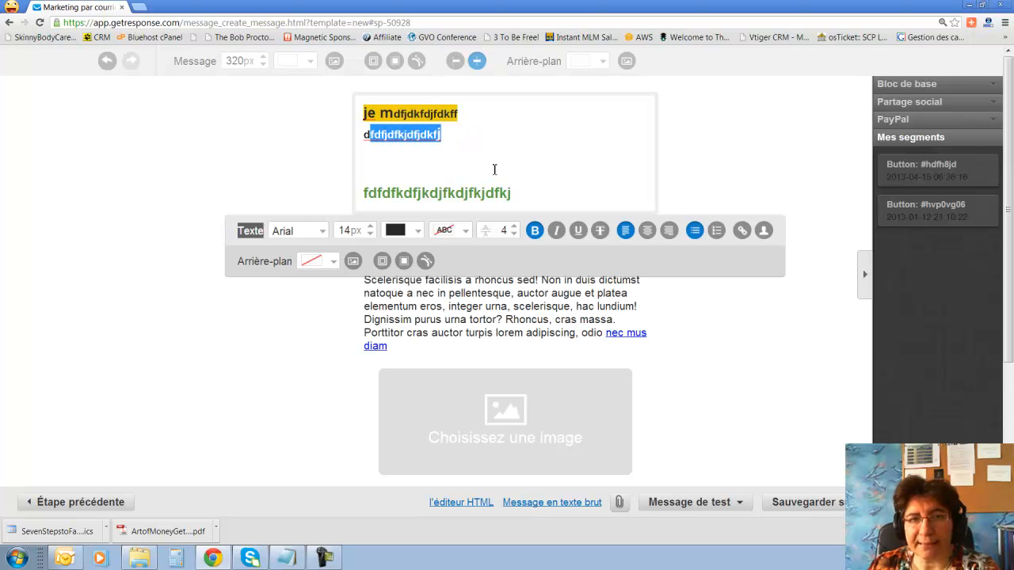
click(535, 237)
click(537, 238)
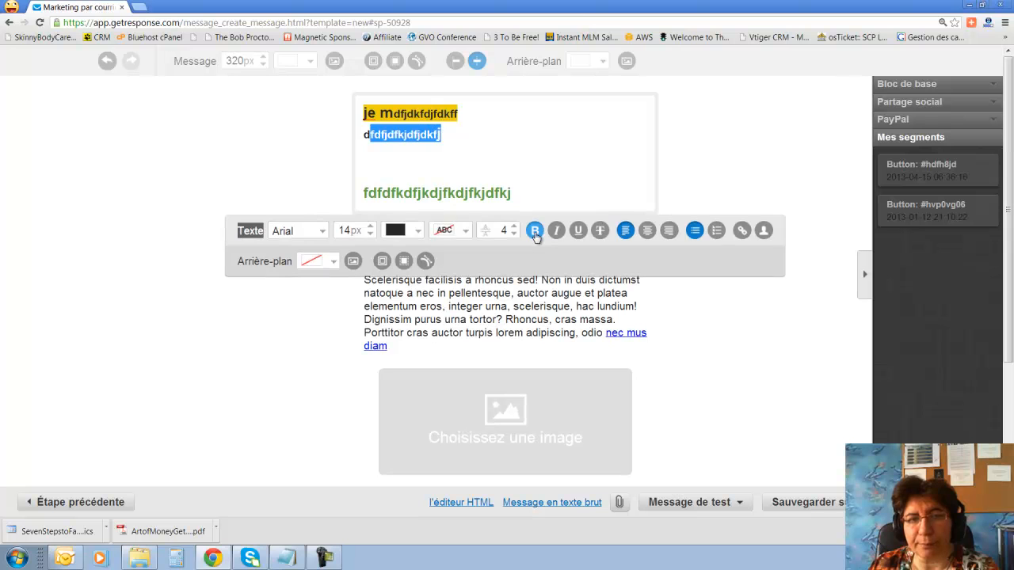
click(535, 236)
click(557, 234)
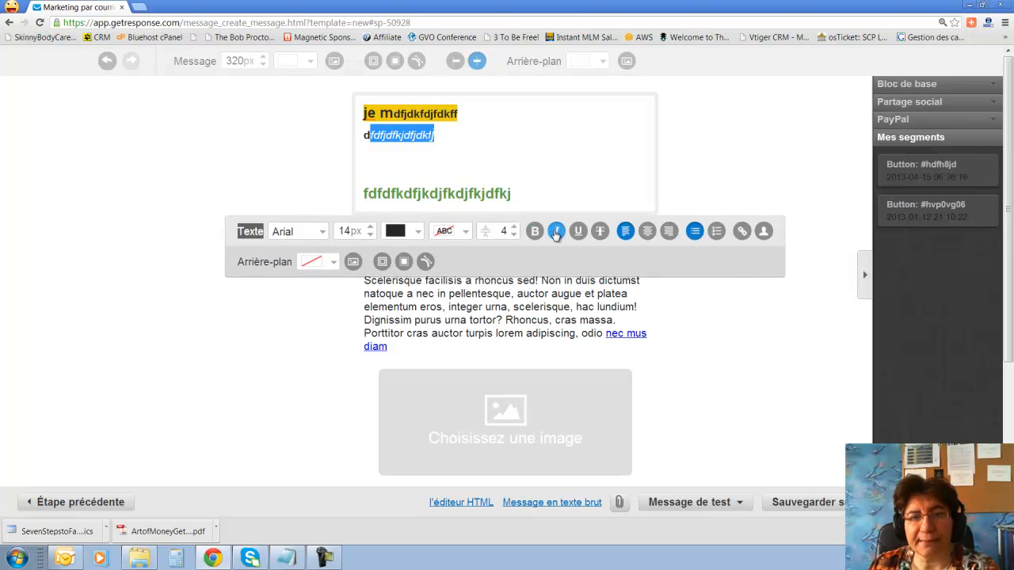
click(557, 232)
click(578, 233)
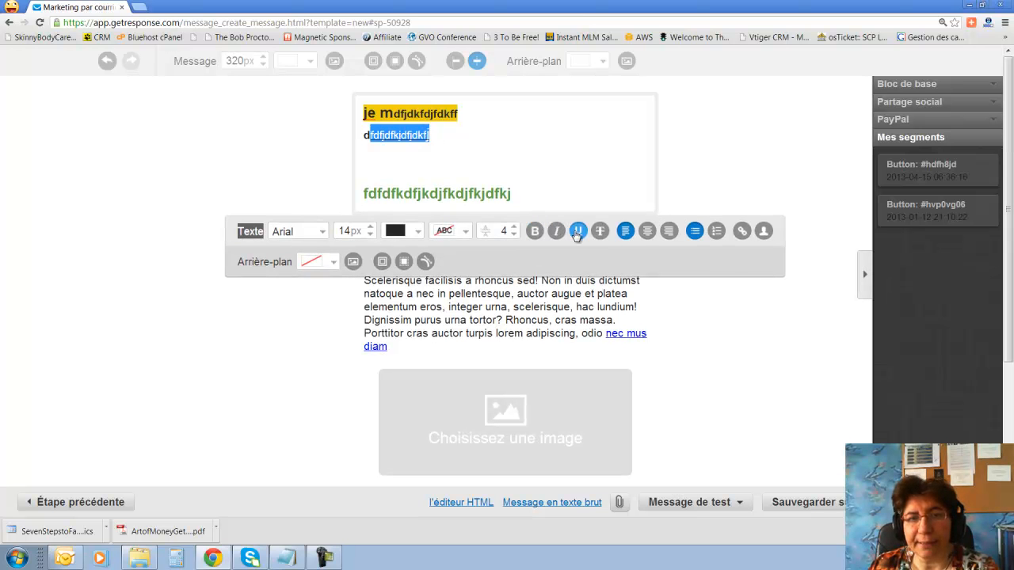
click(521, 164)
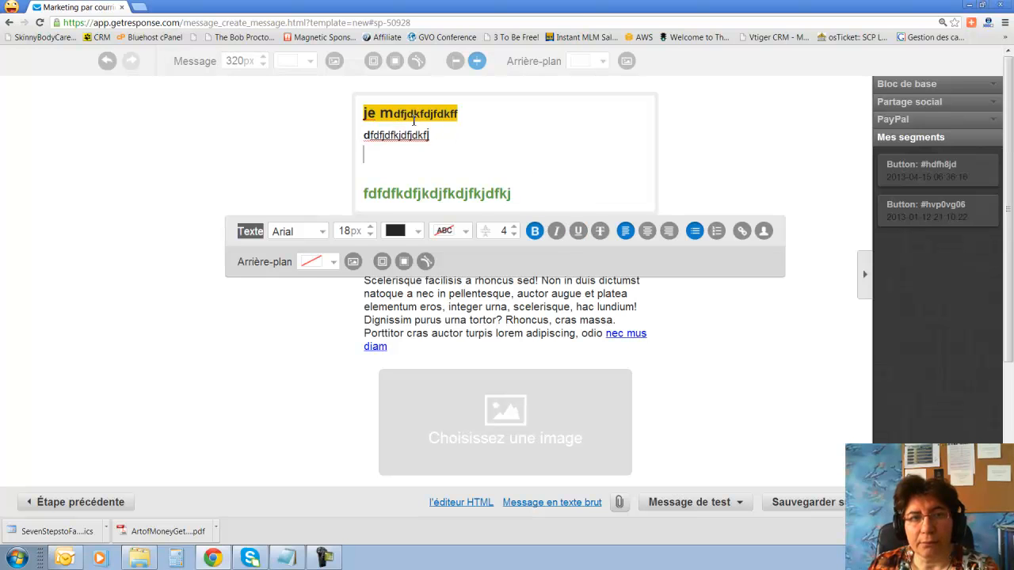
double_click(375, 136)
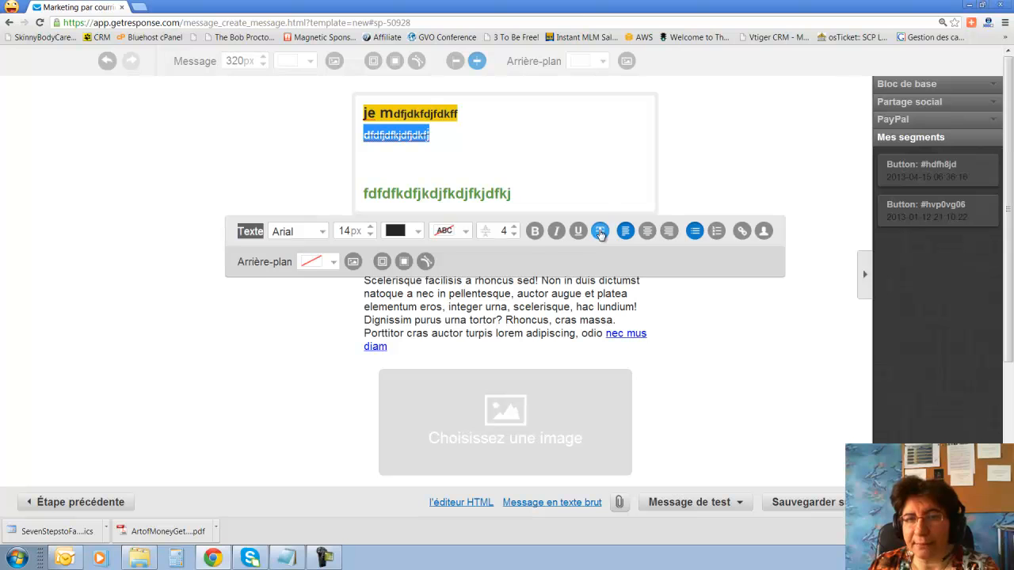
click(507, 166)
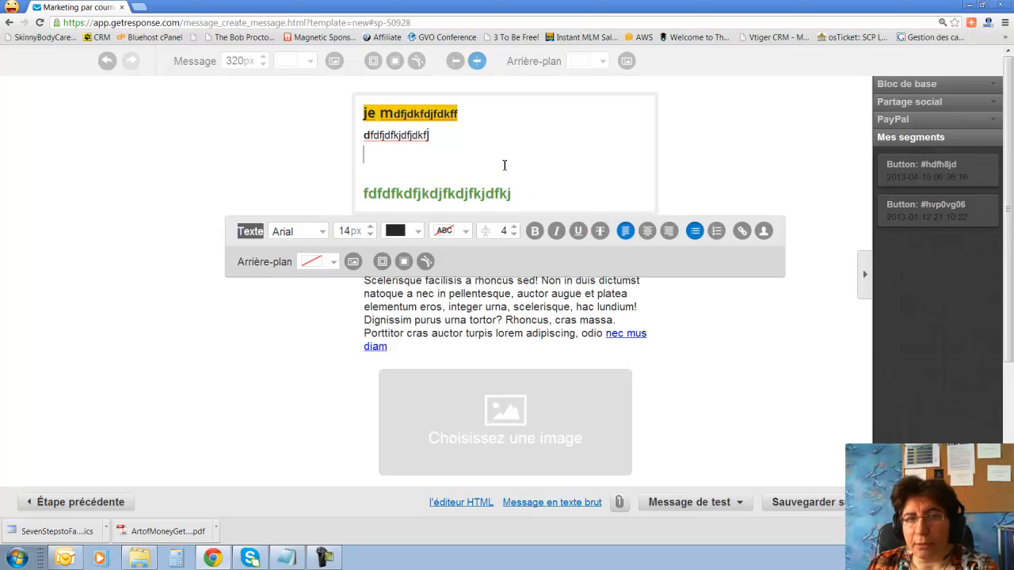
Try centre, right and left alignment on the first two lines, ending as a left-aligned numbered list.
drag(363, 114, 484, 166)
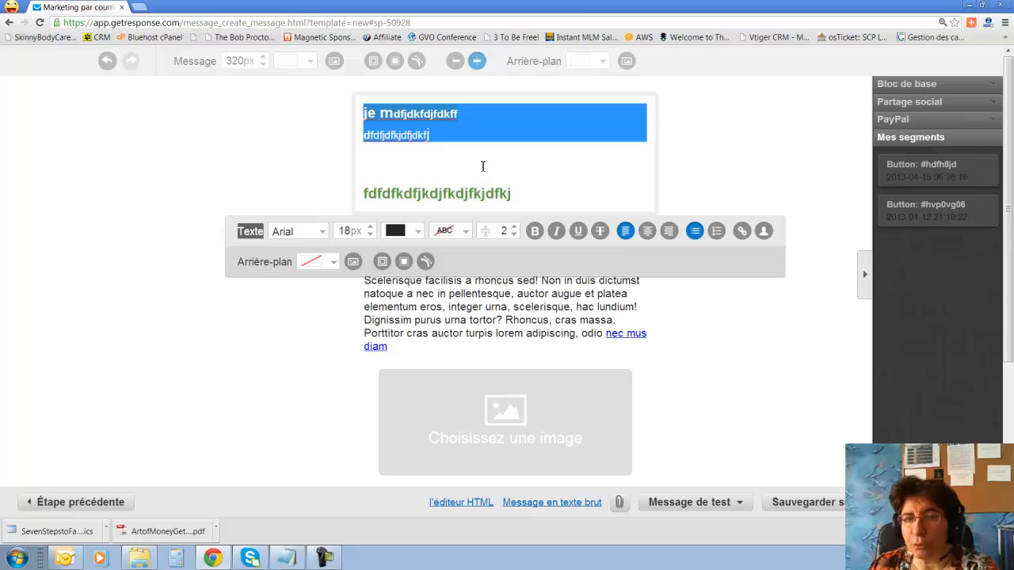
click(647, 230)
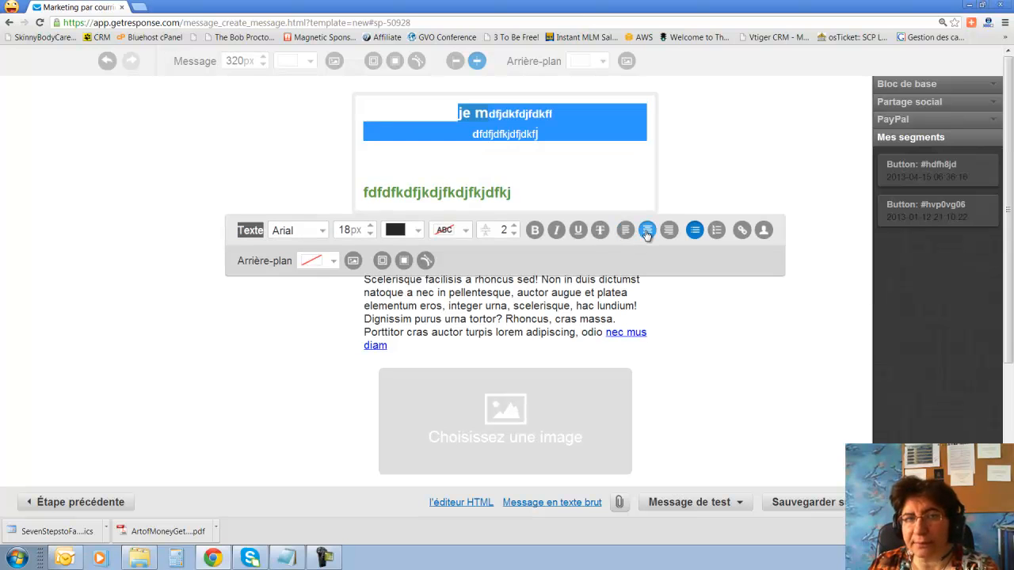
click(668, 231)
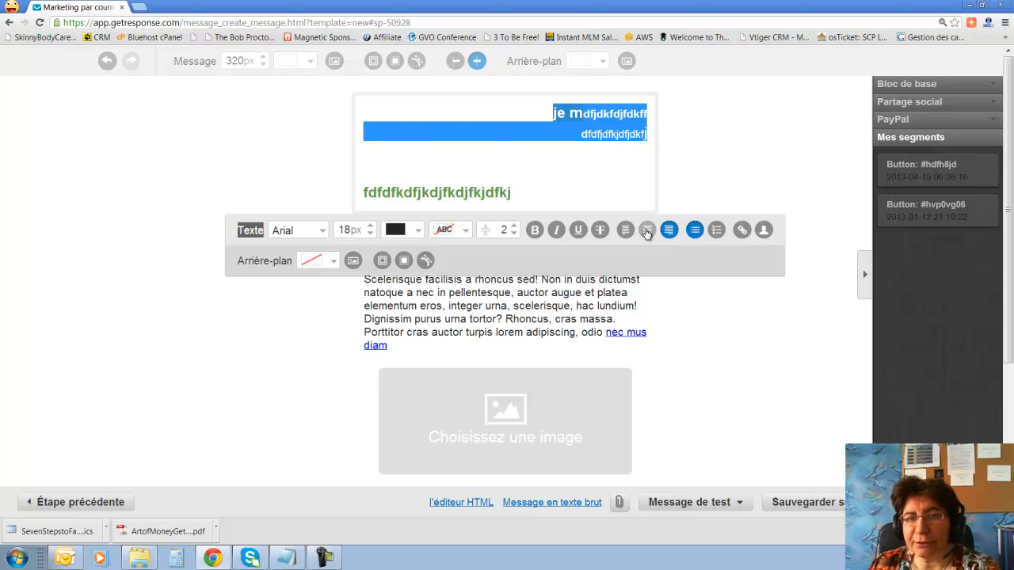
click(625, 230)
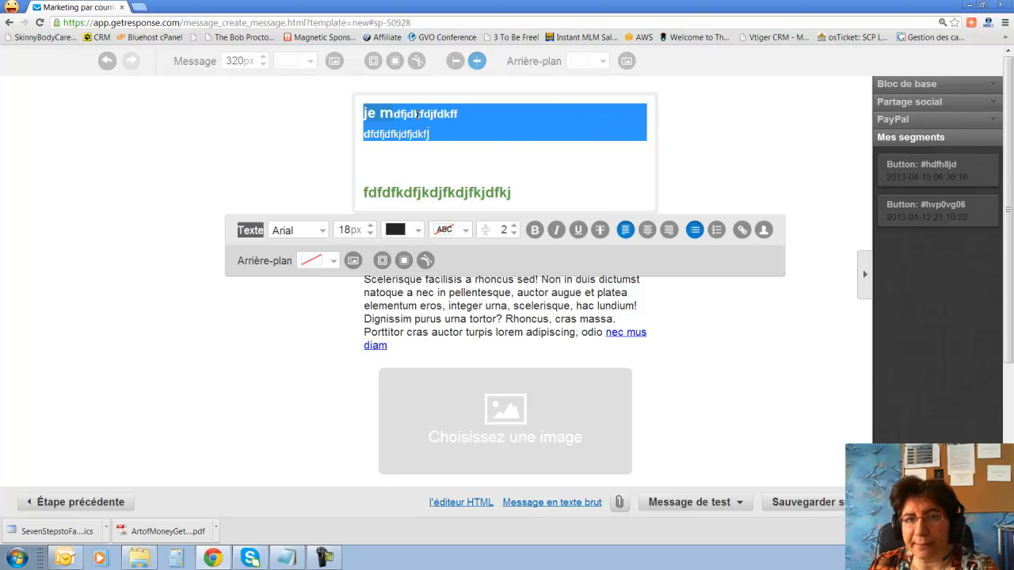
click(695, 230)
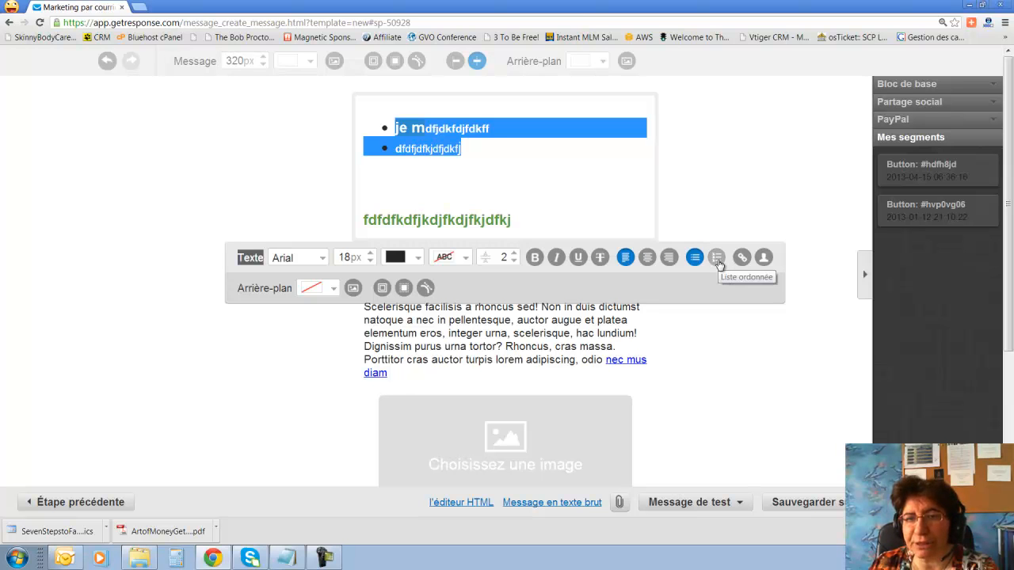
click(717, 259)
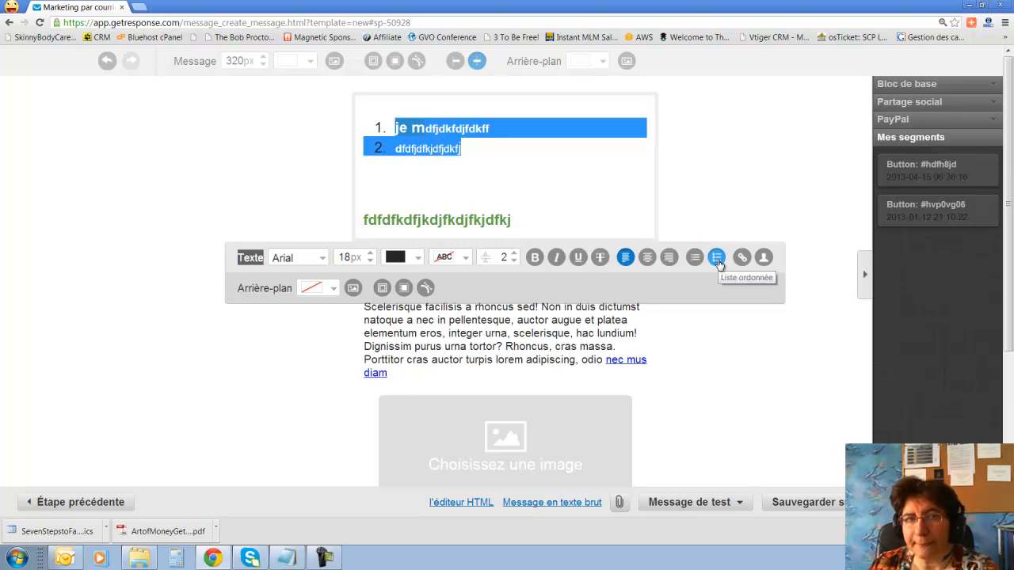
click(440, 151)
drag(365, 222, 552, 220)
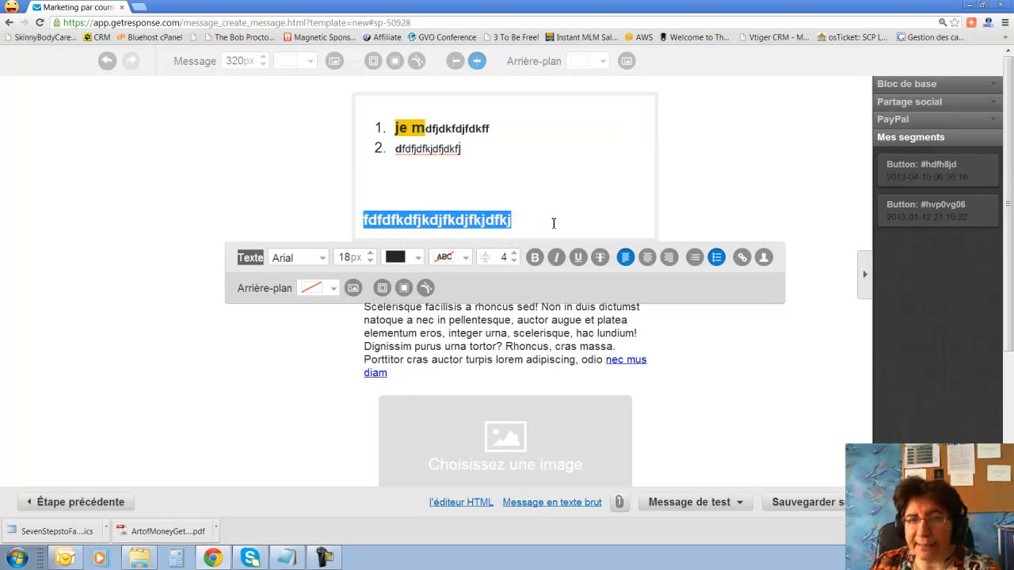
Link the green line to http:gmail.com.
click(741, 259)
click(472, 254)
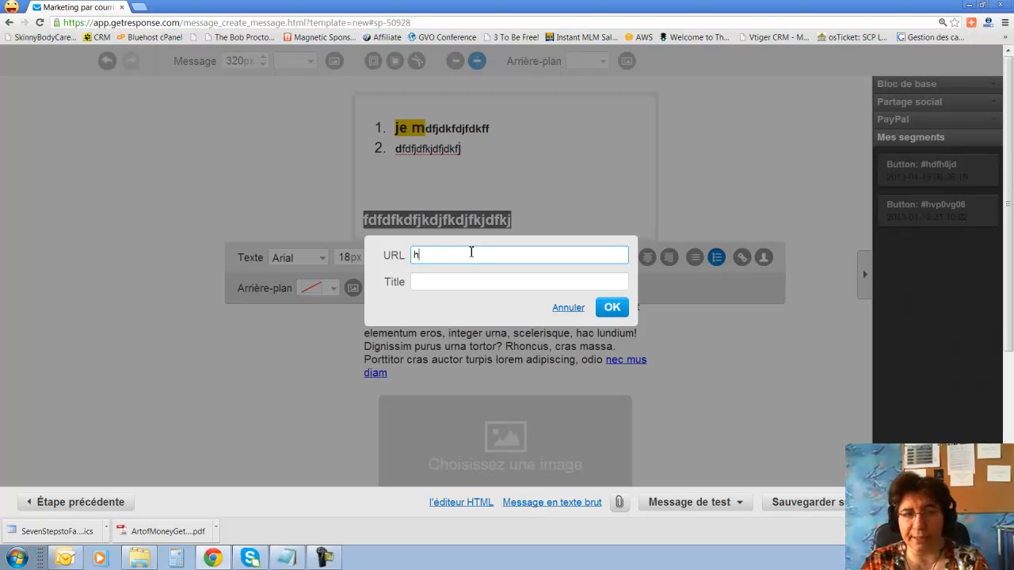
text(http:gmail.com)
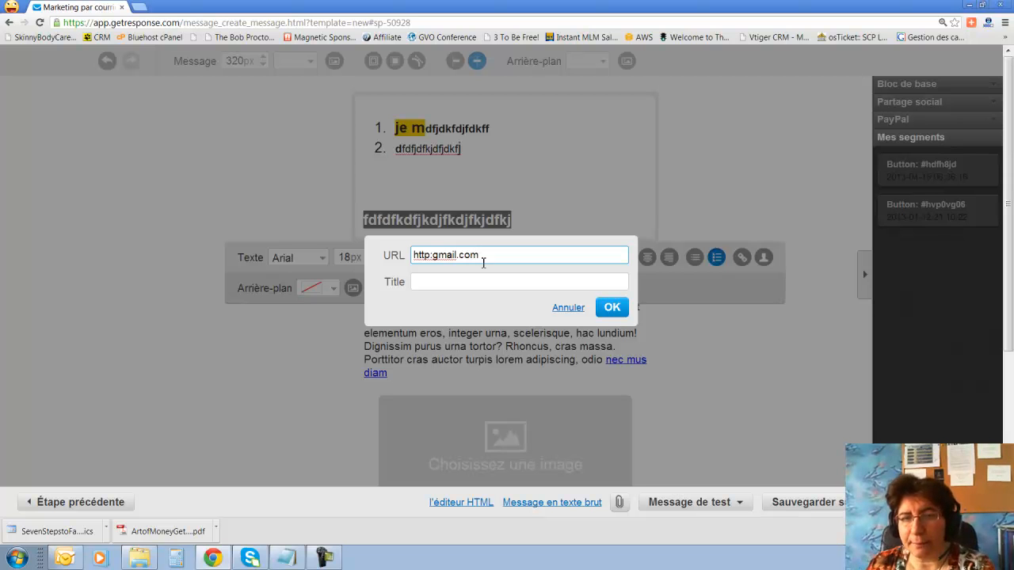
click(613, 307)
click(548, 179)
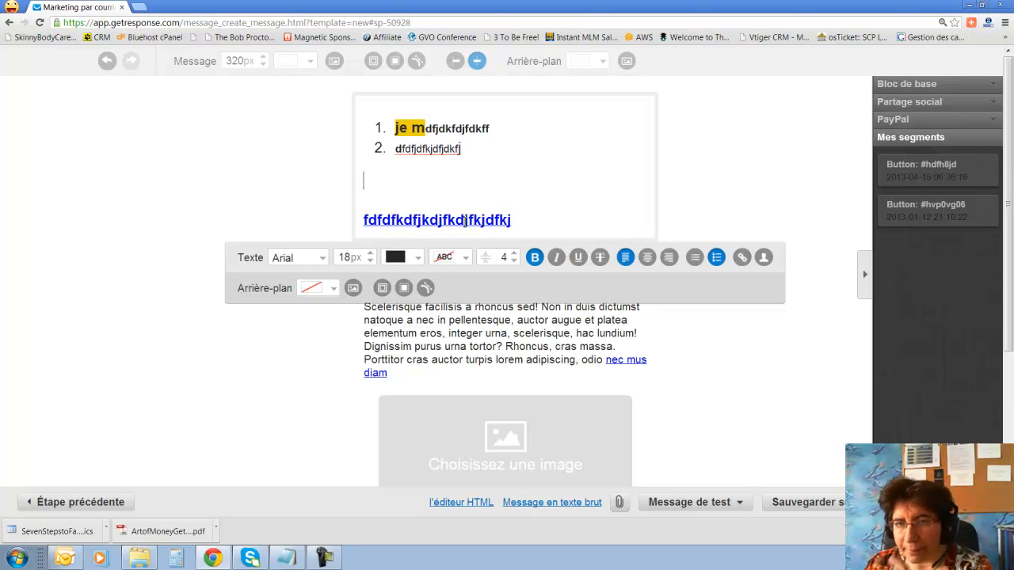
Add a '[[firstname]],' greeting line above the numbered list using the contact first-name field.
click(379, 109)
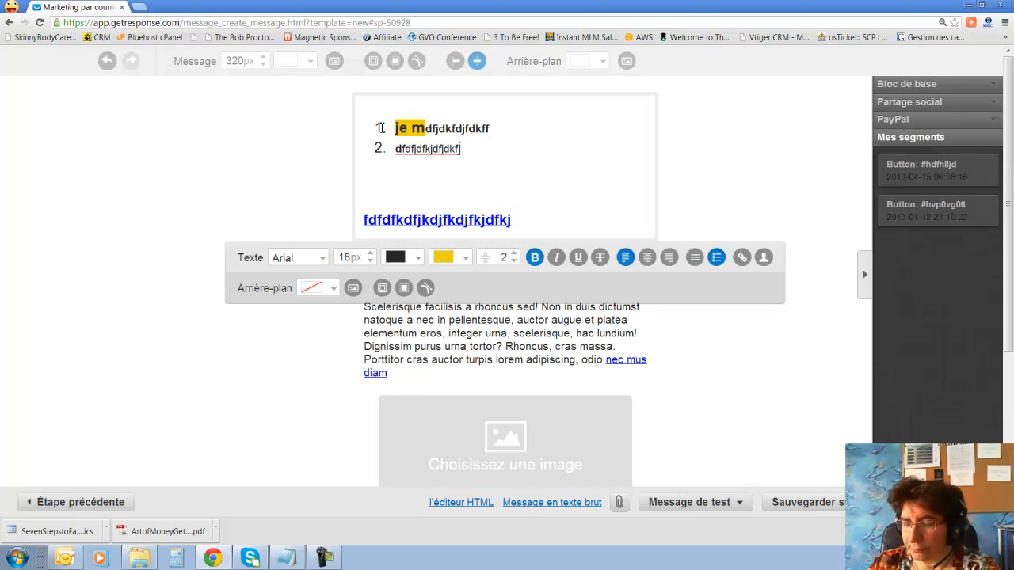
key(Return)
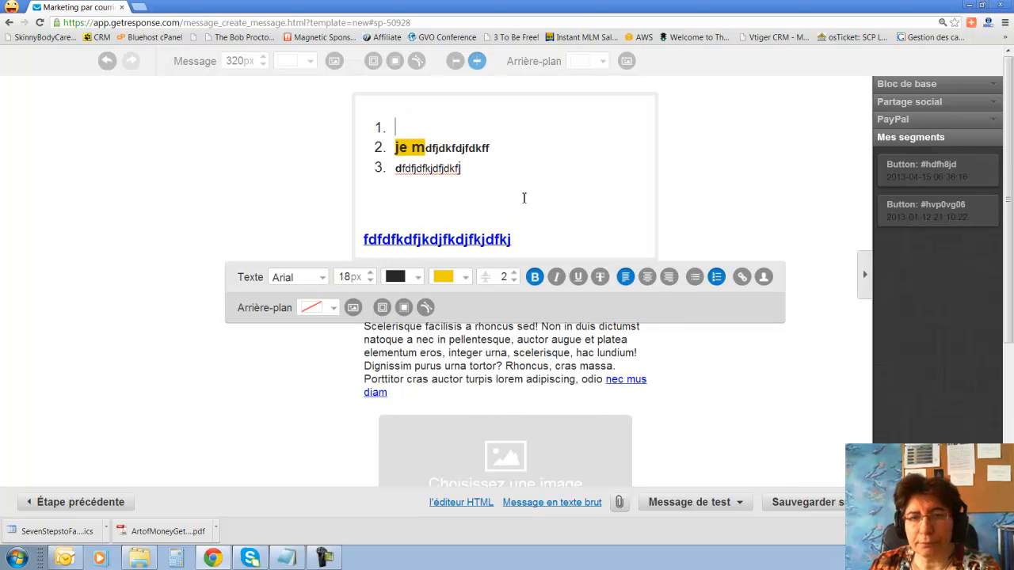
click(718, 277)
click(763, 277)
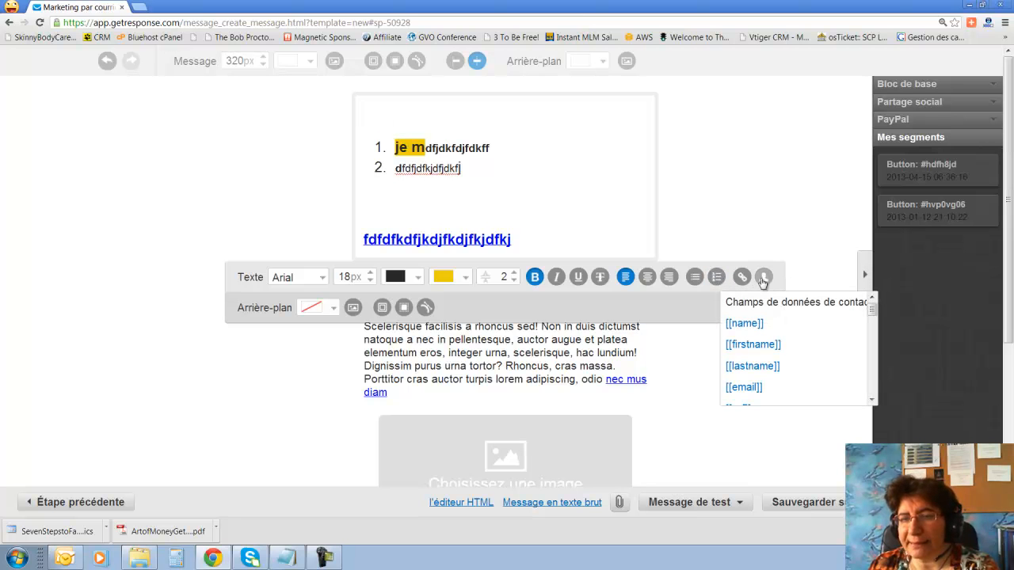
click(753, 346)
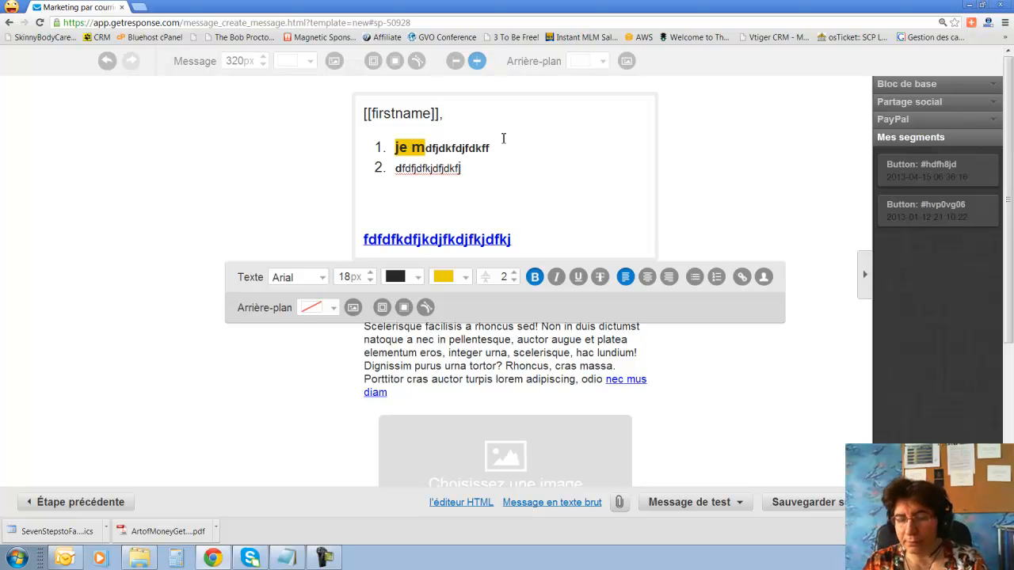
text(,)
key(Return)
scroll(504, 139, down, 3)
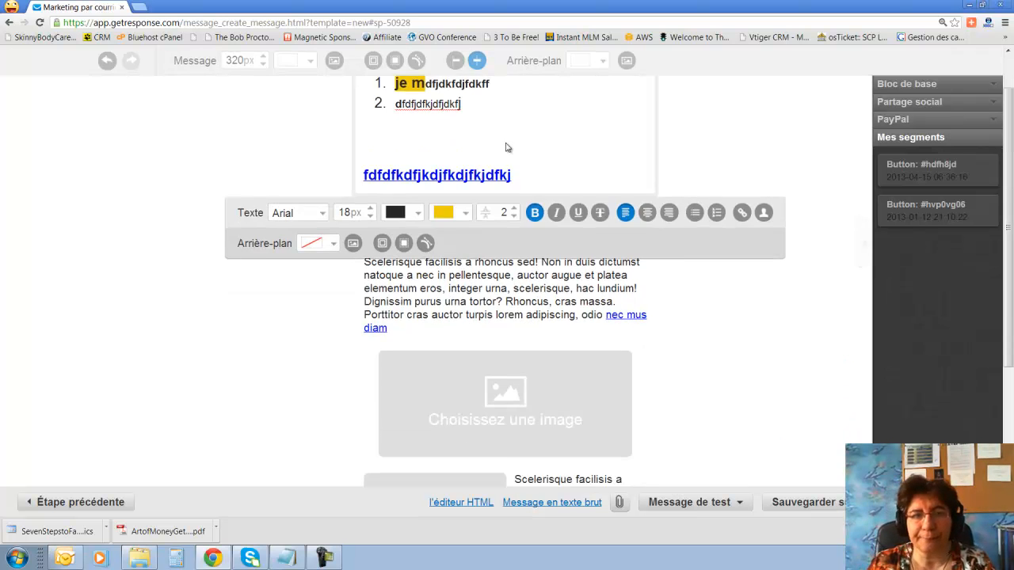
scroll(508, 144, up, 3)
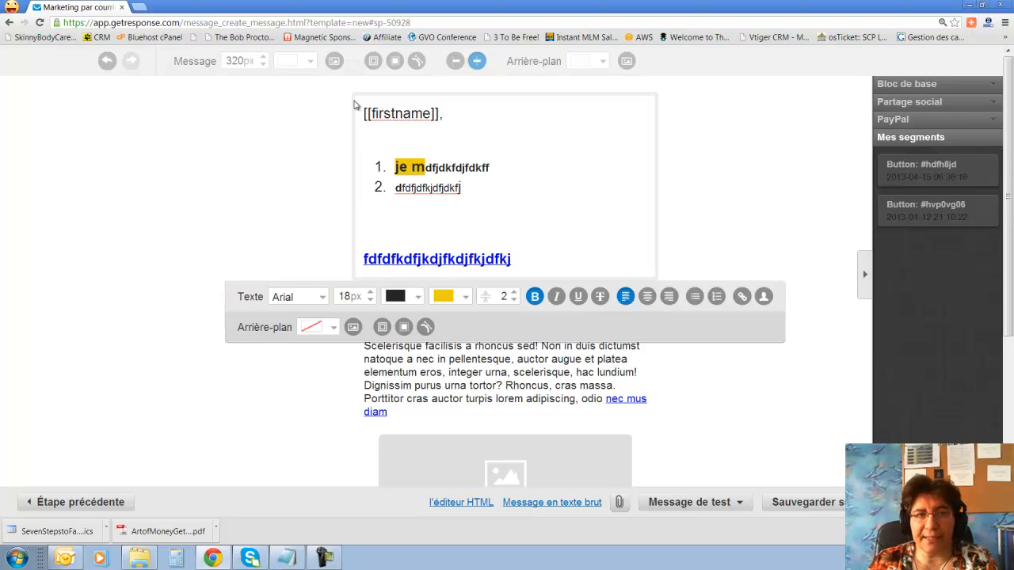
Try a grey background on the text block, remove it, then move below the list toward the image block.
drag(358, 109, 604, 285)
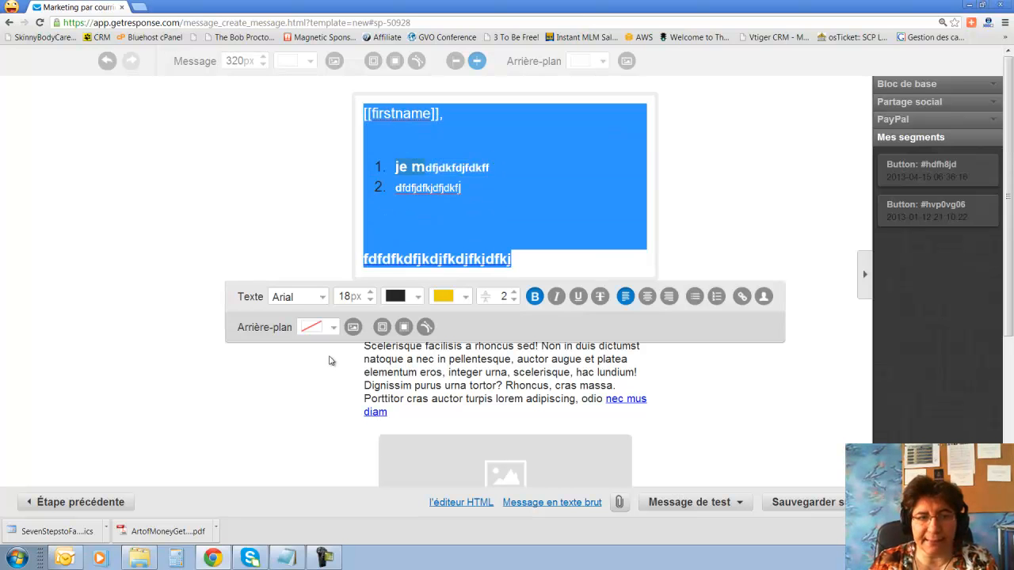
click(312, 330)
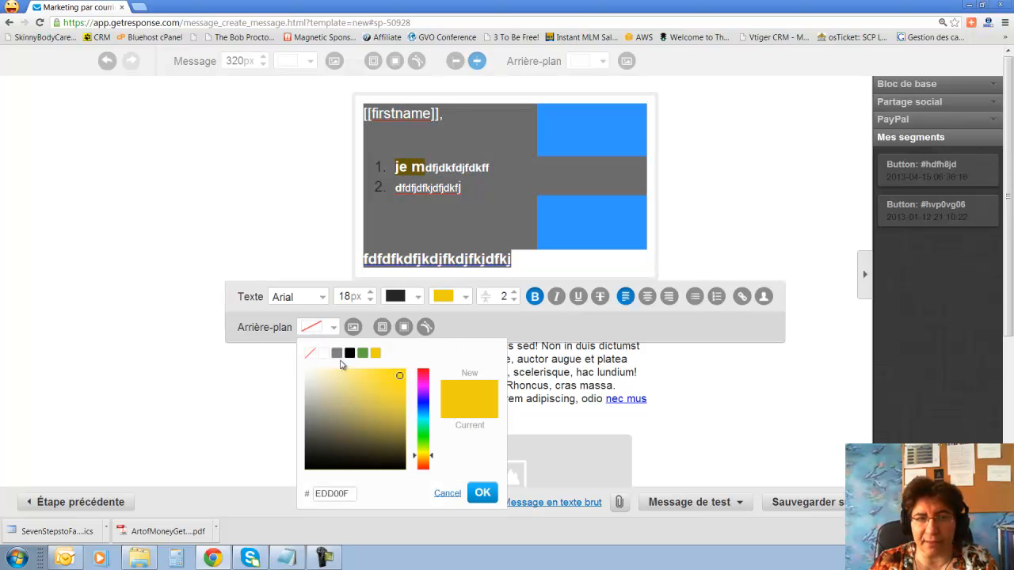
click(338, 353)
click(713, 207)
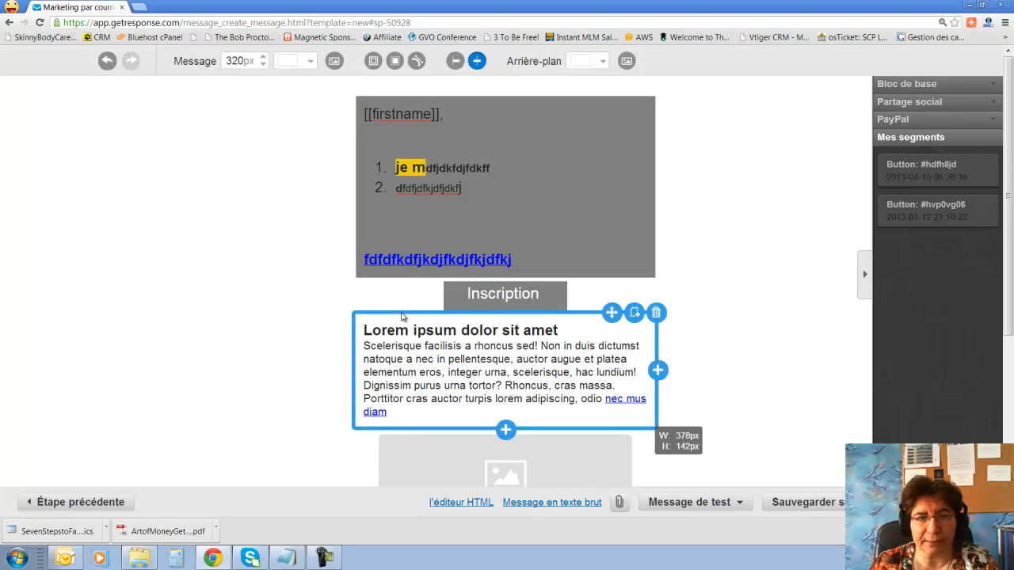
click(388, 262)
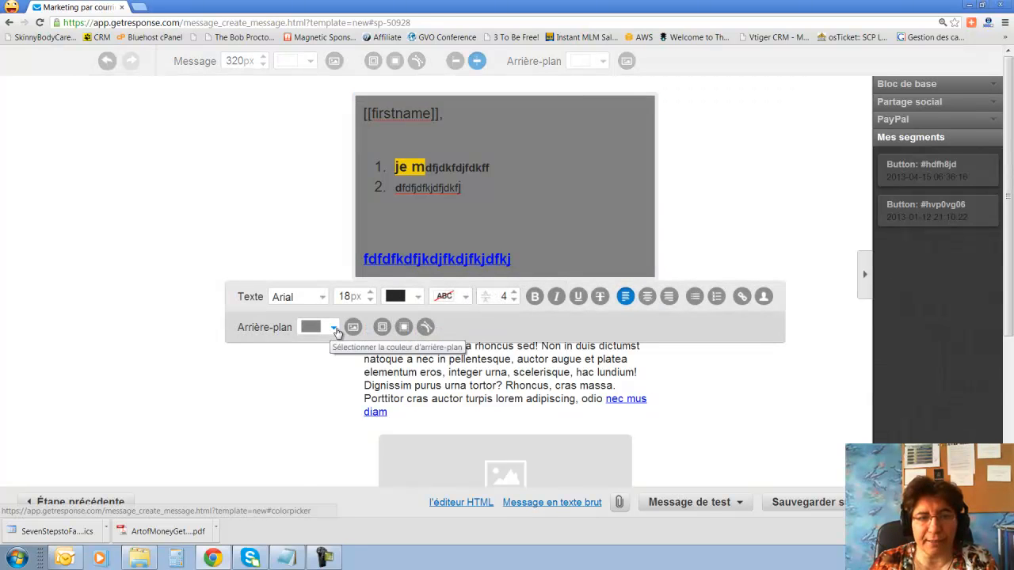
click(335, 328)
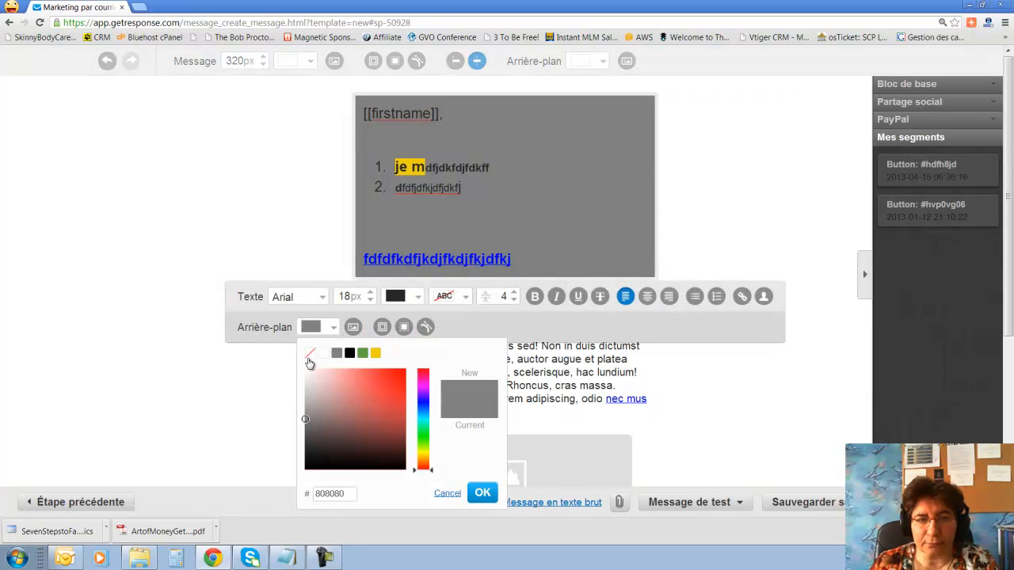
click(309, 357)
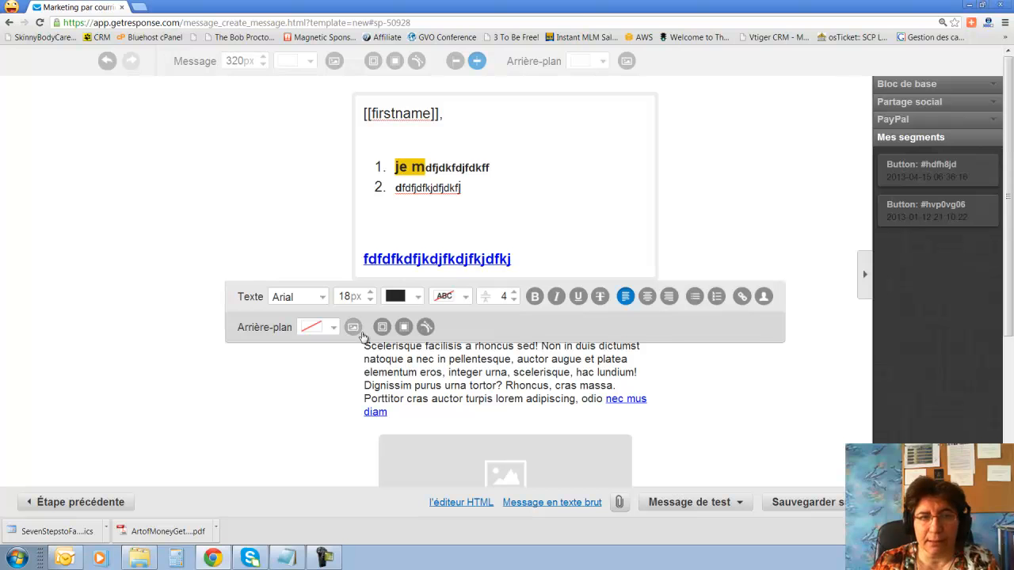
click(415, 187)
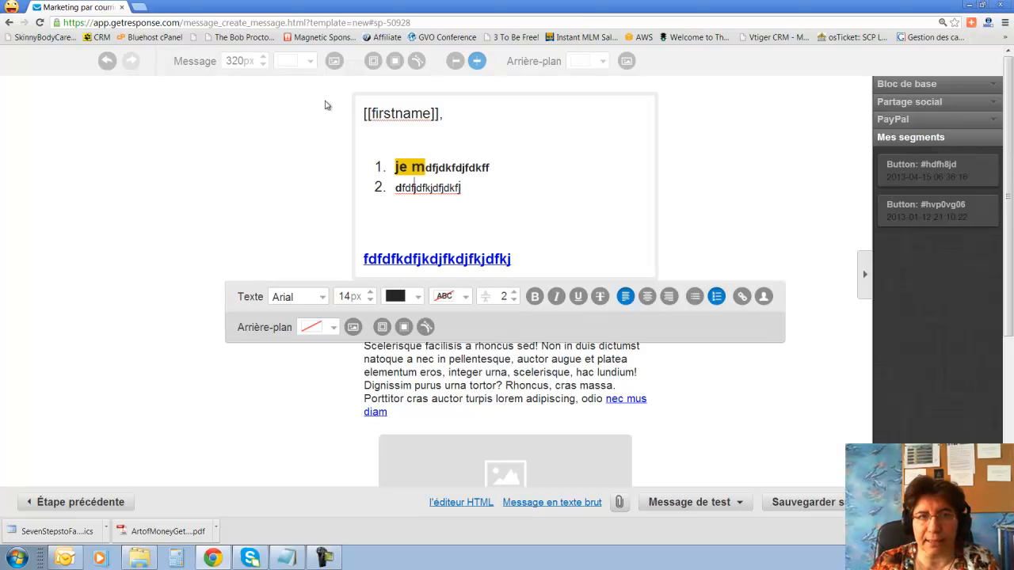
click(458, 214)
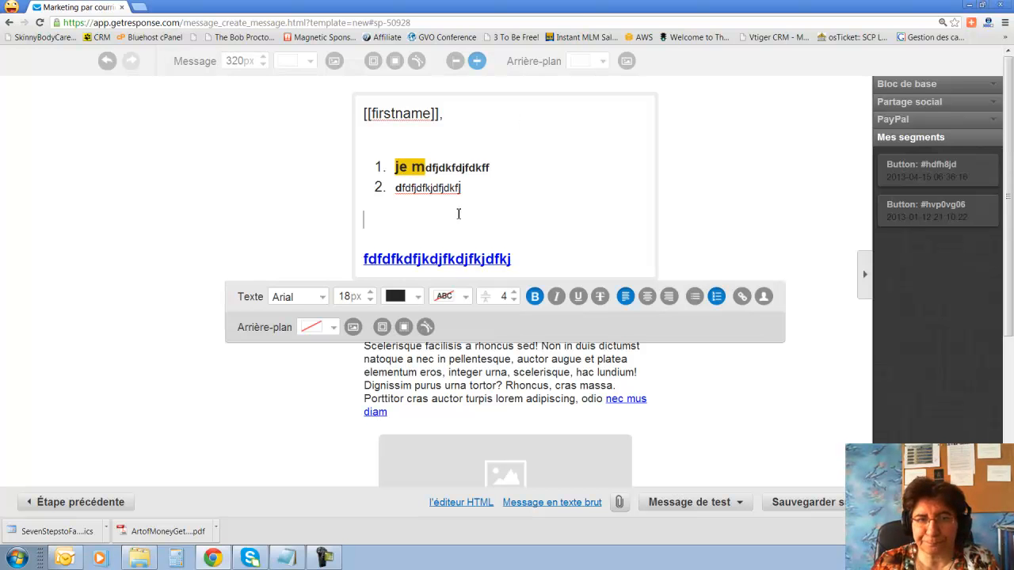
scroll(466, 392, down, 3)
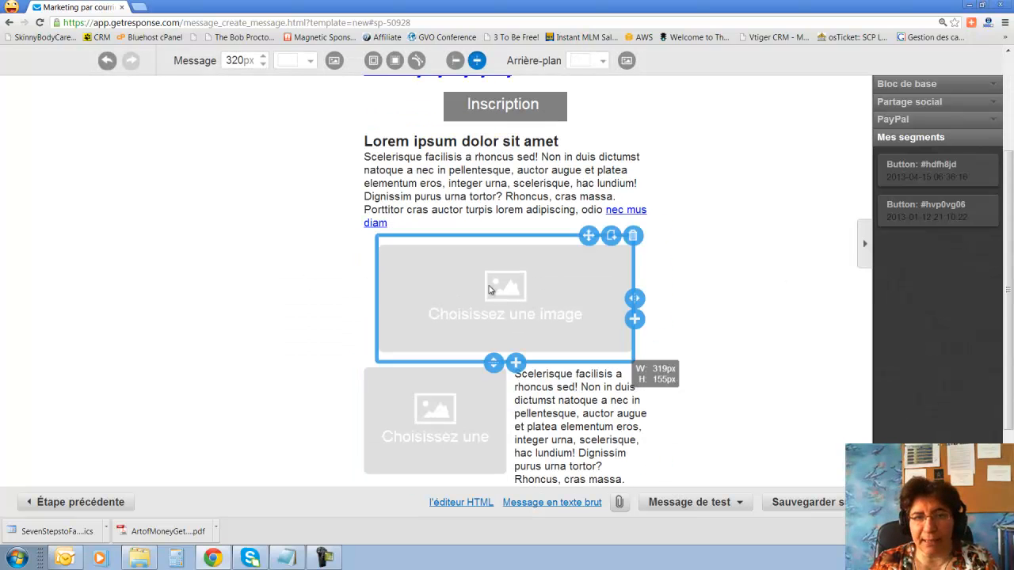
From the empty image block's gallery, go to Mes images and start an upload from the computer.
click(490, 284)
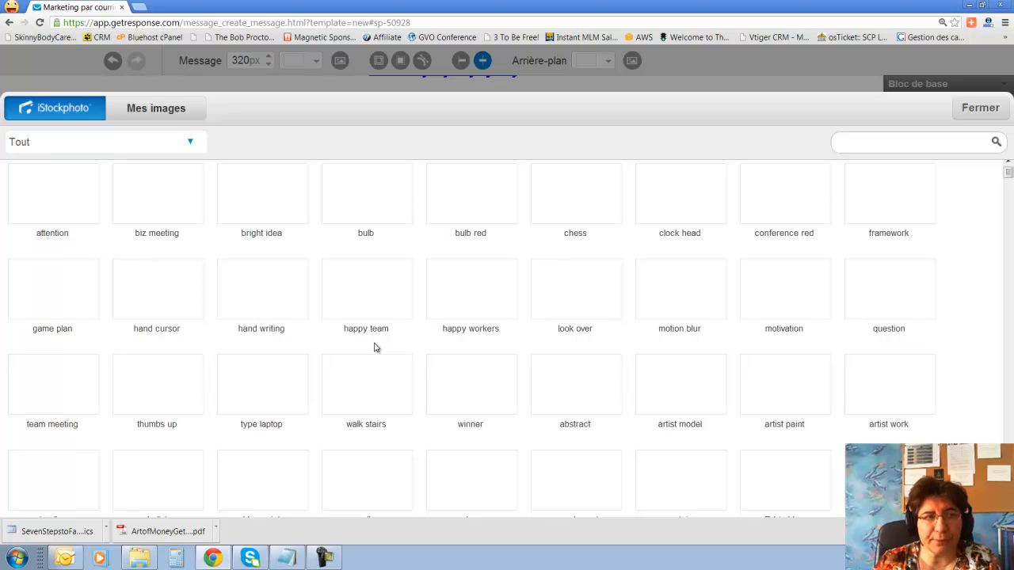
scroll(375, 347, down, 2)
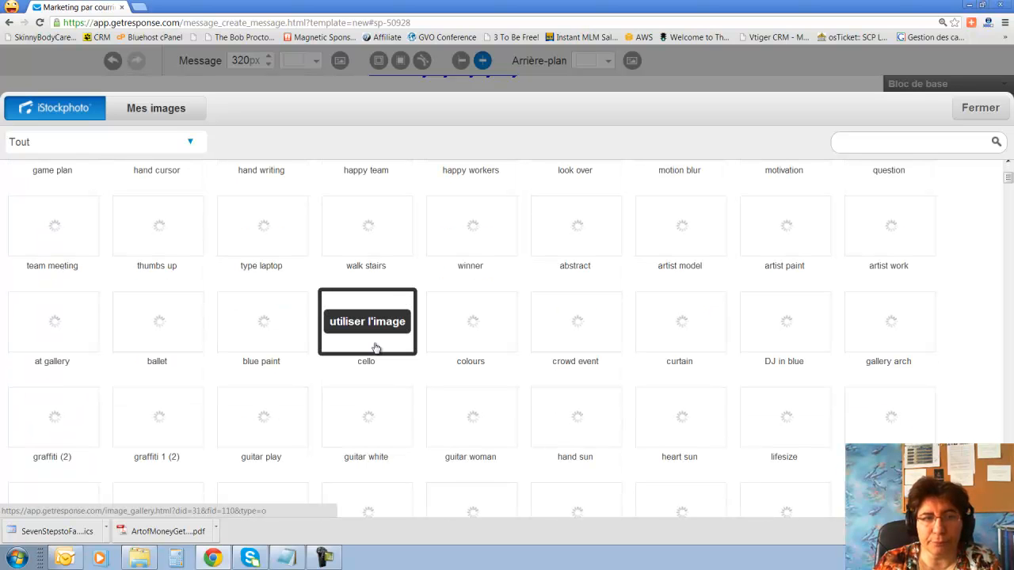
scroll(375, 347, up, 1)
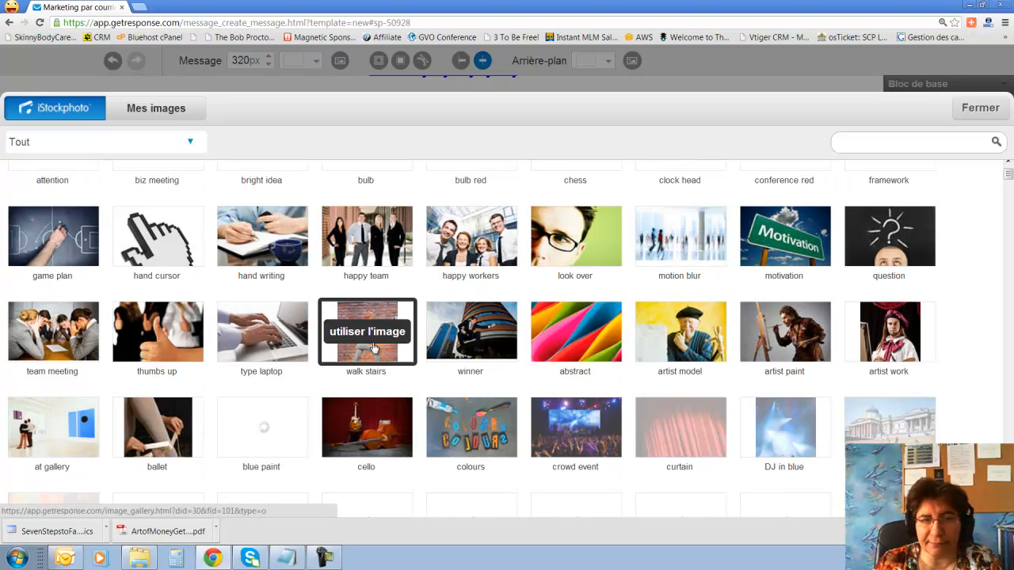
scroll(374, 348, down, 6)
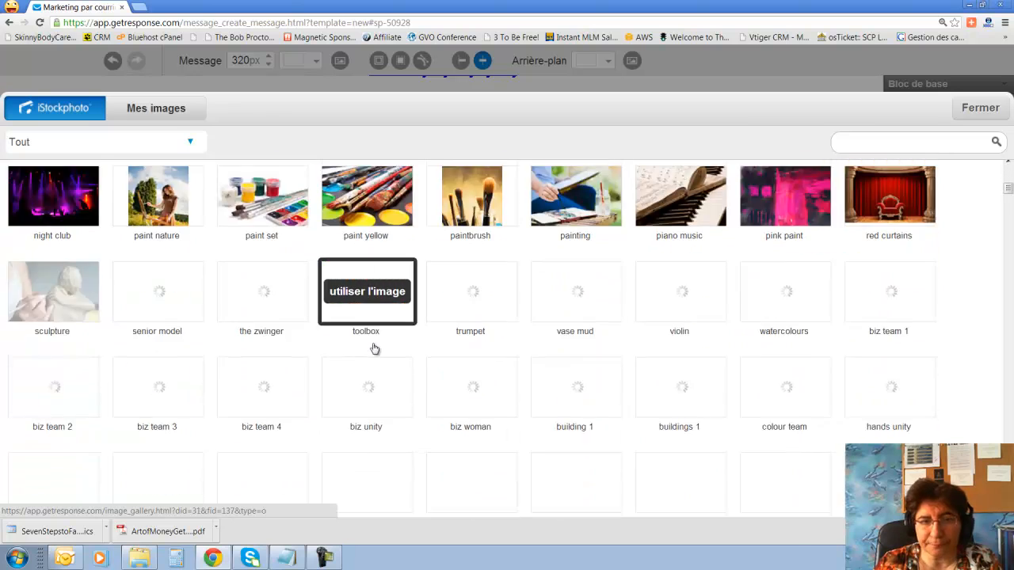
scroll(375, 349, up, 6)
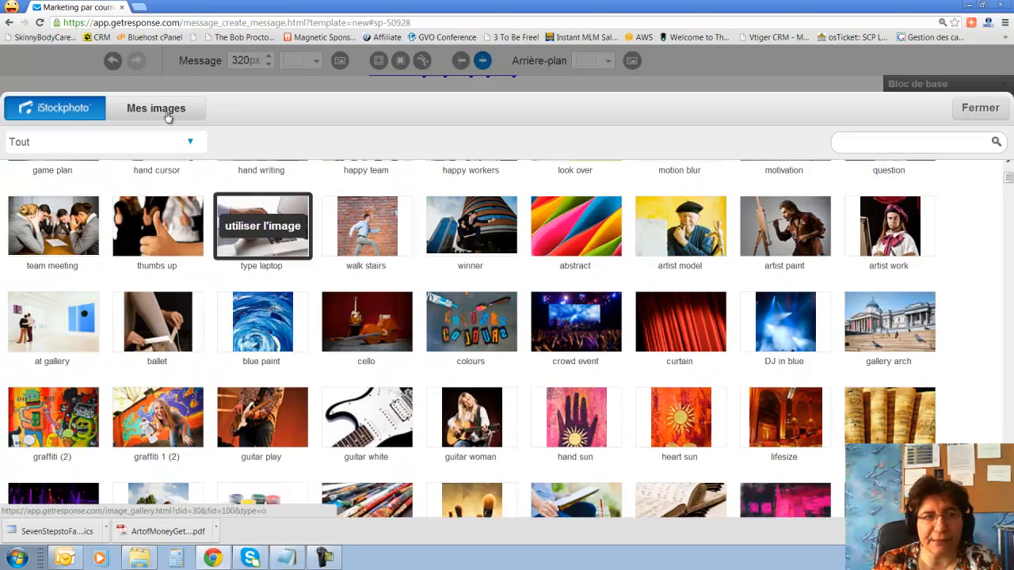
click(167, 111)
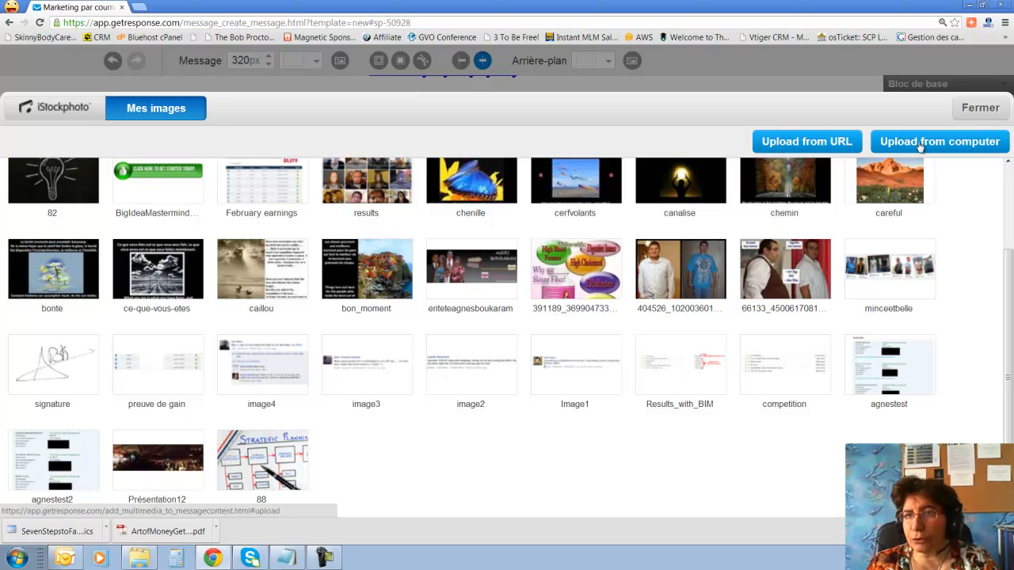
click(932, 147)
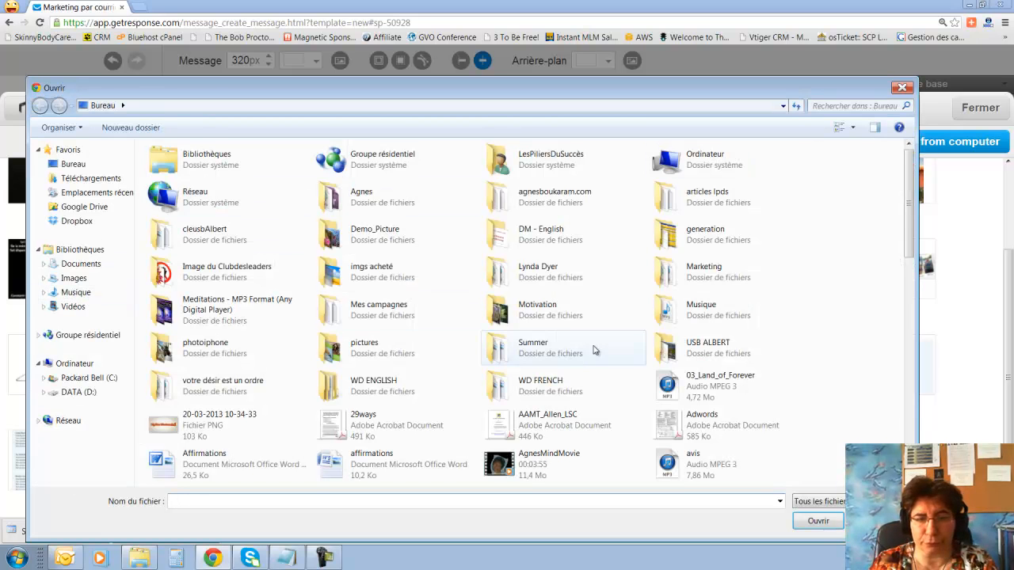
Browse the Images library for a portrait photo, then cancel the file dialog.
click(69, 283)
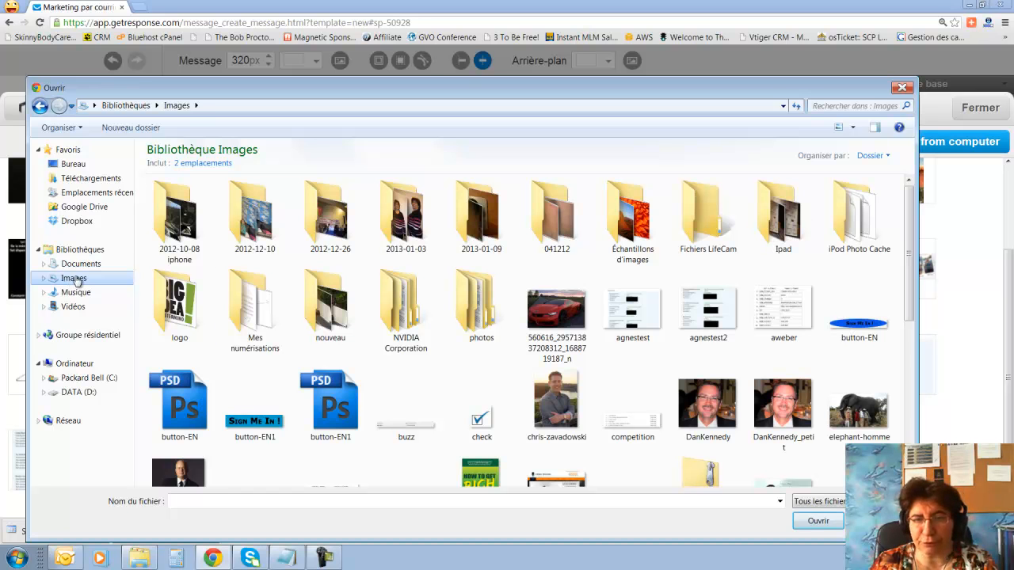
click(553, 423)
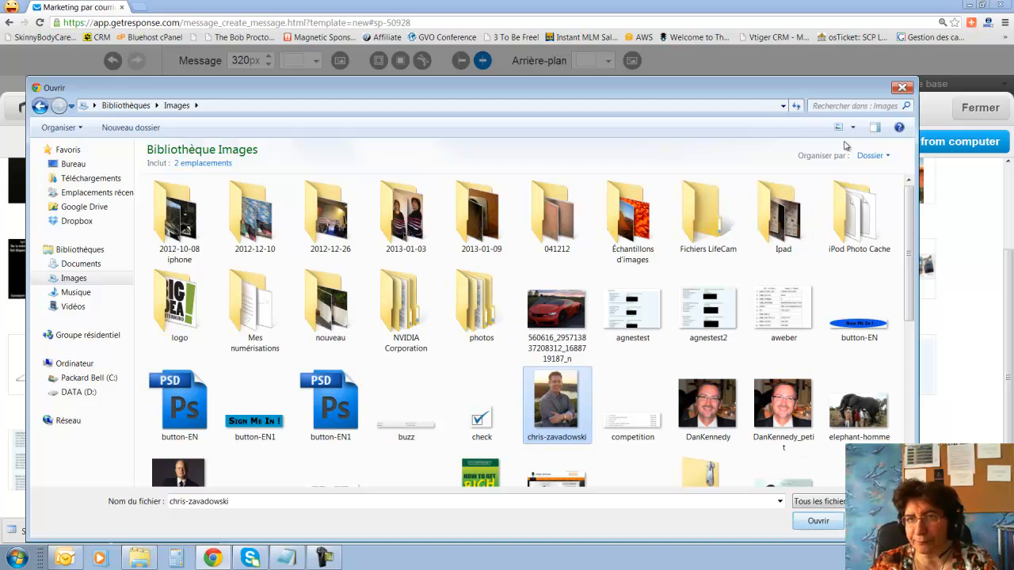
drag(812, 92, 860, 230)
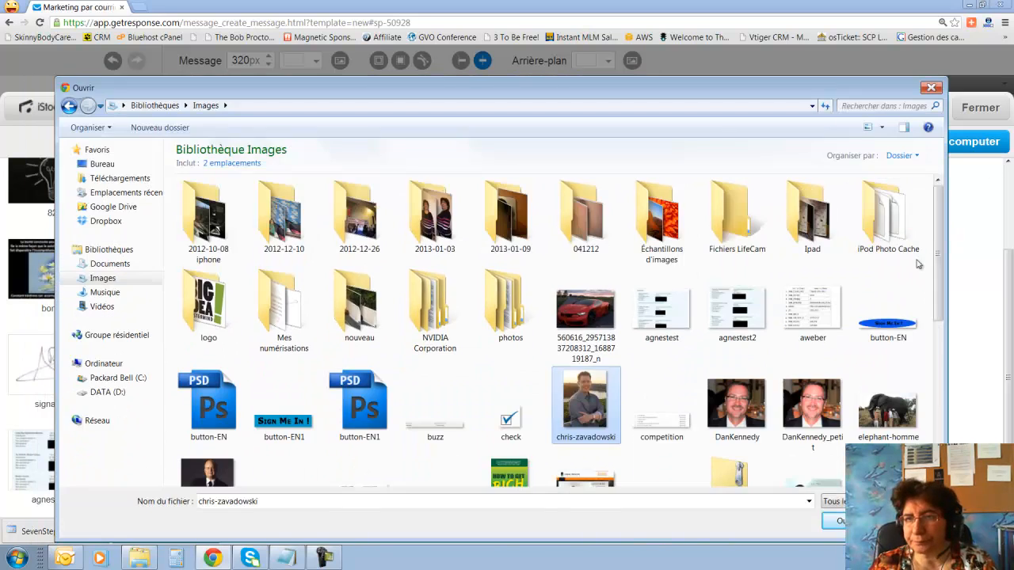
drag(577, 414, 979, 356)
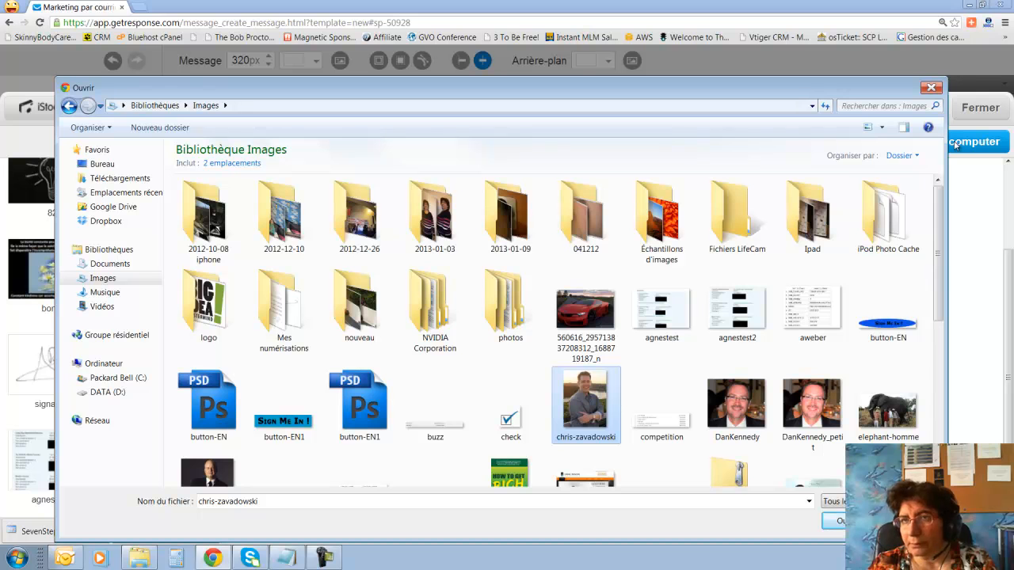
drag(947, 160, 380, 165)
scroll(210, 380, down, 10)
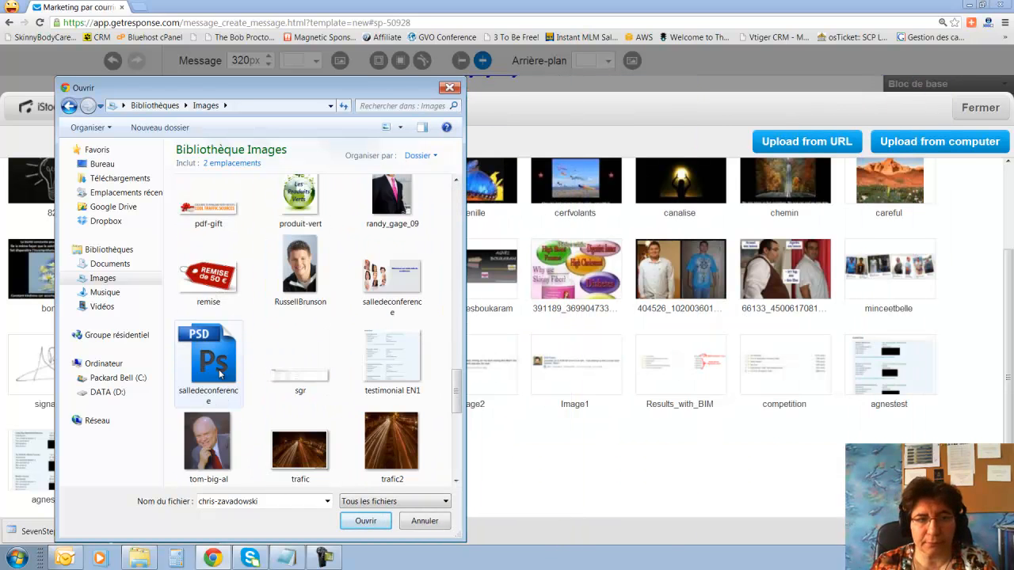
drag(291, 258, 206, 320)
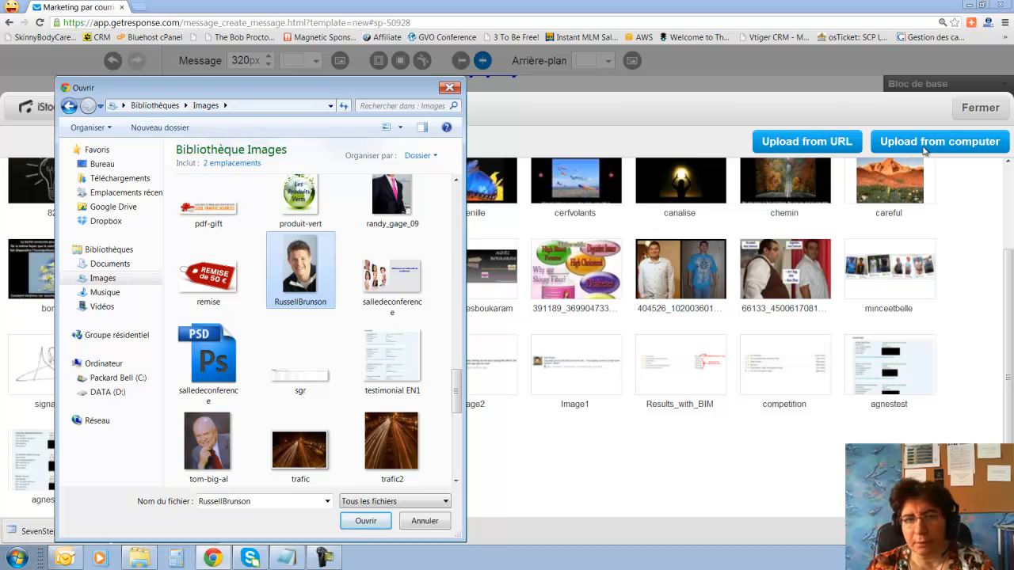
click(424, 526)
scroll(577, 365, up, 2)
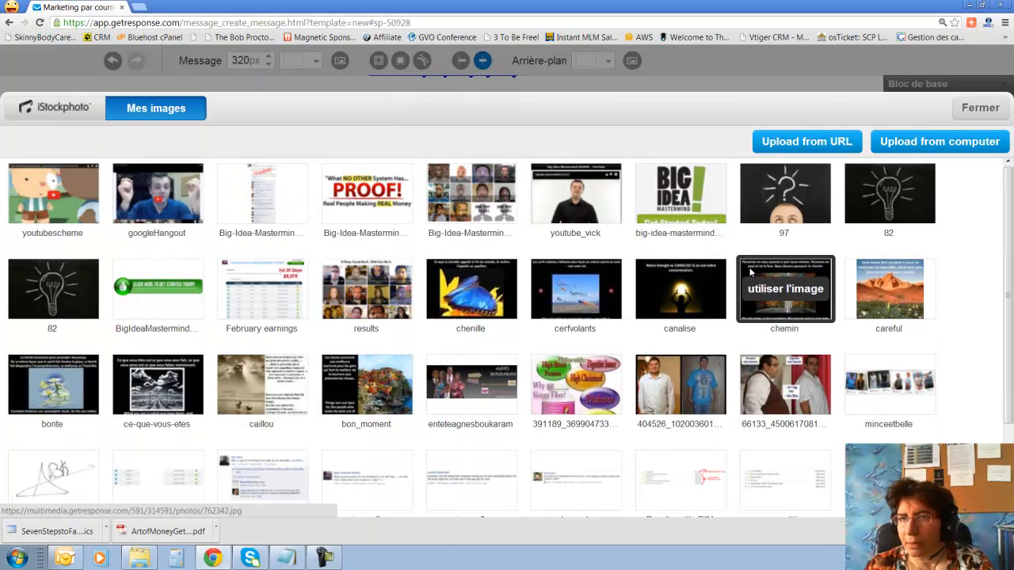
Upload the head-and-shoulders portrait from the Images library to the image collection.
click(956, 149)
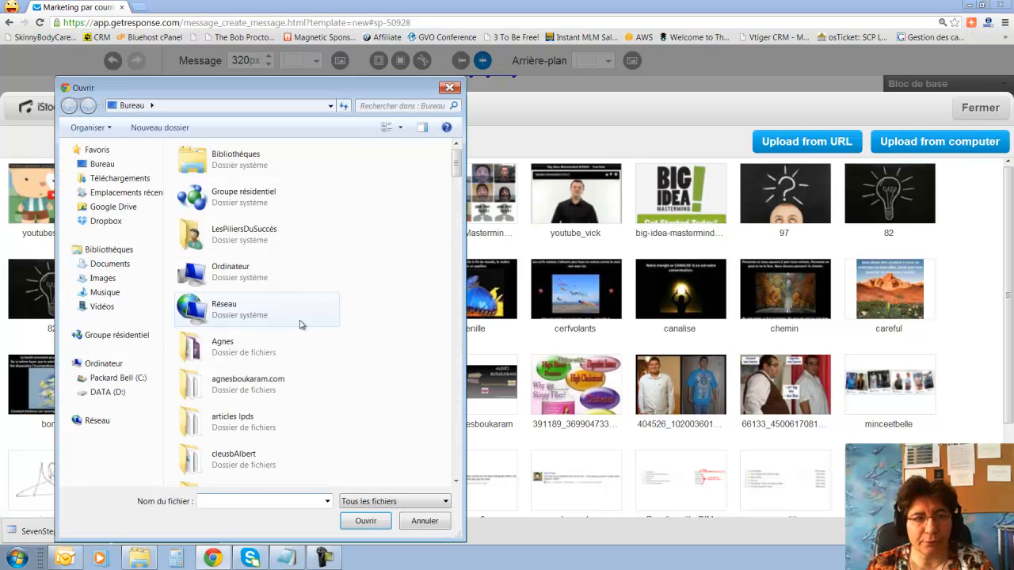
click(123, 278)
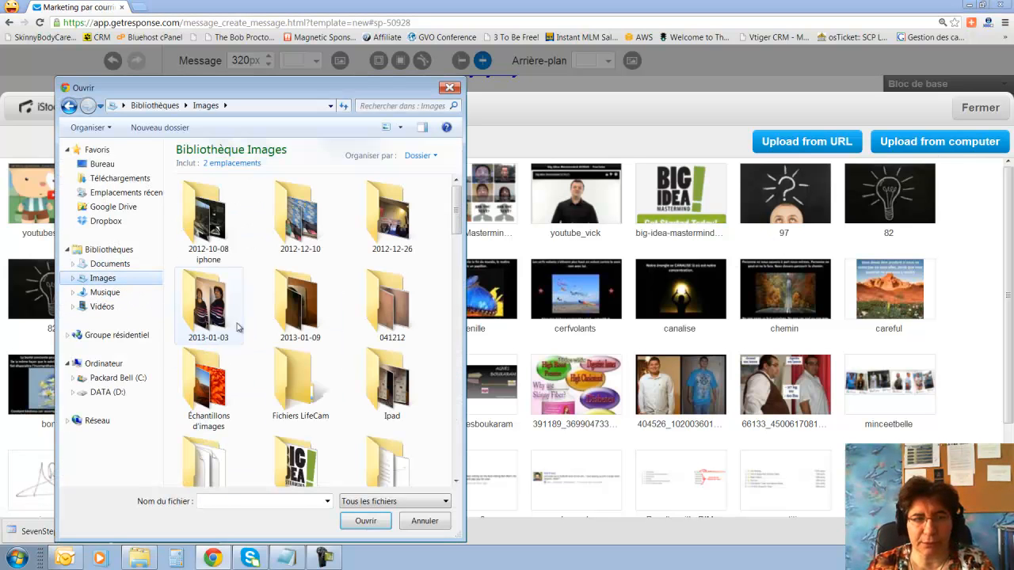
drag(457, 206, 458, 396)
click(300, 246)
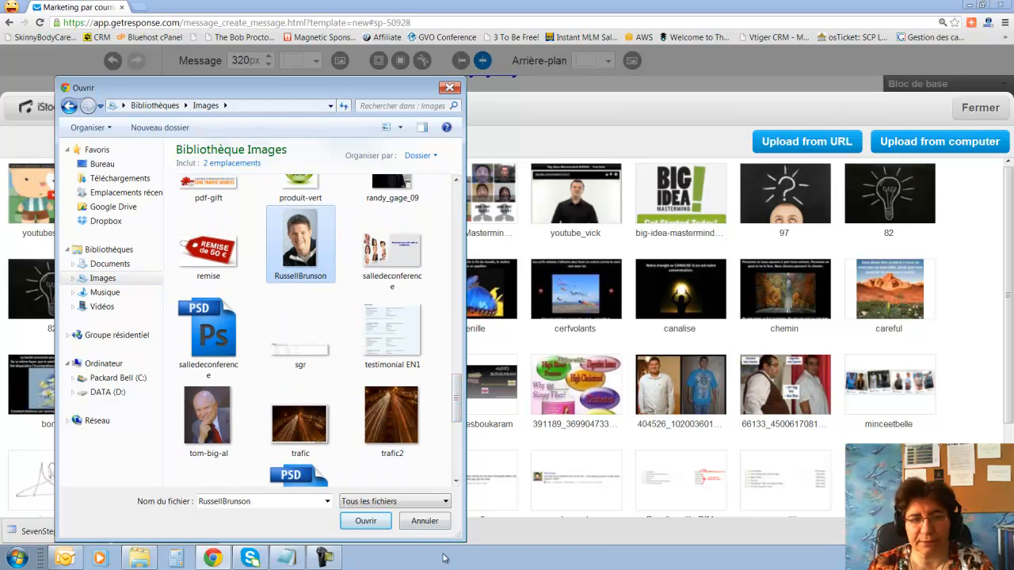
click(366, 520)
Insert the uploaded portrait into the image block and enlarge it with the size slider.
mouse_move(367, 483)
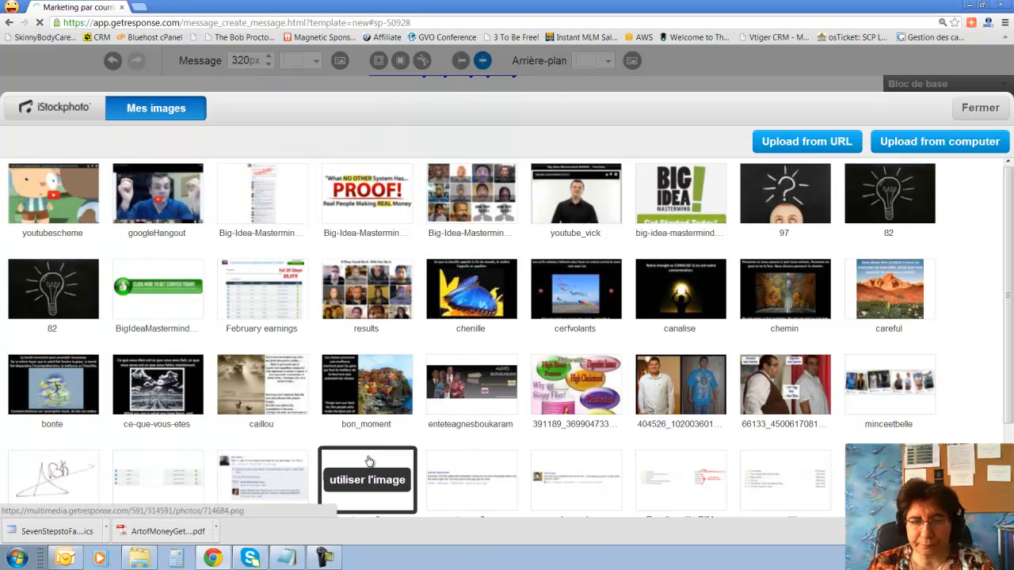
scroll(371, 473, down, 3)
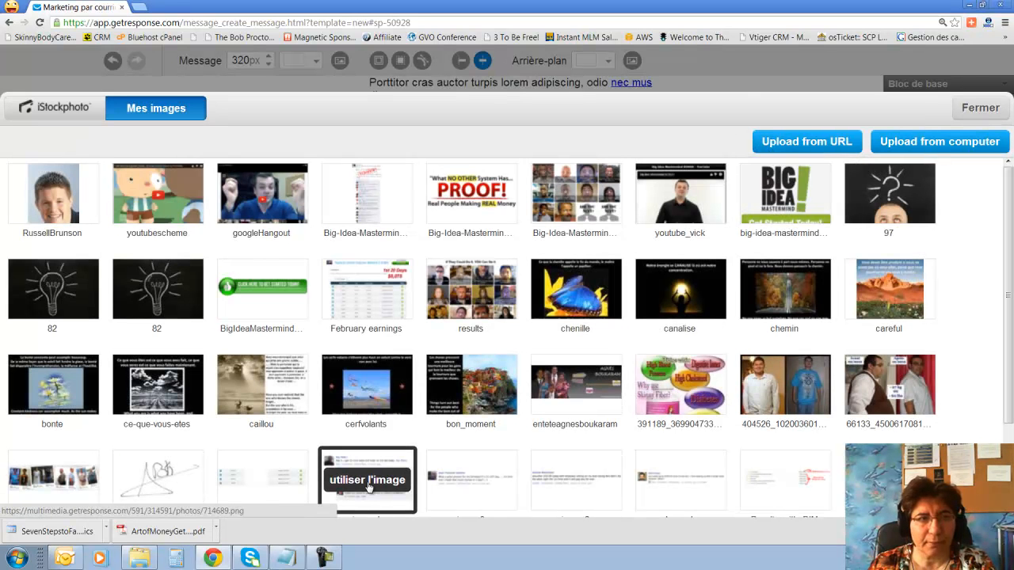
click(47, 207)
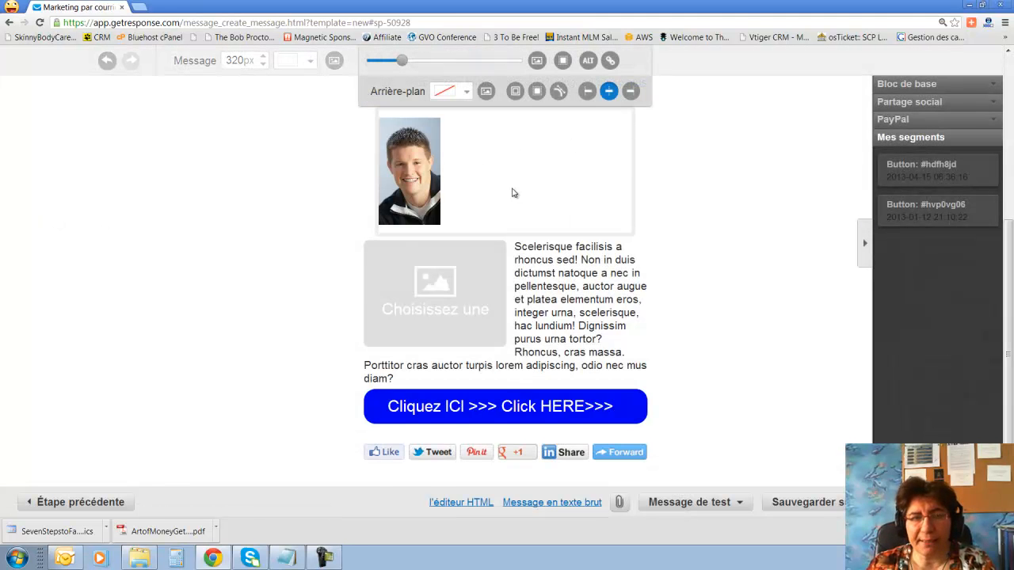
scroll(512, 194, up, 1)
drag(403, 118, 479, 118)
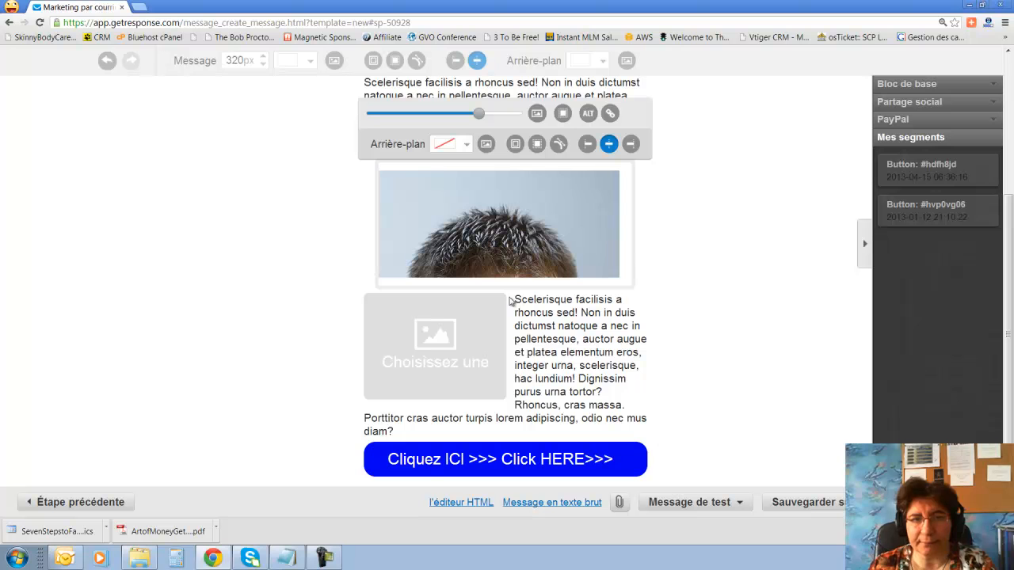
click(735, 244)
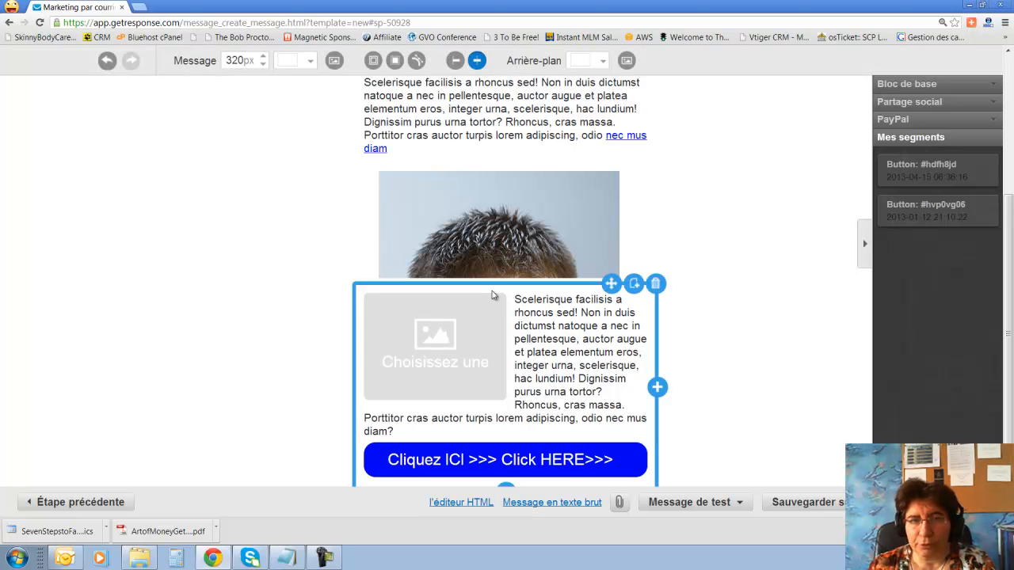
Resize the image block to 377×407px so the full face shows.
drag(493, 288, 468, 499)
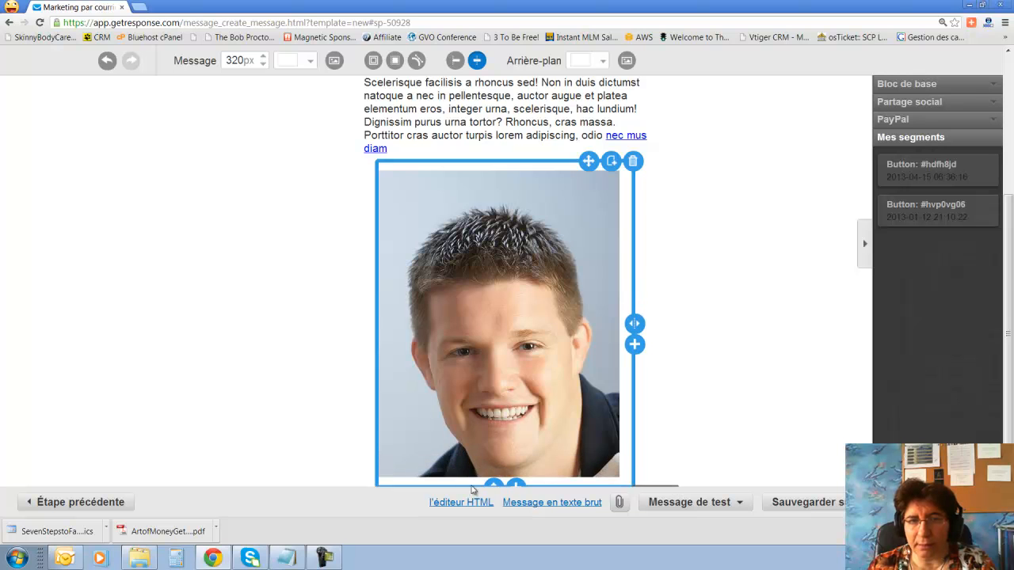
scroll(595, 253, down, 3)
mouse_move(583, 256)
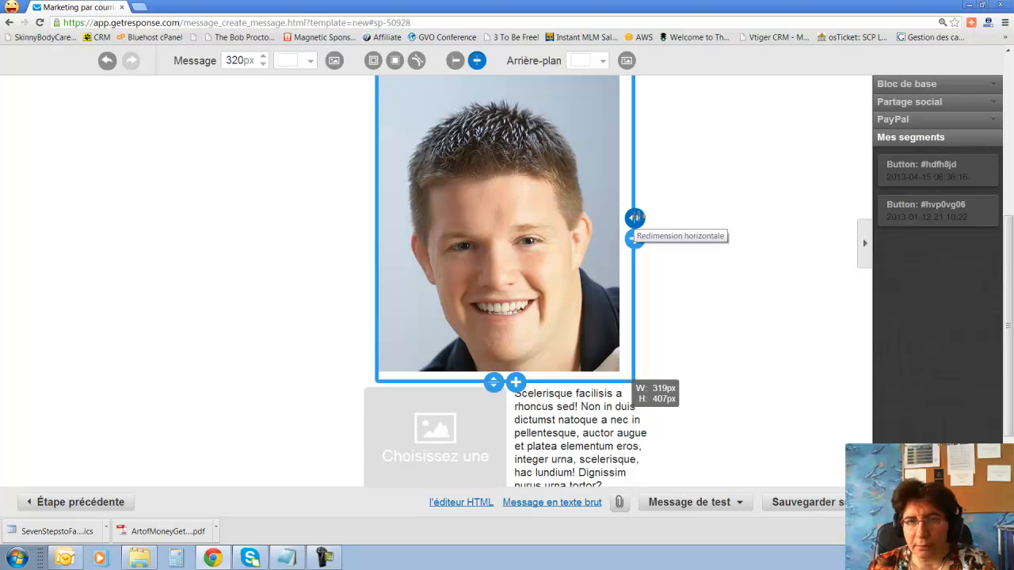
drag(636, 218, 657, 218)
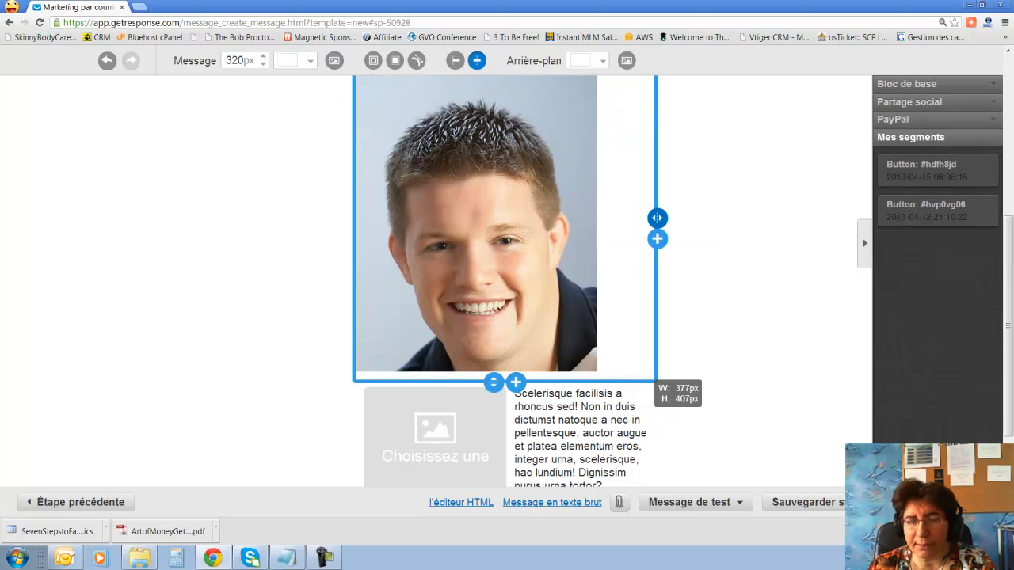
scroll(761, 231, up, 4)
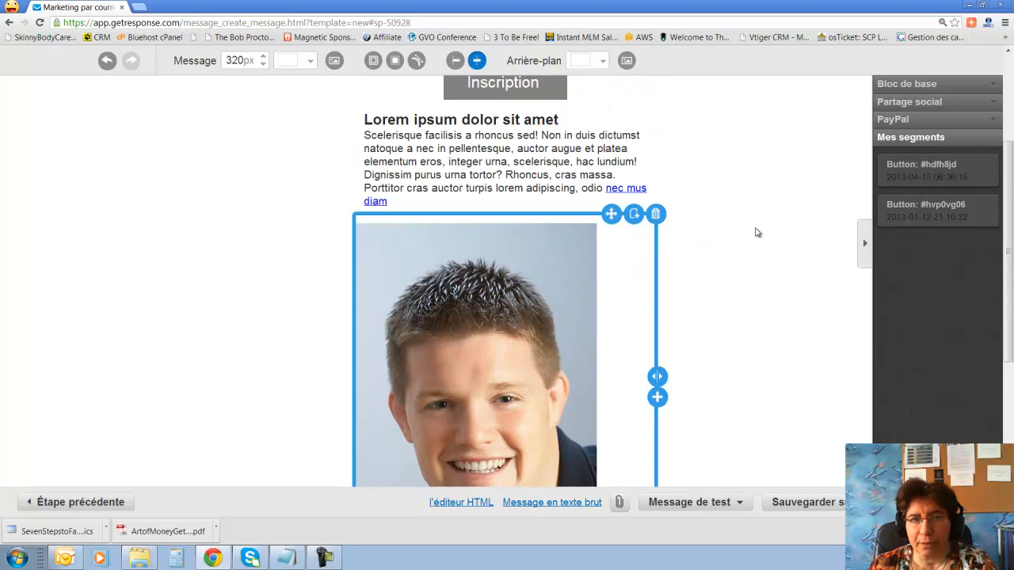
Centre the photo in its block and give it 10px padding on one side.
click(487, 254)
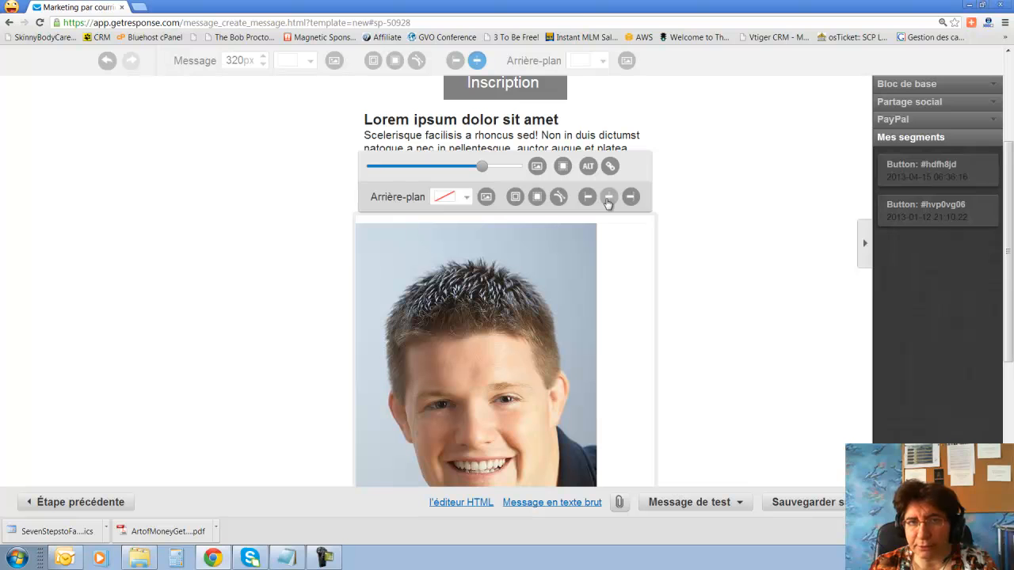
click(610, 199)
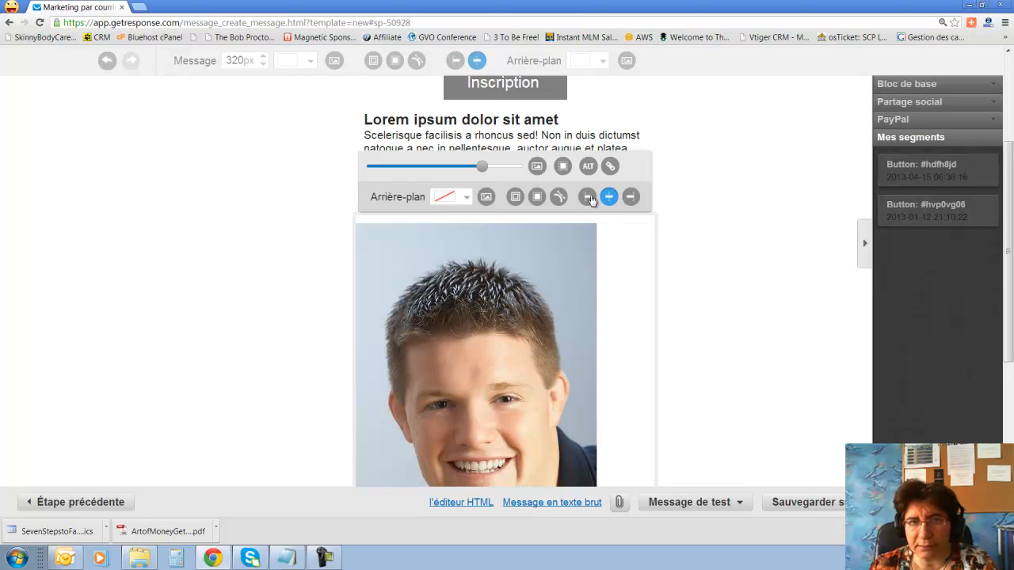
click(515, 198)
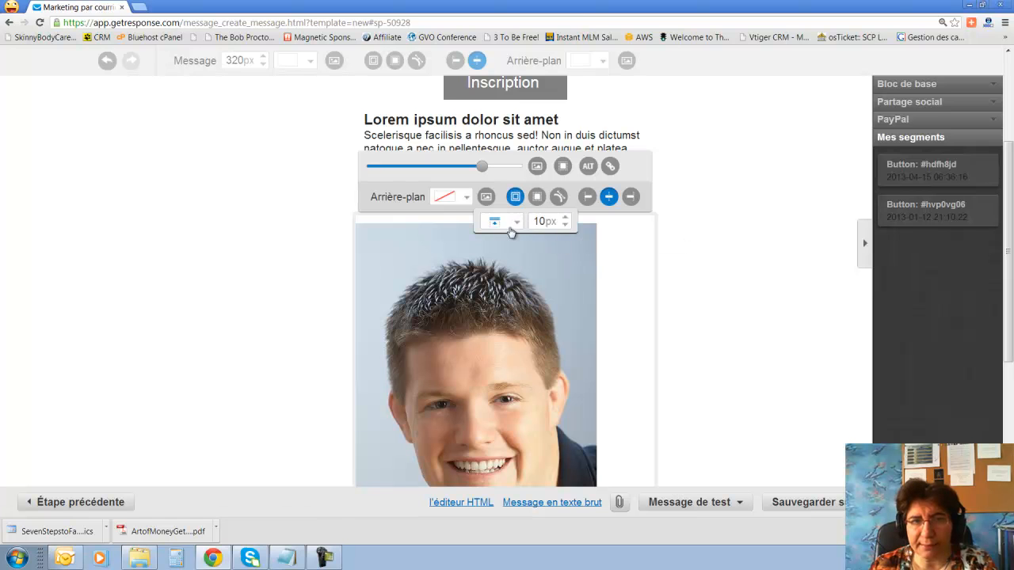
click(516, 224)
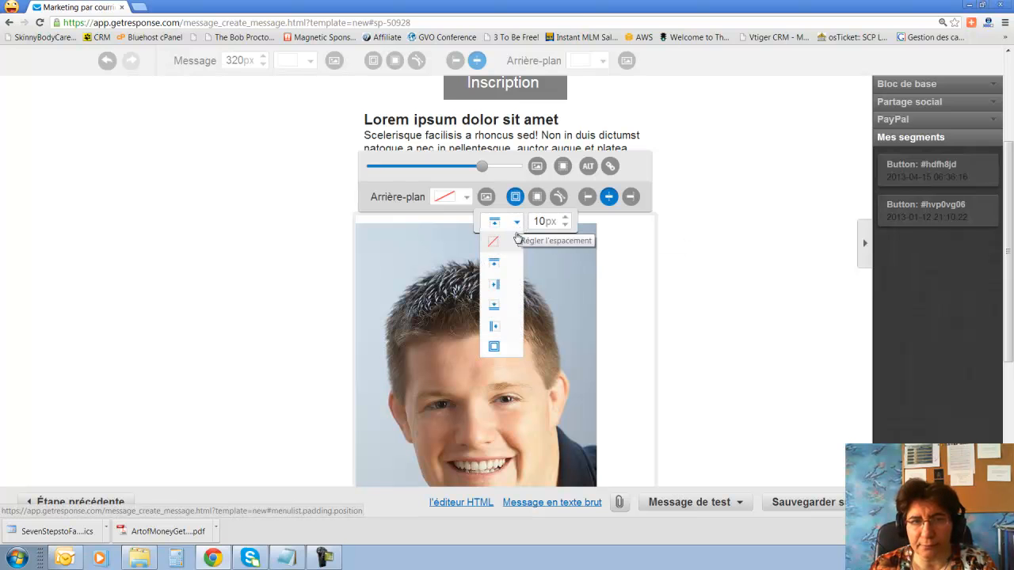
click(507, 290)
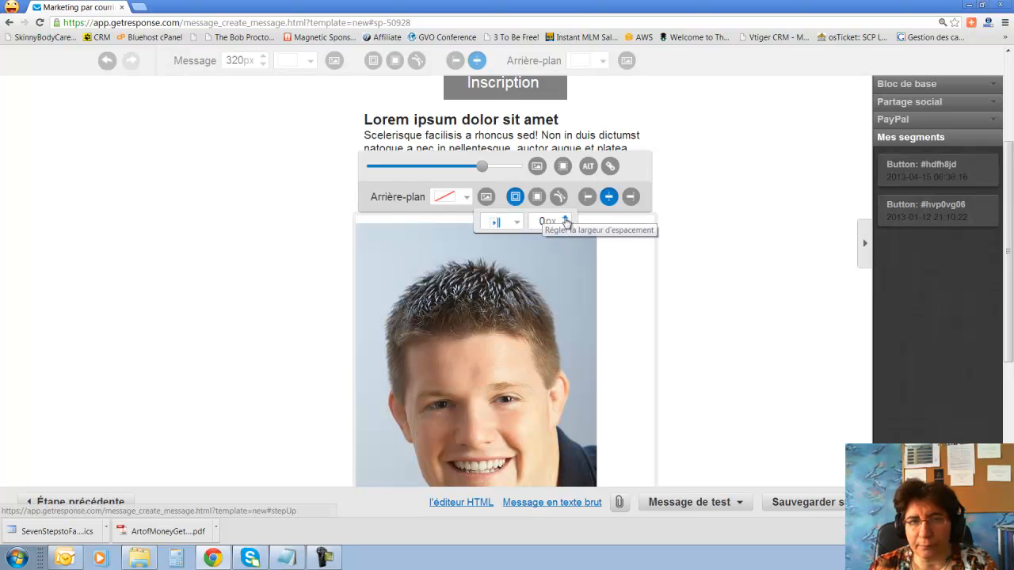
click(566, 220)
click(565, 220)
click(566, 220)
click(566, 220)
click(566, 220)
click(566, 220)
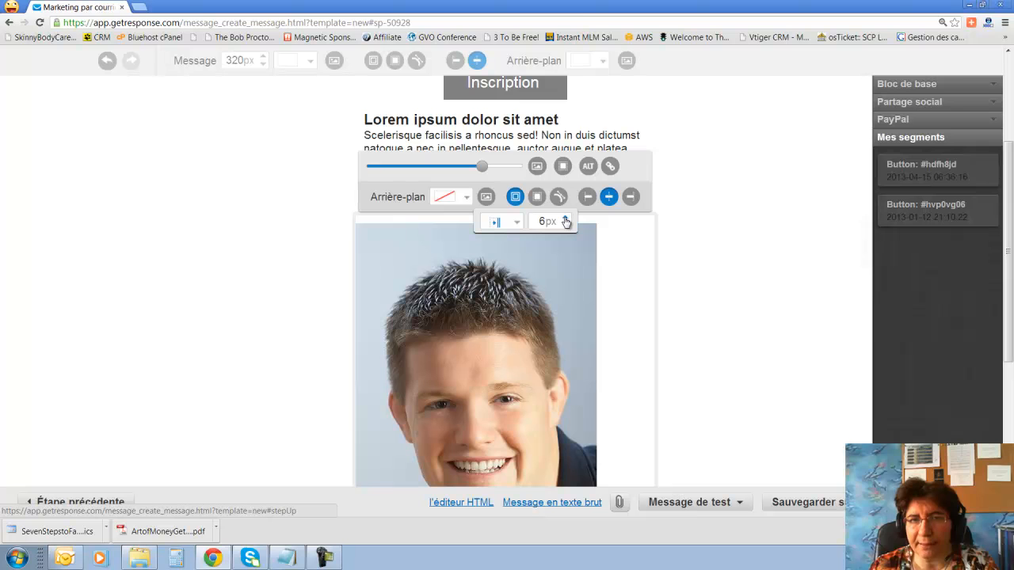
click(566, 221)
click(516, 198)
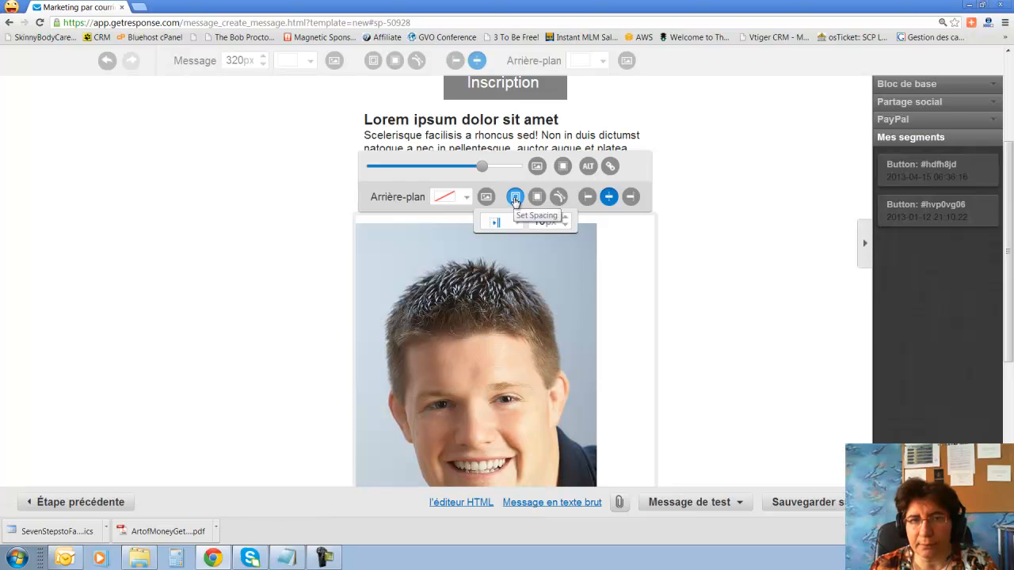
Try other padding sides and values, settling back at 10px padding.
click(515, 198)
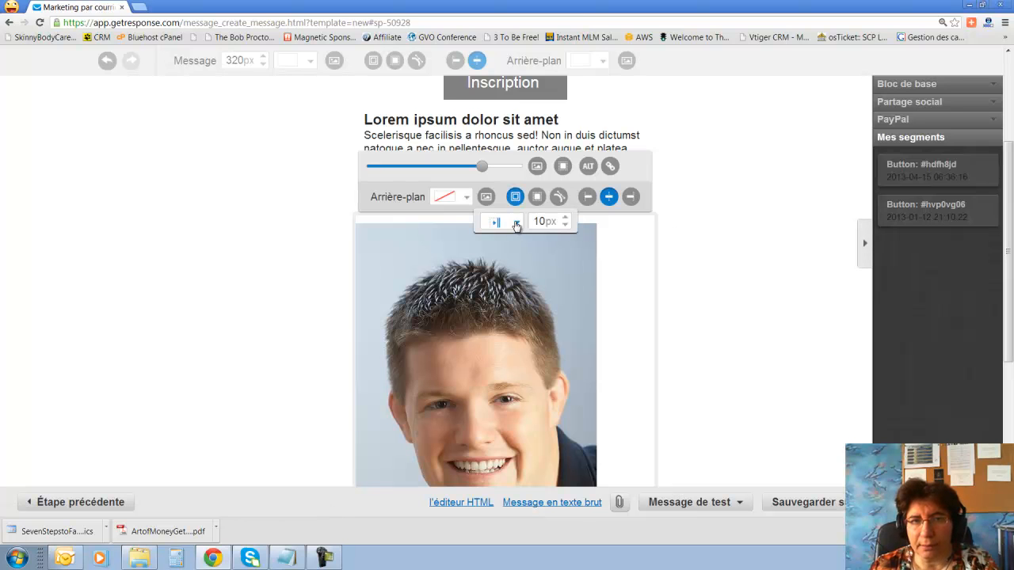
click(517, 224)
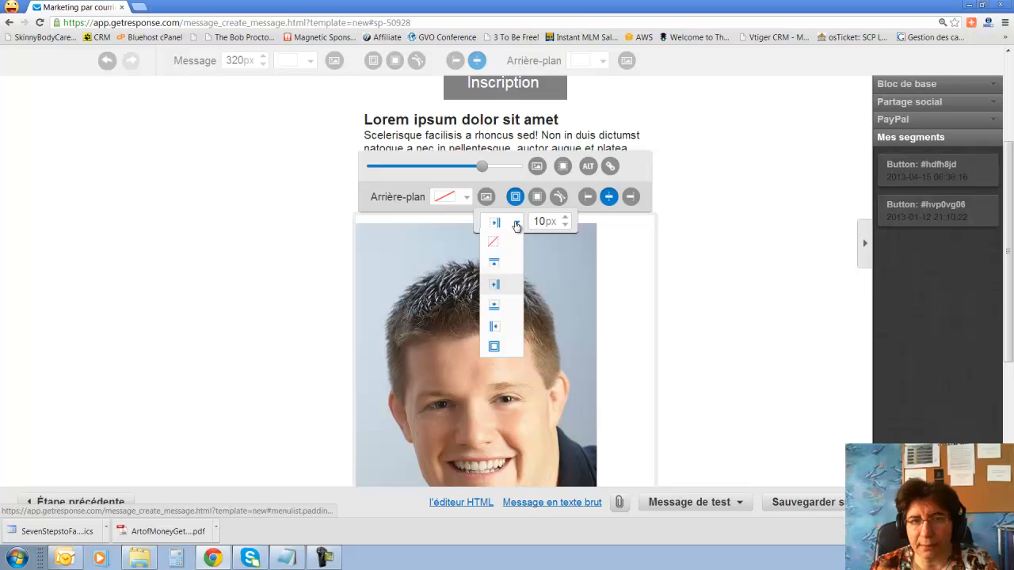
click(495, 311)
click(517, 203)
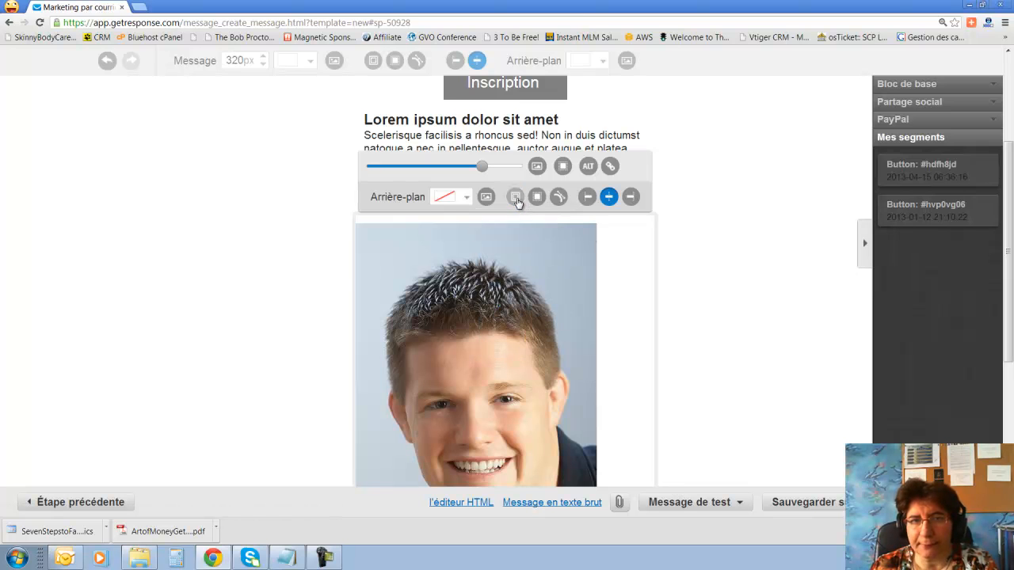
click(517, 204)
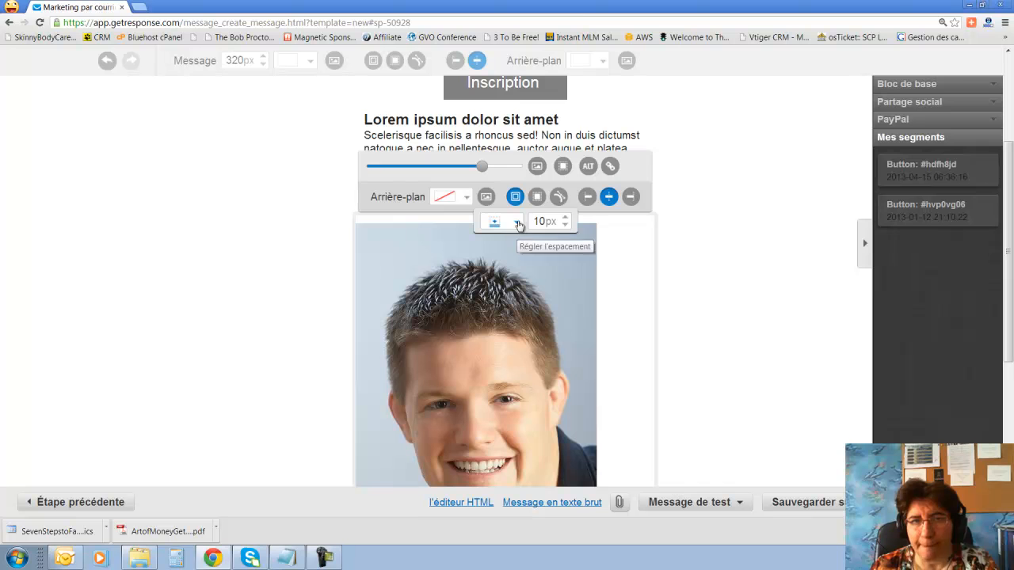
click(515, 222)
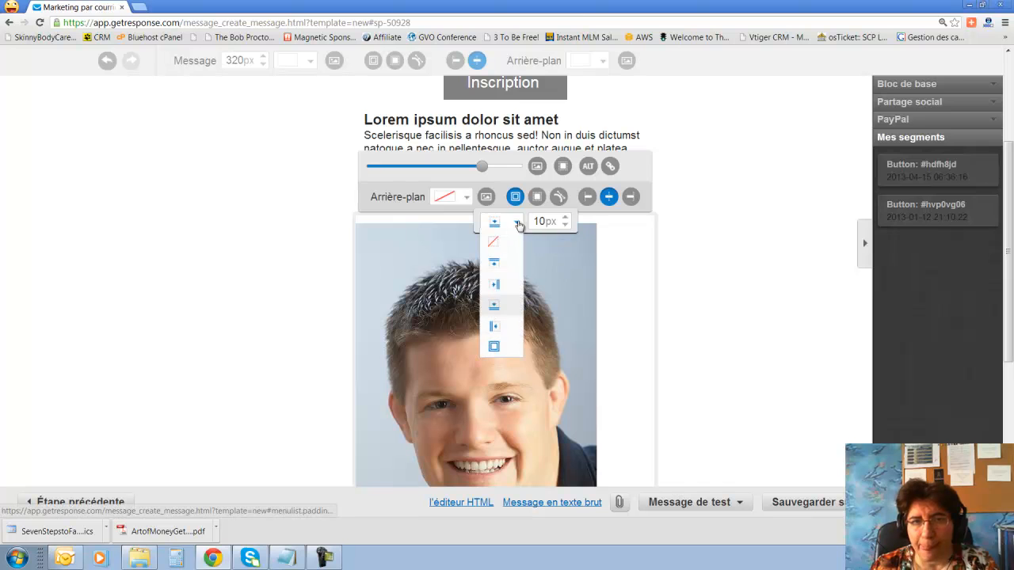
click(494, 329)
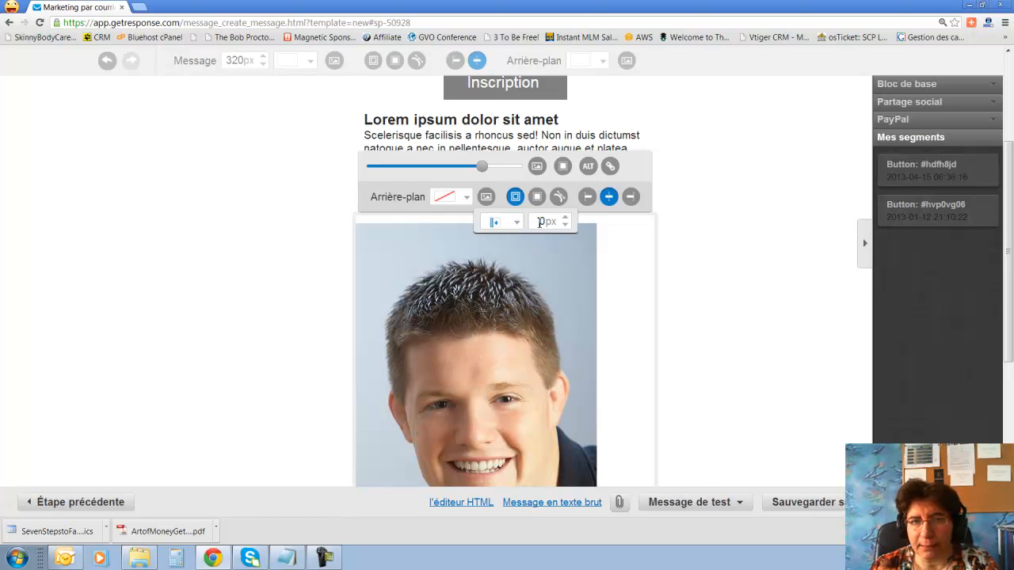
key(Return)
click(515, 197)
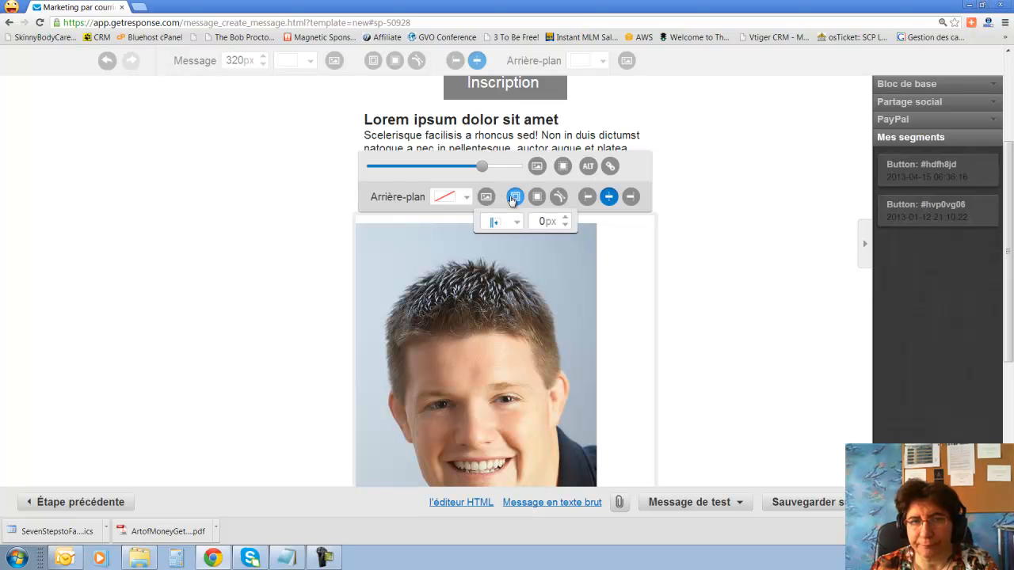
click(565, 219)
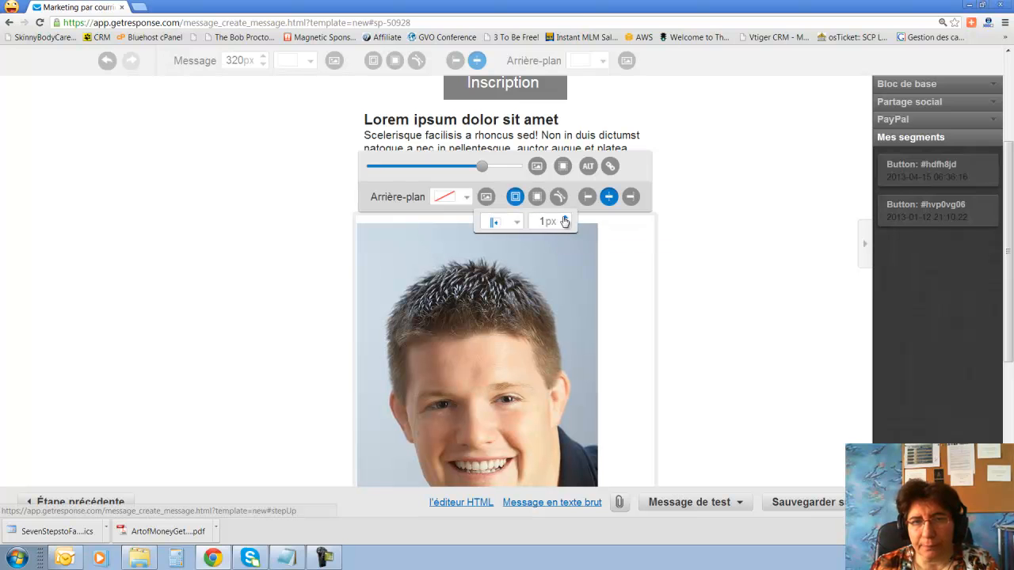
click(565, 220)
click(565, 220)
click(566, 220)
click(565, 220)
click(566, 219)
click(565, 219)
click(565, 220)
click(566, 220)
click(566, 219)
click(565, 226)
click(565, 226)
click(565, 226)
click(514, 199)
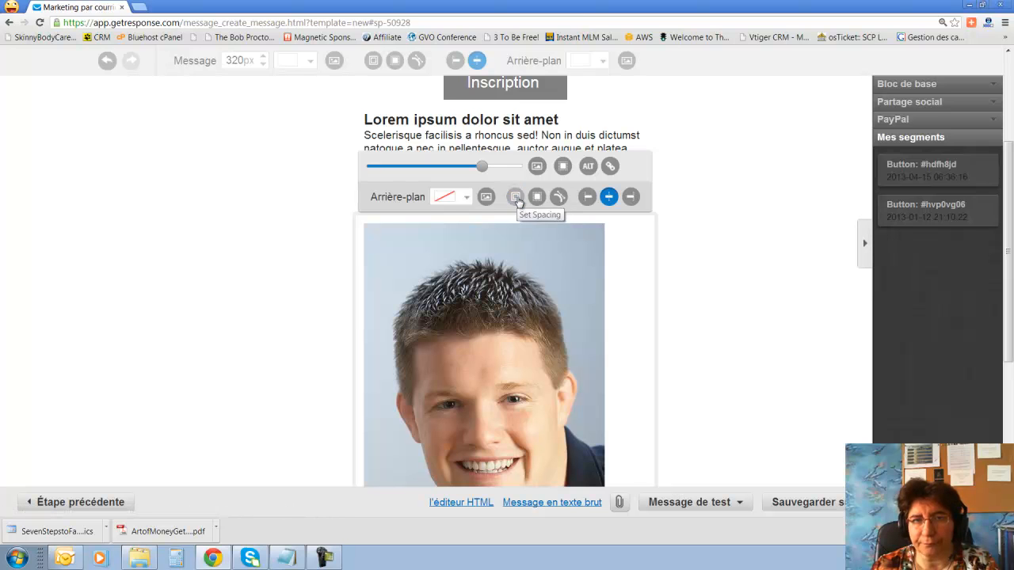
Apply padding to all sides of the photo and raise it to 20px.
click(515, 200)
click(515, 221)
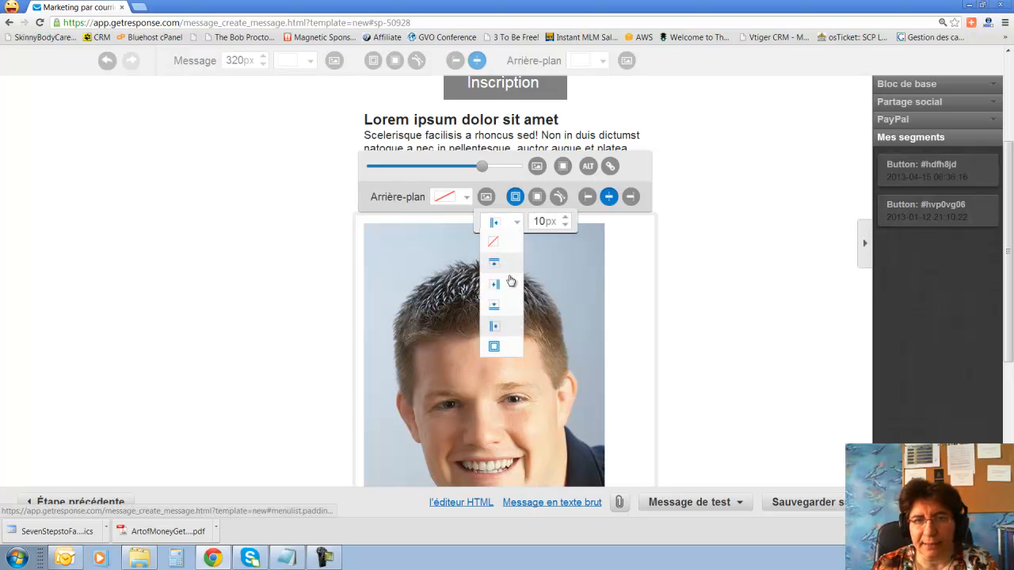
click(495, 350)
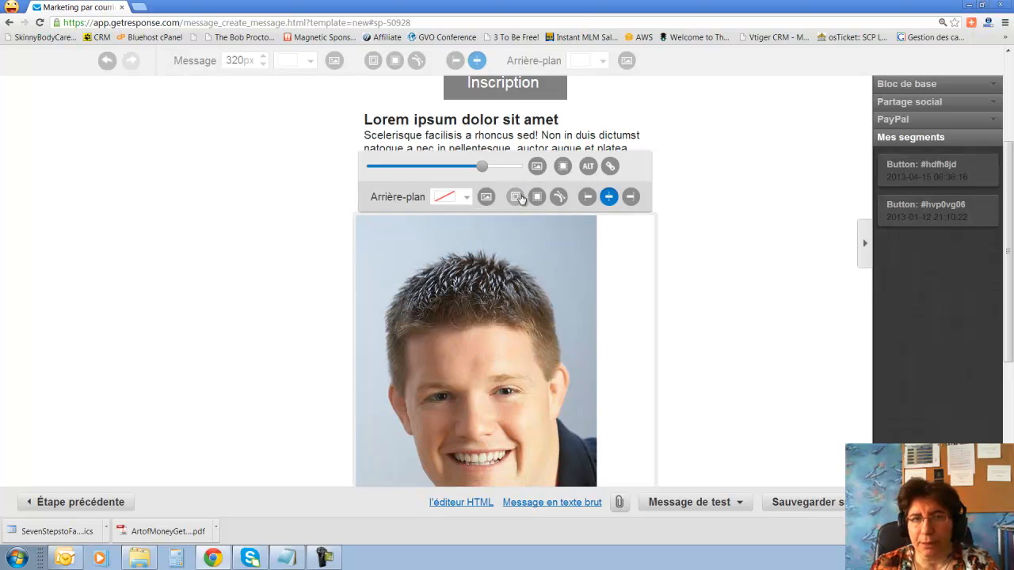
click(565, 219)
click(565, 219)
click(565, 219)
drag(566, 221, 566, 220)
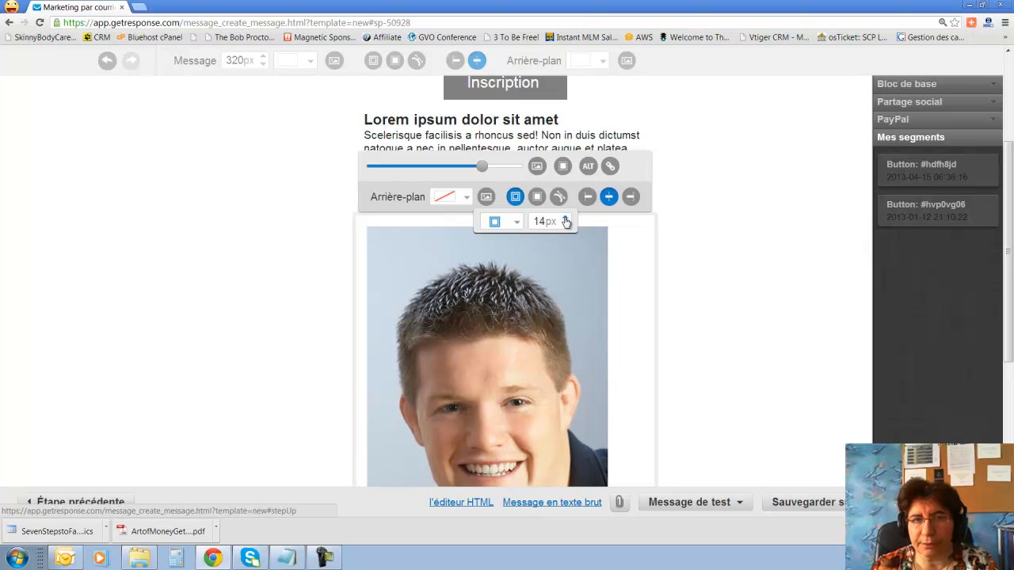
click(565, 220)
click(566, 221)
click(566, 220)
click(566, 221)
click(566, 221)
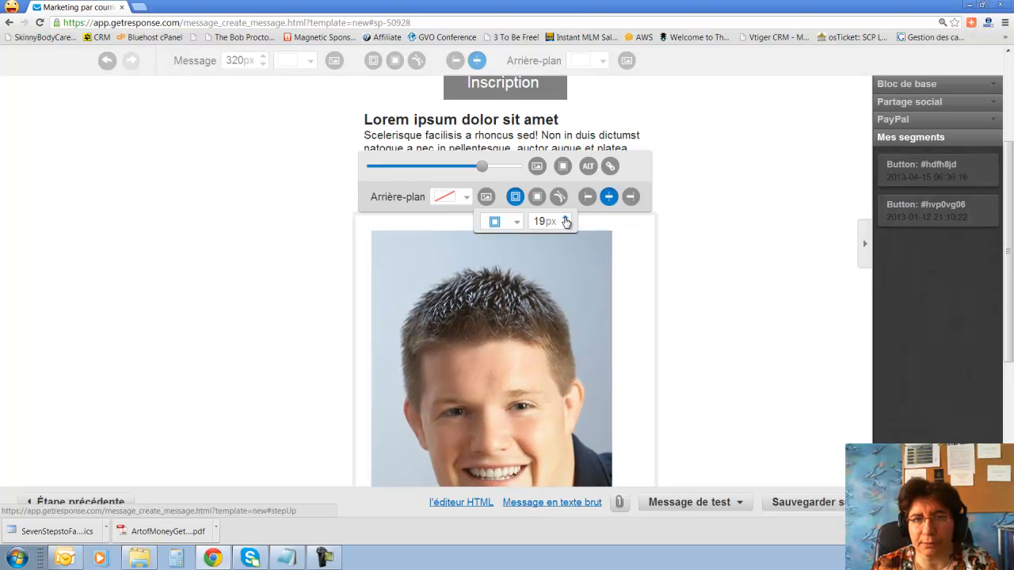
click(566, 220)
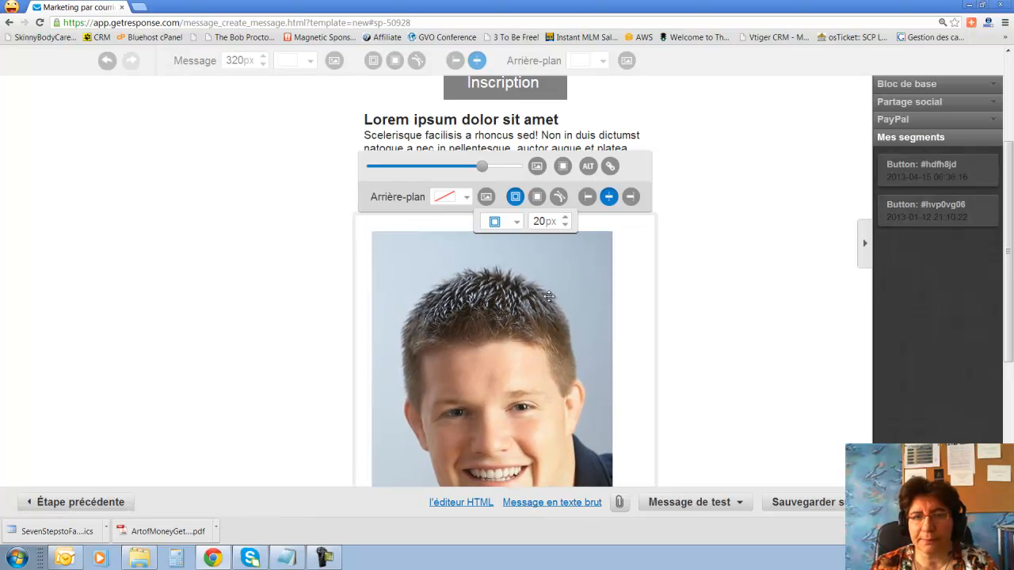
Scroll through the message to review the text, button, paragraph and padded portrait.
scroll(750, 267, down, 3)
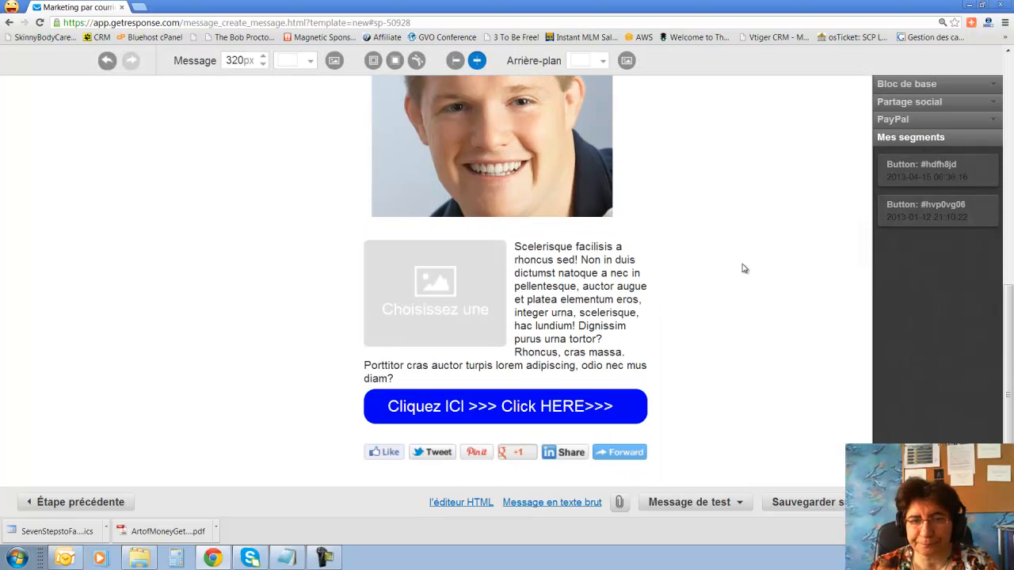
scroll(741, 267, up, 2)
scroll(742, 268, down, 2)
scroll(737, 254, up, 5)
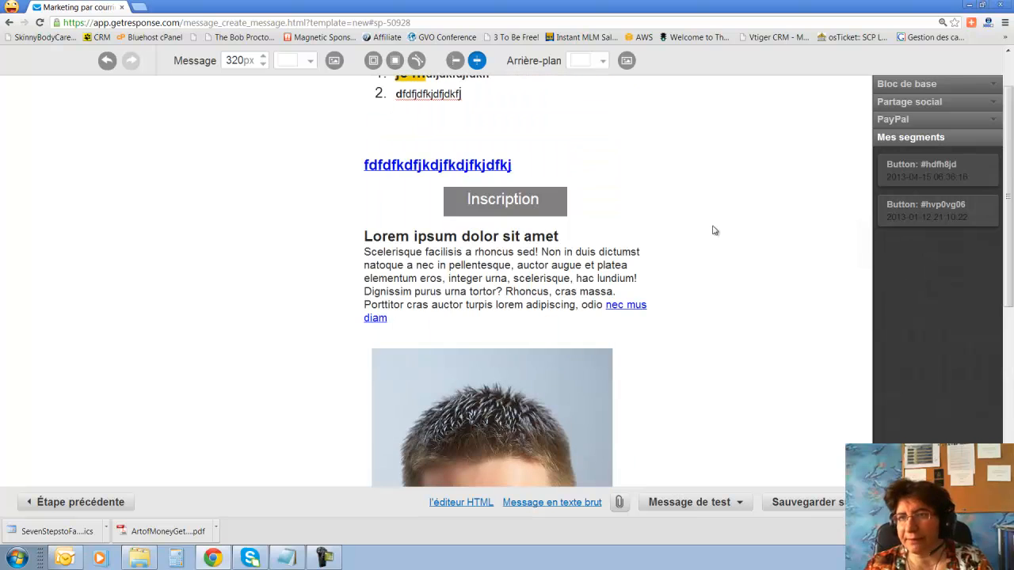
scroll(715, 231, up, 1)
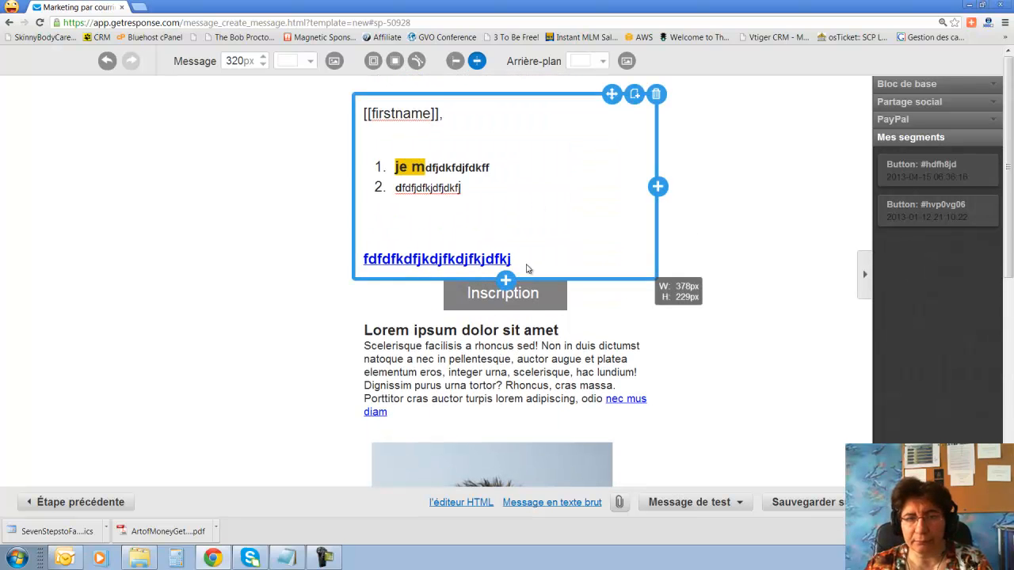
scroll(487, 310, down, 3)
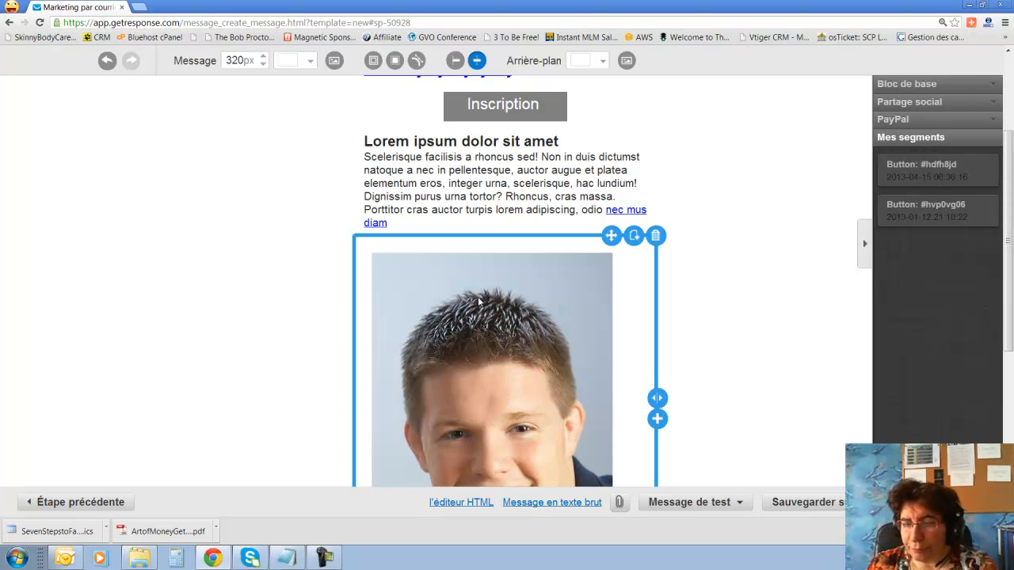
Show the Sauvegarder save choices, Modèle and Projet.
click(860, 502)
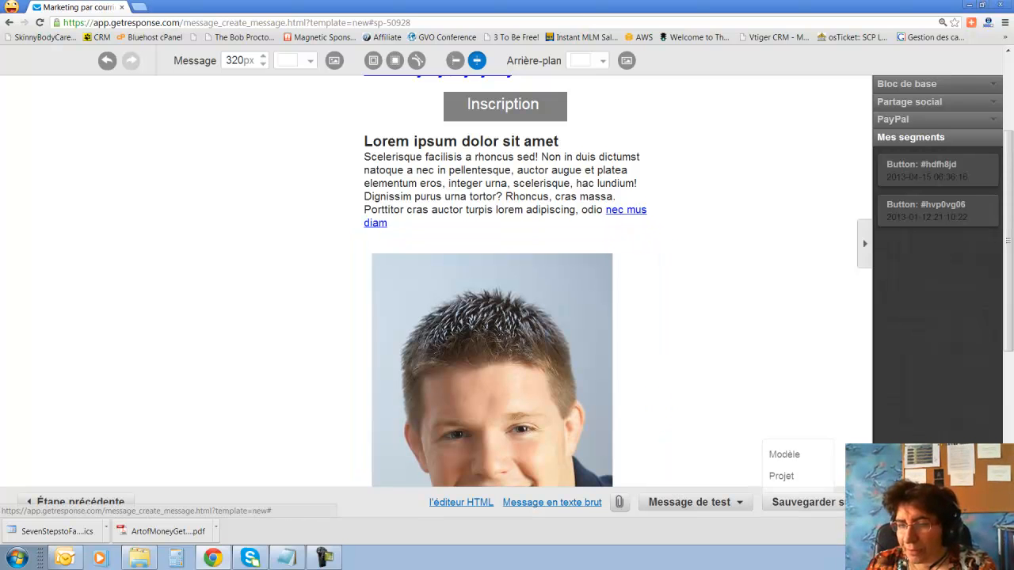
click(784, 455)
mouse_move(788, 464)
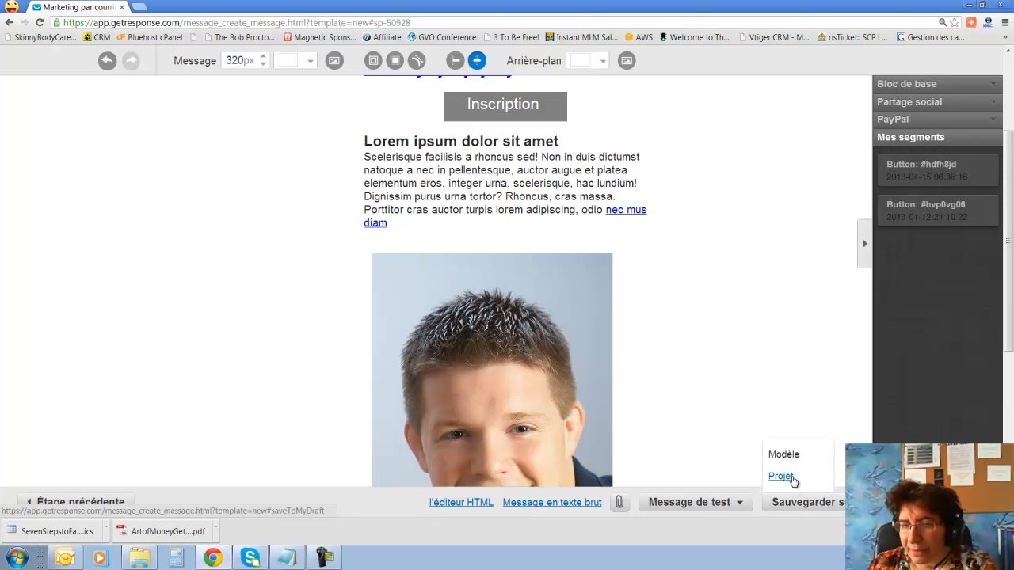
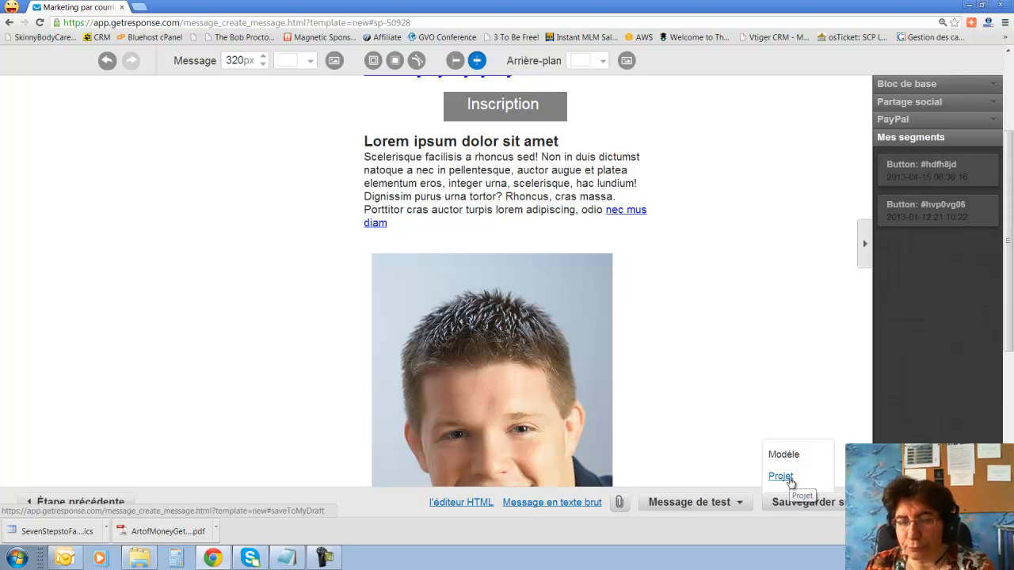
Dismiss the Sauvegarder choices and bring up the Message de test options.
mouse_move(739, 507)
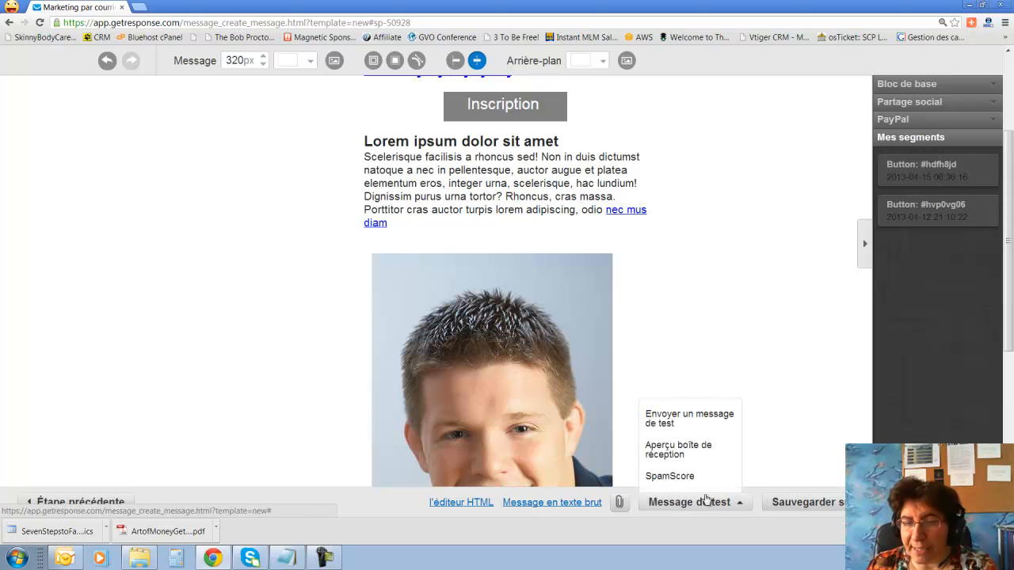
Send a test copy of the webinar email to your own address, then switch to Outlook.
click(667, 418)
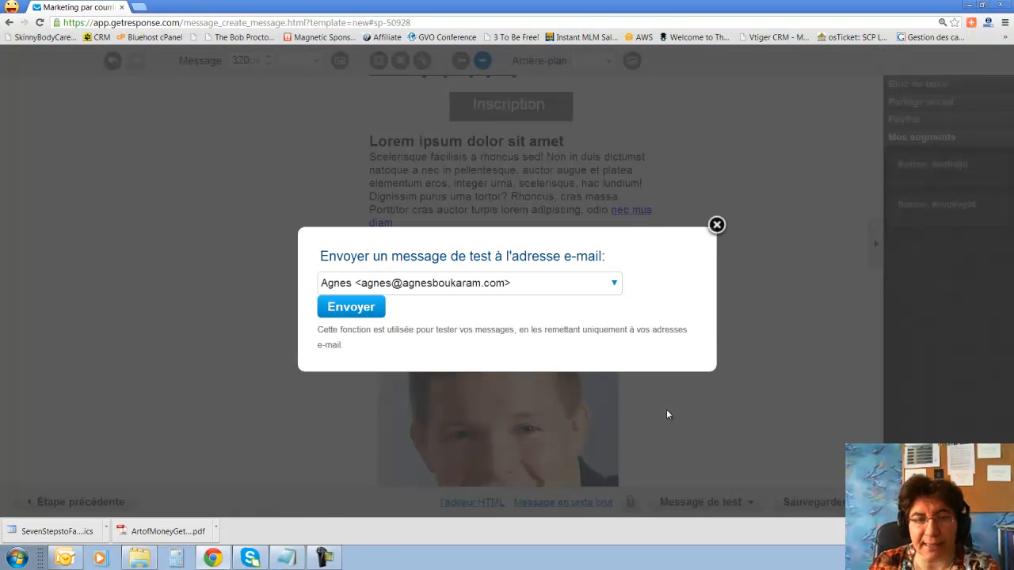
click(339, 308)
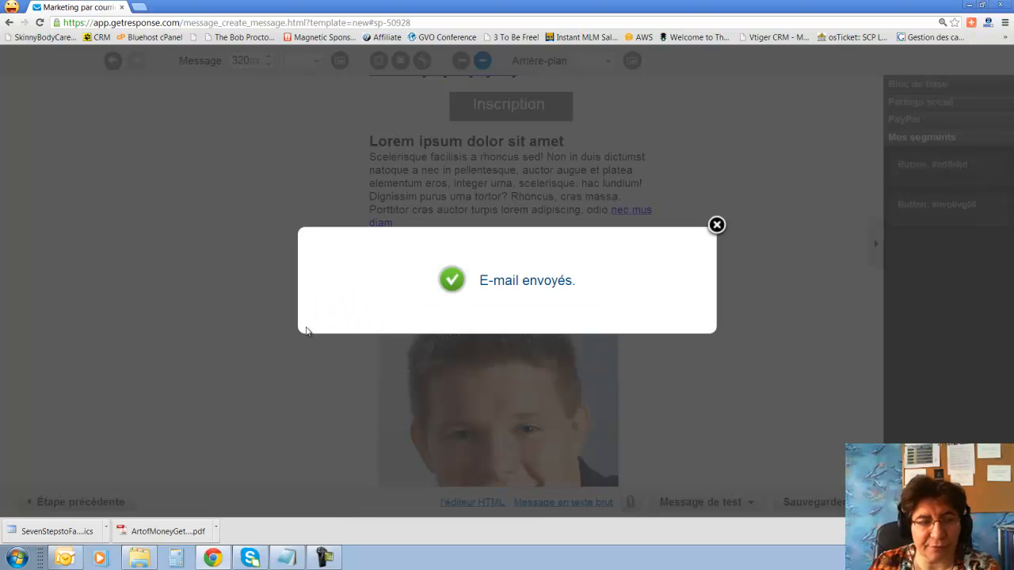
click(717, 225)
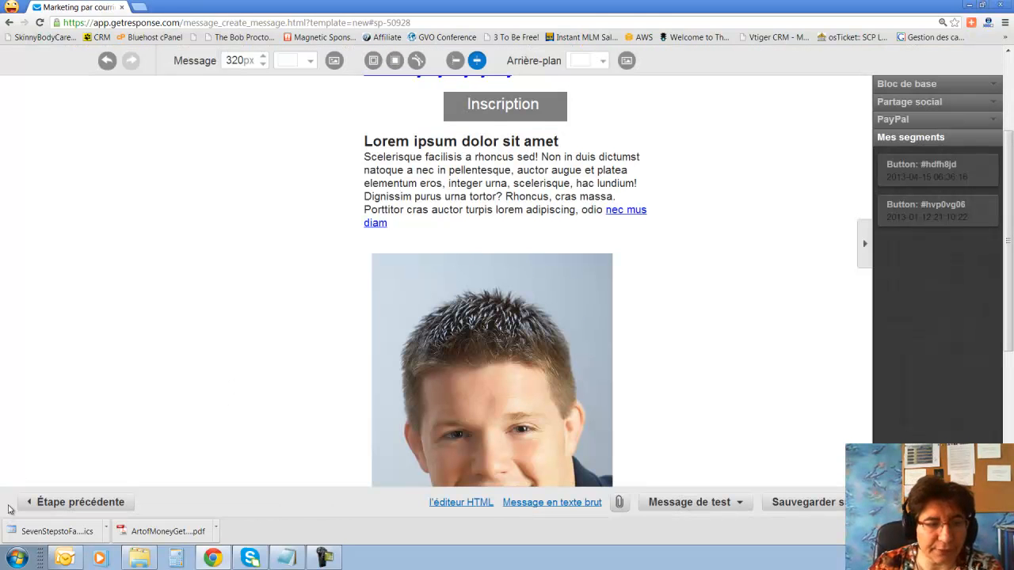
click(65, 558)
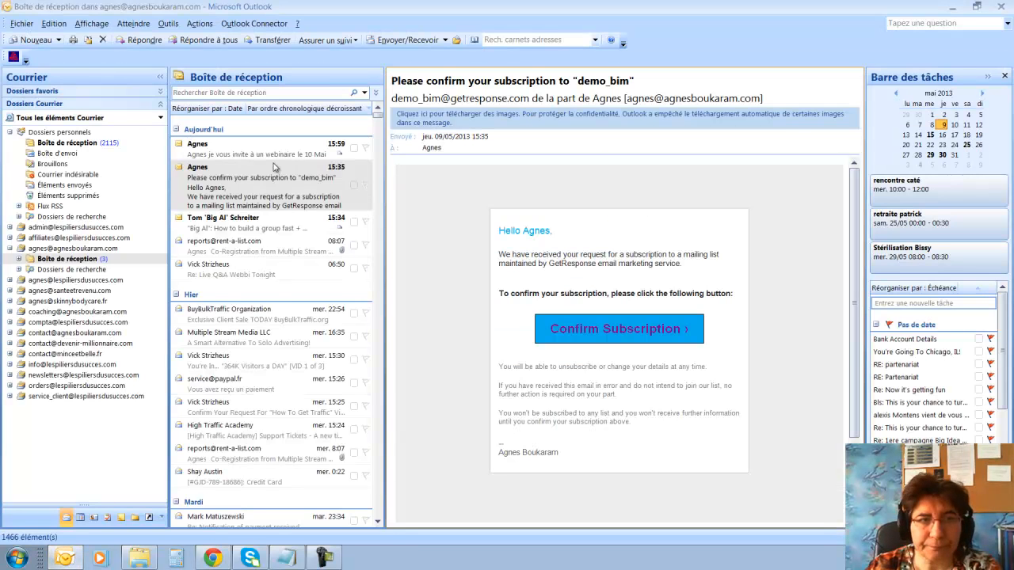
Open the 15:59 test email in Outlook, download its blocked images, then return to GetResponse.
double_click(282, 153)
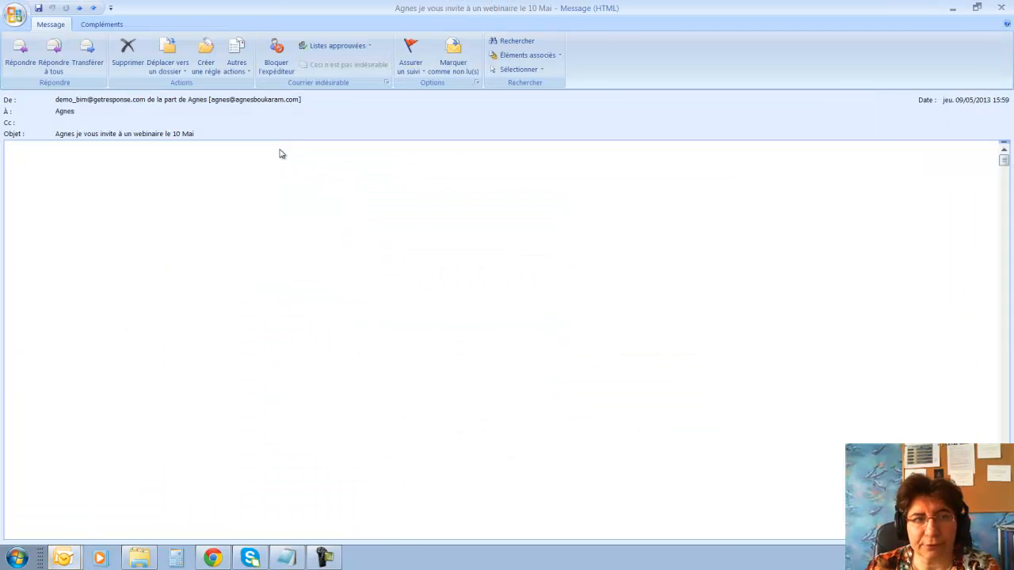
scroll(244, 273, down, 3)
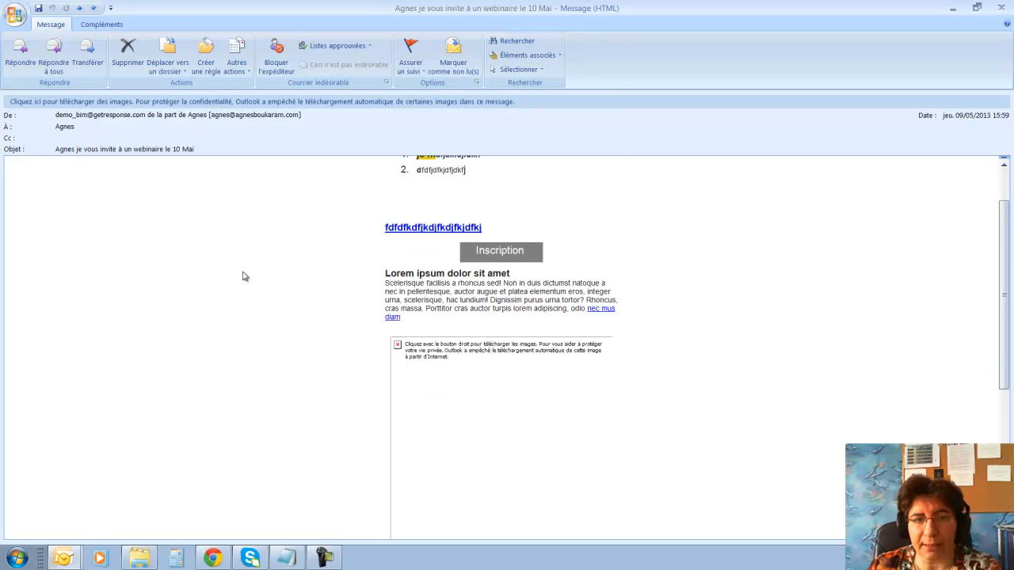
right_click(426, 316)
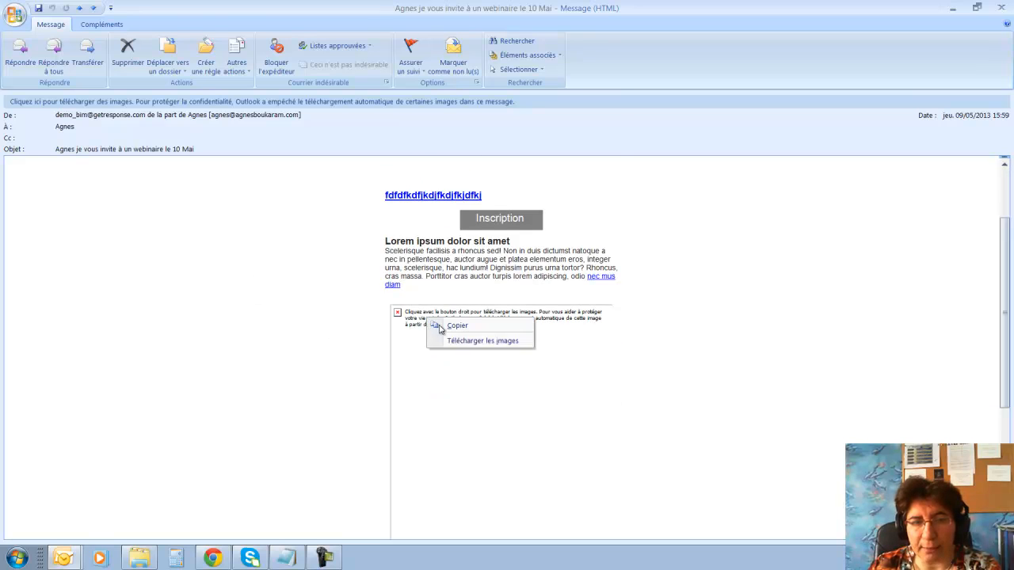
click(475, 342)
scroll(313, 327, down, 2)
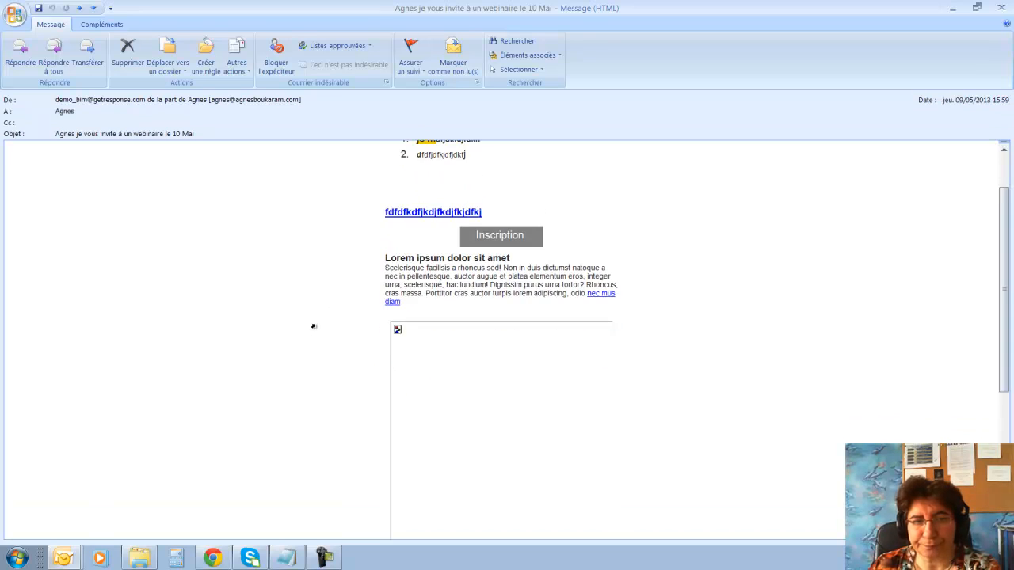
scroll(324, 333, down, 8)
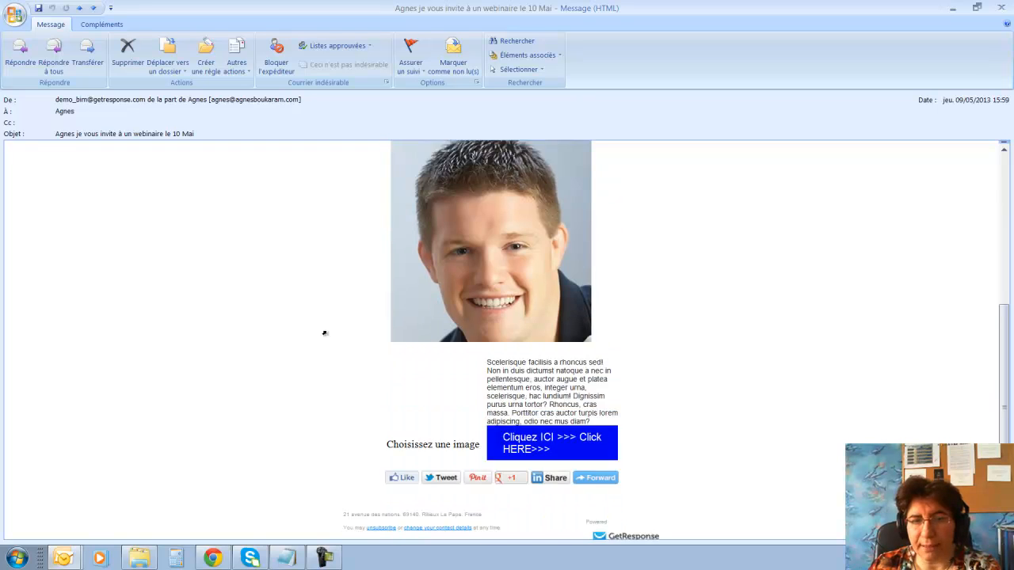
scroll(324, 332, up, 7)
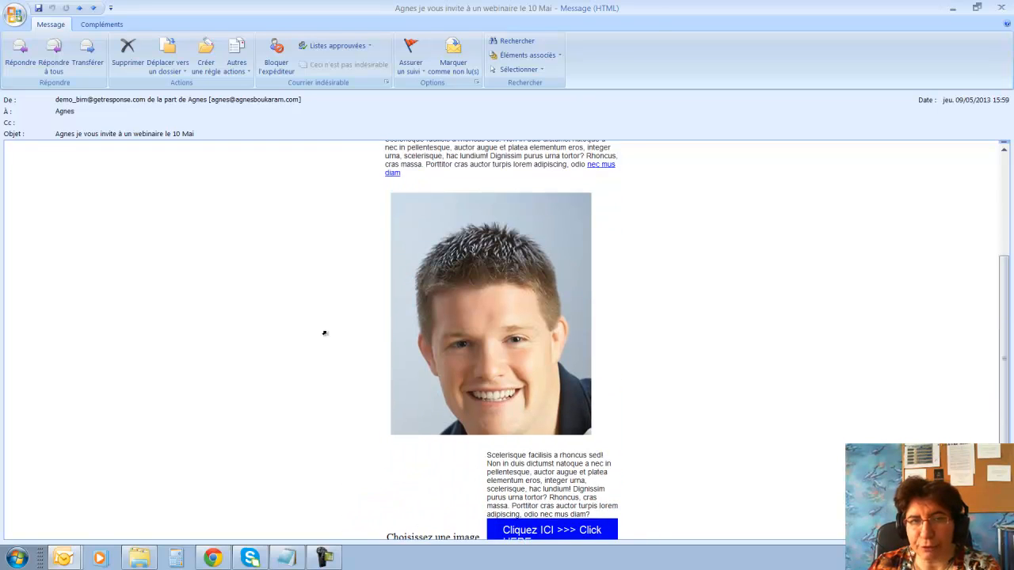
scroll(324, 333, down, 7)
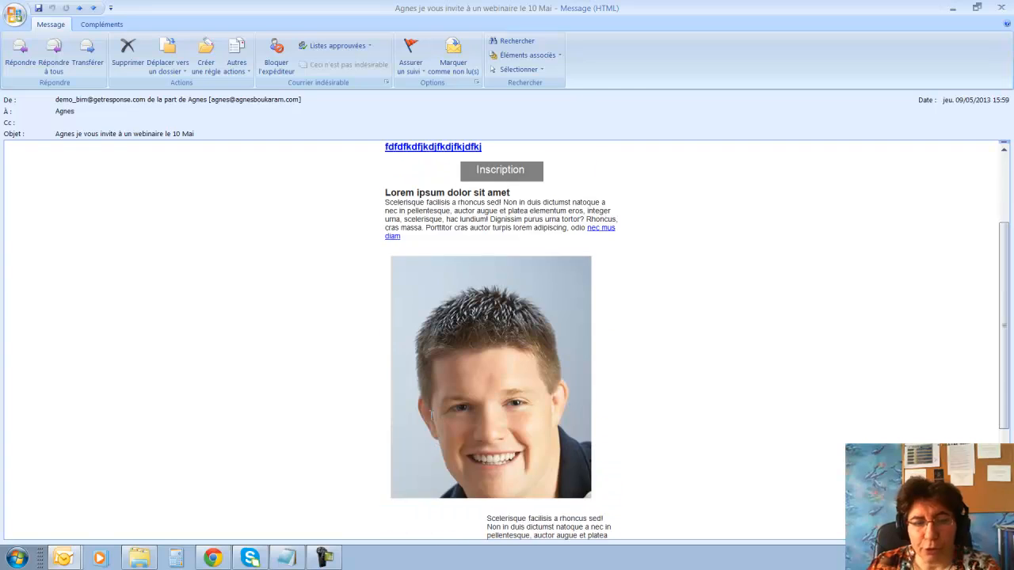
click(224, 559)
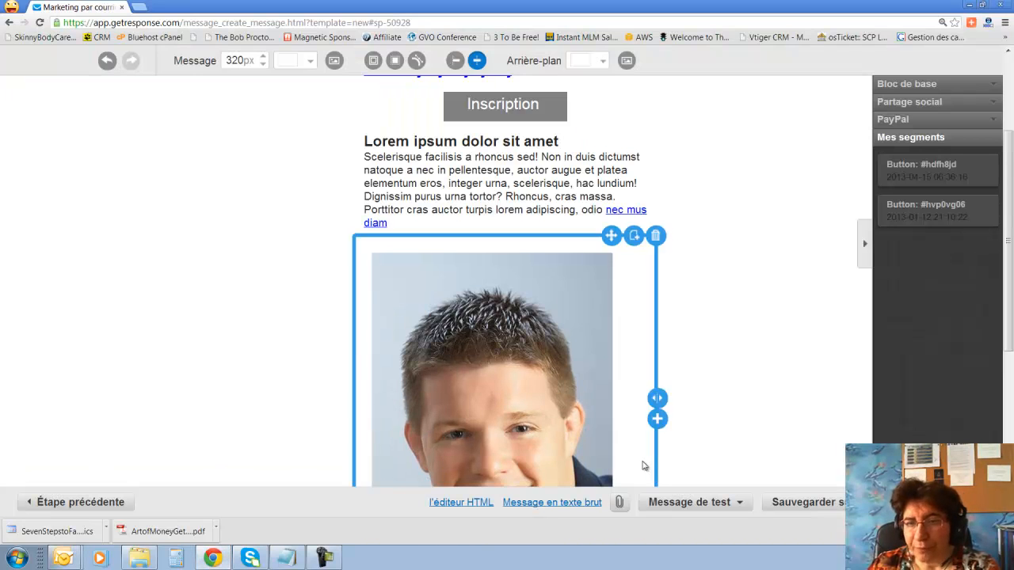
Generate inbox previews for webmail, desktop and mobile clients in a new tab, then return to the editor.
scroll(738, 396, down, 4)
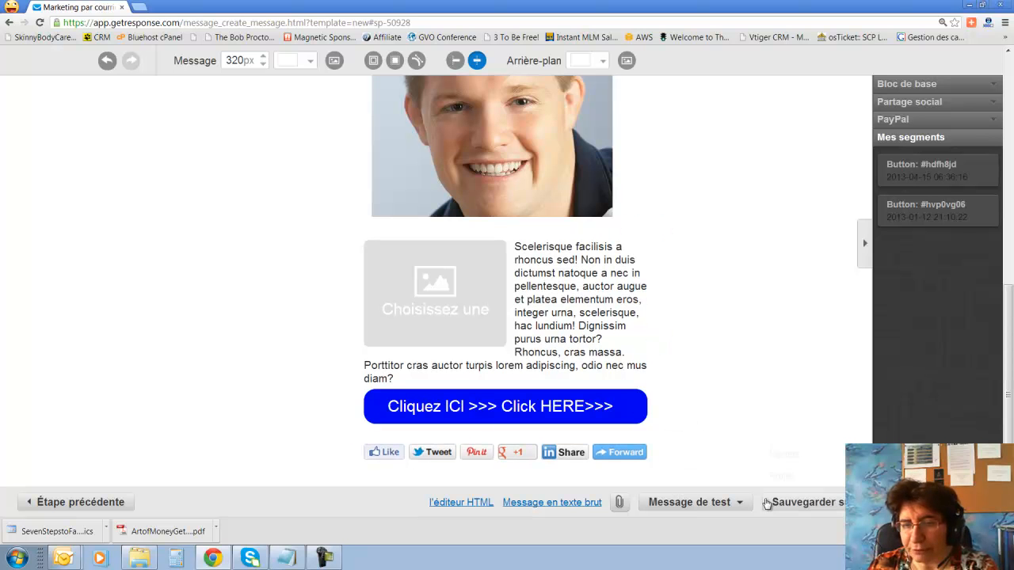
click(741, 504)
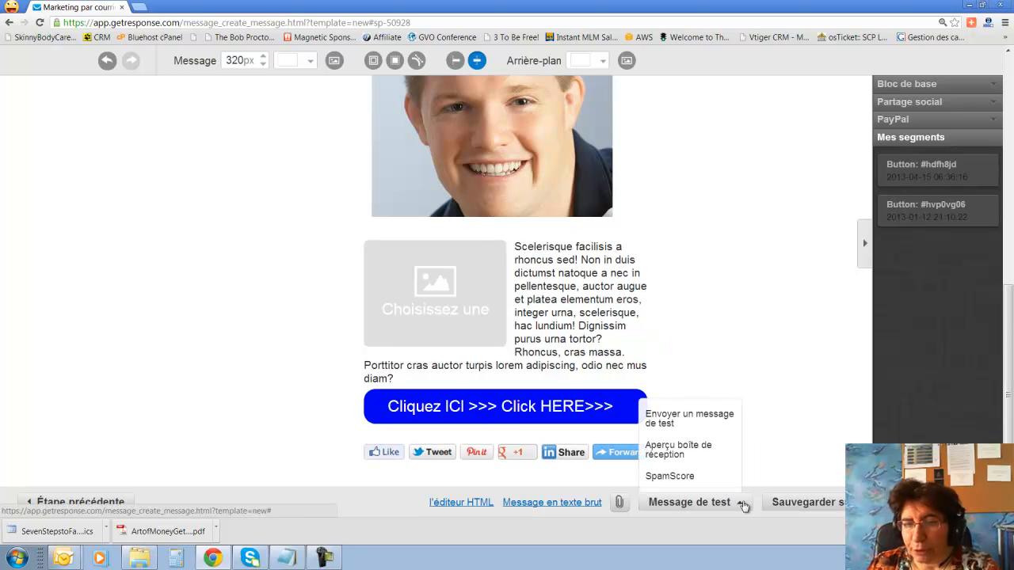
click(693, 454)
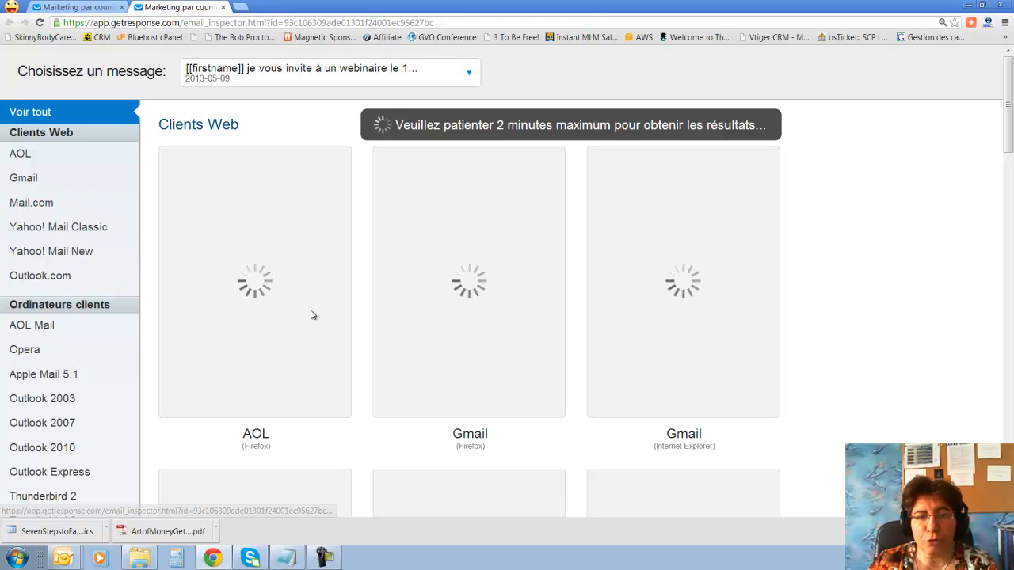
scroll(489, 460, down, 5)
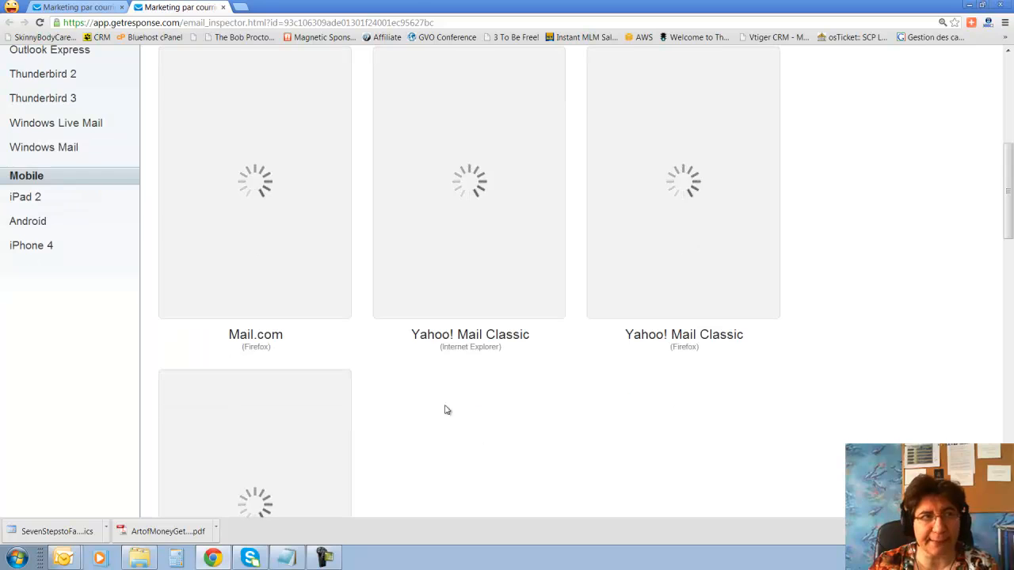
click(75, 7)
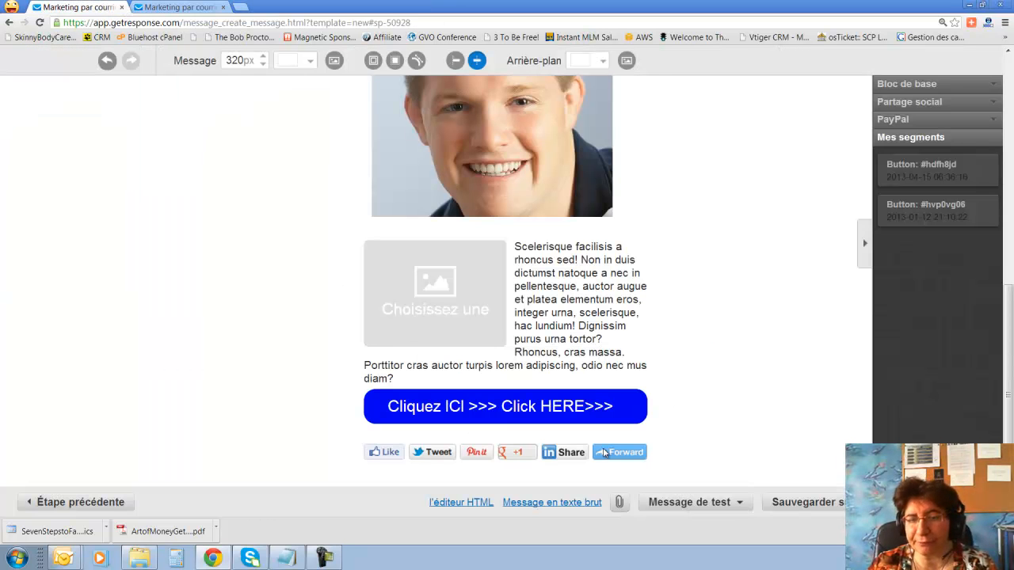
click(741, 502)
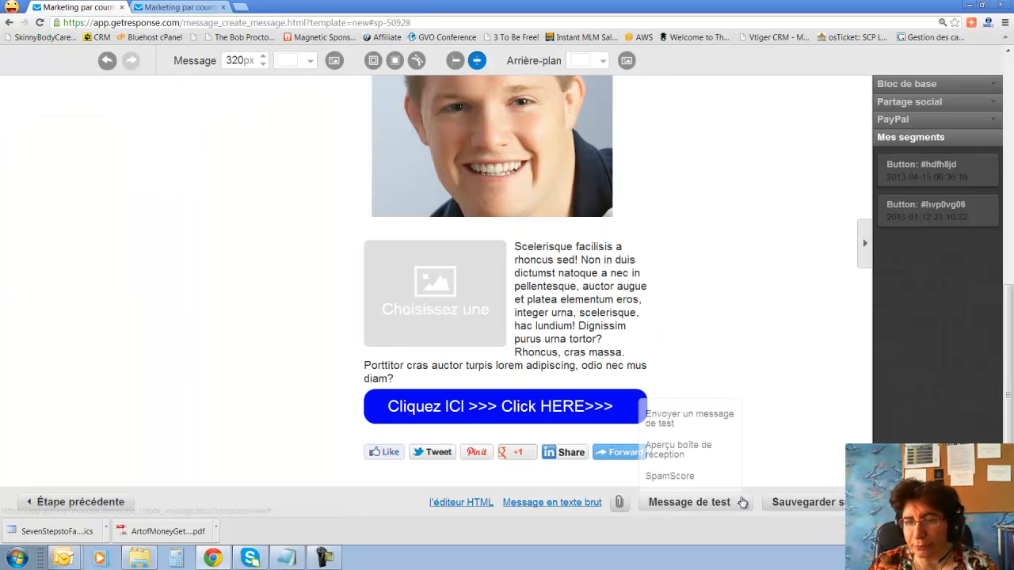
Run SpamScore on the email, scoring 0 against a 5.00 maximum, and close the results.
click(670, 477)
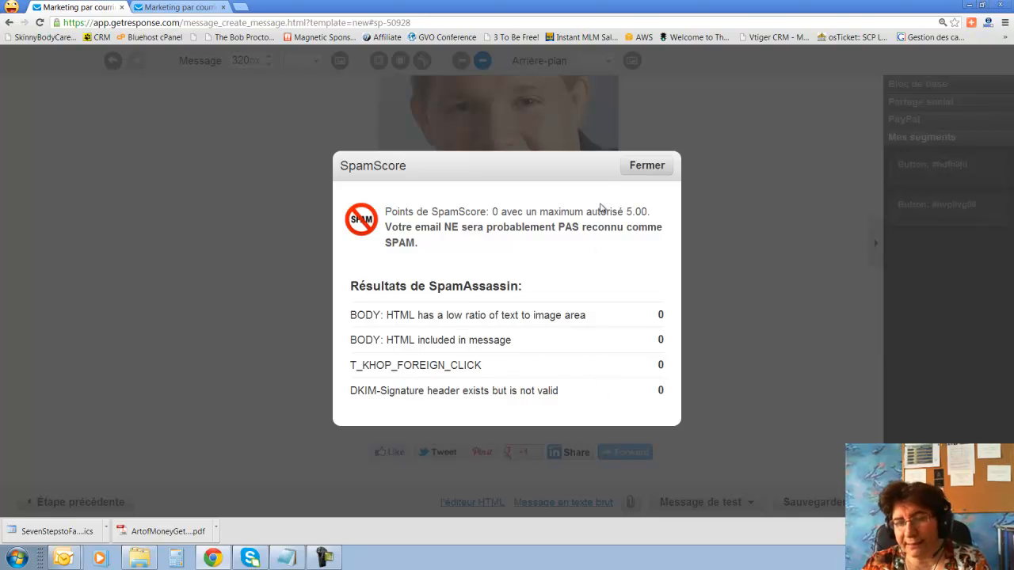
click(647, 166)
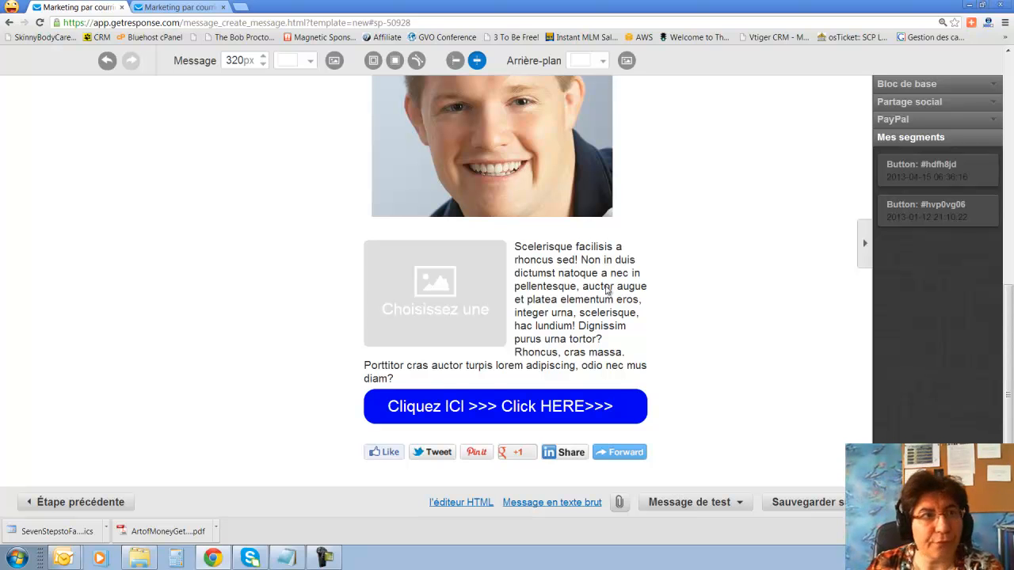
Look over the inbox preview tab, then close it, leaving only the message editor.
key(ctrl+Tab)
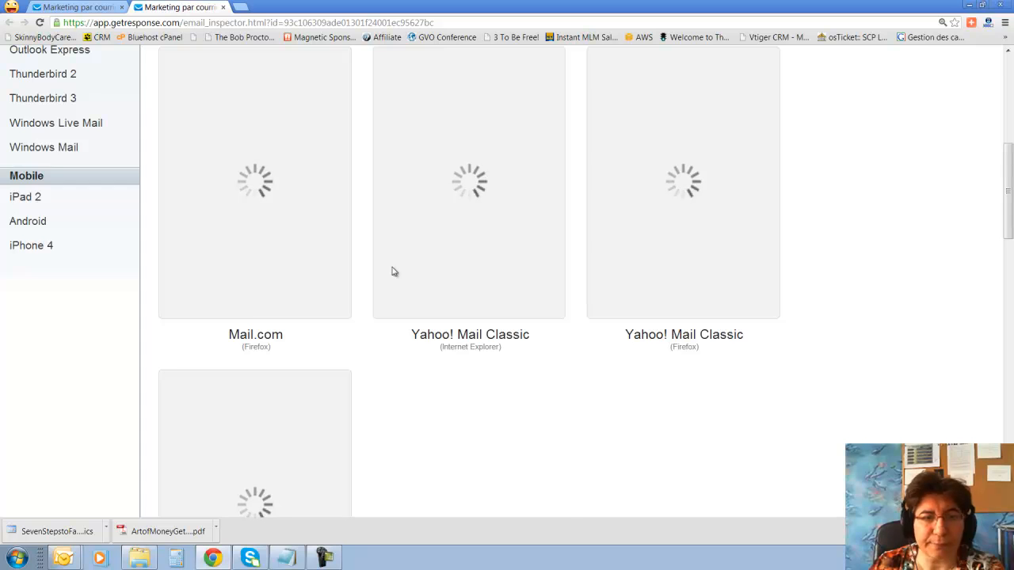
scroll(391, 272, down, 1)
scroll(430, 319, up, 7)
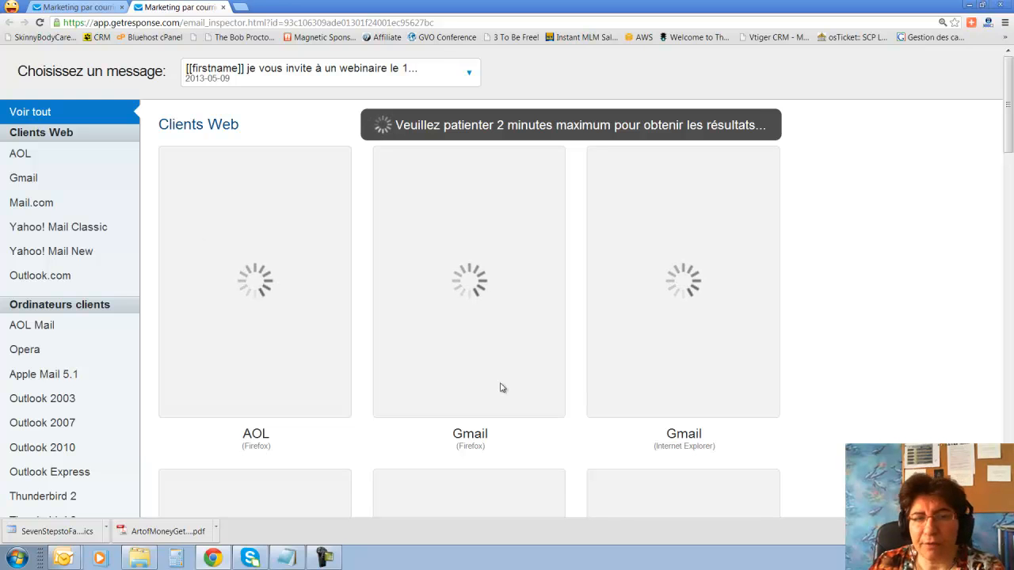
click(223, 7)
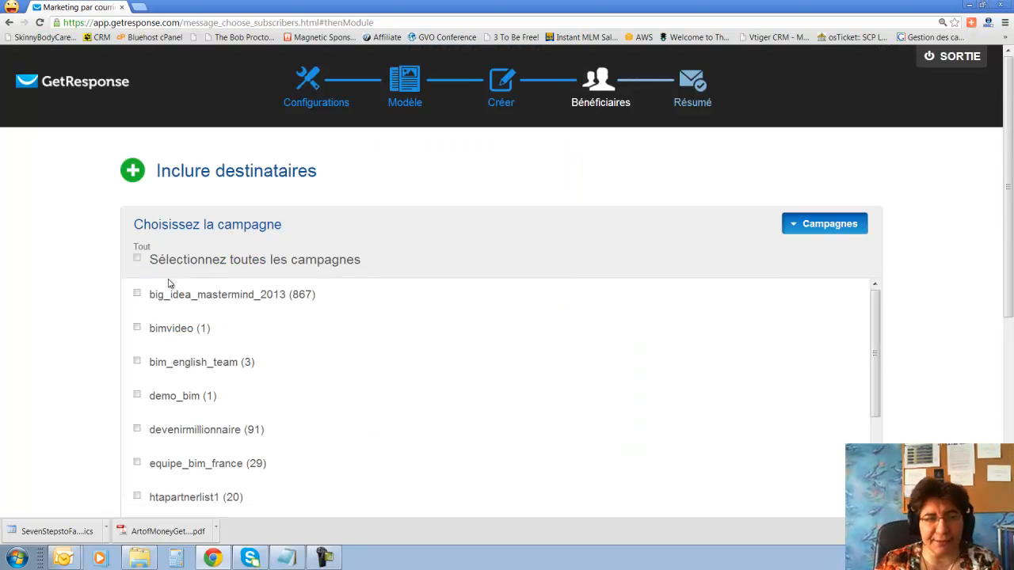
Select the devenirmillionnaire campaign as recipients instead of demo_bim, totalling 91 subscribers.
scroll(173, 305, down, 3)
scroll(543, 402, up, 3)
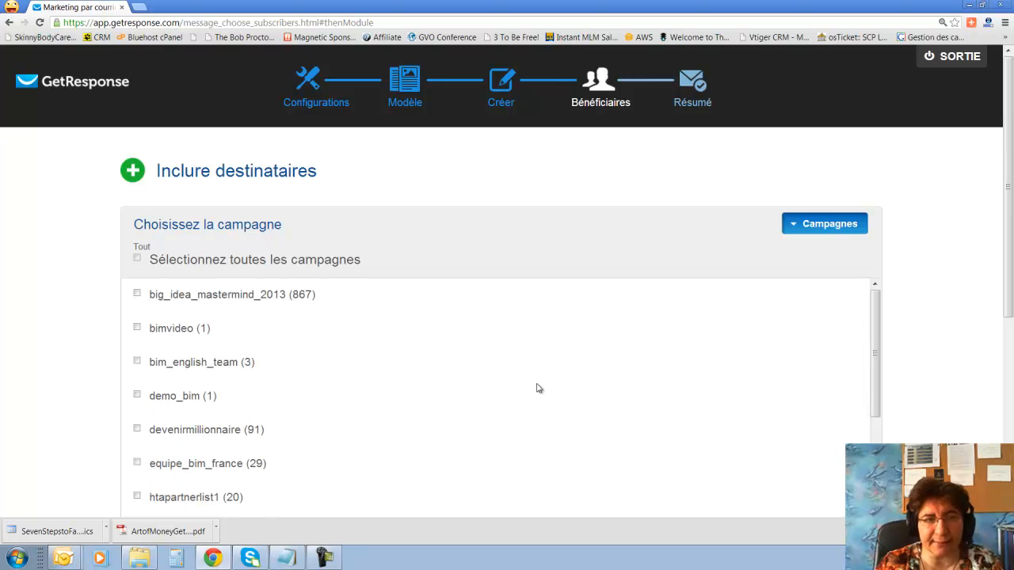
scroll(1007, 237, down, 3)
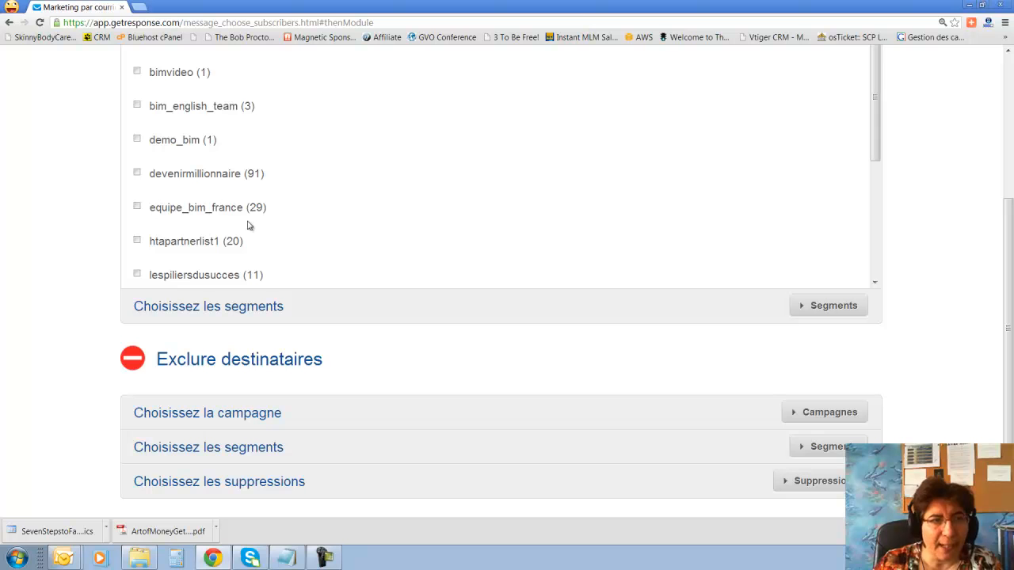
click(137, 140)
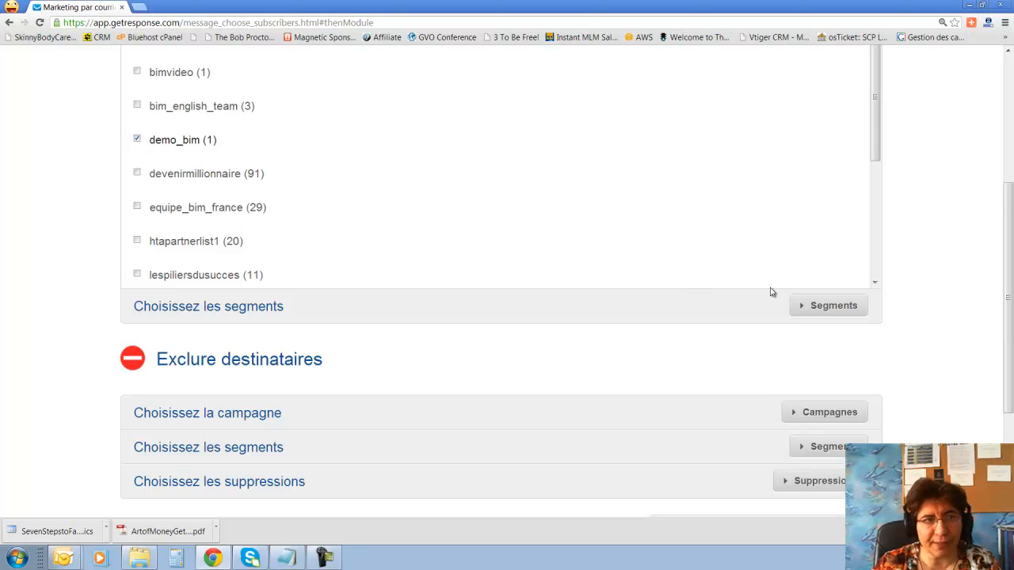
click(137, 140)
click(137, 174)
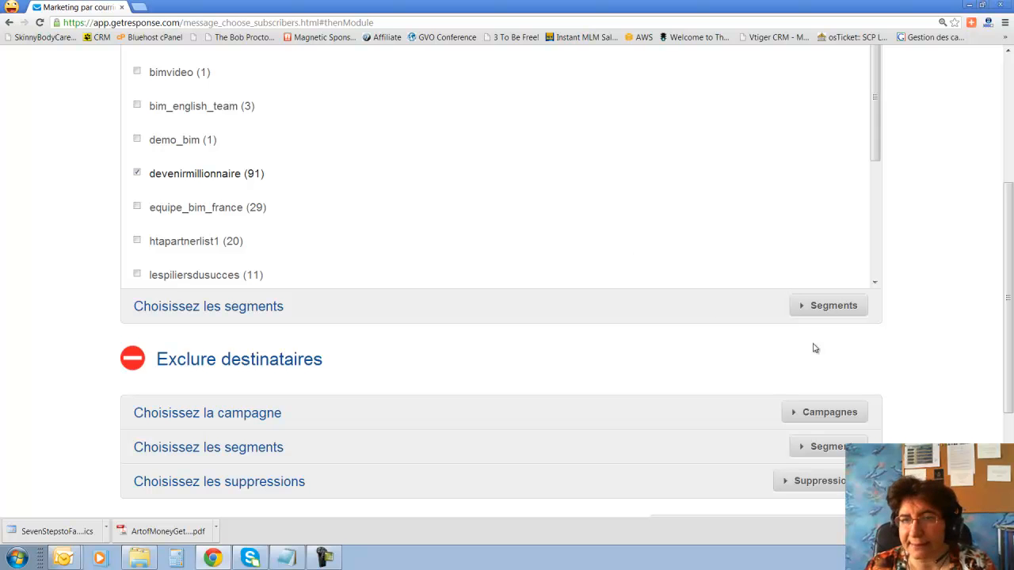
scroll(813, 270, down, 5)
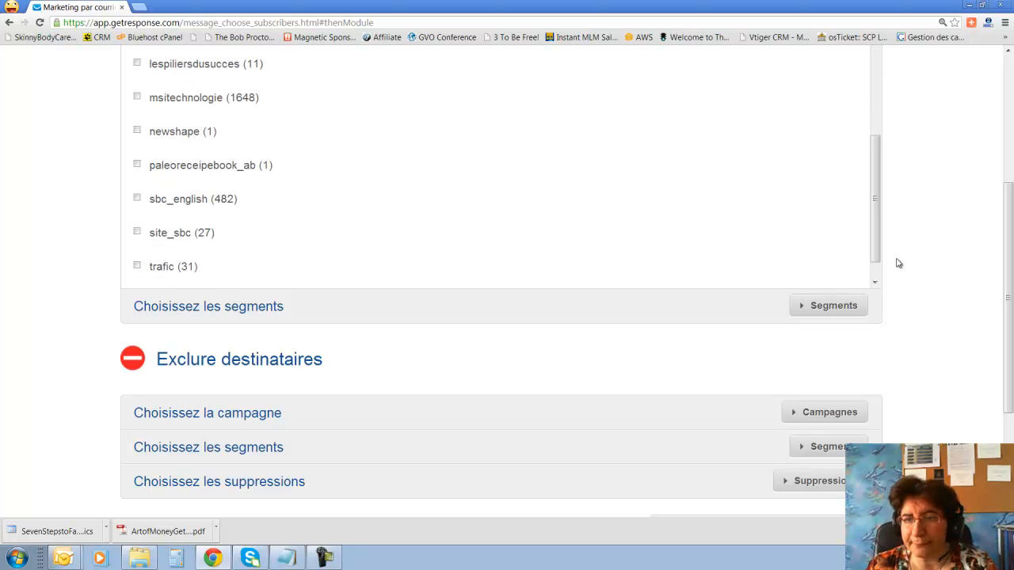
scroll(911, 273, down, 3)
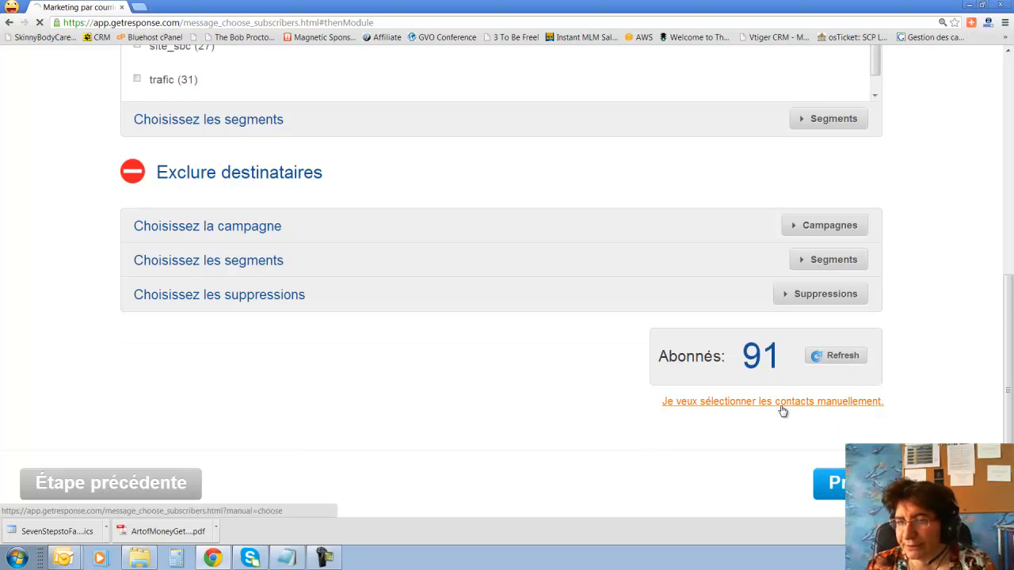
Manually tick four individual contacts across the contact pages as recipients, for 4 subscribers.
click(783, 403)
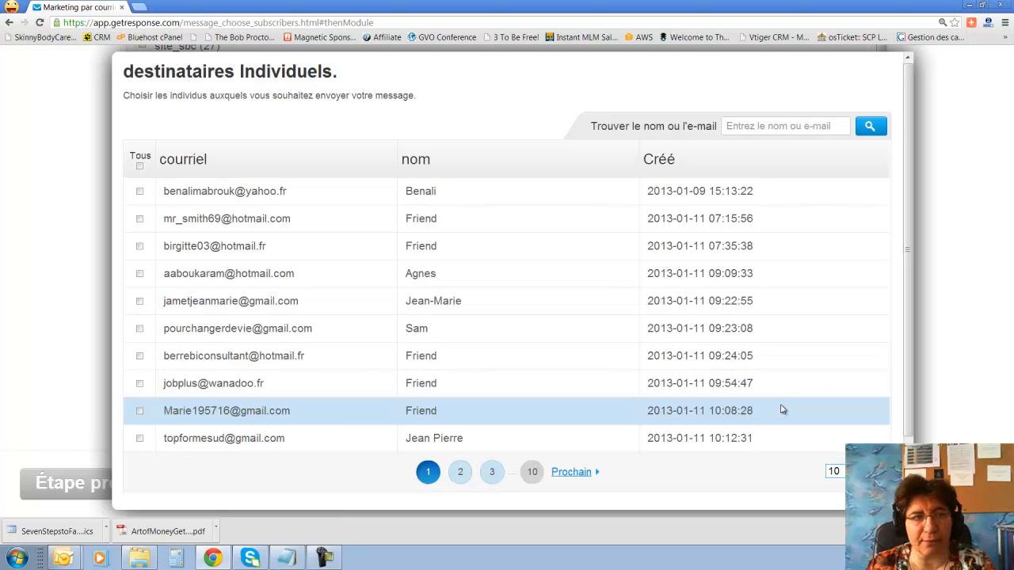
click(139, 192)
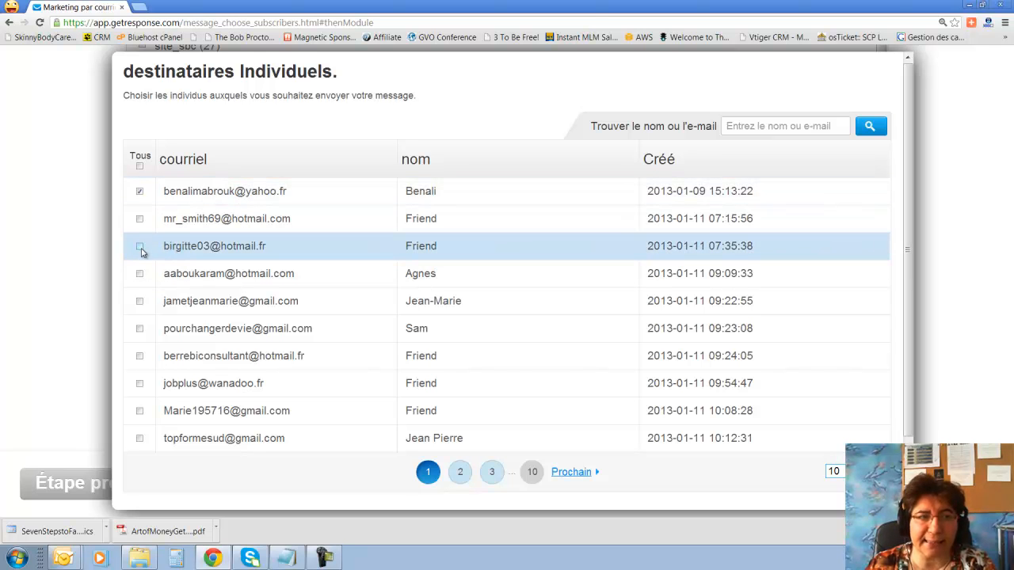
click(141, 251)
click(140, 275)
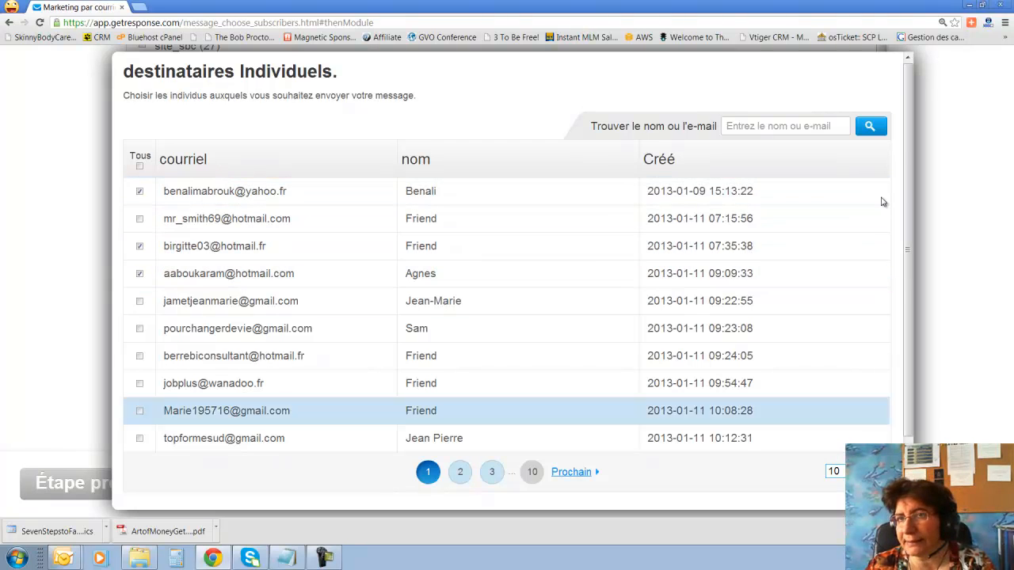
scroll(882, 224, down, 1)
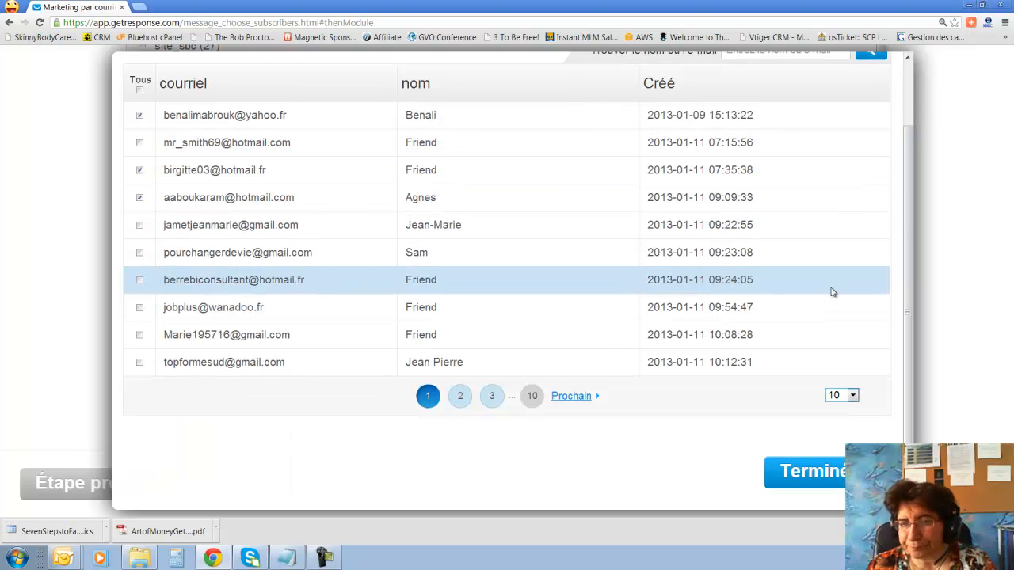
click(855, 396)
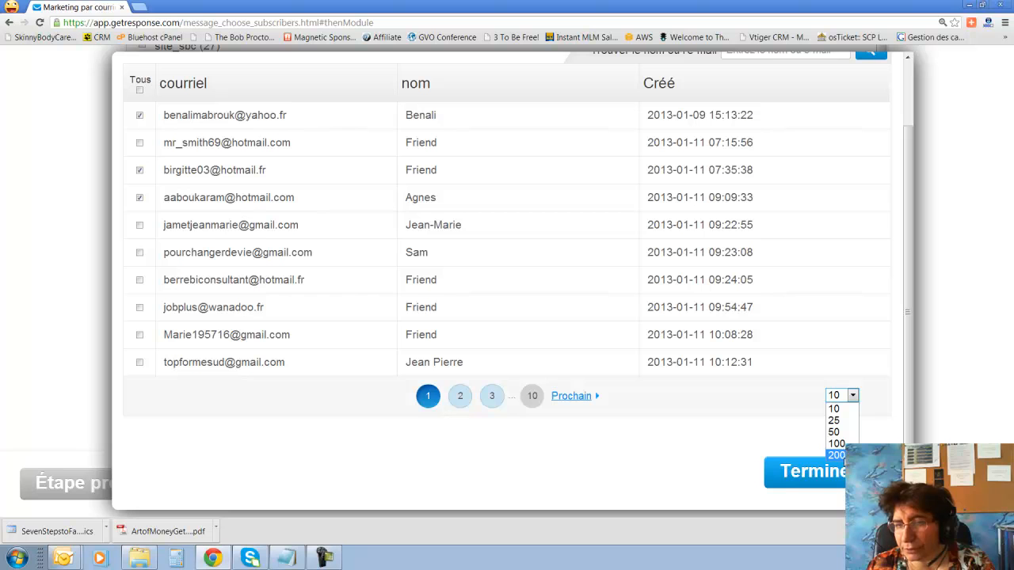
click(572, 396)
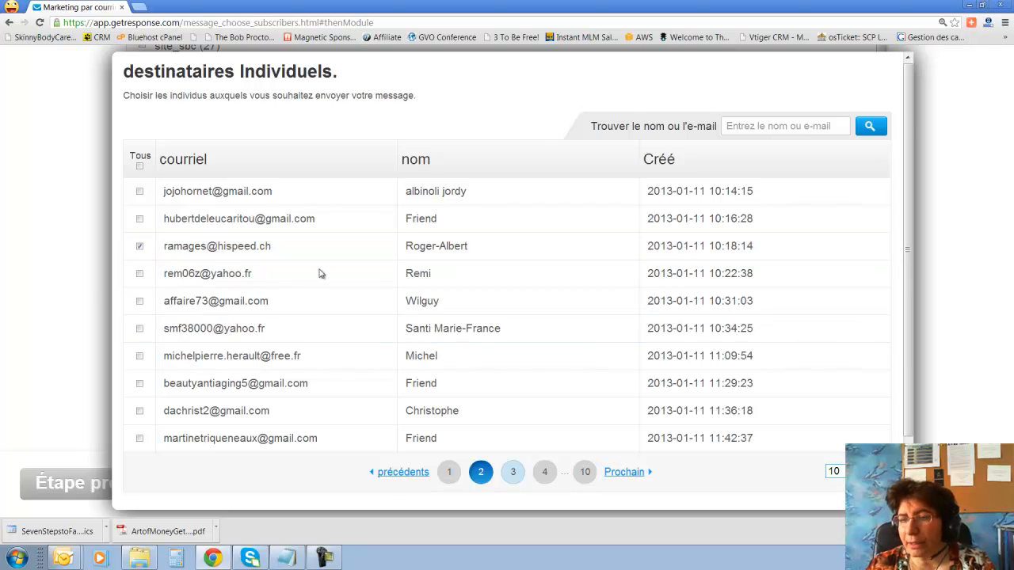
scroll(459, 305, down, 2)
scroll(448, 311, down, 1)
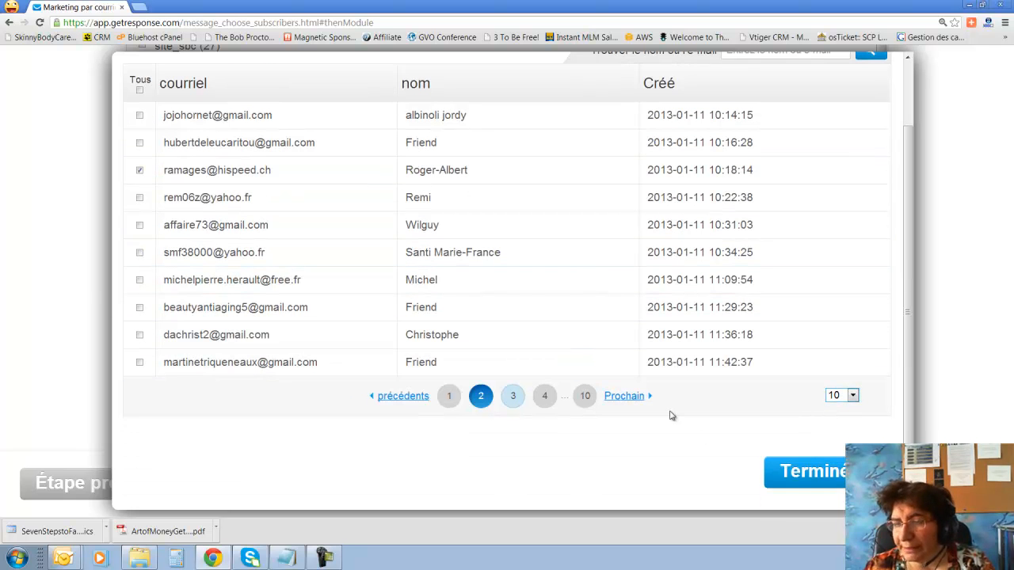
click(817, 469)
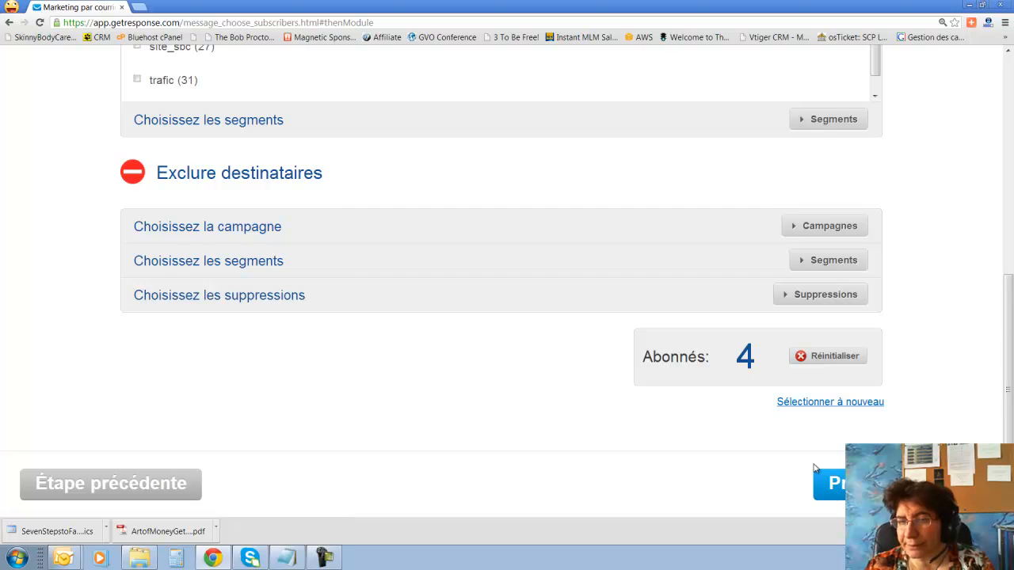
Reset the manual picks, replace devenirmillionnaire with demo_bim, and continue to the summary.
scroll(598, 428, up, 2)
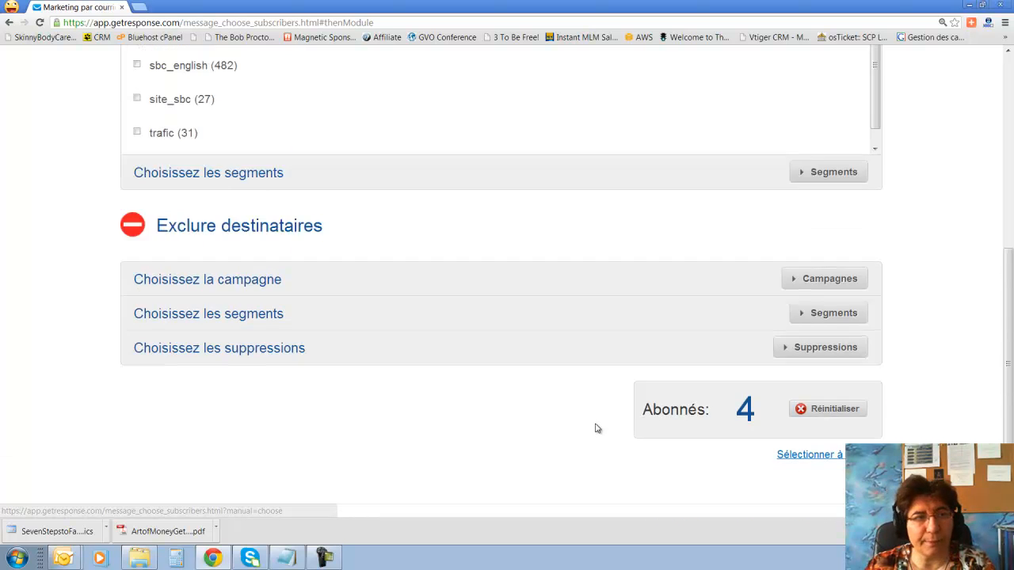
scroll(838, 494, down, 2)
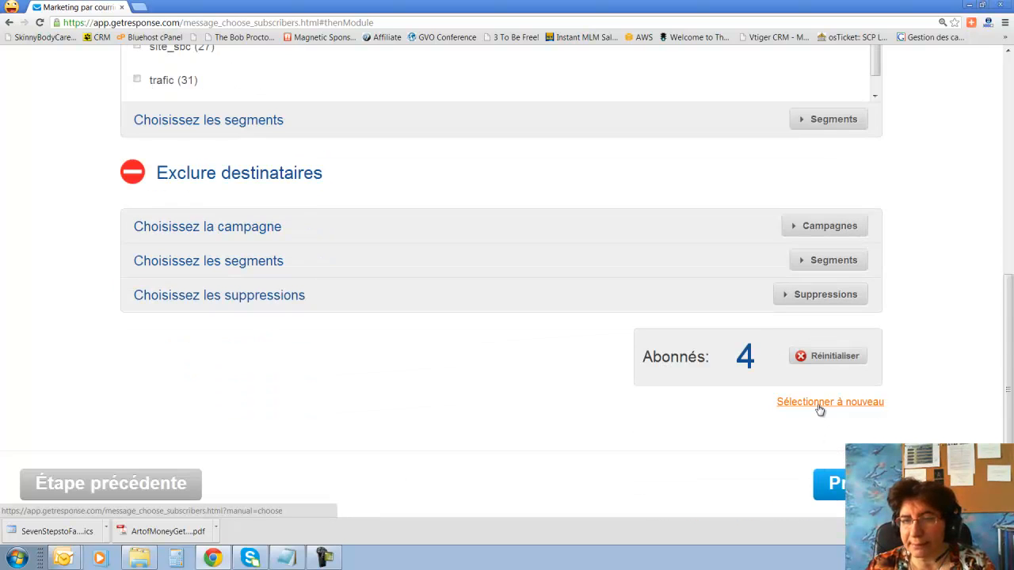
click(824, 359)
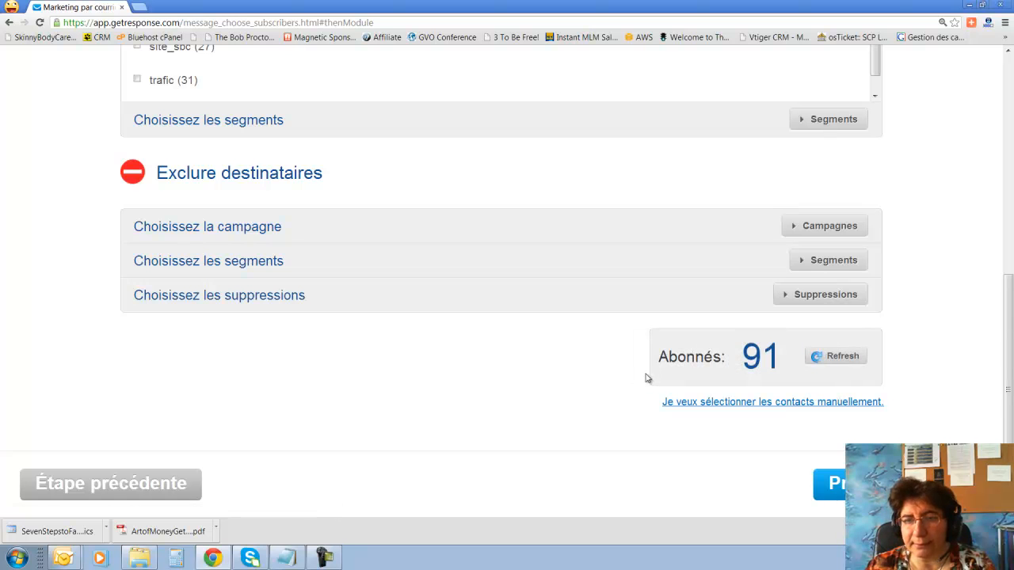
scroll(357, 333, up, 3)
scroll(225, 274, up, 3)
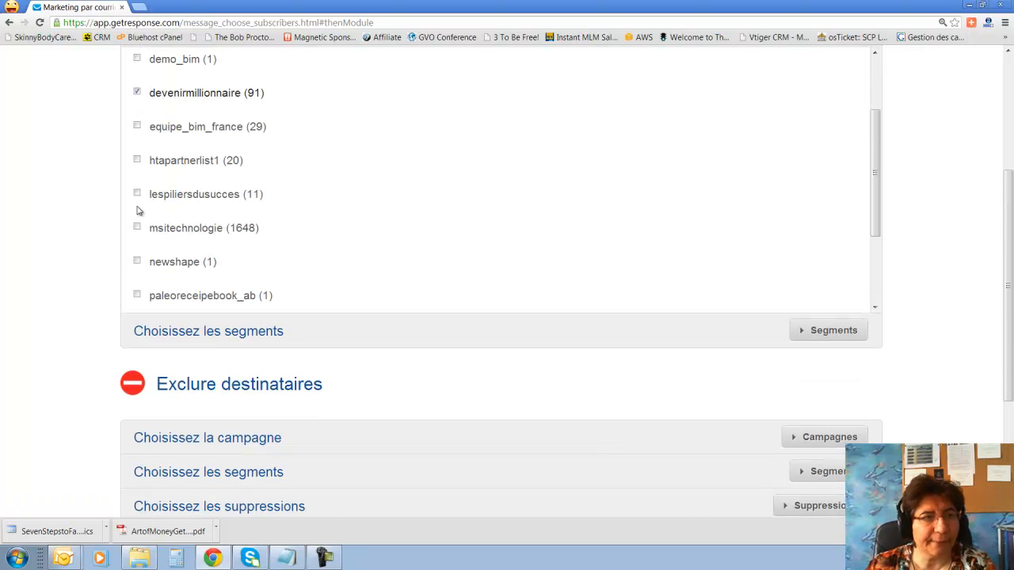
click(138, 94)
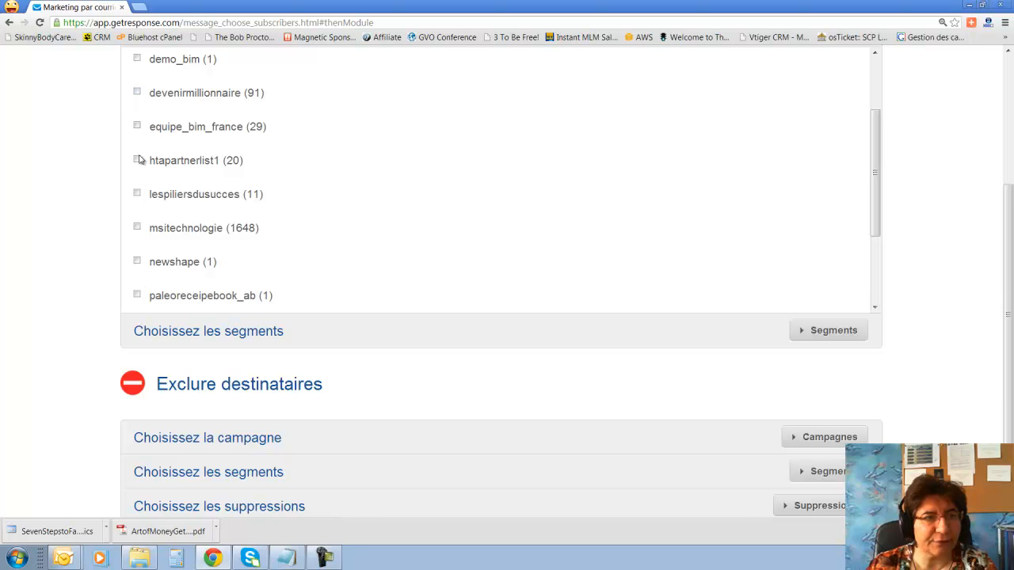
scroll(145, 209, down, 2)
scroll(145, 230, up, 5)
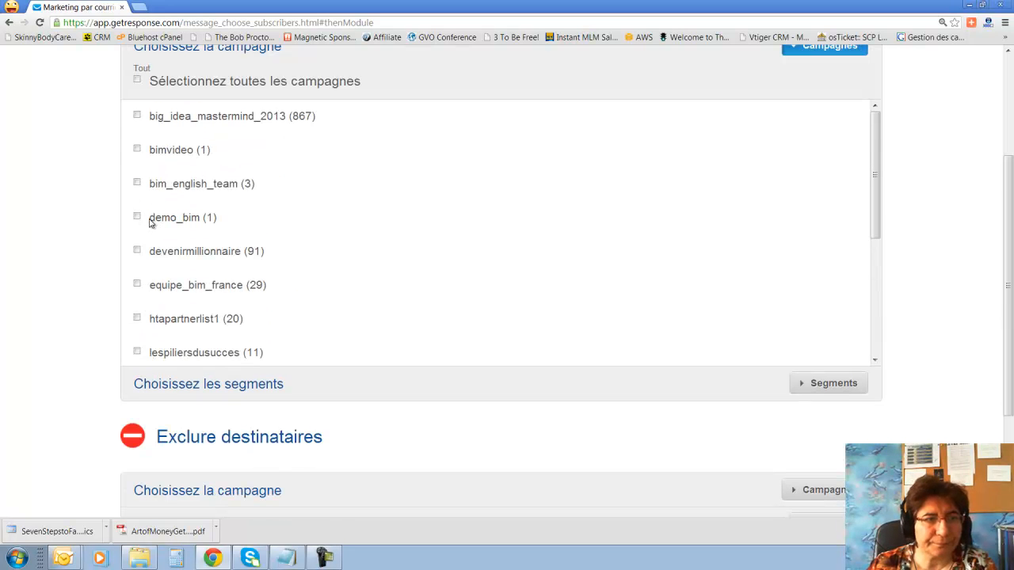
click(137, 218)
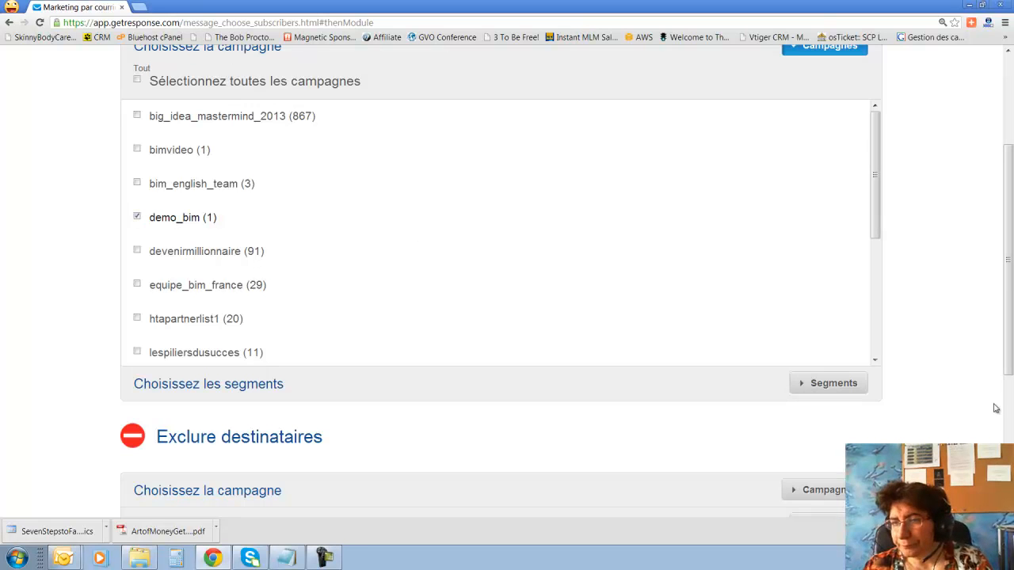
scroll(991, 405, down, 3)
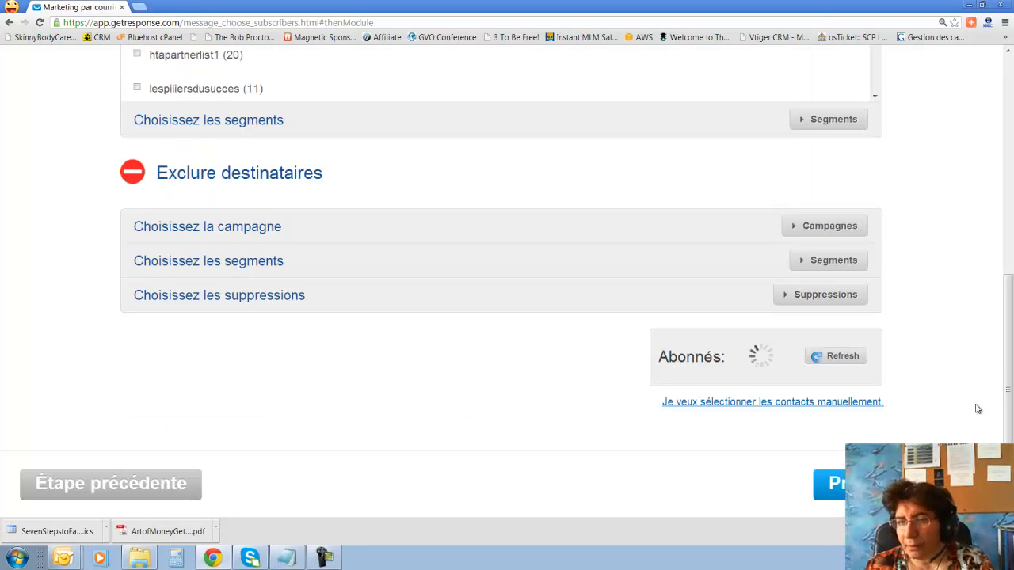
click(831, 483)
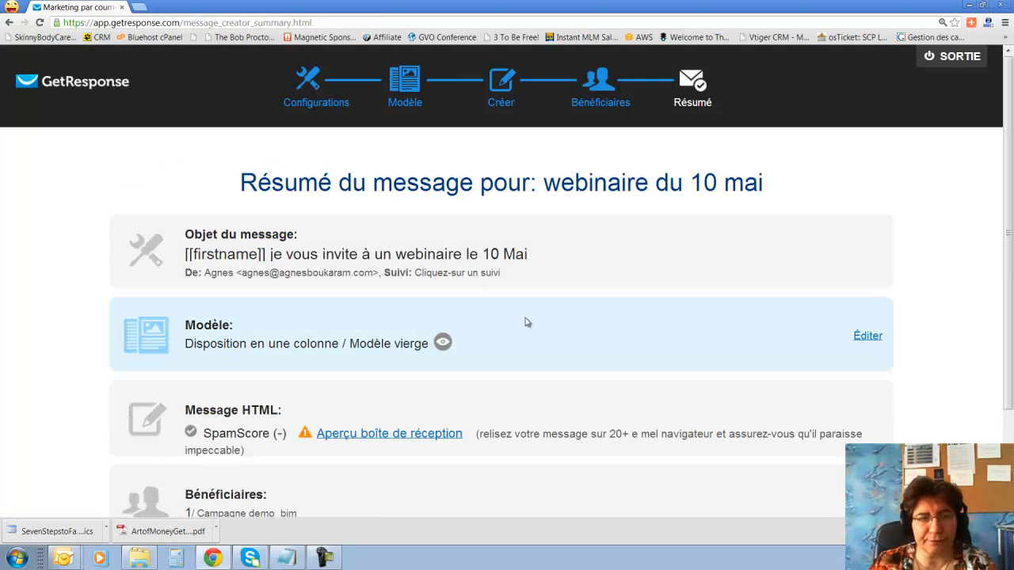
Review the webinaire du 10 mai summary and bring up the Programmer delivery scheduling panel.
scroll(527, 323, down, 3)
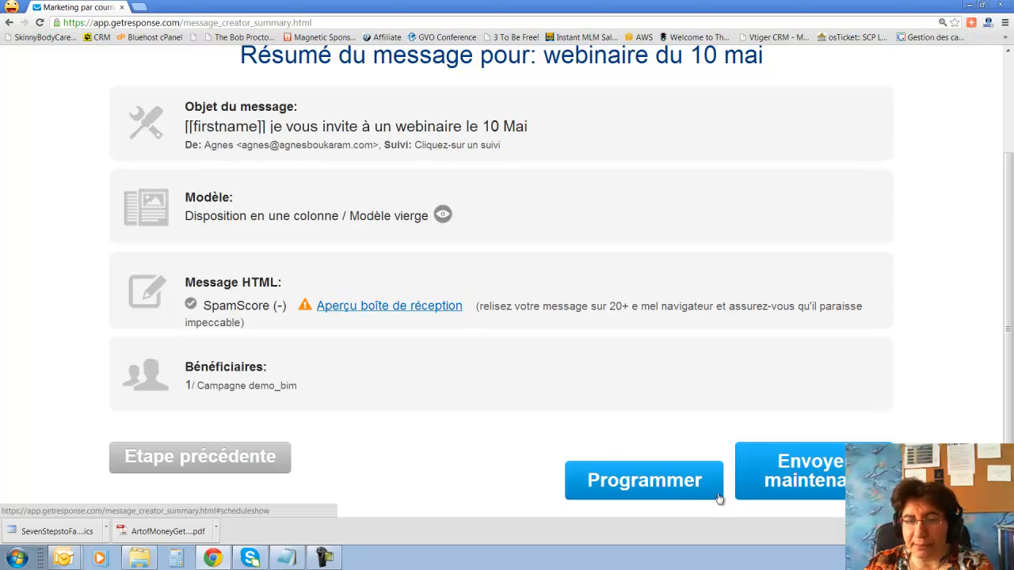
click(672, 493)
scroll(552, 413, down, 3)
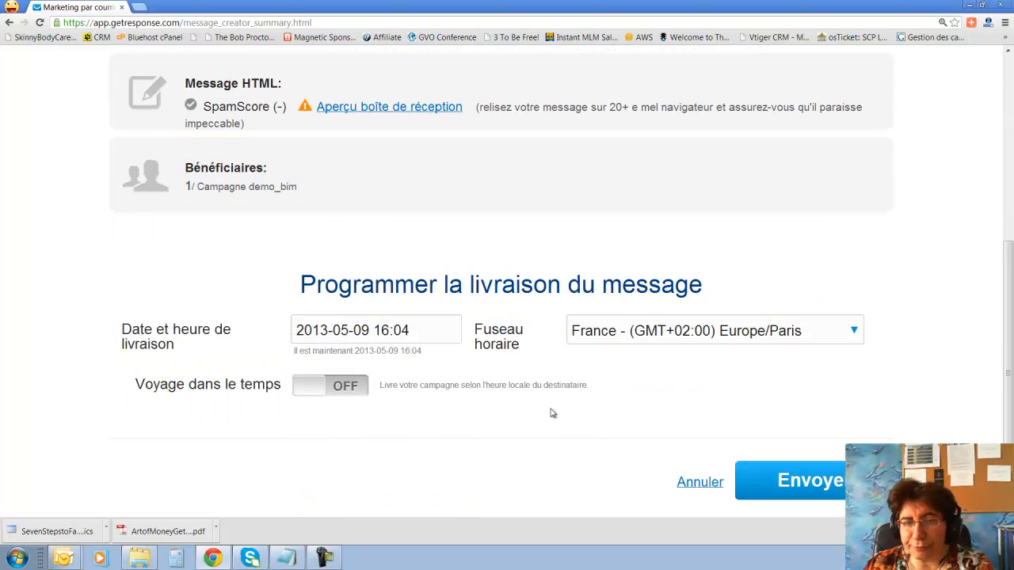
click(422, 331)
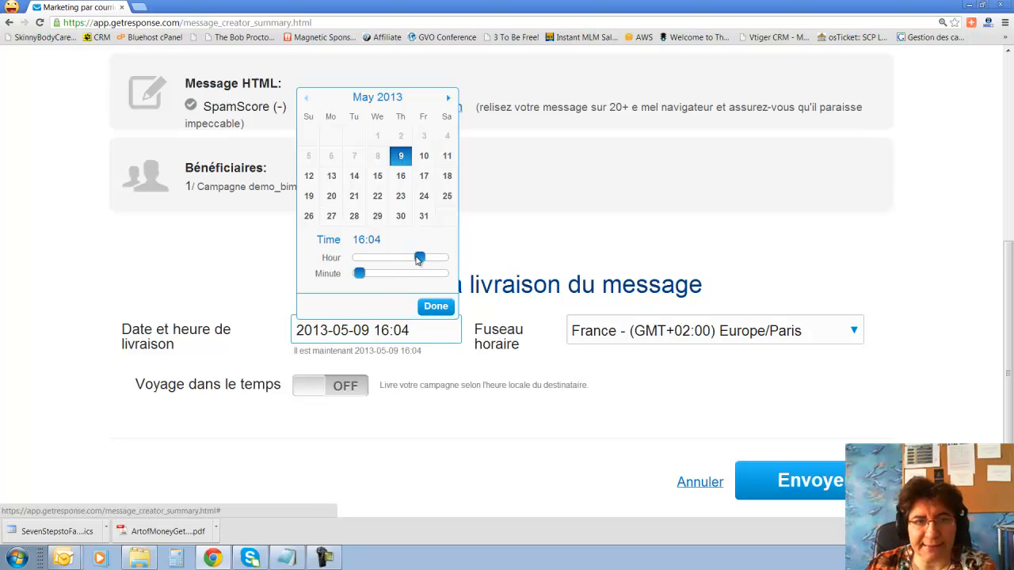
drag(419, 260, 423, 261)
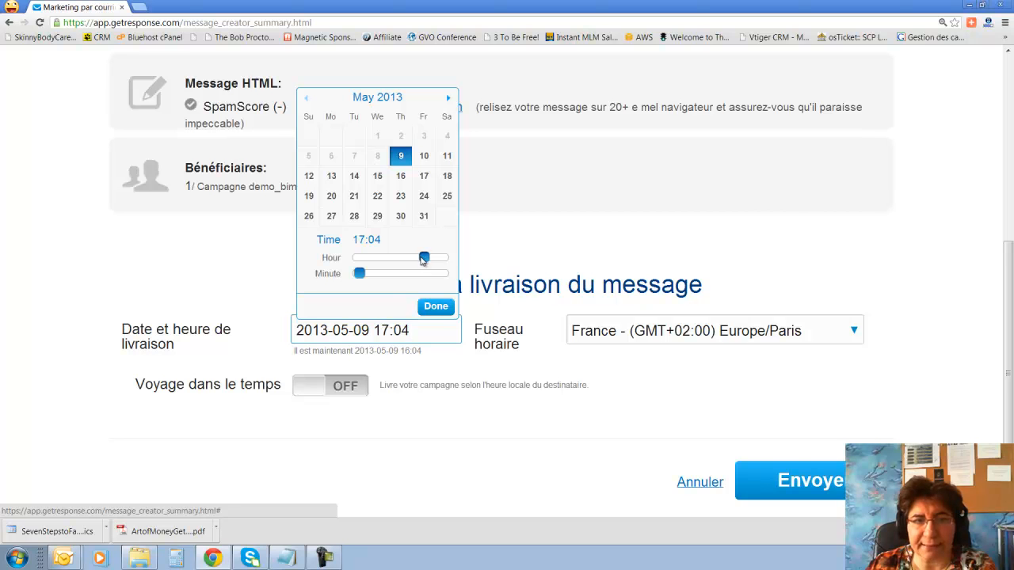
mouse_move(360, 275)
mouse_down()
mouse_move(375, 277)
mouse_move(361, 277)
mouse_up()
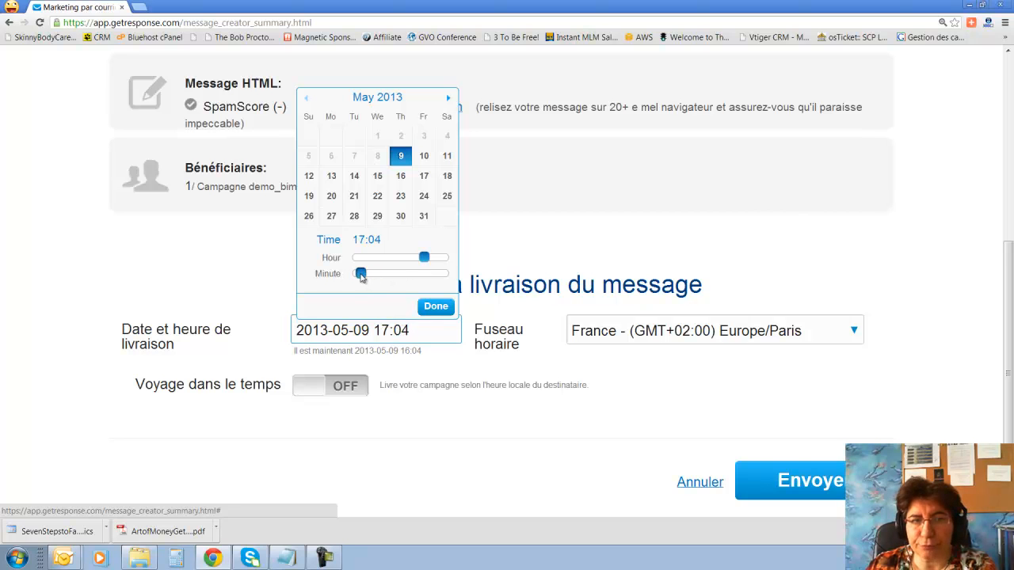
click(436, 307)
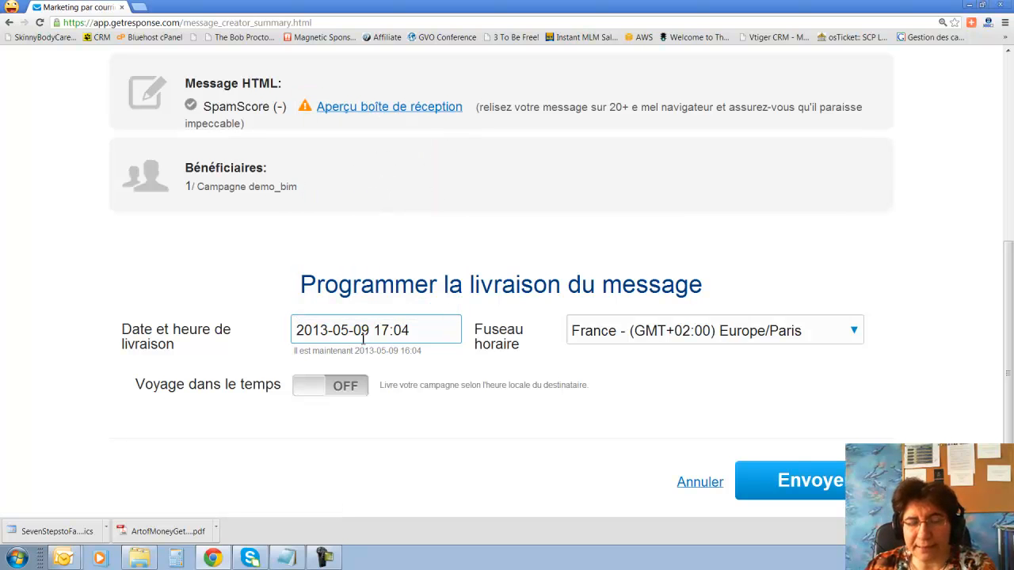
click(315, 394)
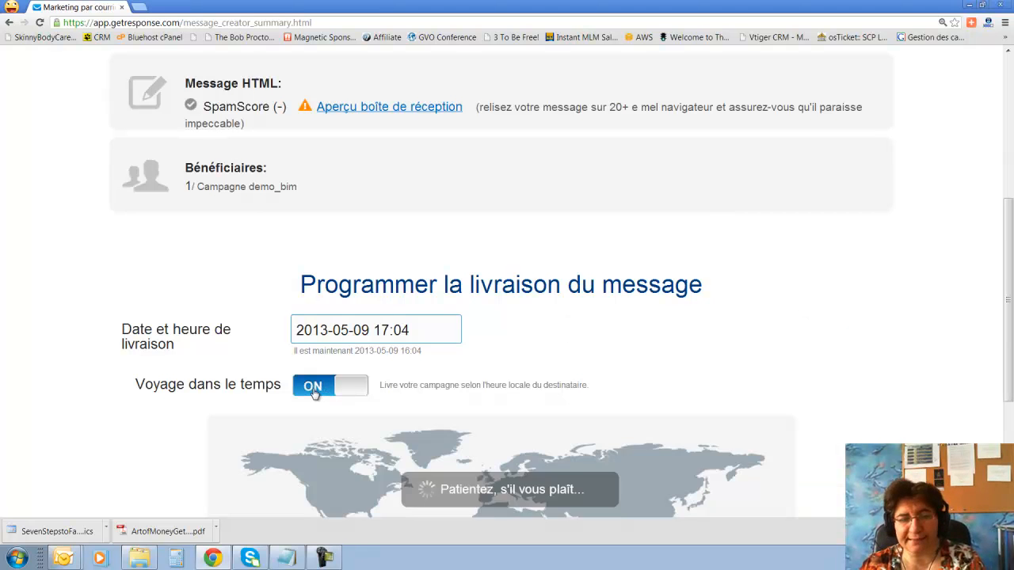
Send the scheduled newsletter.
scroll(315, 394, down, 3)
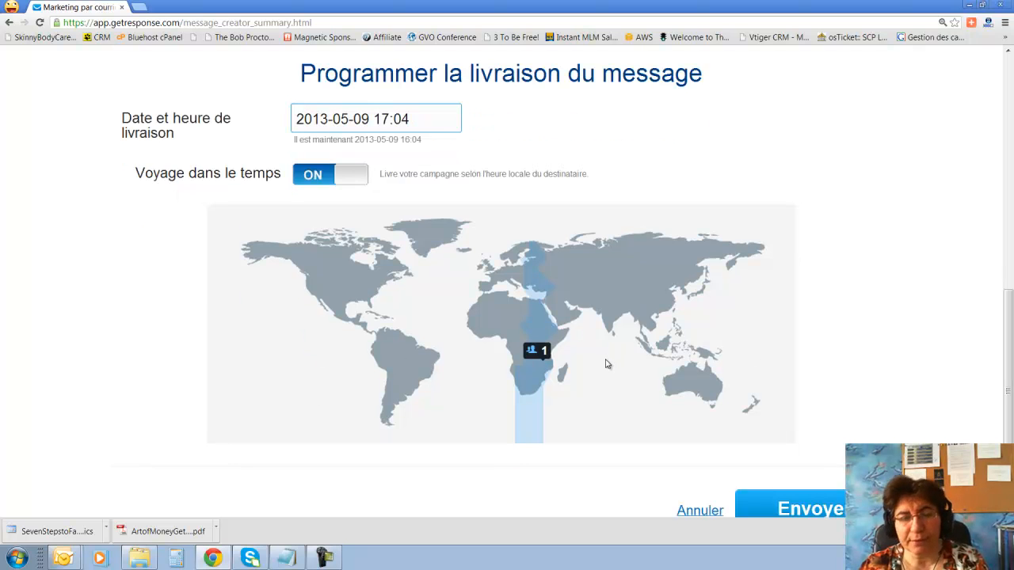
scroll(607, 364, down, 1)
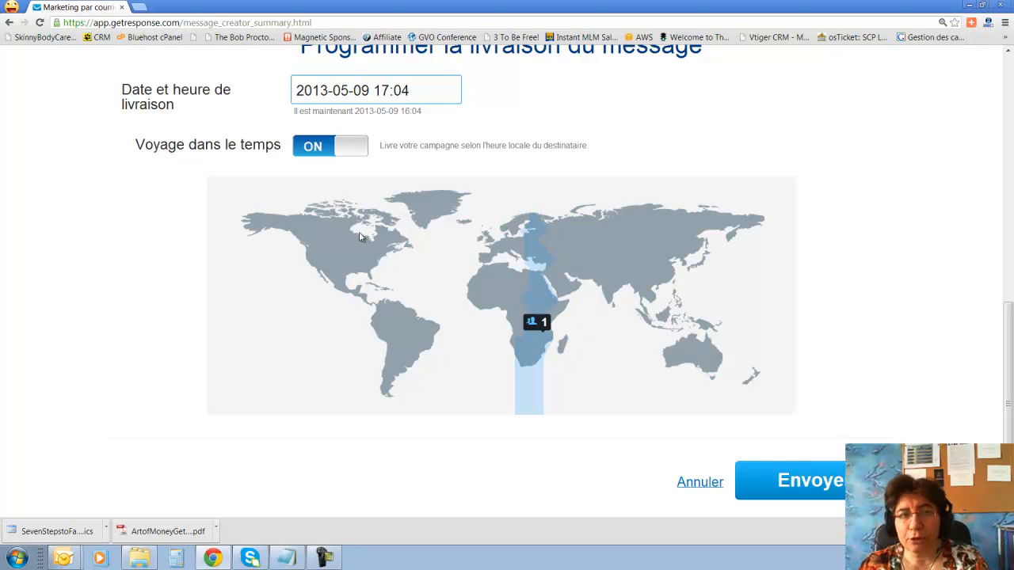
scroll(360, 238, up, 2)
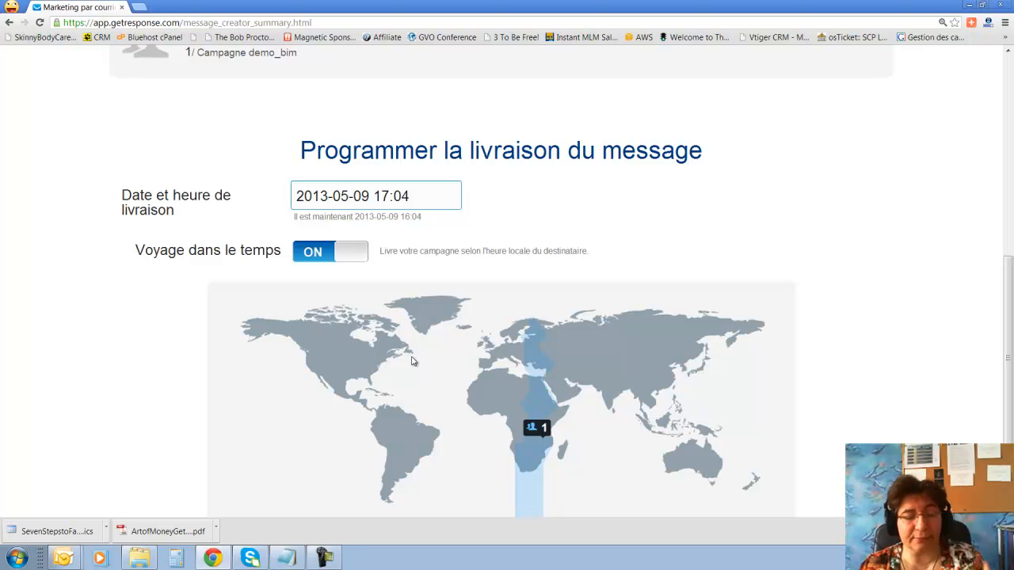
scroll(412, 361, down, 2)
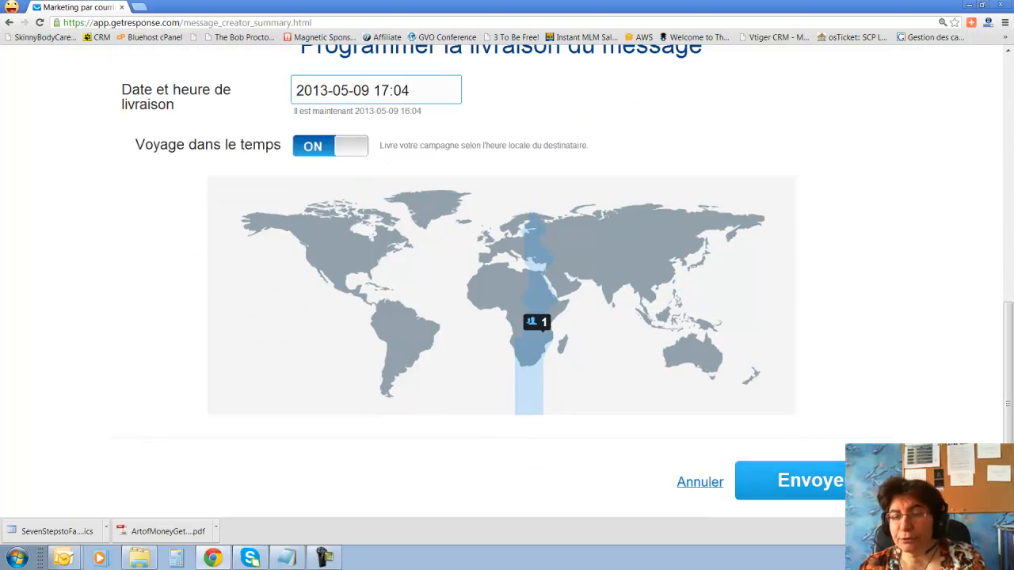
click(842, 483)
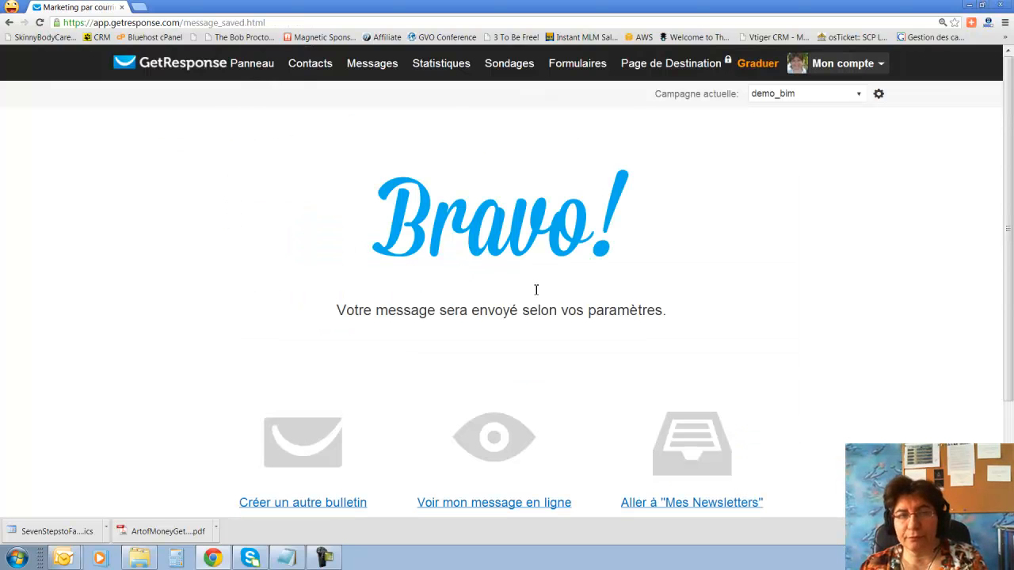
Bring up the Messages menu in the top bar to reach autoresponder creation.
scroll(438, 285, down, 3)
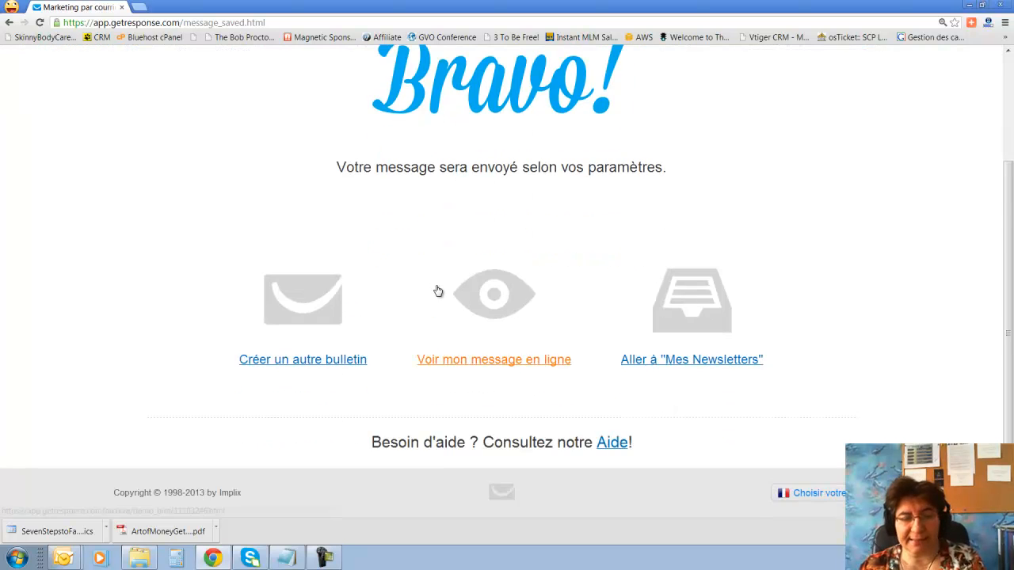
scroll(442, 287, up, 3)
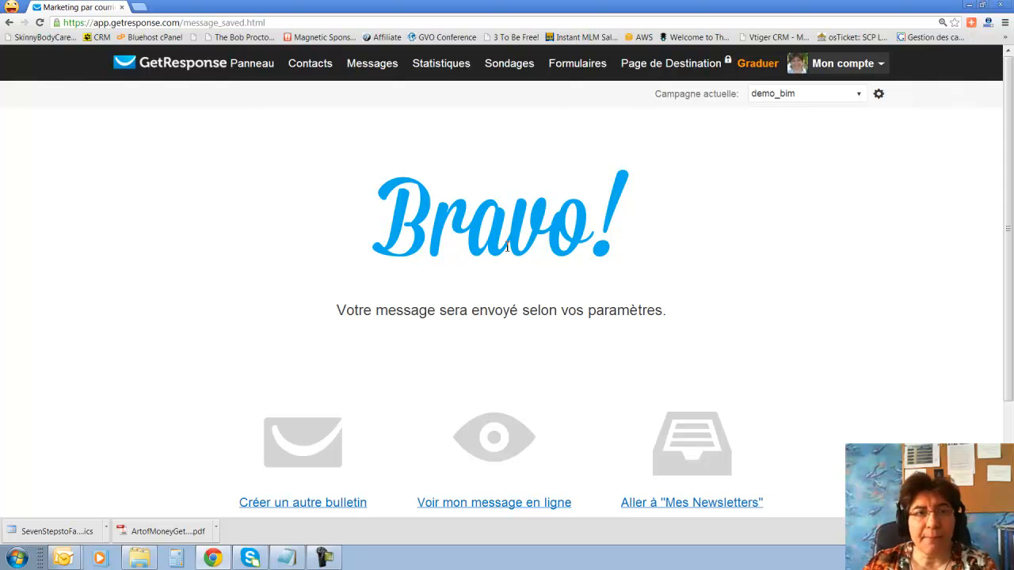
mouse_move(362, 65)
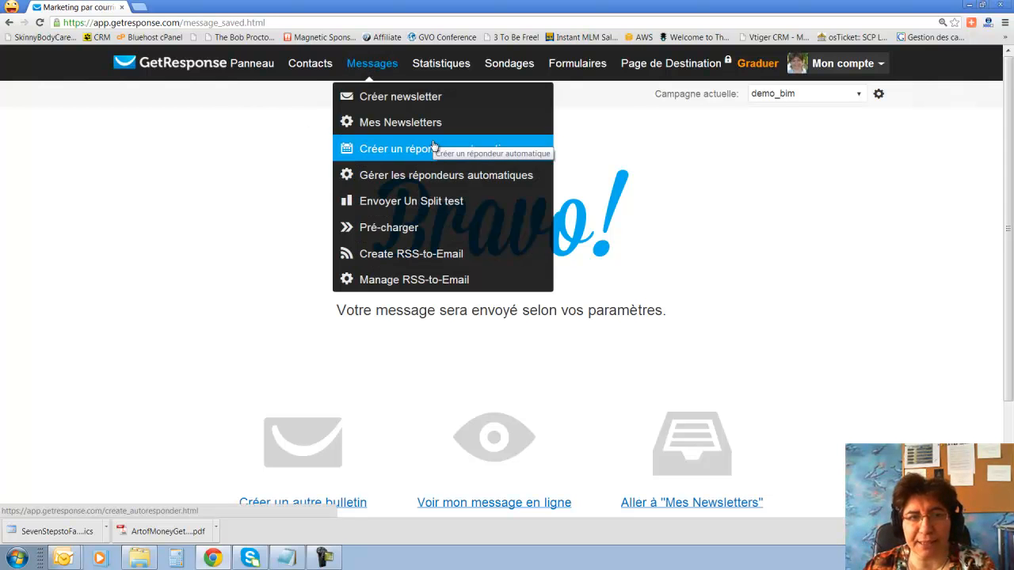
Start a new autoresponder and, after trying delay options, set it to send immediately.
click(403, 151)
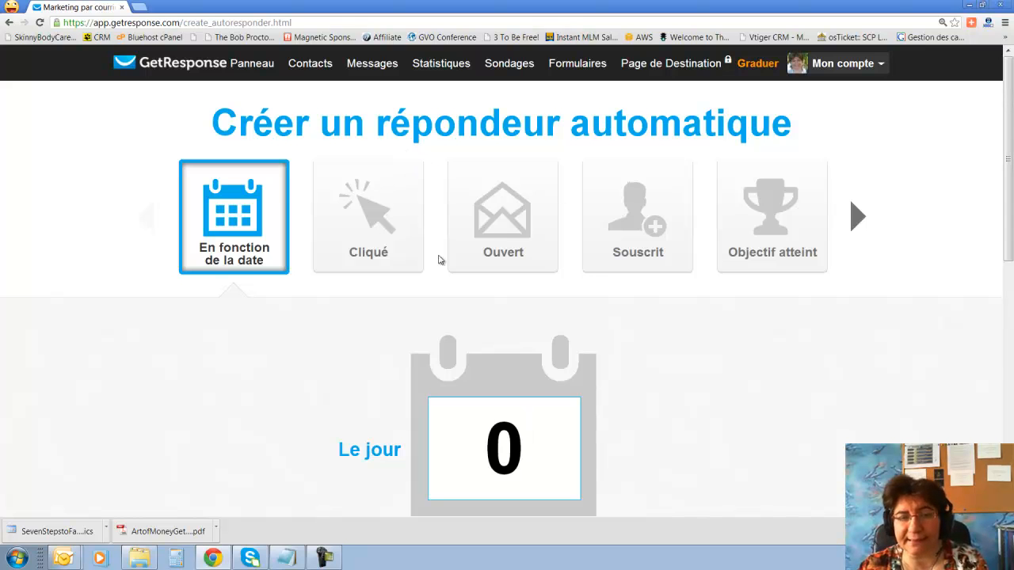
scroll(437, 261, down, 3)
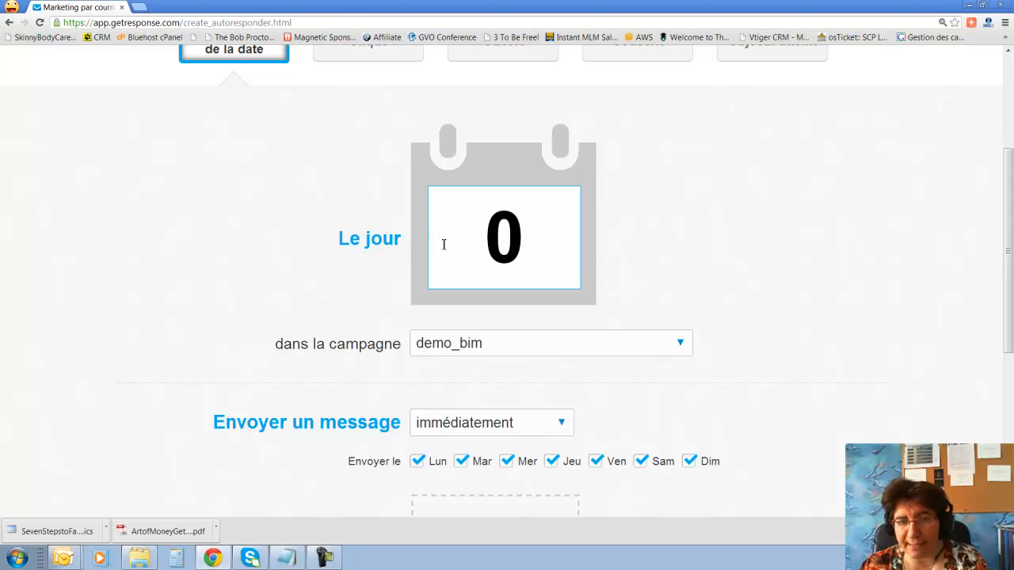
scroll(444, 244, down, 2)
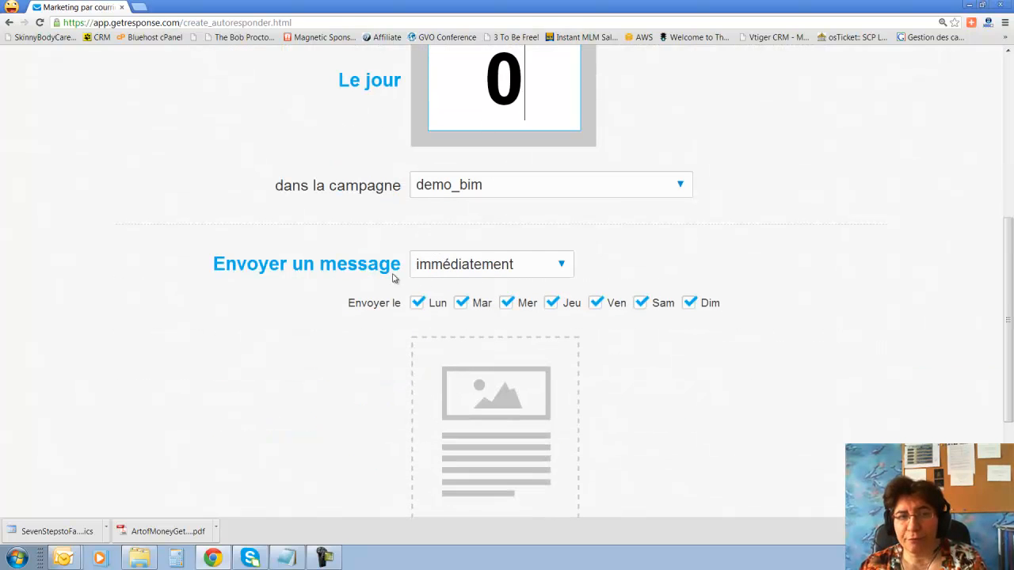
click(562, 266)
click(530, 328)
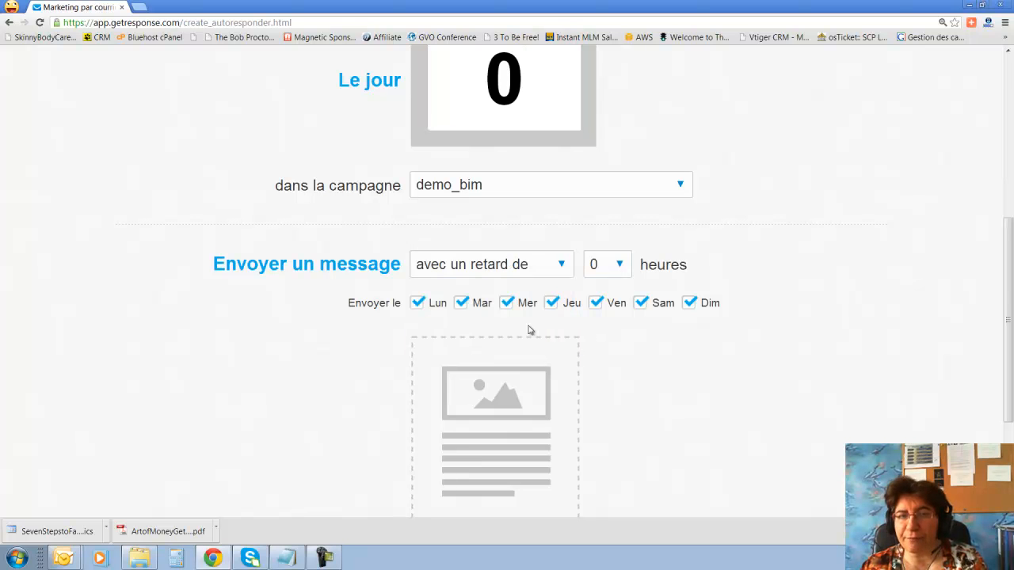
click(624, 266)
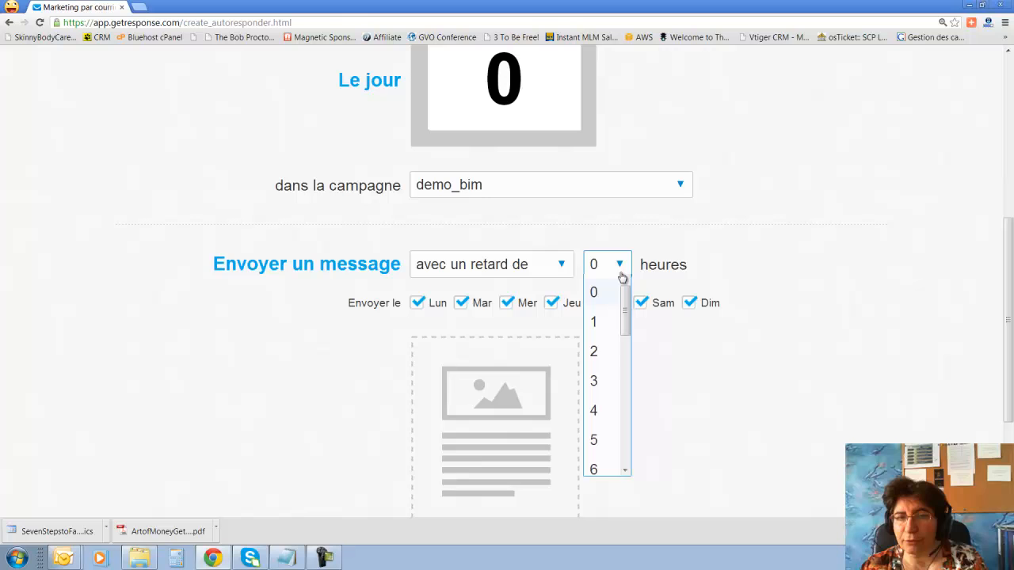
click(597, 331)
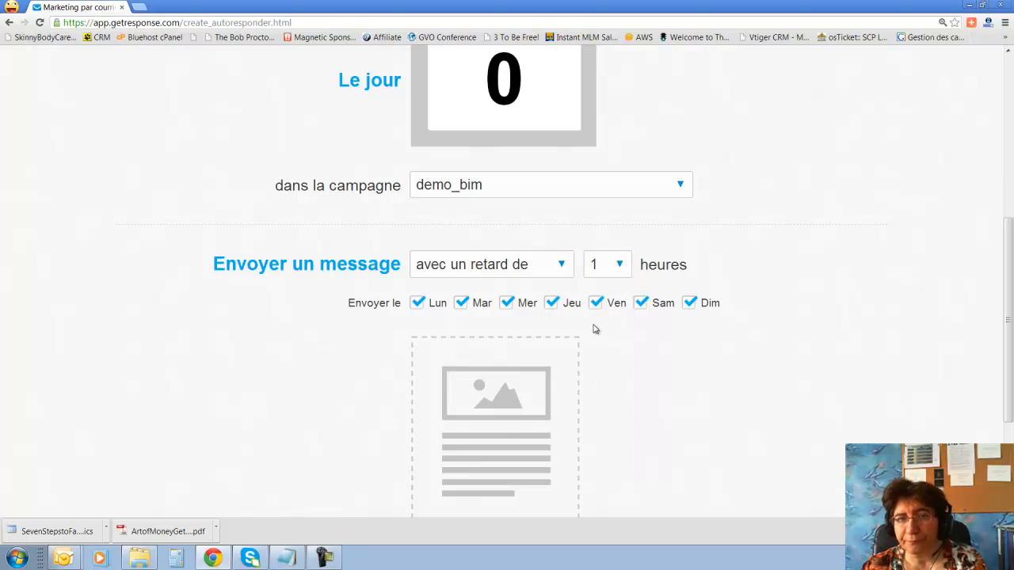
click(562, 267)
click(486, 352)
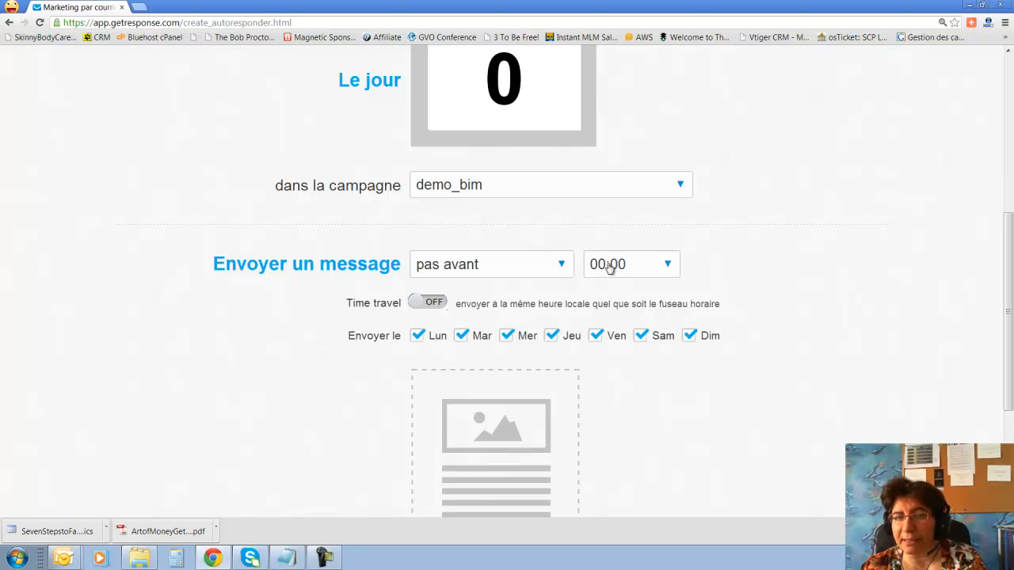
click(418, 304)
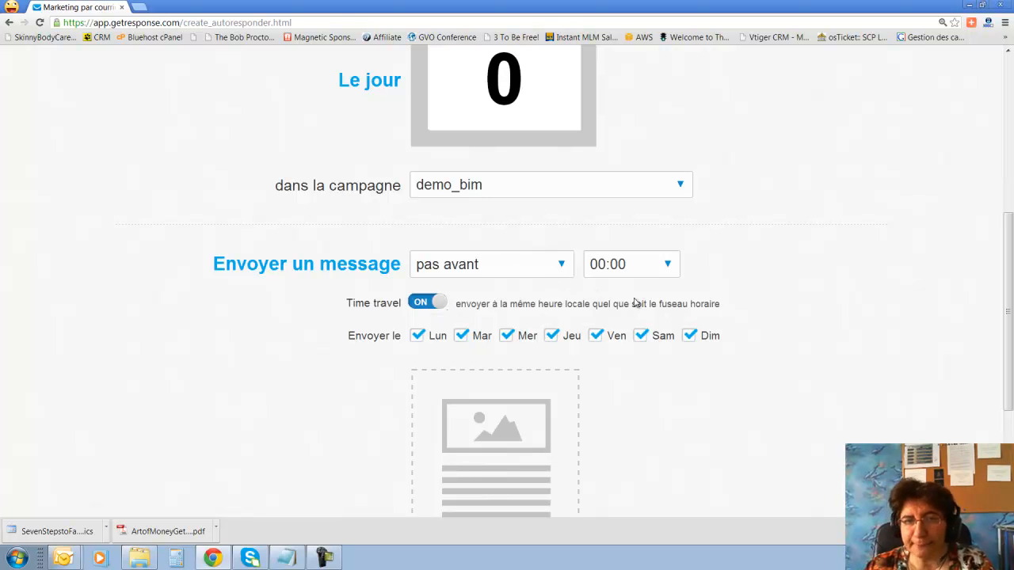
click(561, 267)
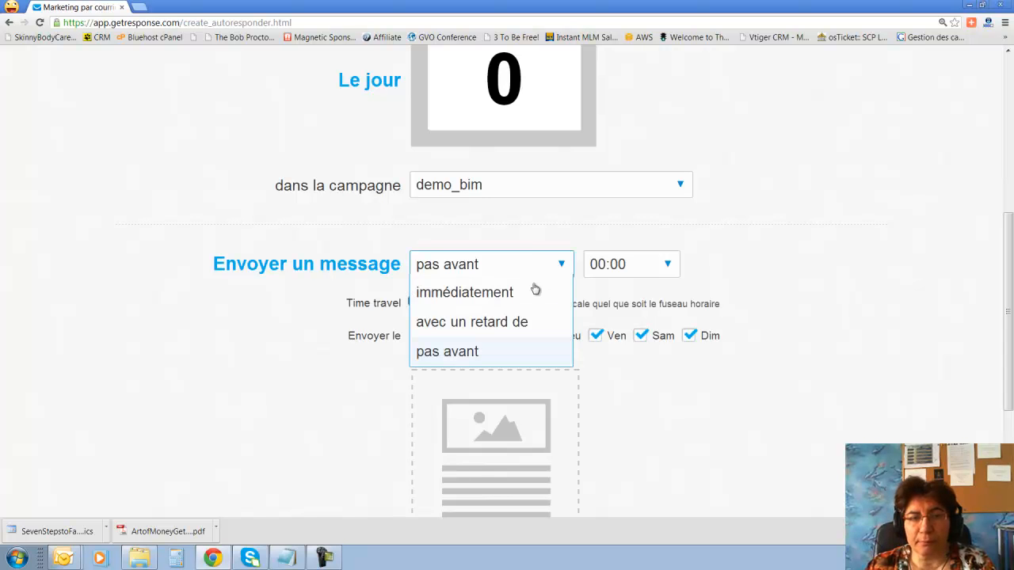
click(492, 295)
Limit sending to Tuesday, Wednesday, Thursday and Saturday, then create a new e-mail.
scroll(491, 301, down, 2)
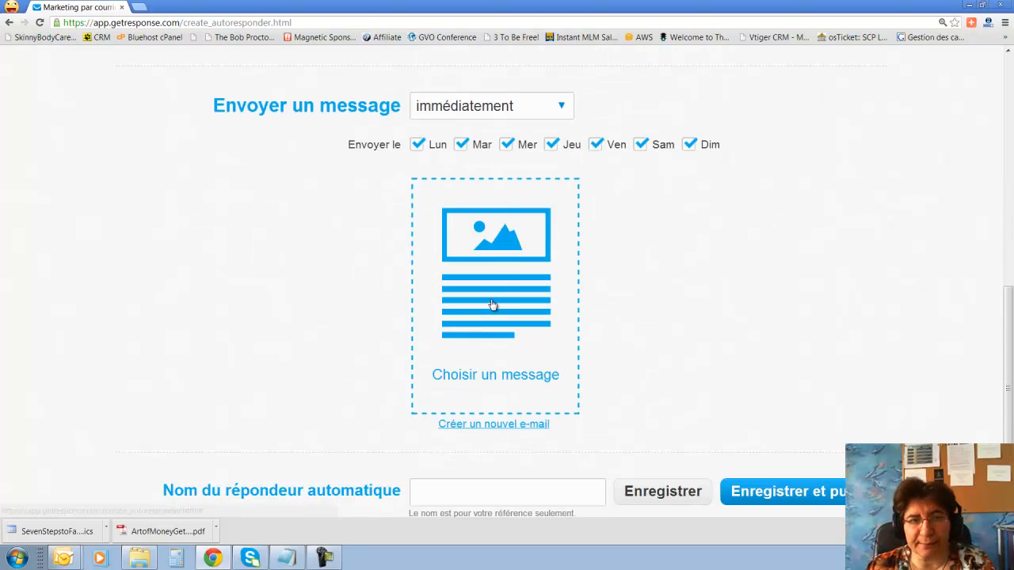
click(418, 145)
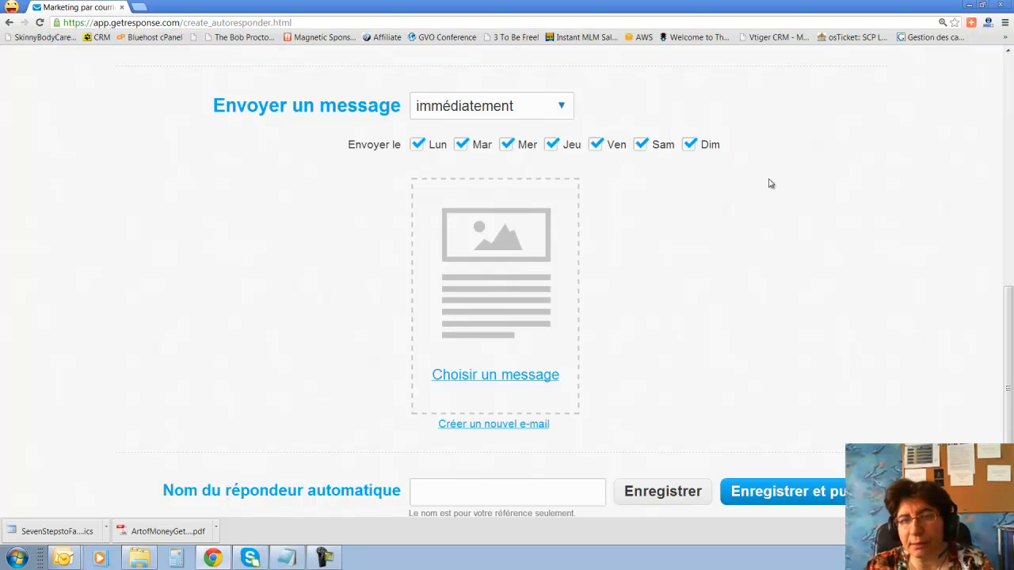
click(690, 144)
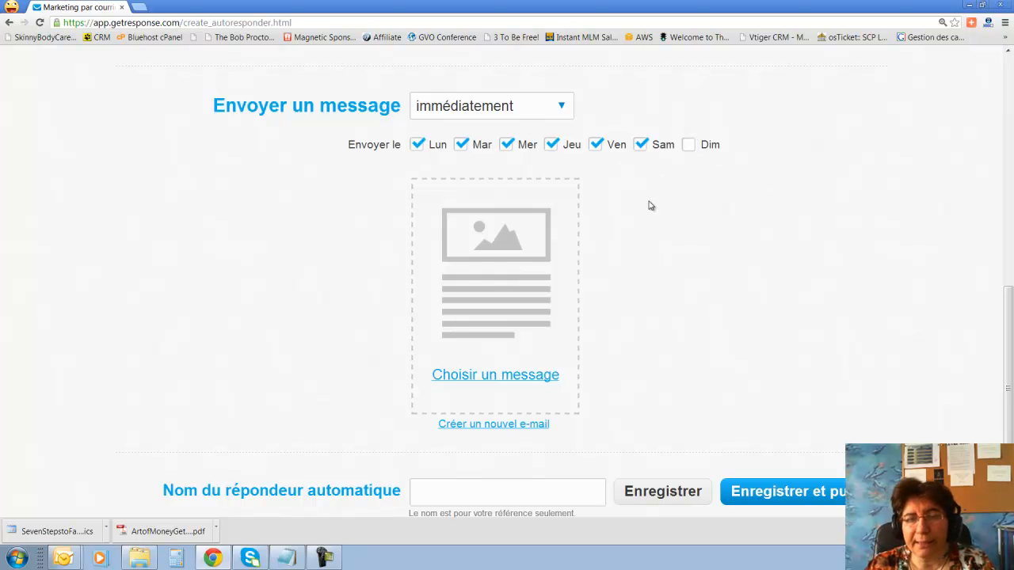
click(595, 144)
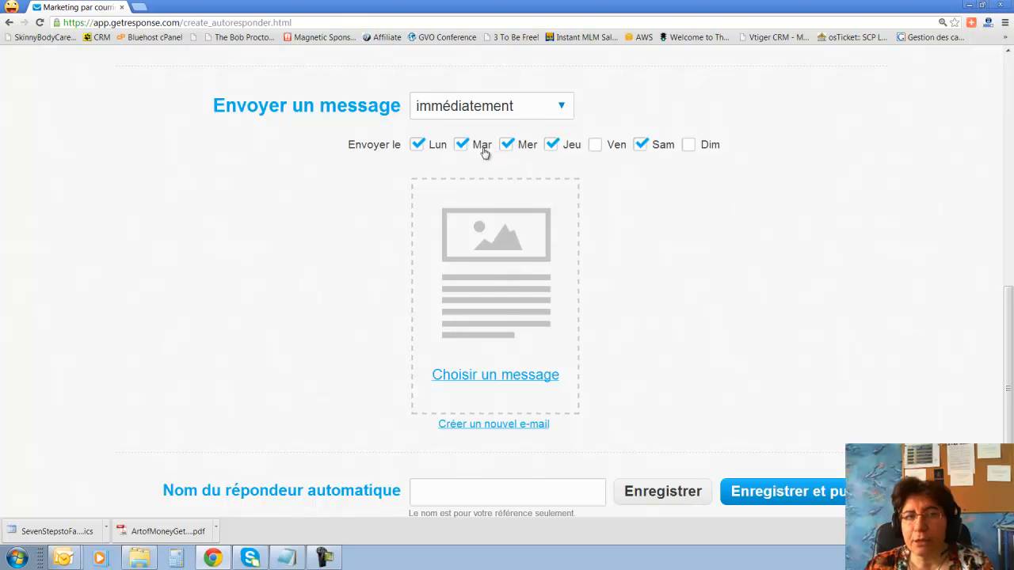
click(438, 146)
scroll(670, 274, down, 1)
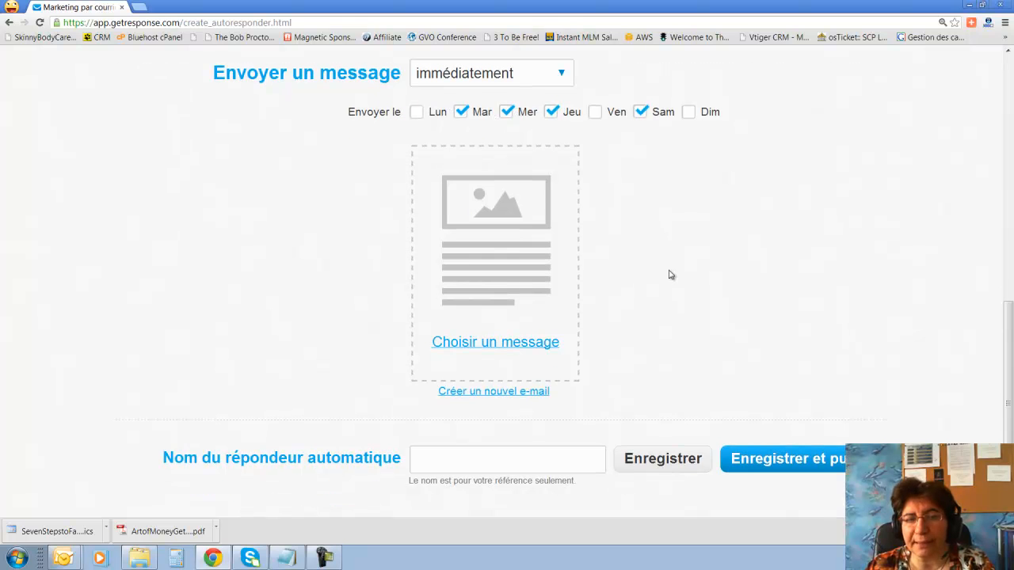
click(503, 393)
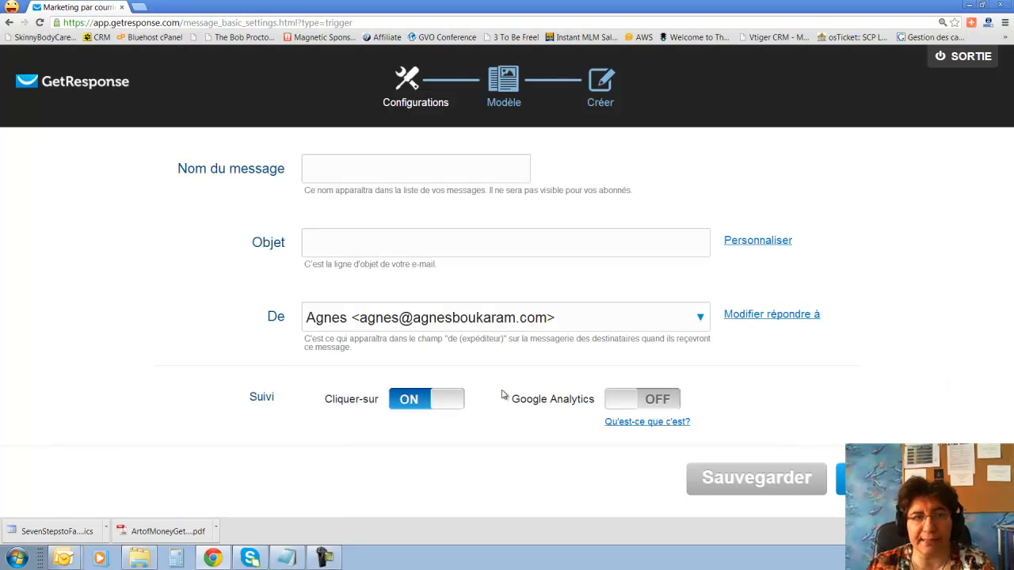
Name the message 'ddf' and save its settings.
click(459, 170)
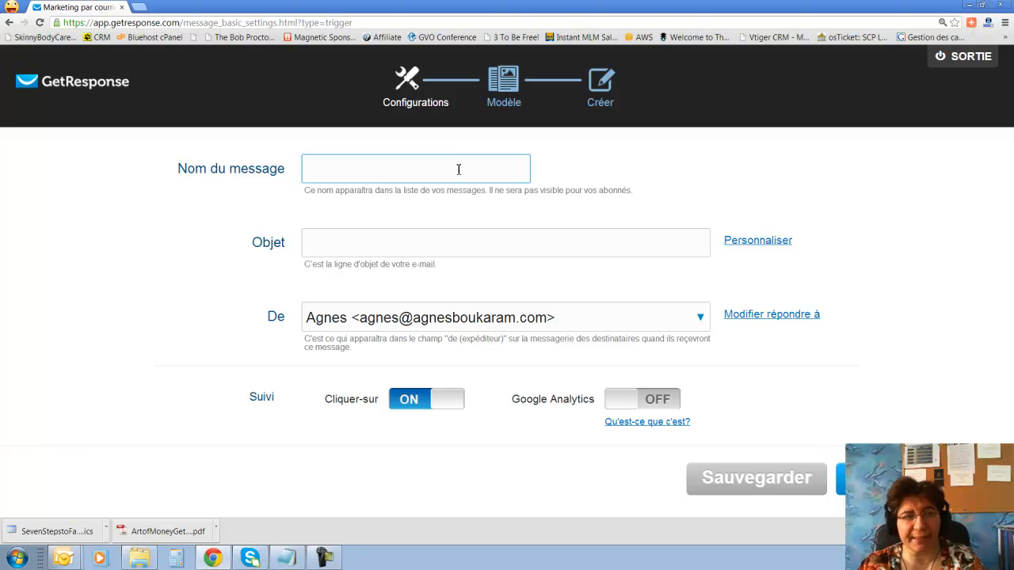
text(ddf)
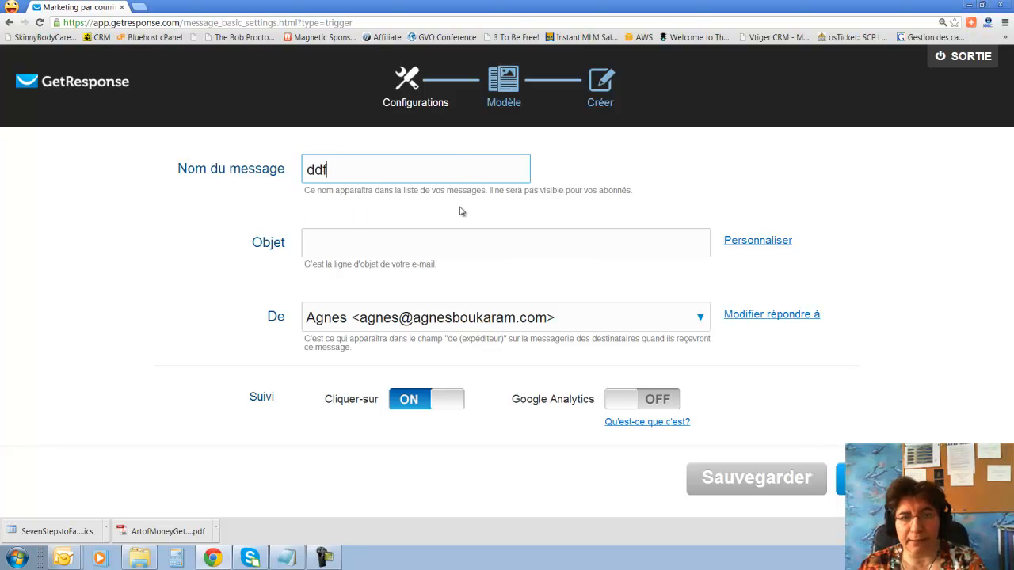
click(456, 243)
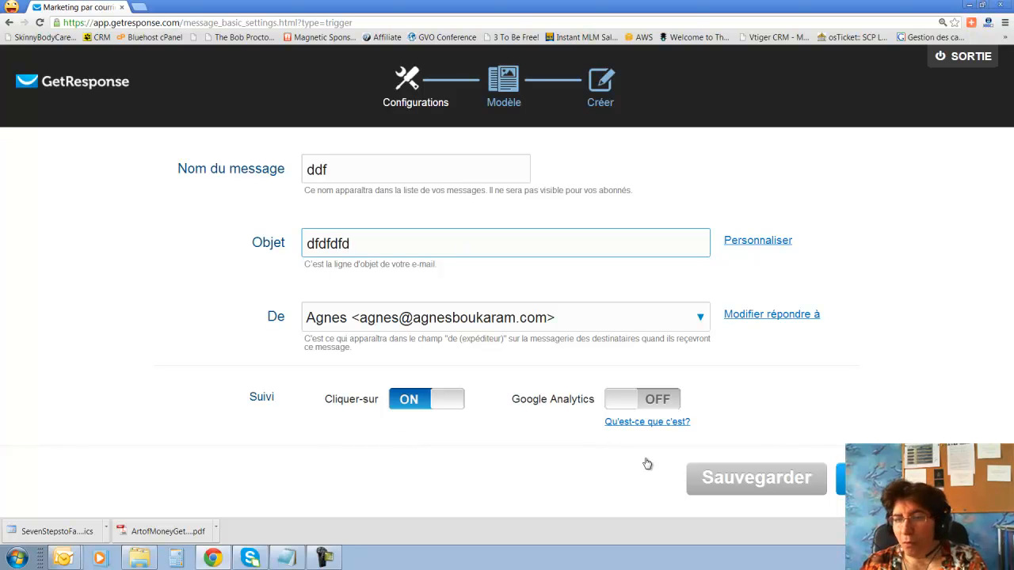
click(856, 478)
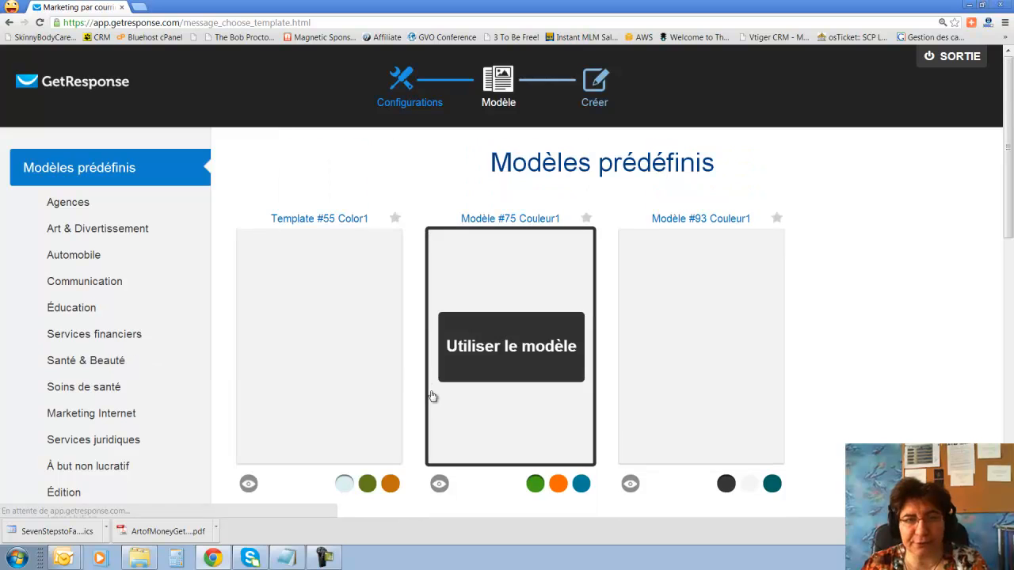
Leave the template gallery and return to the autoresponder form.
mouse_move(385, 383)
scroll(385, 386, down, 2)
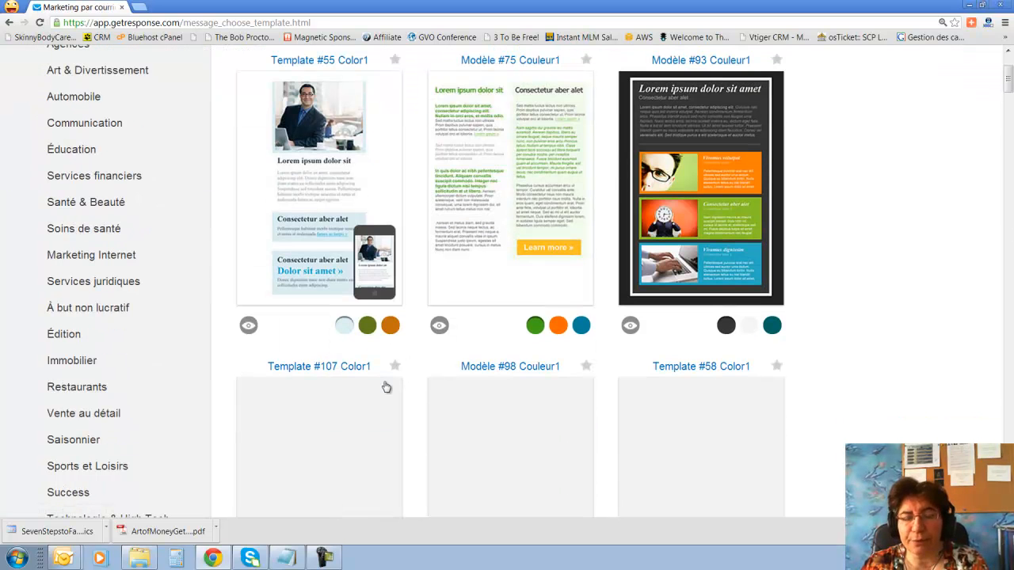
scroll(974, 302, up, 2)
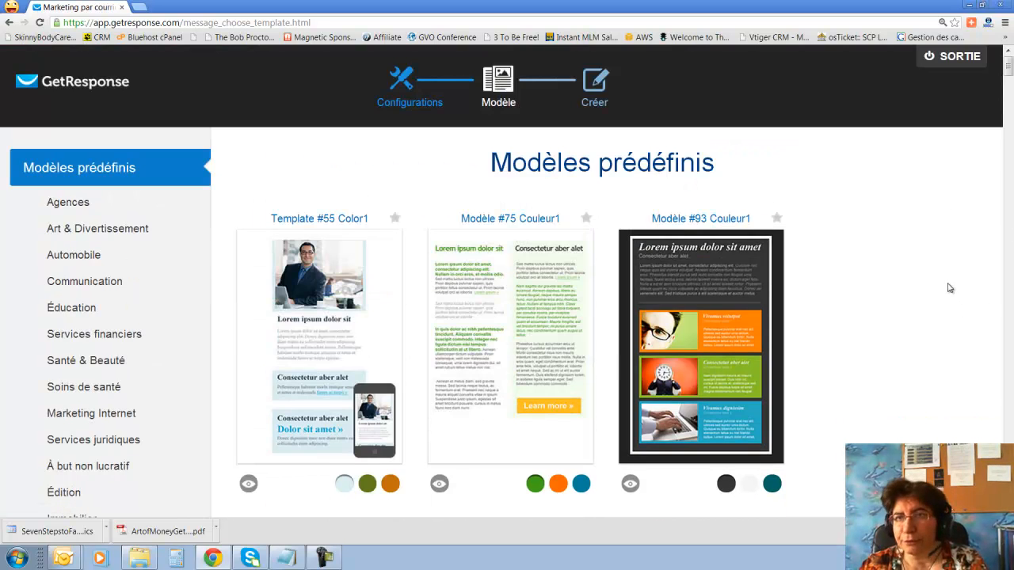
click(743, 290)
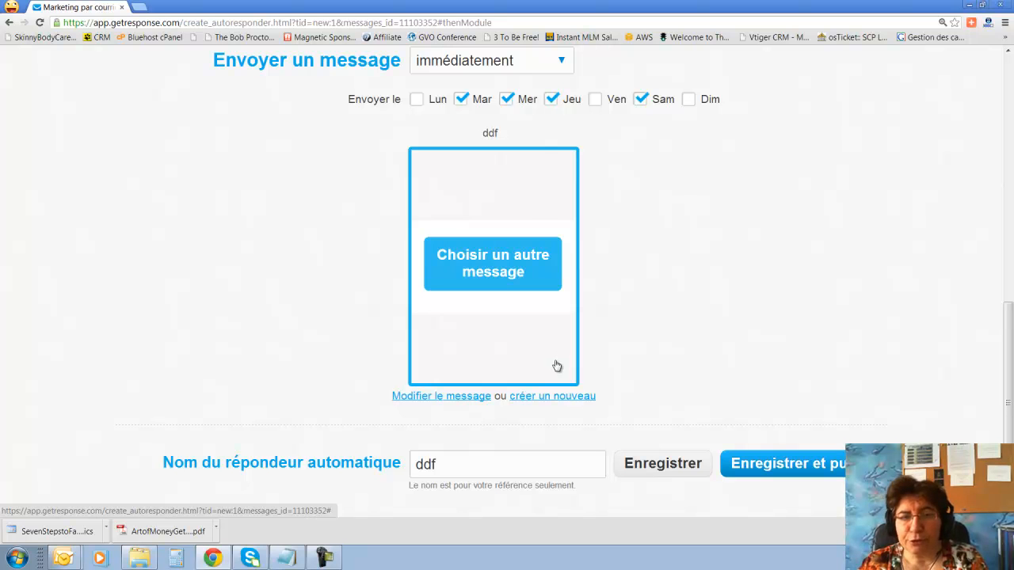
Swap the autoresponder's message for the 'webinaire du 10 mai' newsletter and publish it.
click(488, 272)
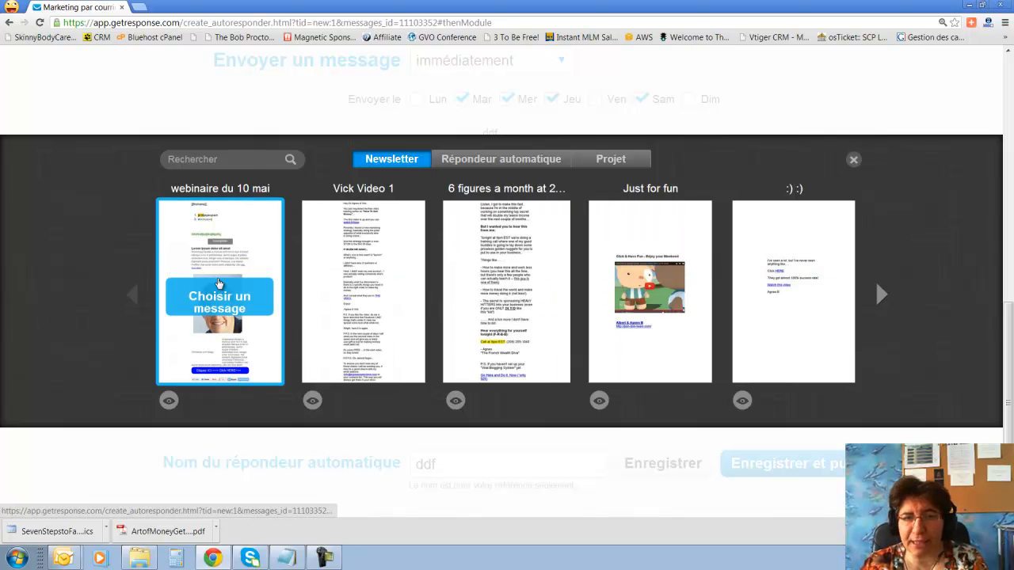
click(225, 296)
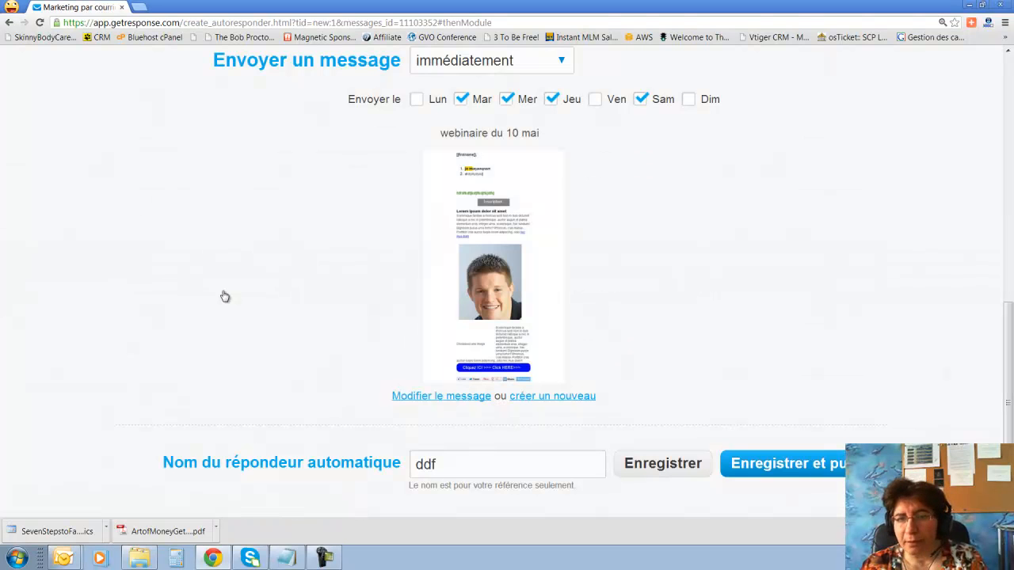
click(810, 471)
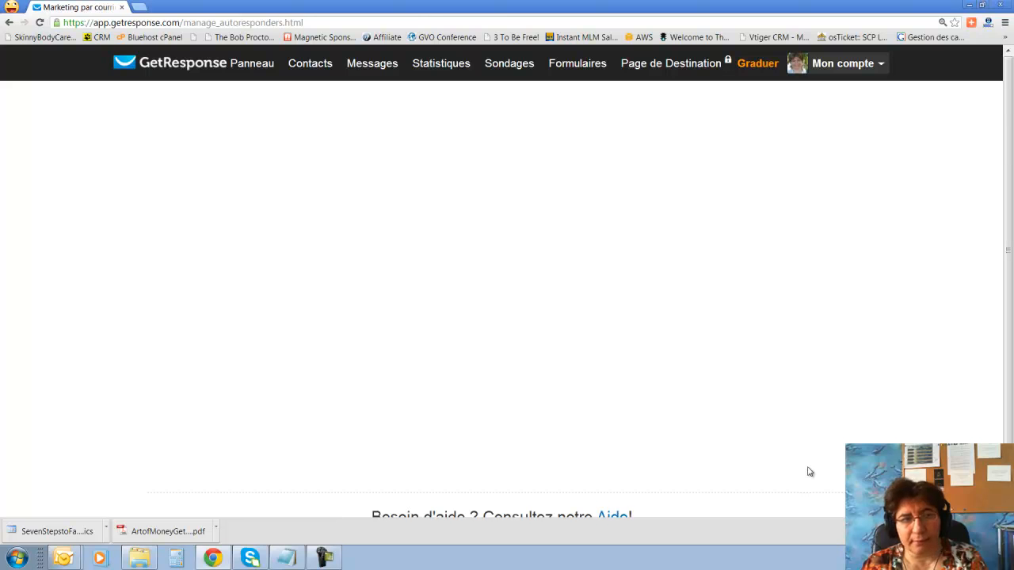
Start a new autoresponder on calendar day 3.
mouse_move(214, 191)
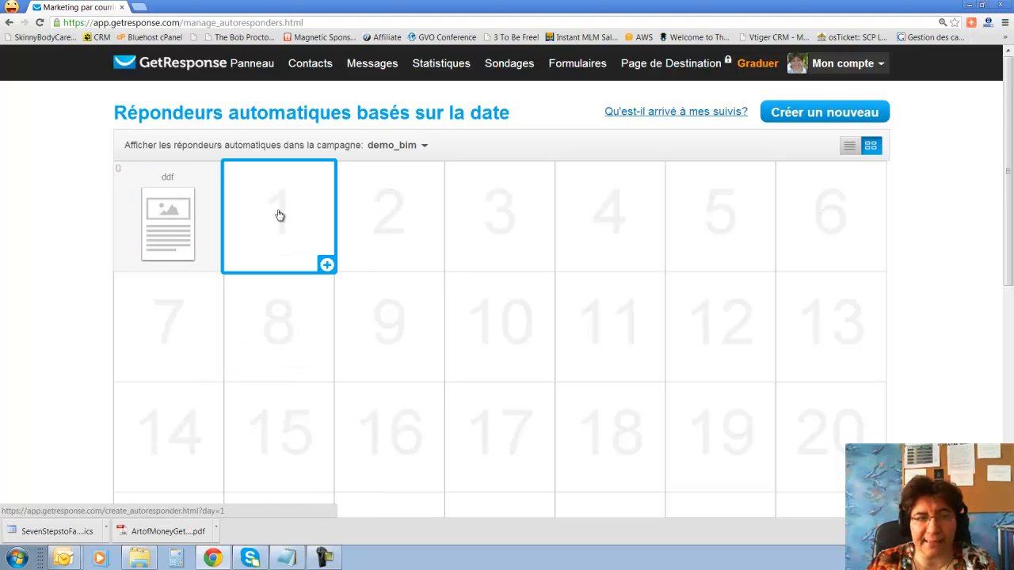
scroll(657, 373, down, 3)
scroll(657, 373, up, 2)
scroll(649, 370, up, 2)
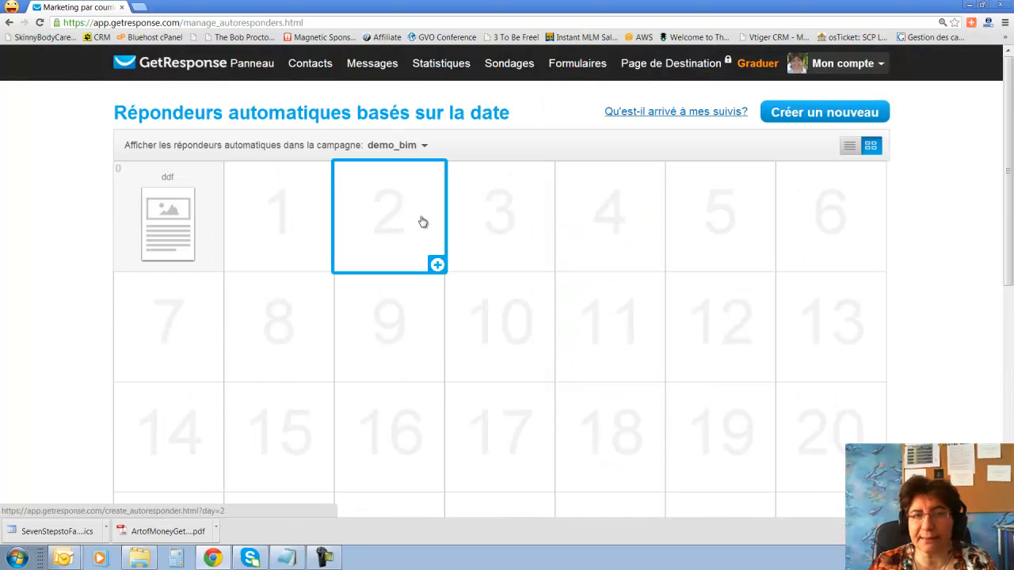
click(512, 229)
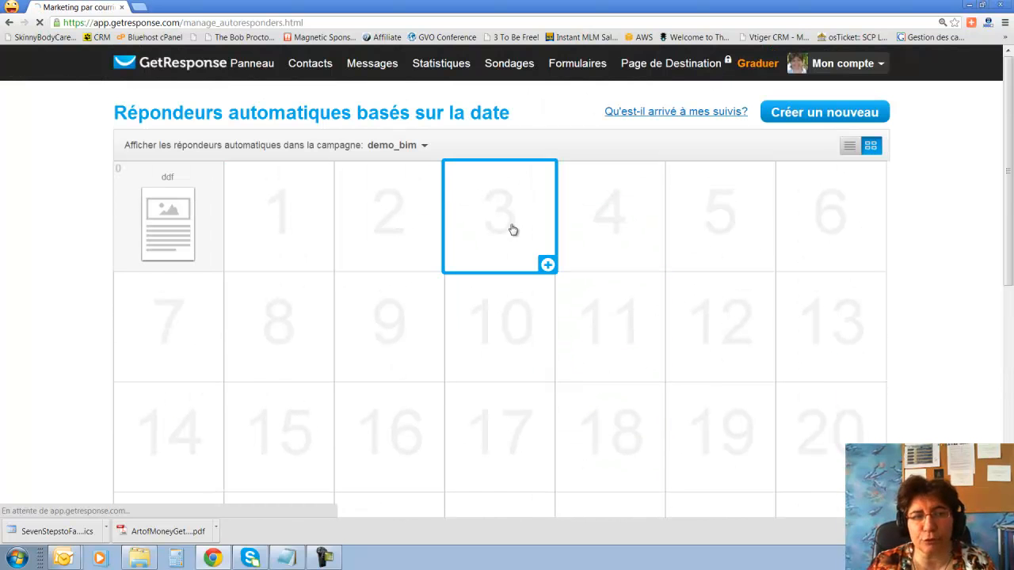
Have it send the Just for fun message, name it 'just for fun', and publish.
scroll(511, 228, down, 2)
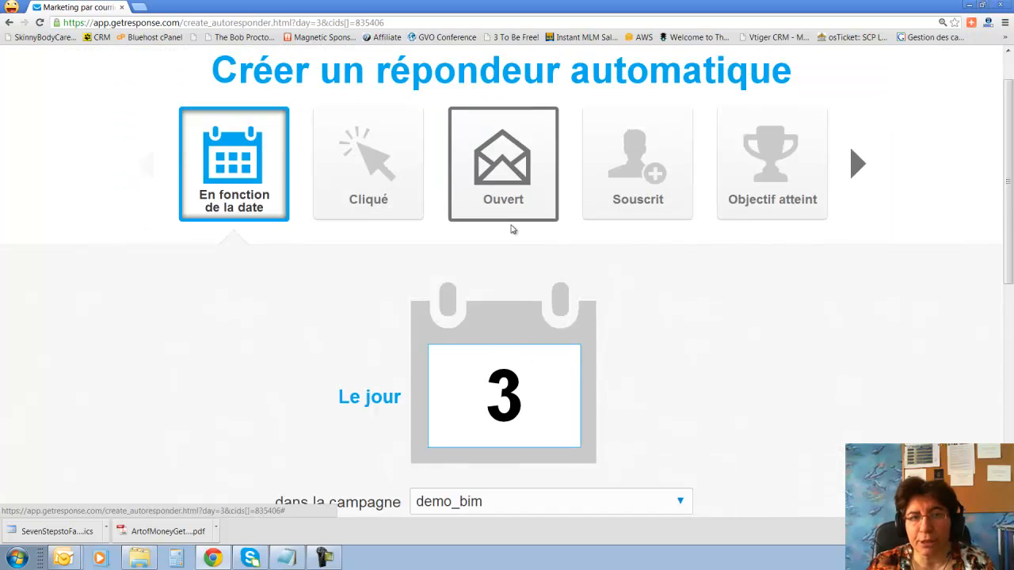
scroll(513, 225, down, 6)
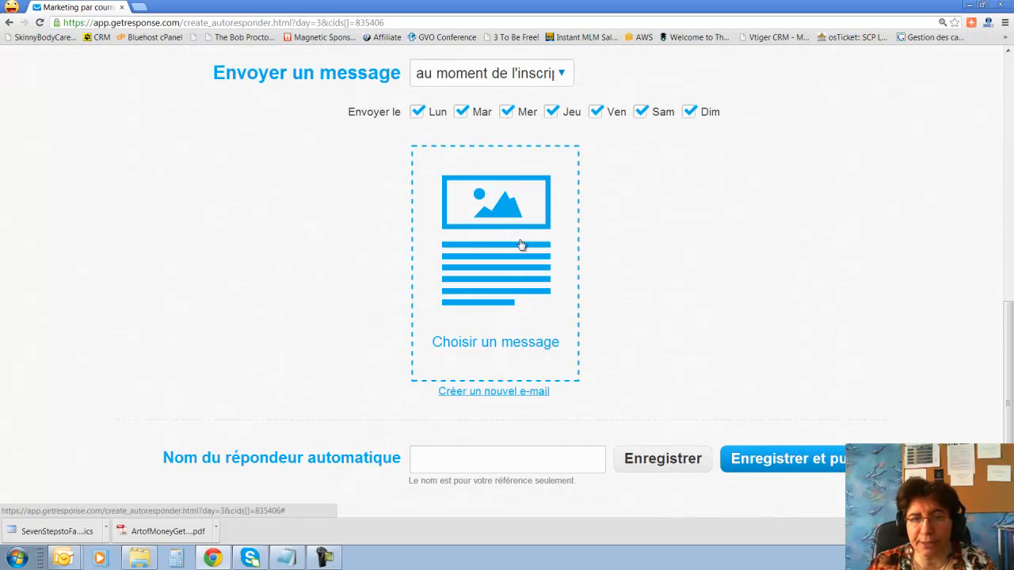
click(506, 356)
mouse_move(650, 290)
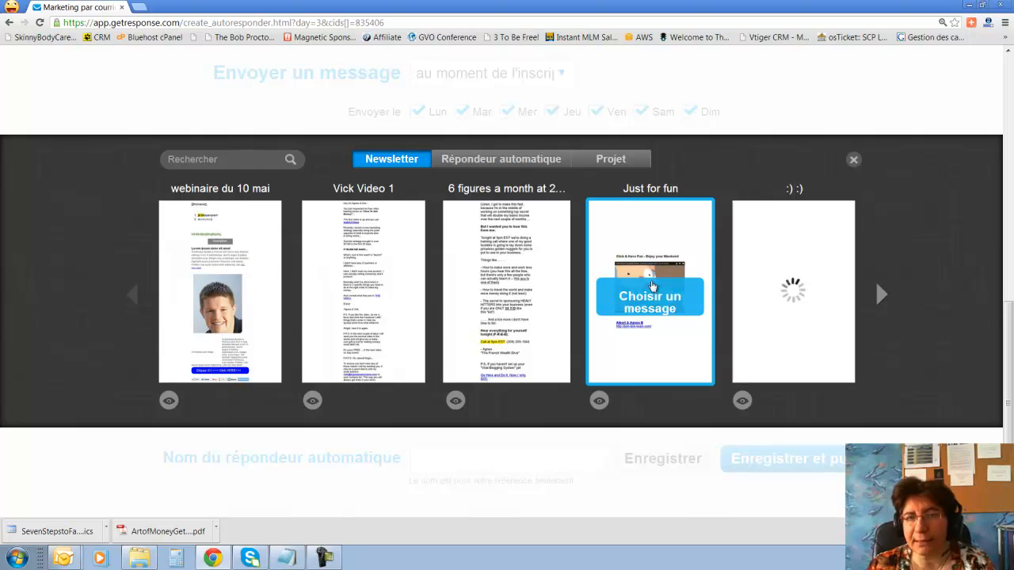
click(649, 297)
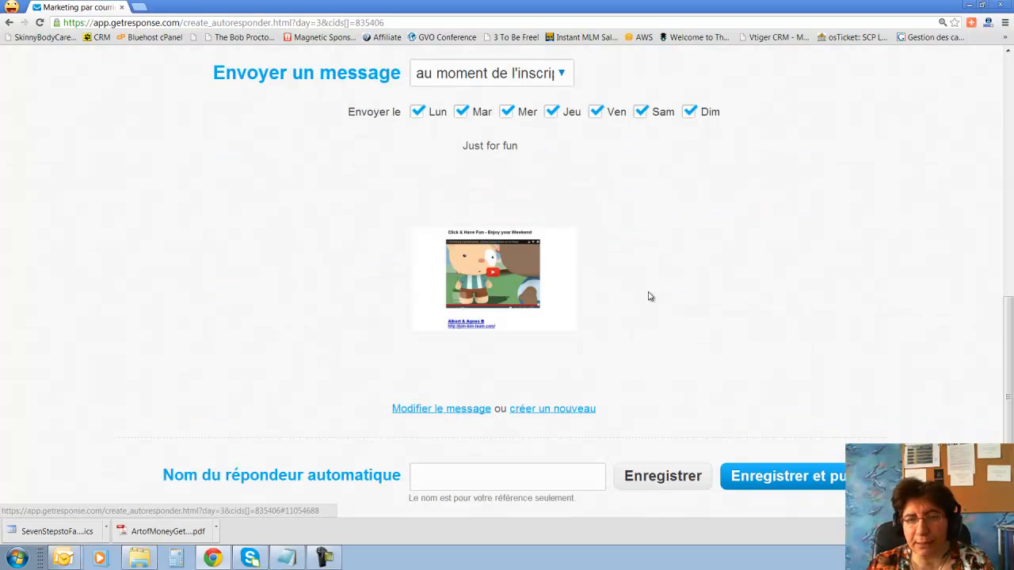
click(784, 459)
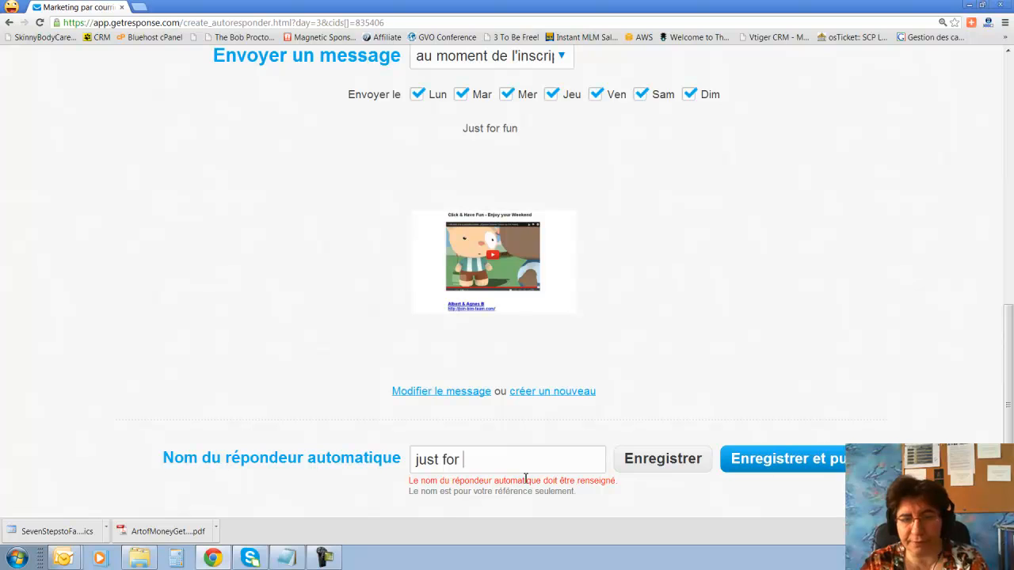
click(792, 471)
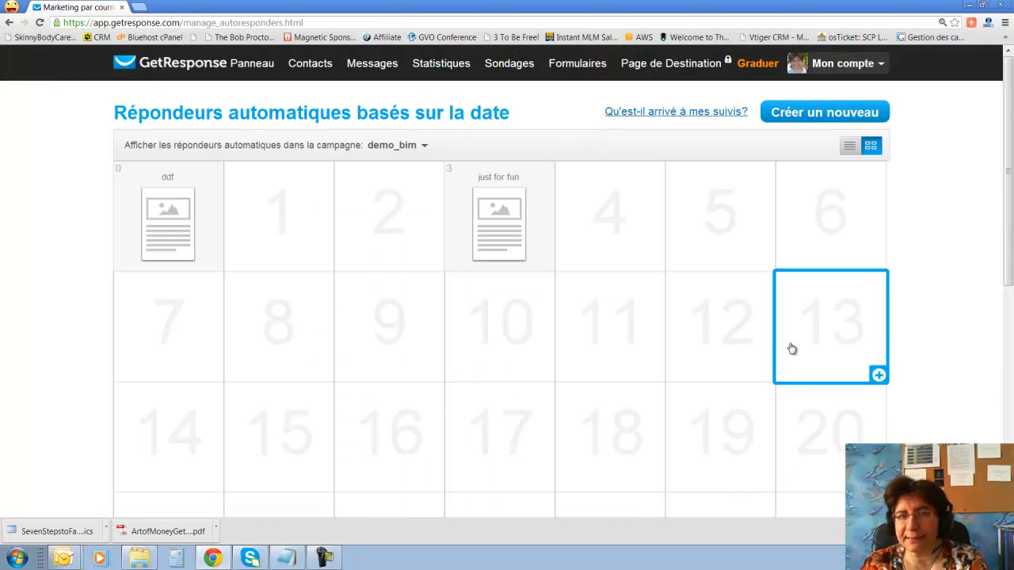
Start a day-4 autoresponder triggered by a link click.
scroll(574, 317, down, 4)
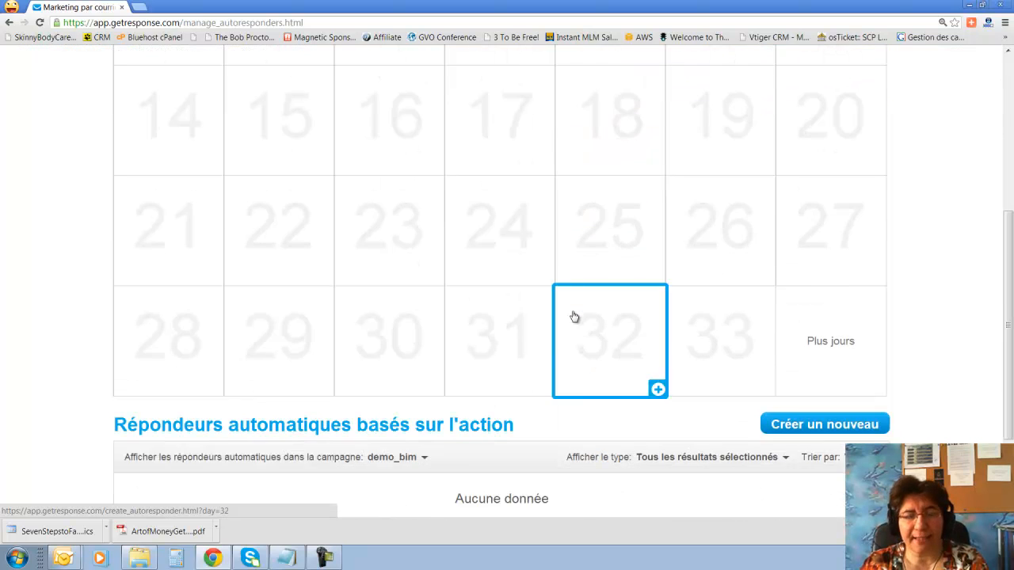
scroll(575, 317, up, 4)
click(623, 220)
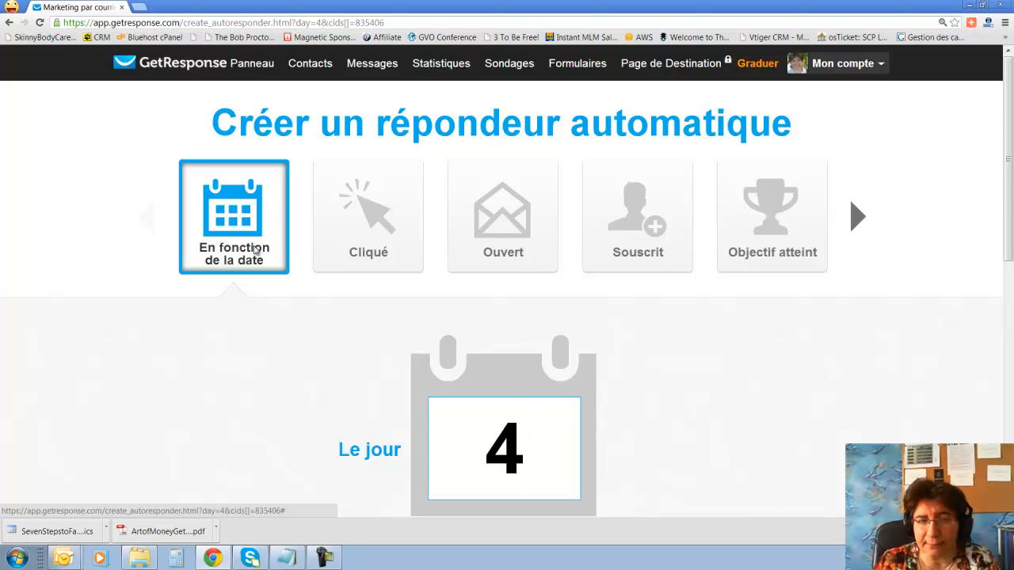
scroll(444, 353, down, 1)
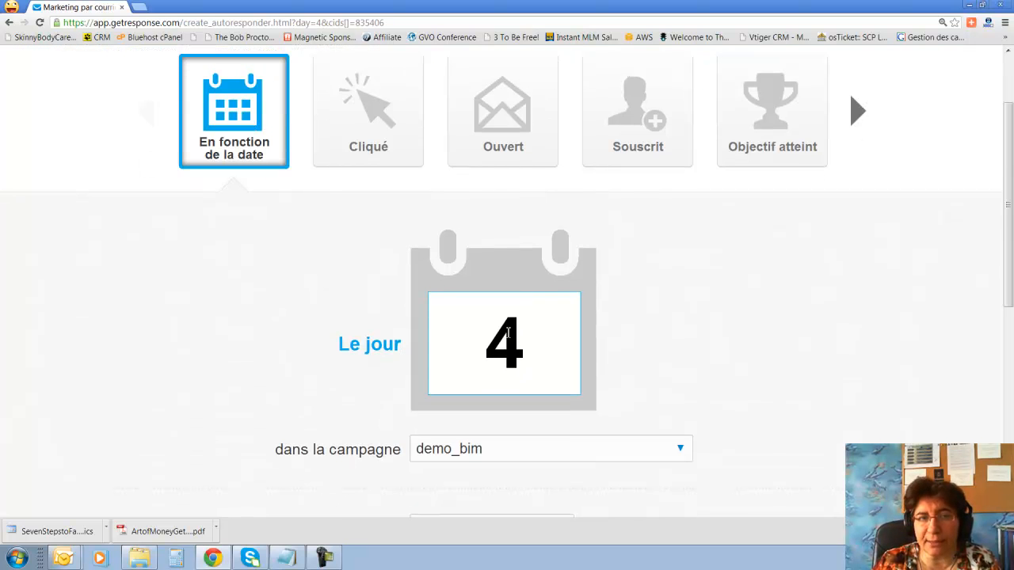
click(374, 148)
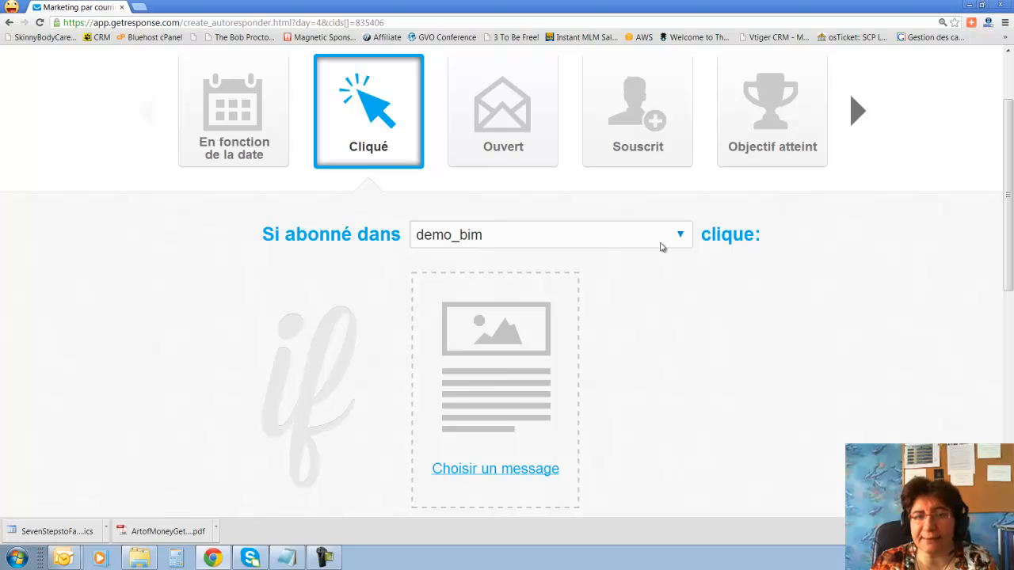
Use 'webinaire du 10 mai' as the message whose link must be clicked.
scroll(672, 331, down, 1)
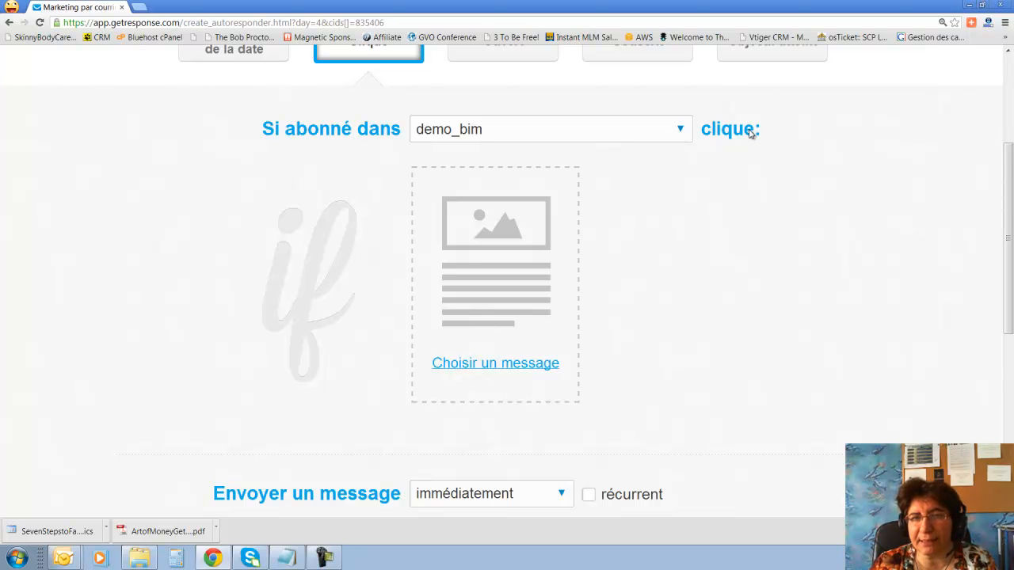
scroll(502, 334, down, 1)
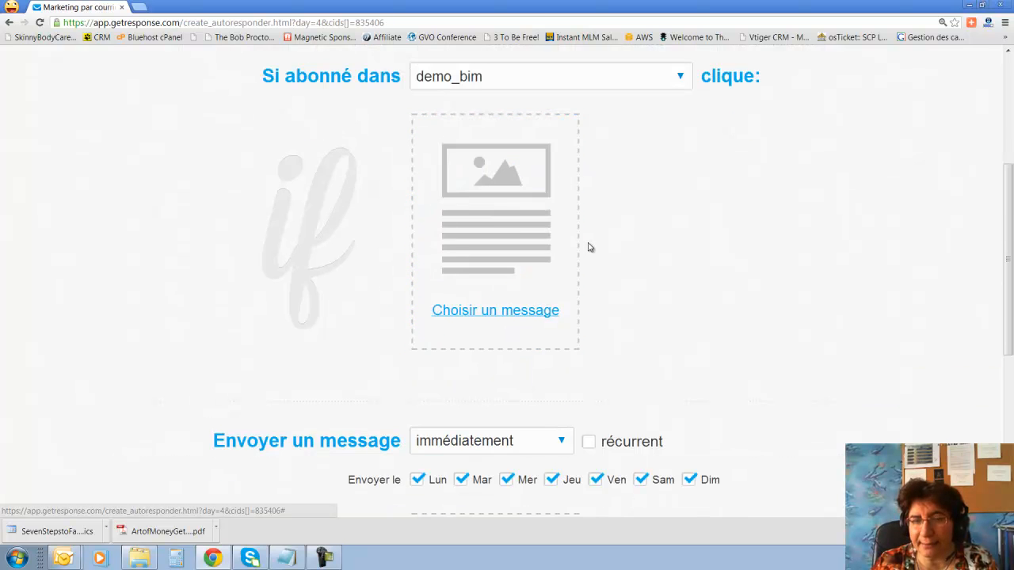
scroll(605, 260, up, 2)
scroll(674, 263, down, 2)
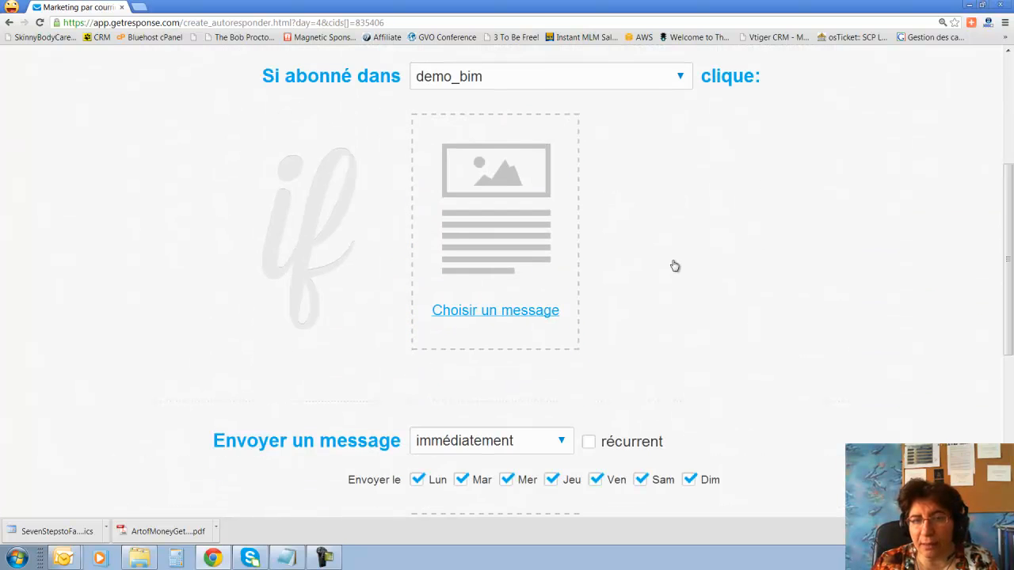
scroll(674, 266, down, 4)
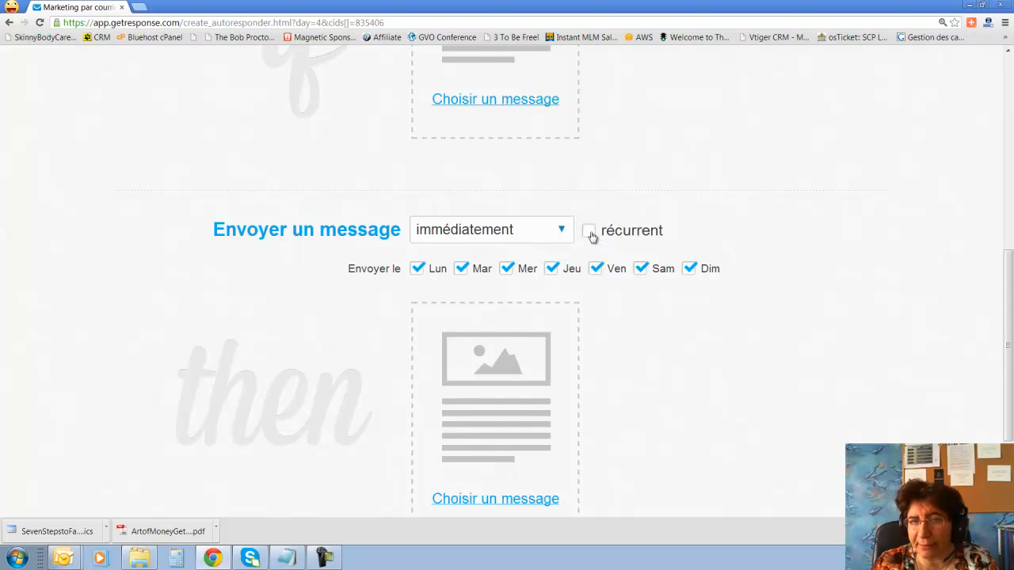
scroll(591, 253, down, 3)
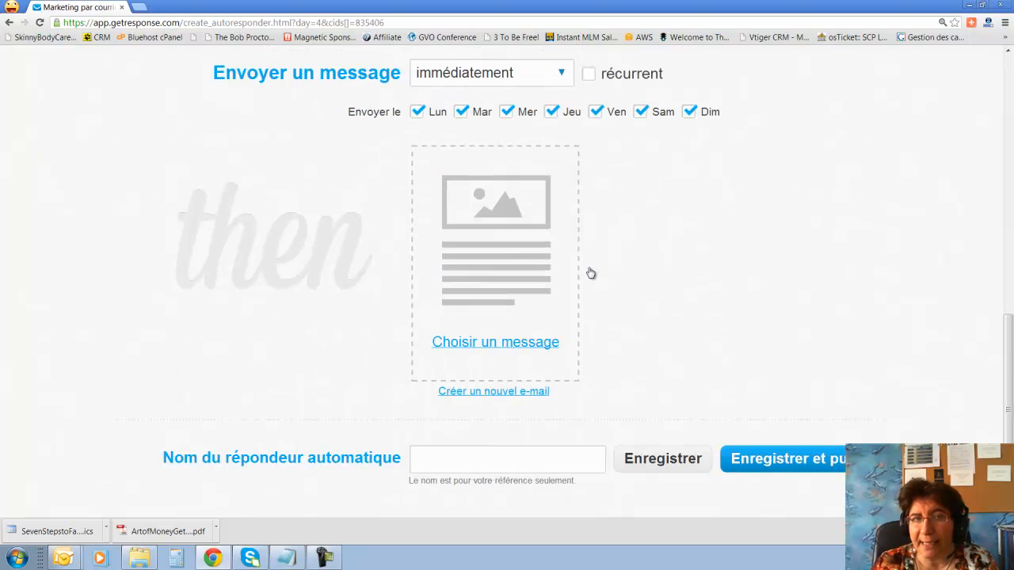
scroll(737, 308, up, 3)
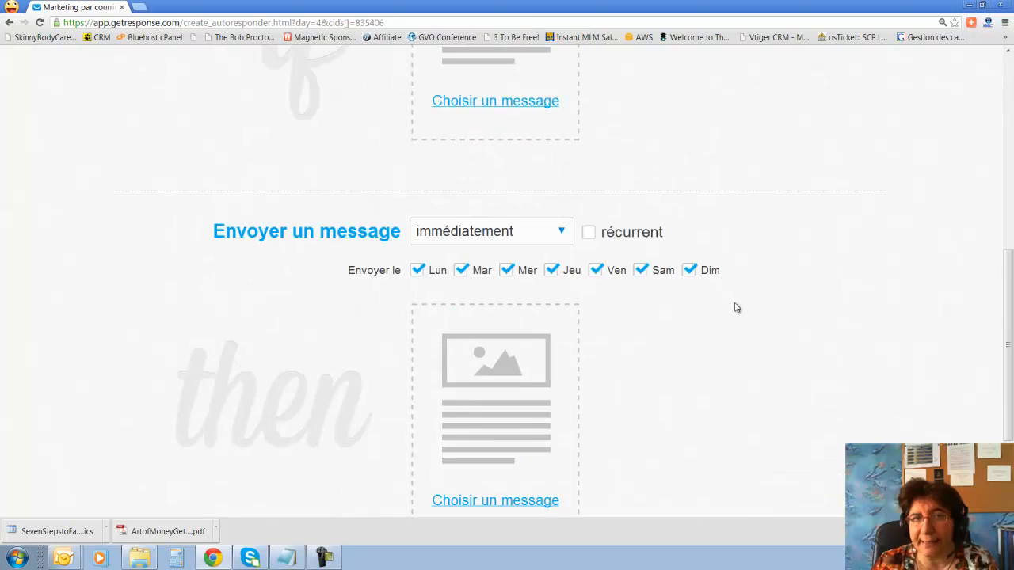
scroll(737, 308, up, 3)
scroll(586, 238, up, 1)
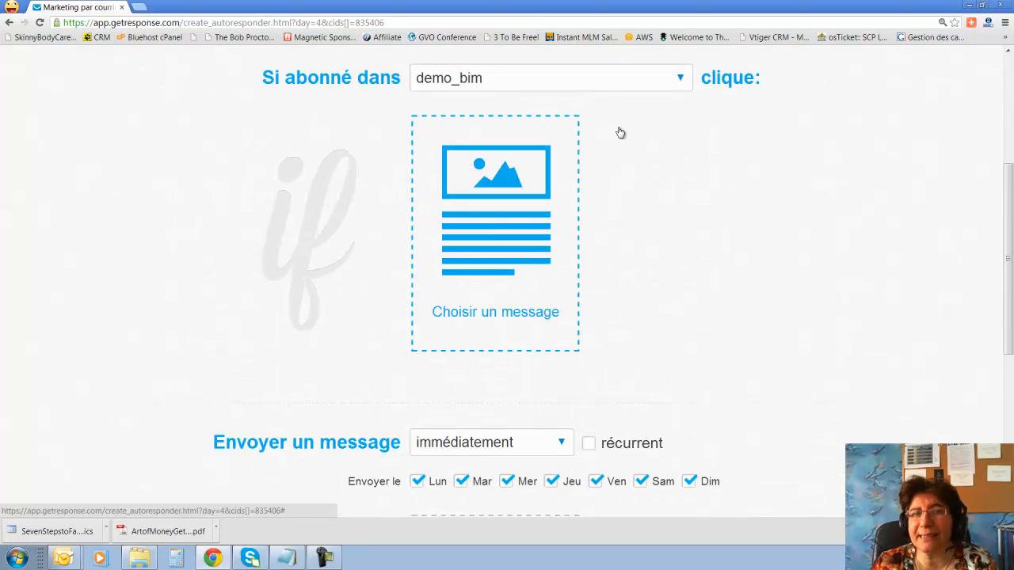
click(532, 313)
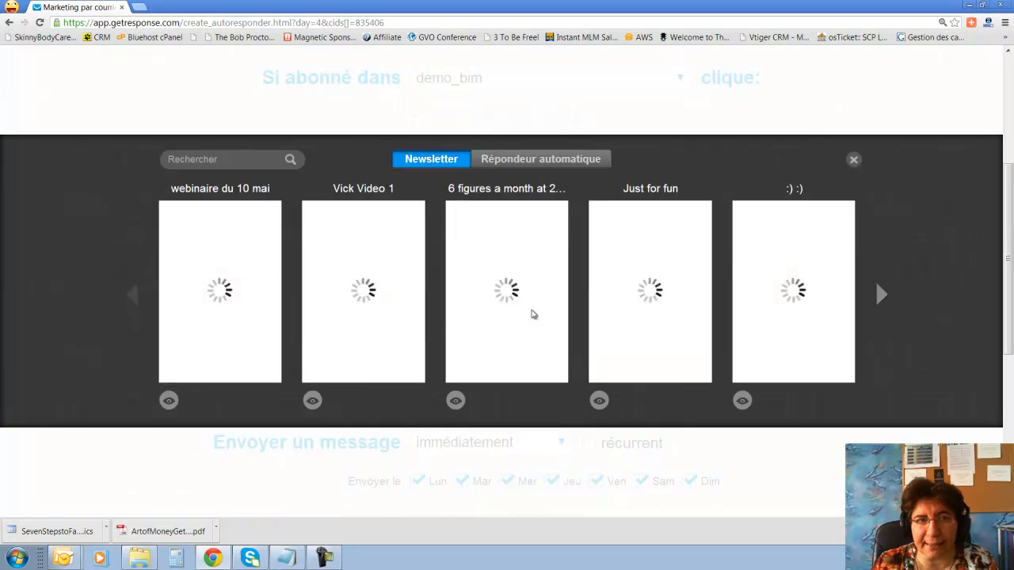
click(235, 277)
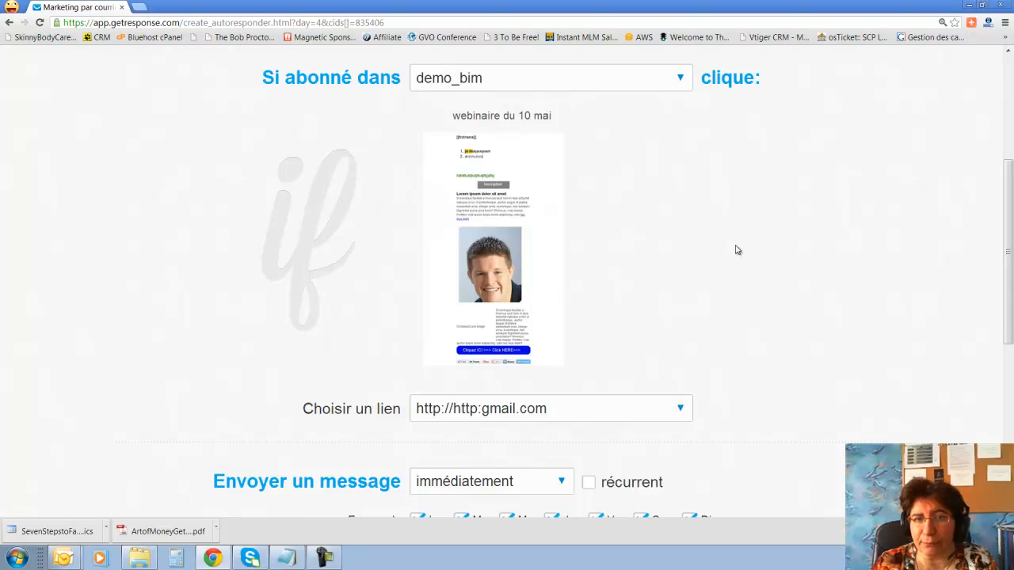
Make the follow-up recur every day and send the ':) :)' message.
scroll(737, 250, down, 4)
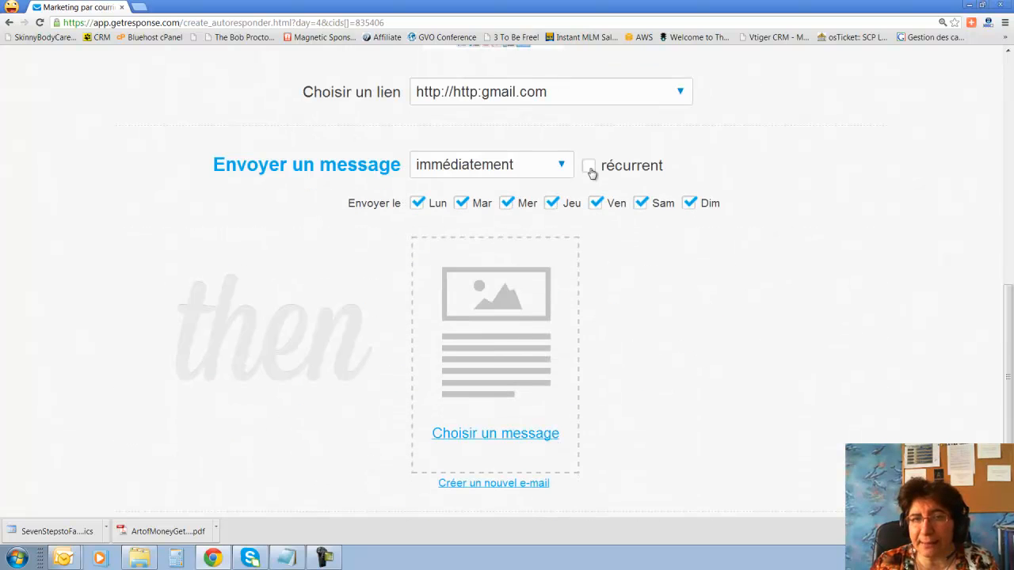
click(590, 169)
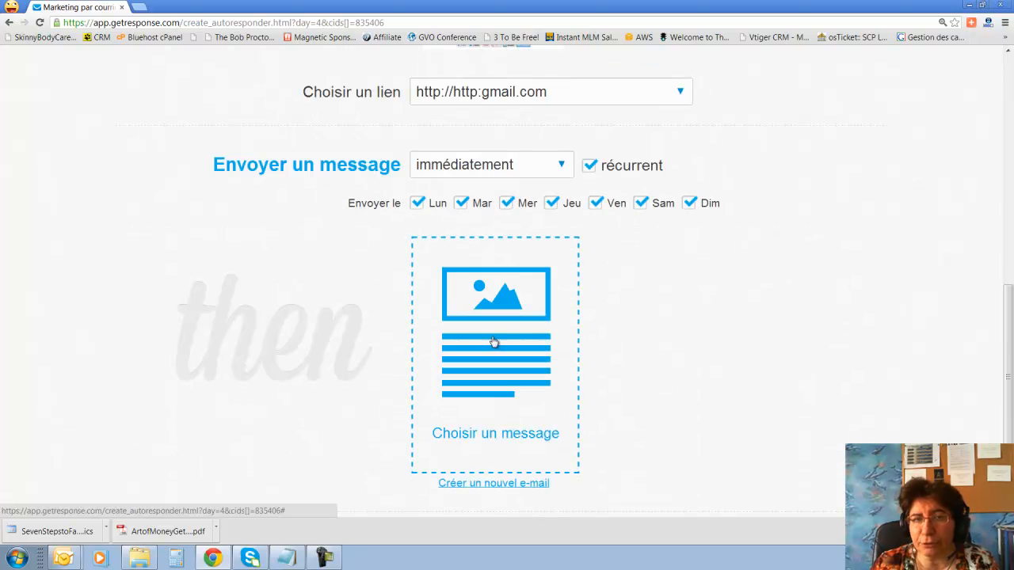
click(507, 436)
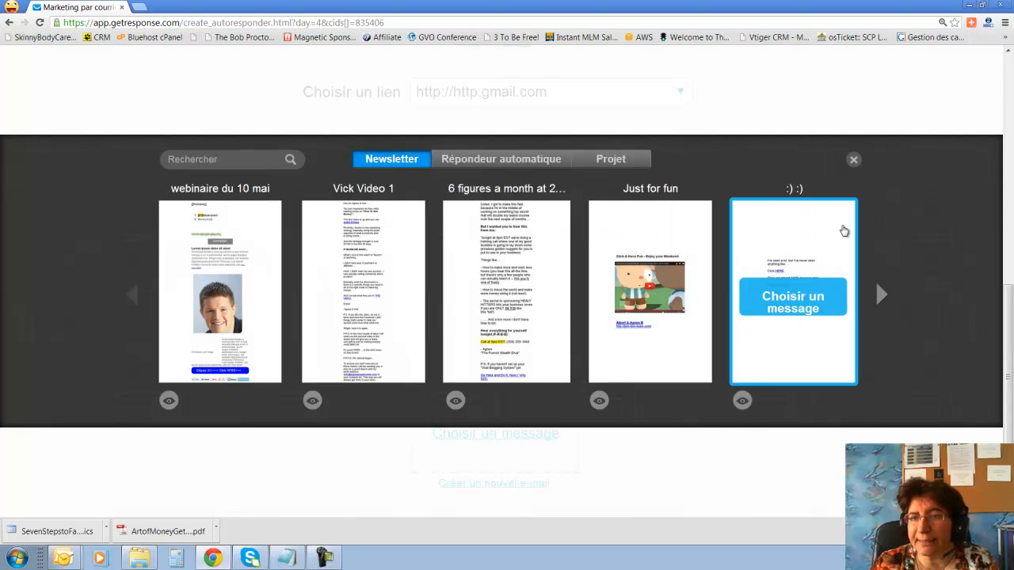
click(786, 299)
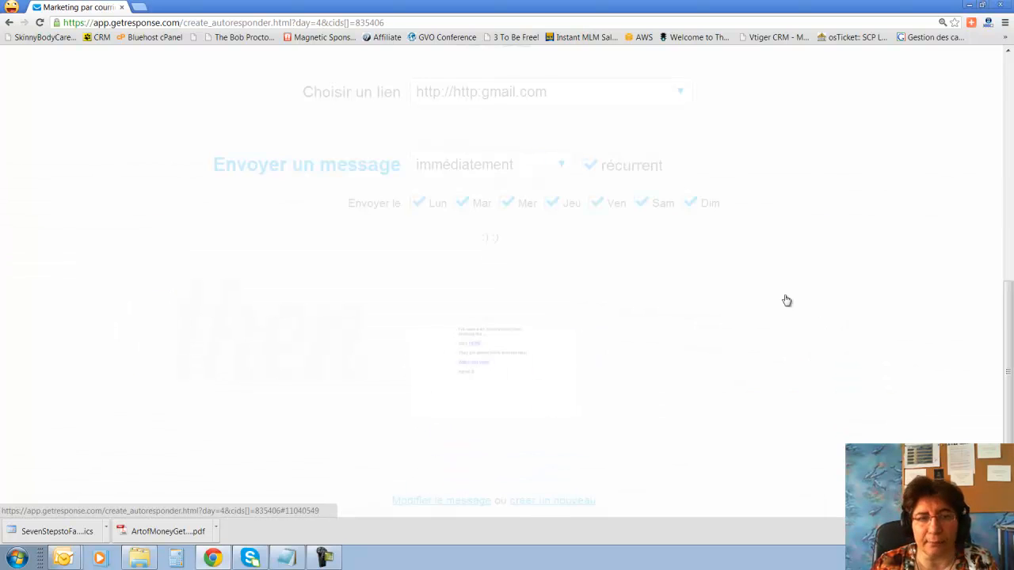
Name the autoresponder 'fdfd' and publish it.
scroll(782, 302, down, 2)
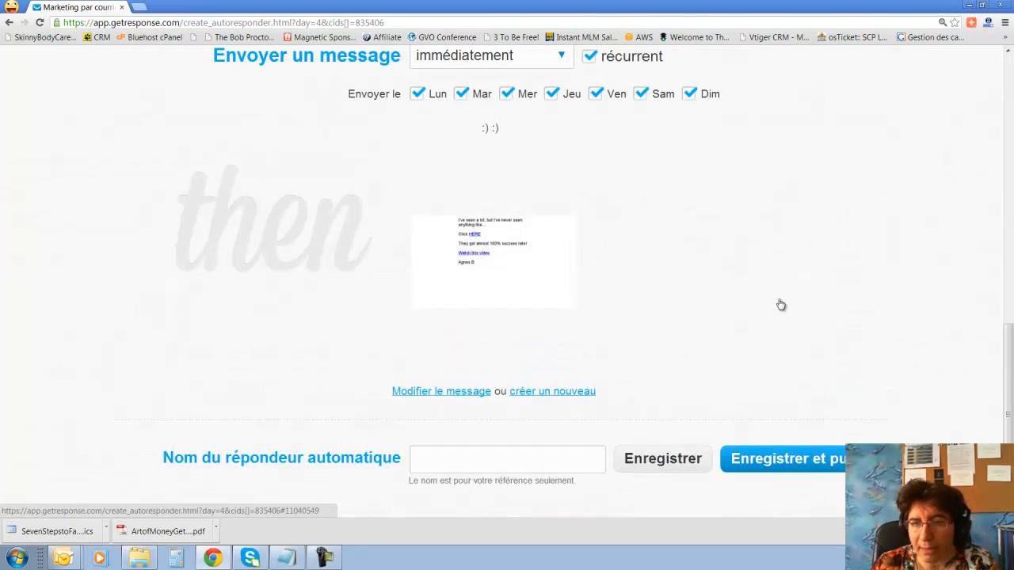
click(802, 450)
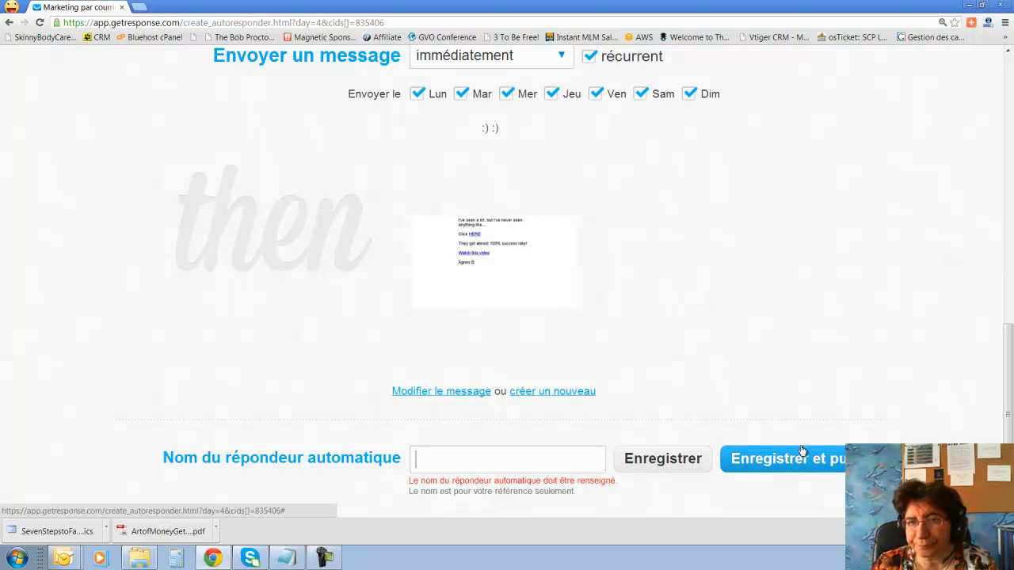
click(466, 463)
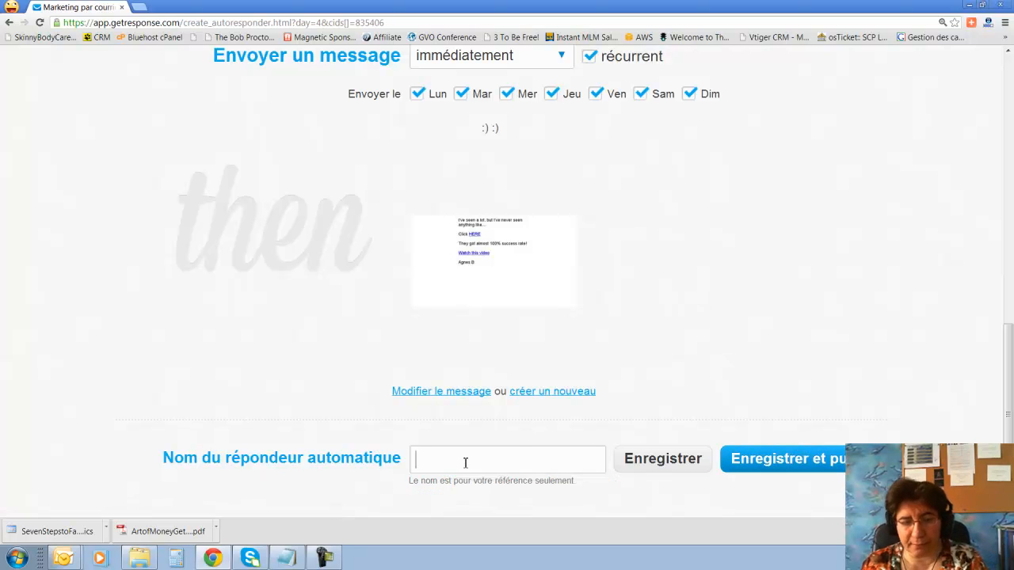
text(fdfd)
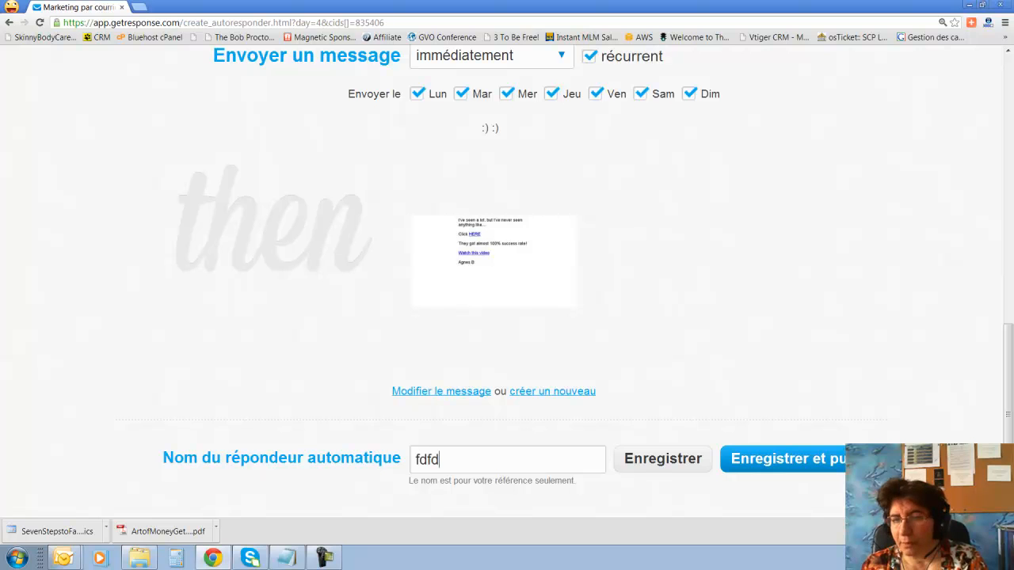
click(835, 466)
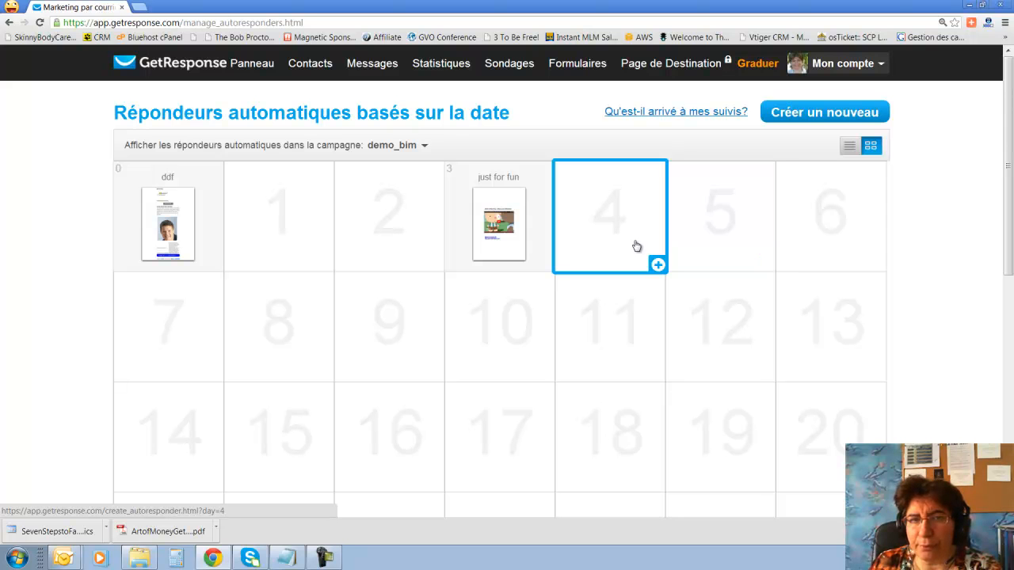
Start a day-4 autoresponder and try the link-click, open and subscription triggers.
click(616, 239)
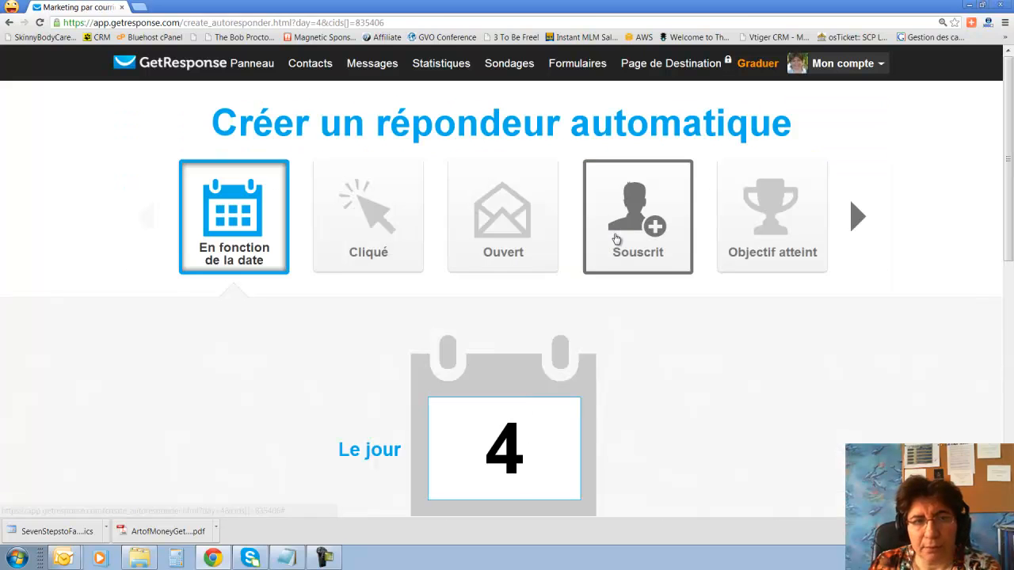
click(367, 215)
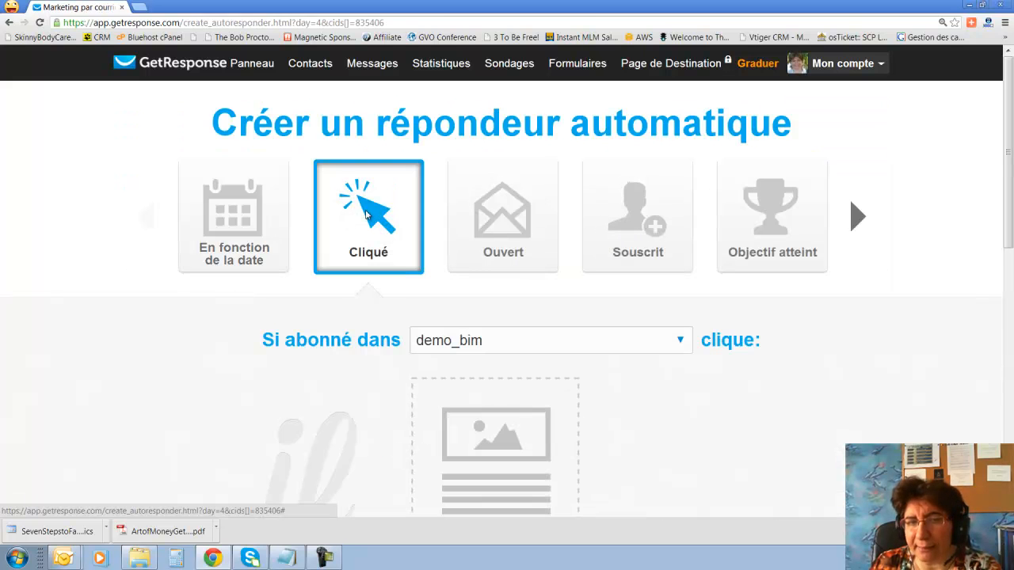
scroll(541, 333, down, 1)
scroll(505, 237, up, 2)
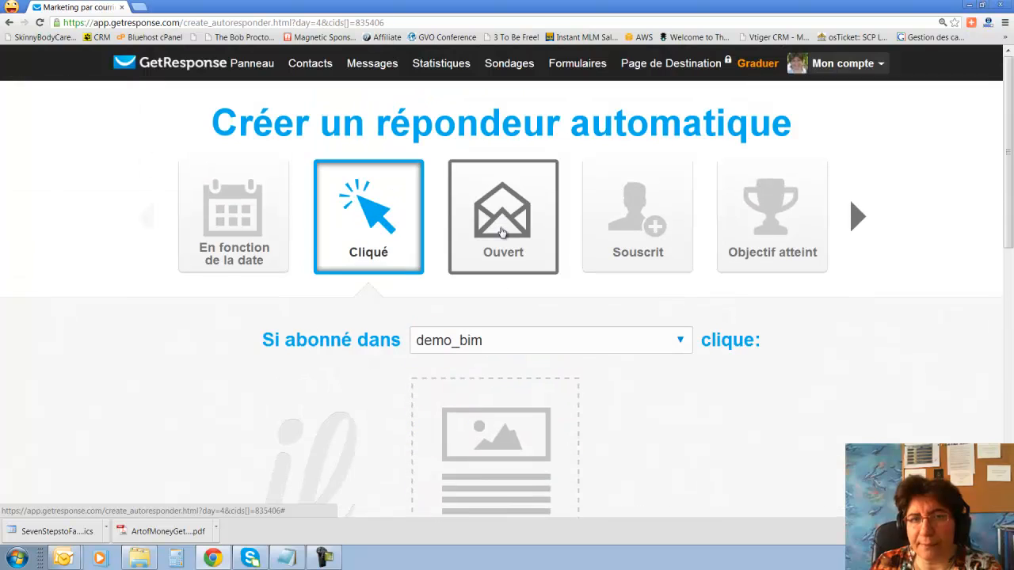
click(504, 217)
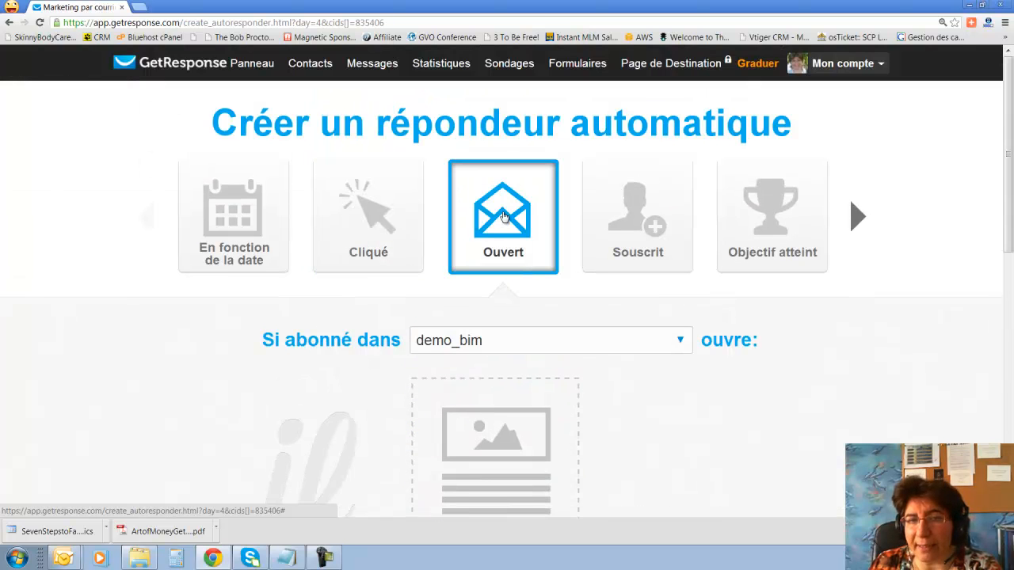
scroll(504, 217, down, 2)
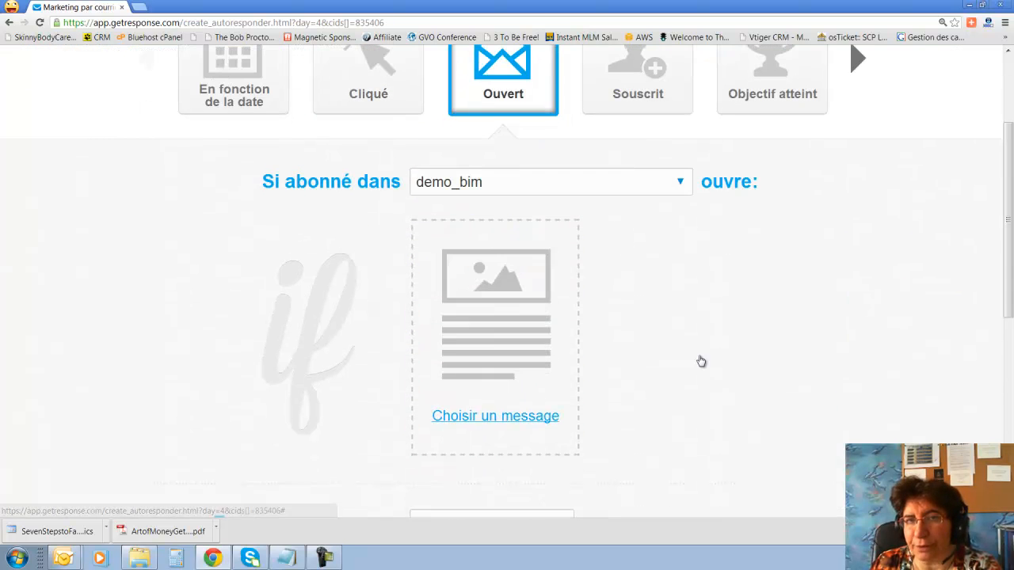
scroll(700, 362, up, 2)
click(645, 204)
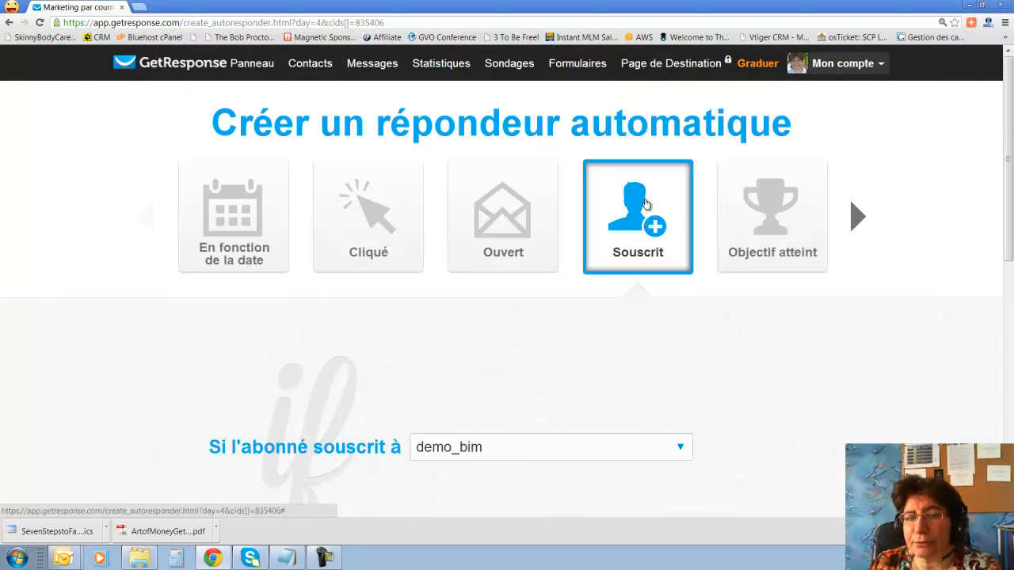
scroll(639, 222, down, 3)
scroll(639, 222, up, 3)
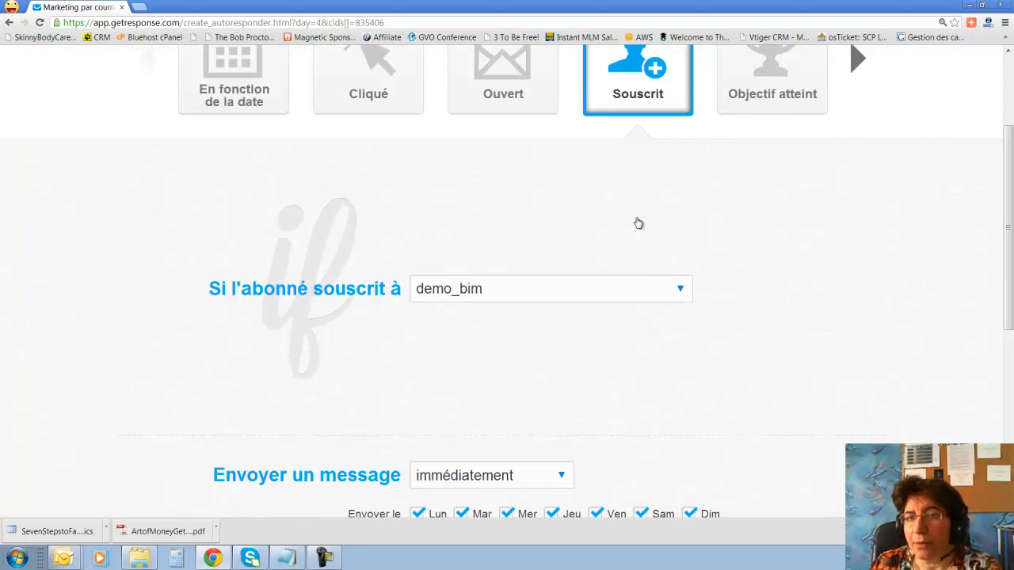
Try the goal-reached, autoresponder-sent and birthday triggers, the last needing a date custom field.
click(790, 228)
scroll(788, 256, down, 2)
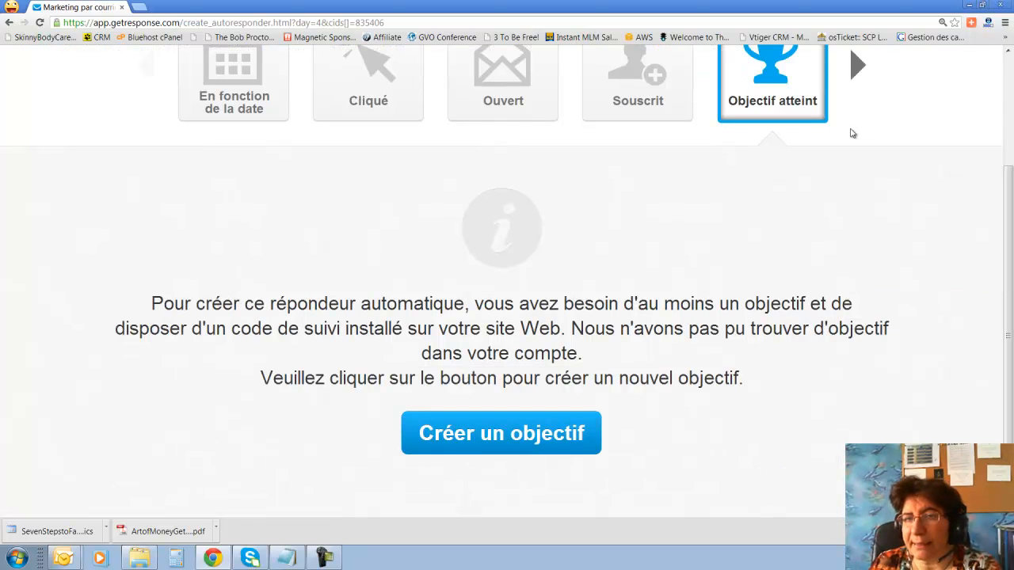
scroll(818, 280, up, 2)
click(855, 169)
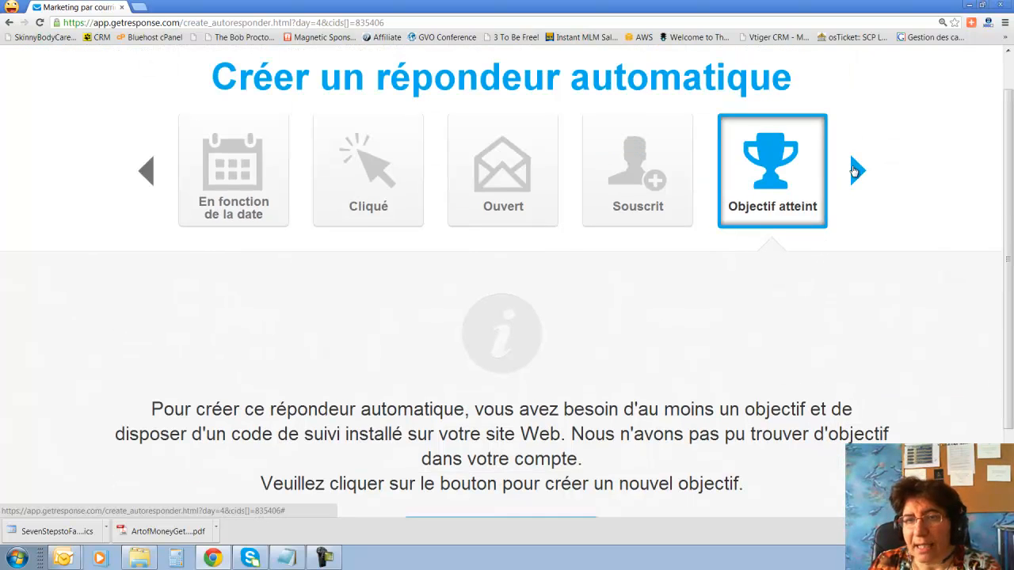
click(856, 169)
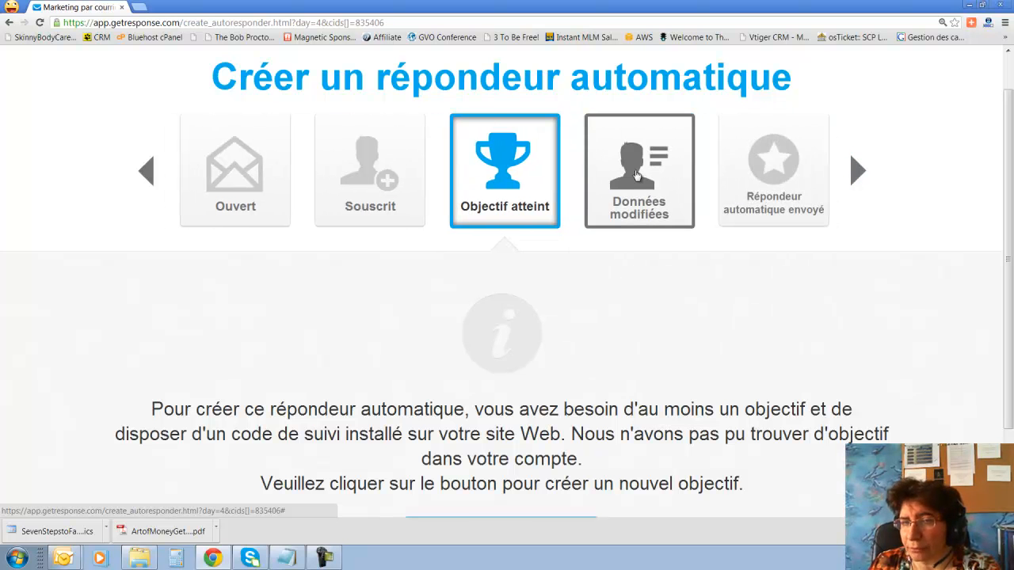
click(784, 198)
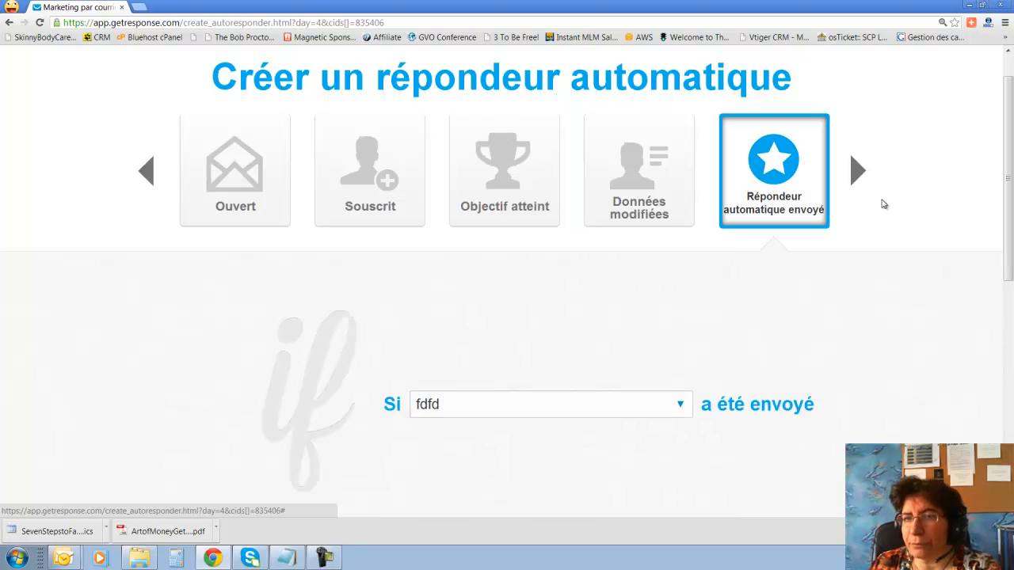
scroll(871, 198, up, 1)
click(851, 222)
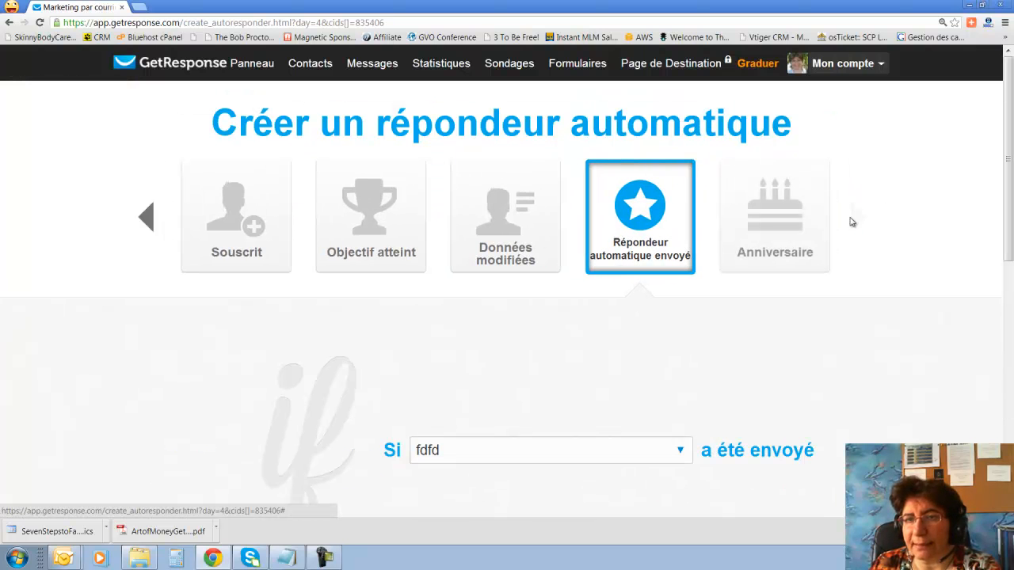
click(777, 225)
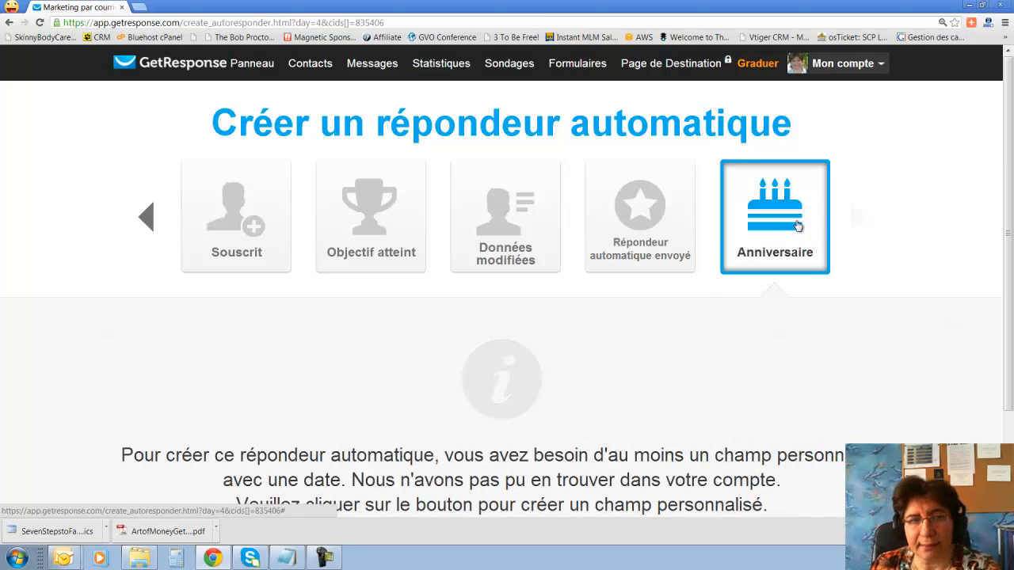
scroll(442, 260, down, 1)
scroll(552, 276, up, 1)
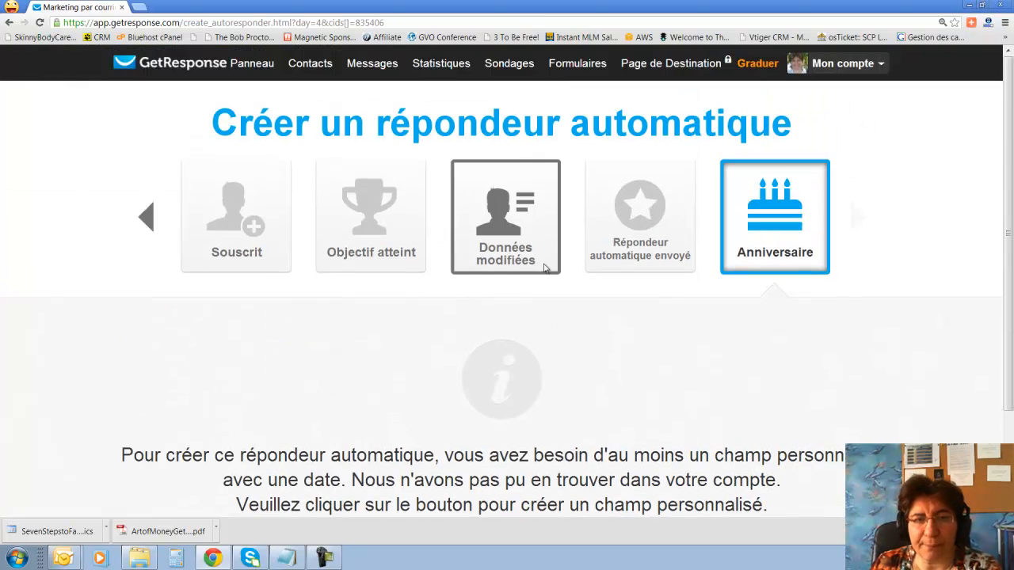
scroll(442, 260, down, 2)
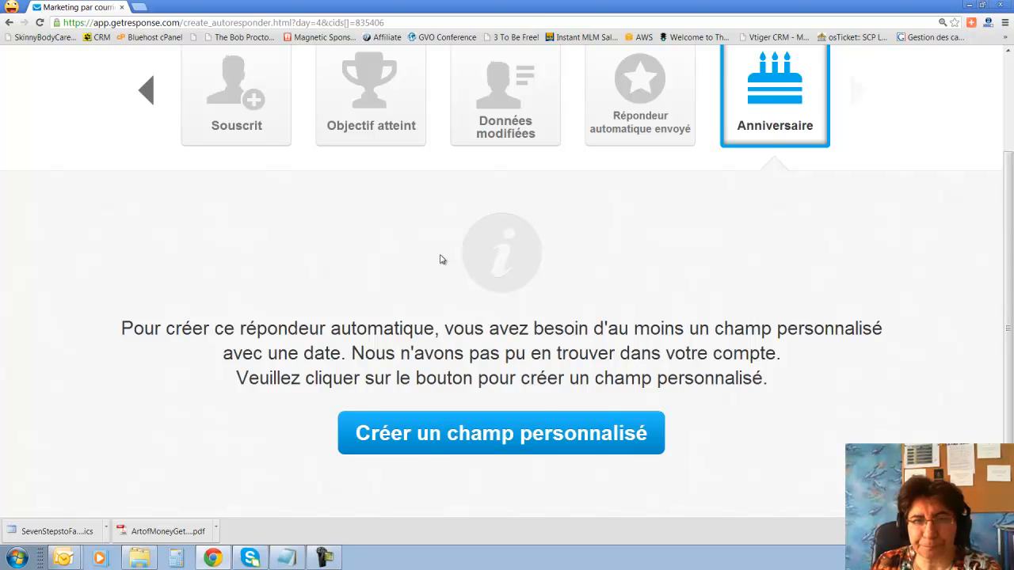
scroll(442, 260, up, 2)
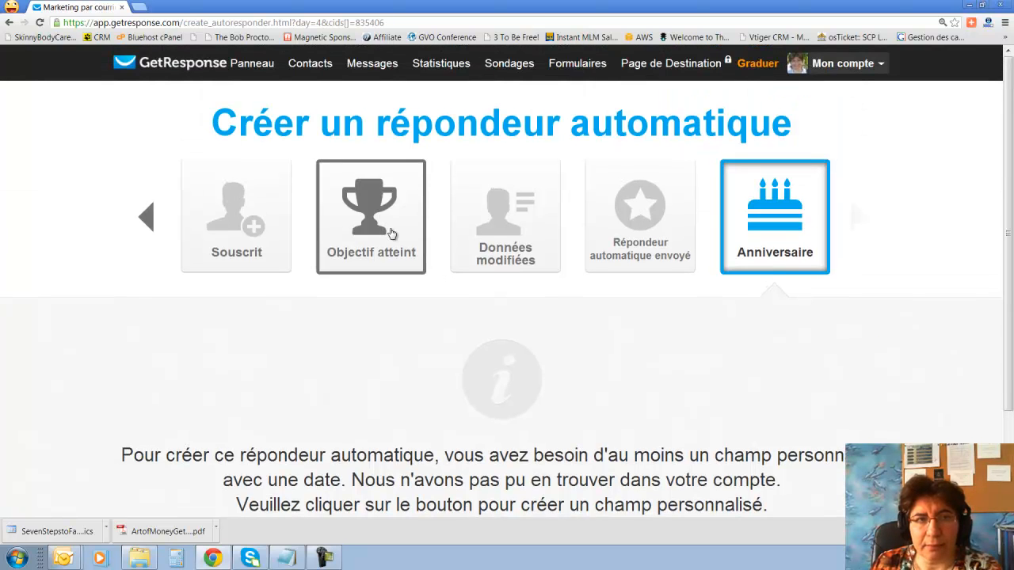
mouse_move(373, 63)
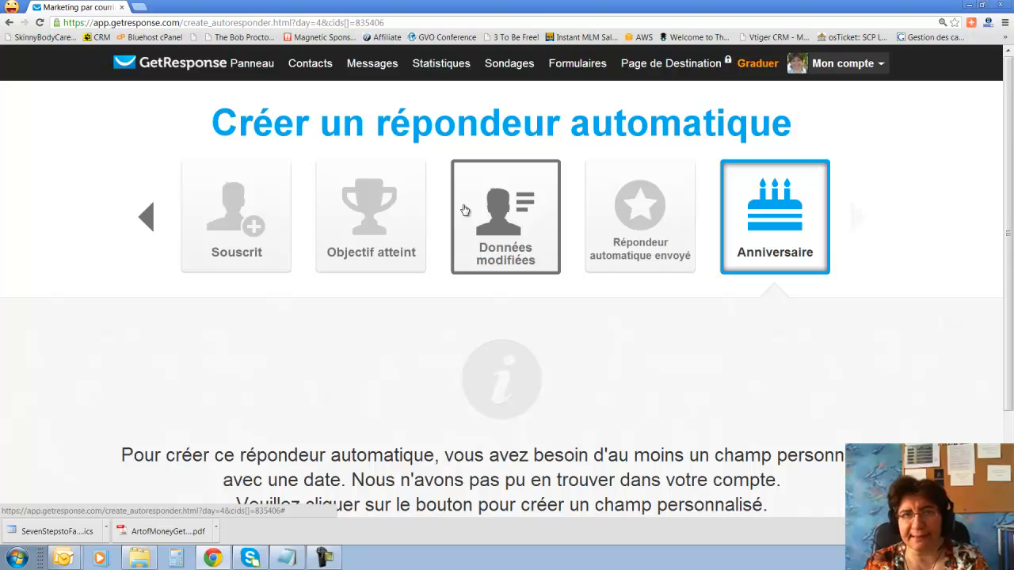
mouse_move(463, 78)
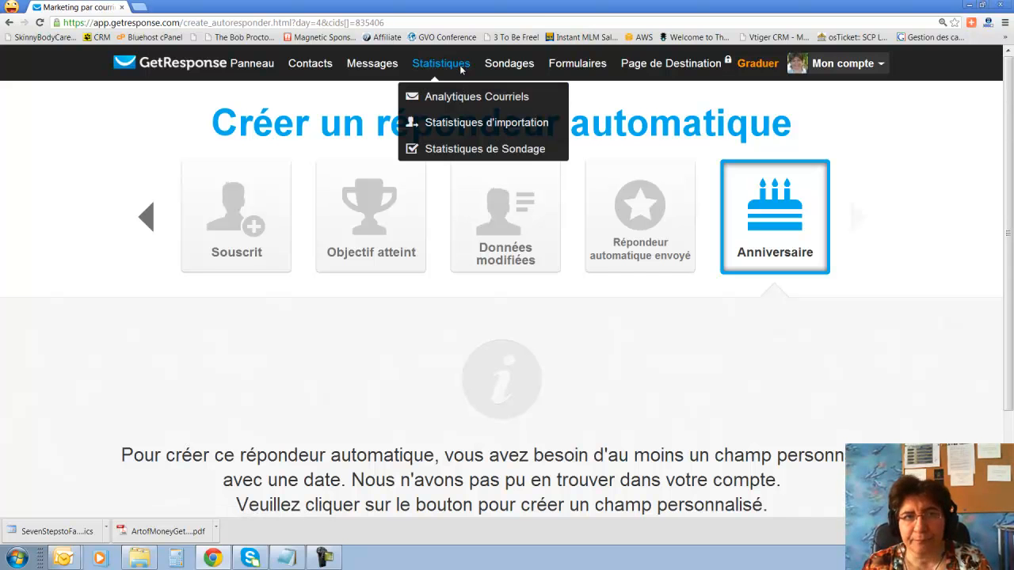
Abandon the unsaved autoresponder via Statistiques > Analytiques Courriels and open Répondeurs automatiques analytics.
click(467, 99)
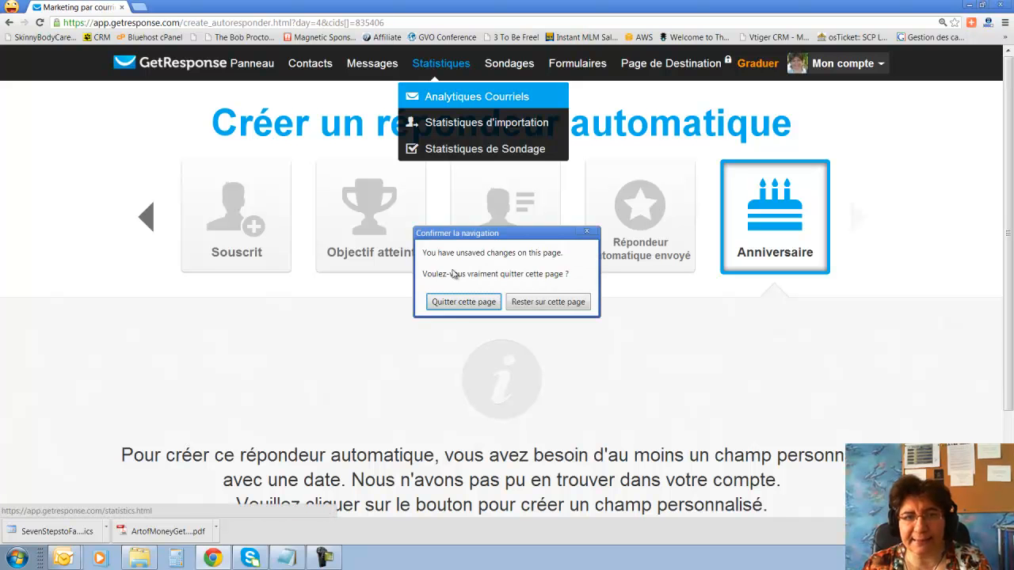
click(456, 302)
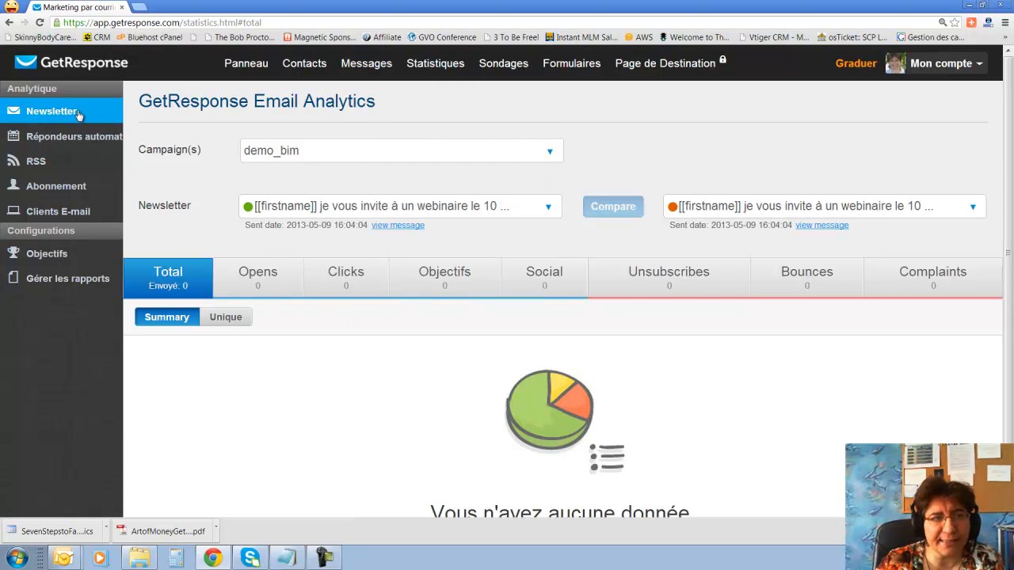
click(72, 146)
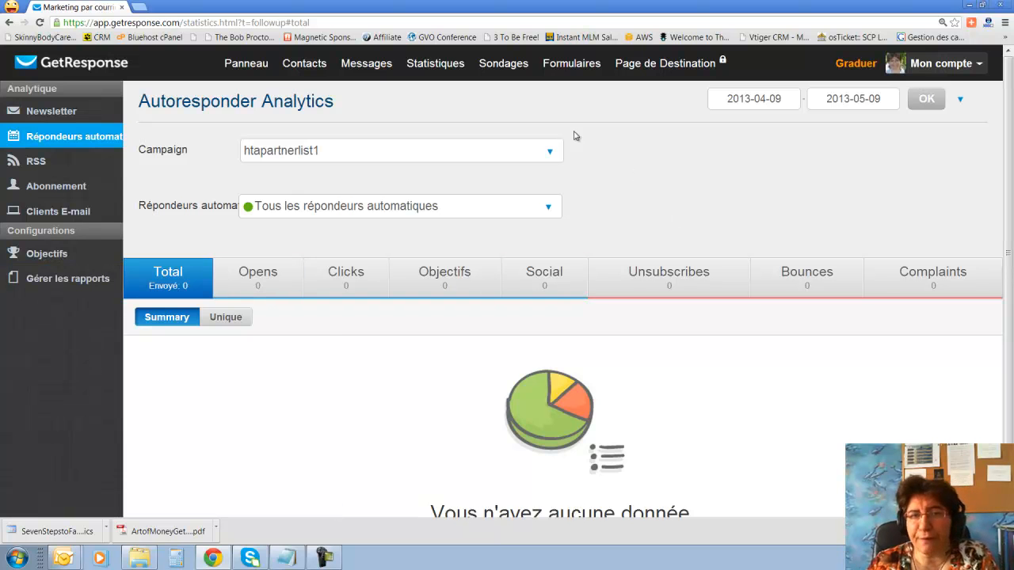
Switch the analytics to the big_idea_mastermind_2013 campaign.
click(552, 153)
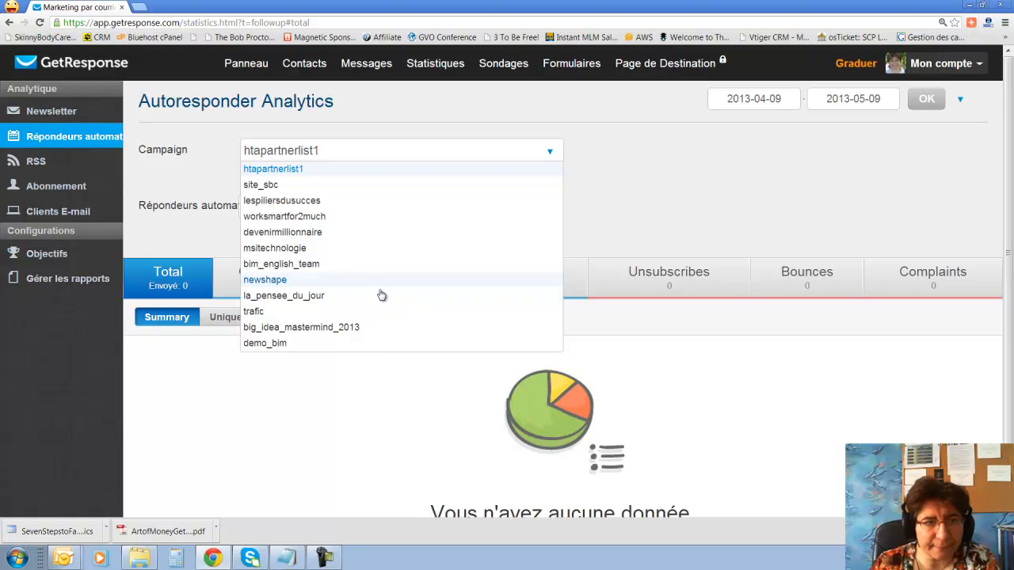
scroll(381, 295, down, 2)
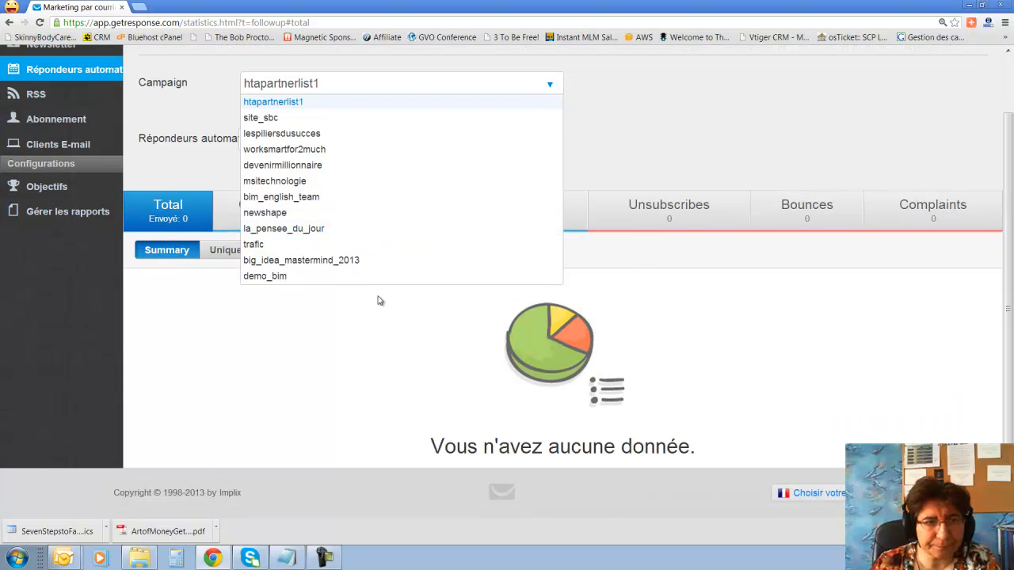
click(338, 264)
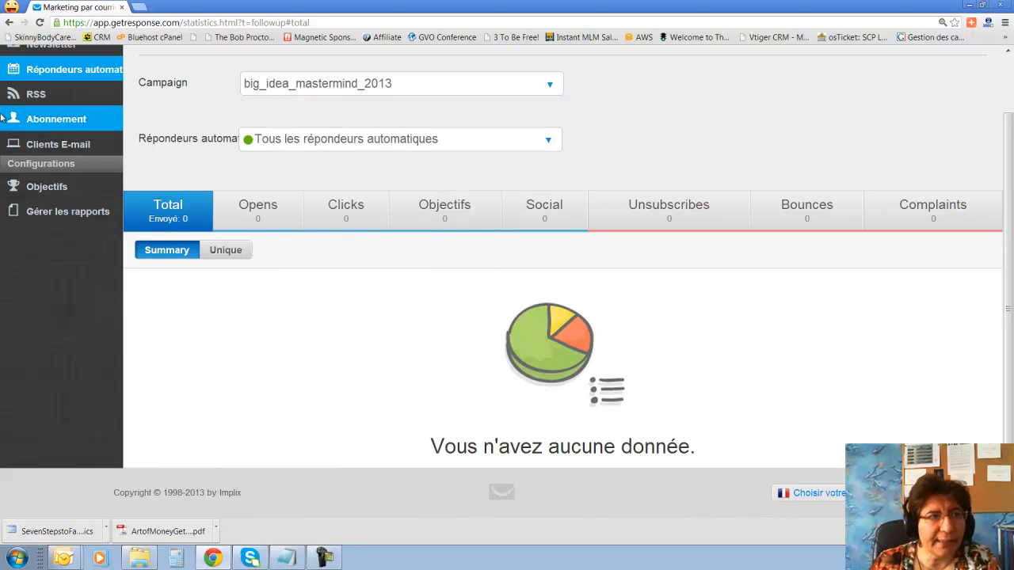
scroll(66, 119, up, 1)
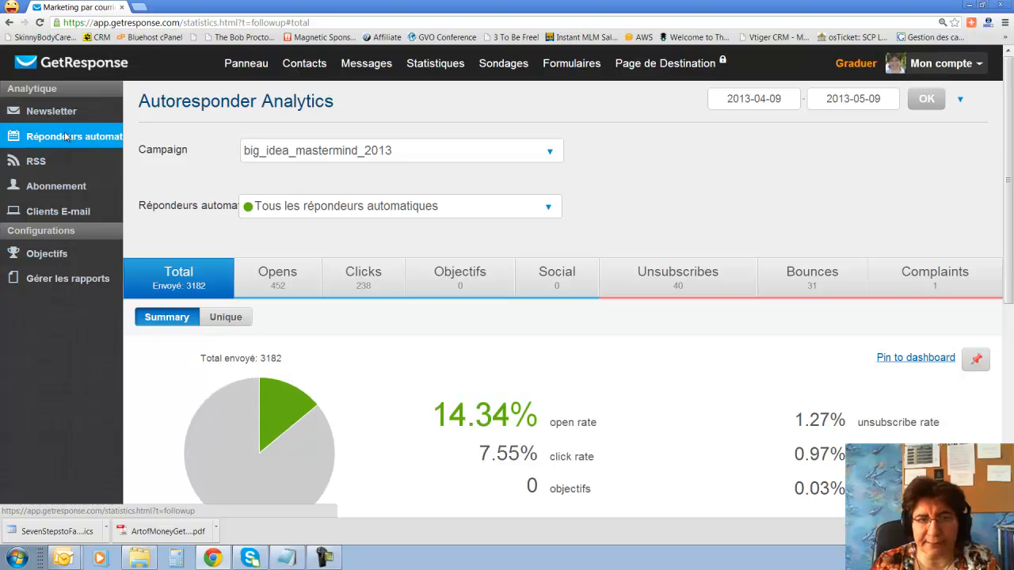
Filter the autoresponders to message 0 only and reload the statistics.
click(361, 210)
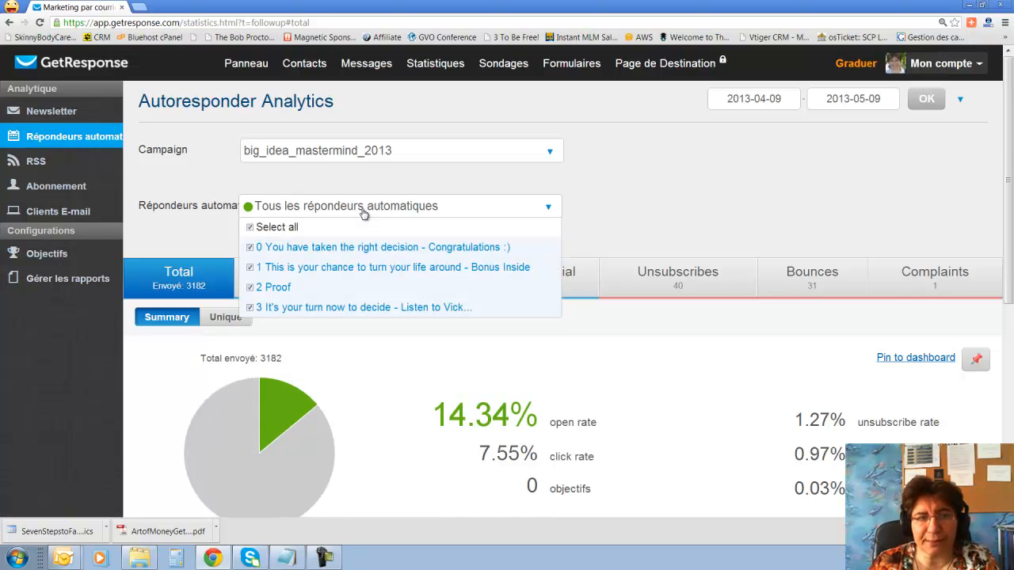
click(250, 228)
click(250, 248)
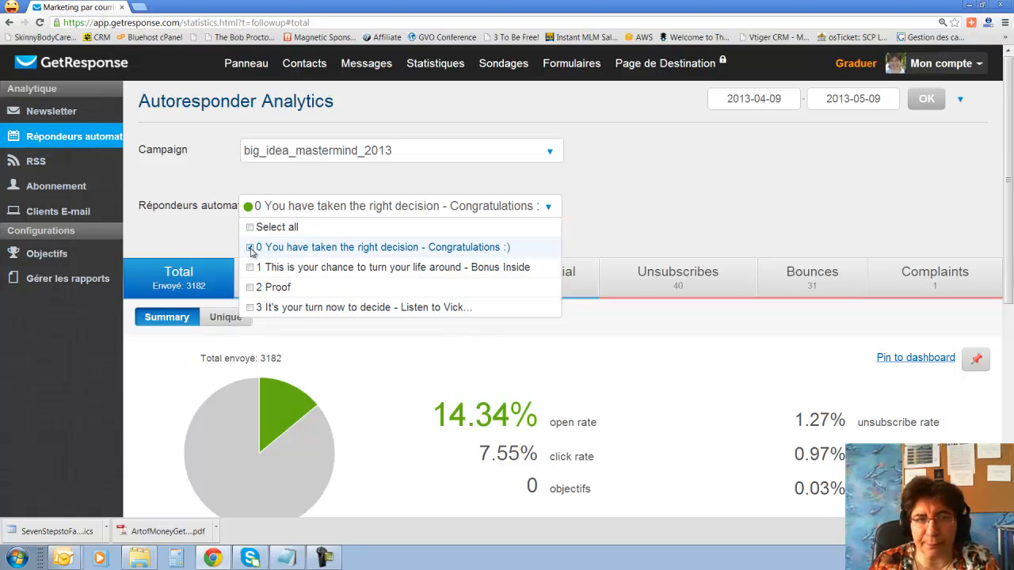
click(741, 228)
scroll(741, 228, down, 3)
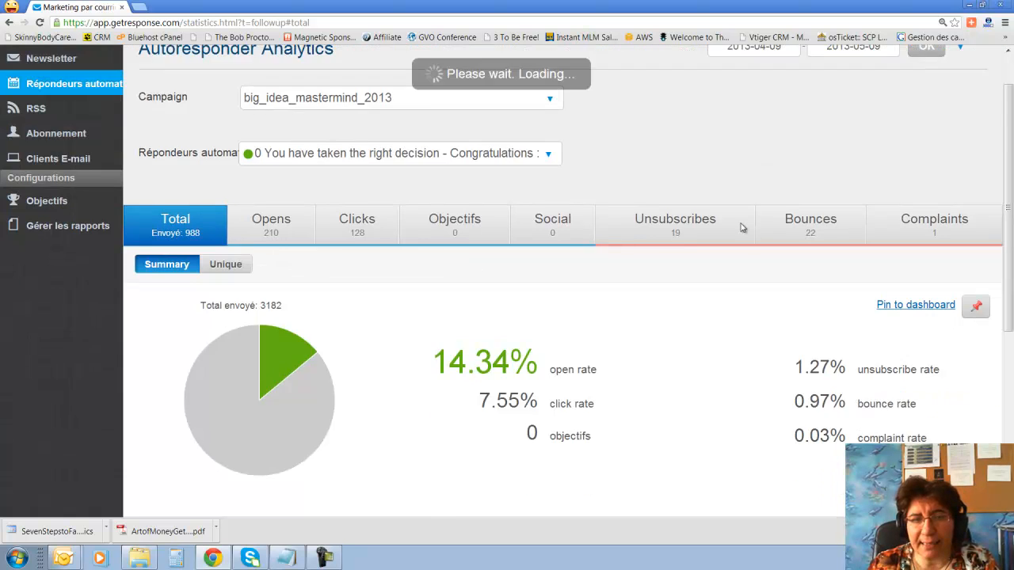
scroll(742, 229, down, 1)
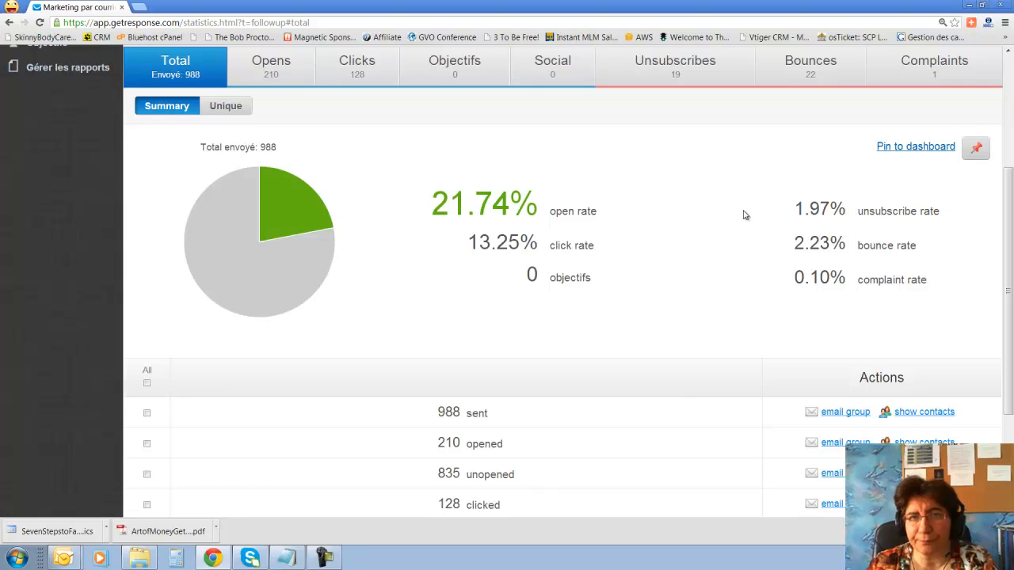
scroll(743, 215, up, 1)
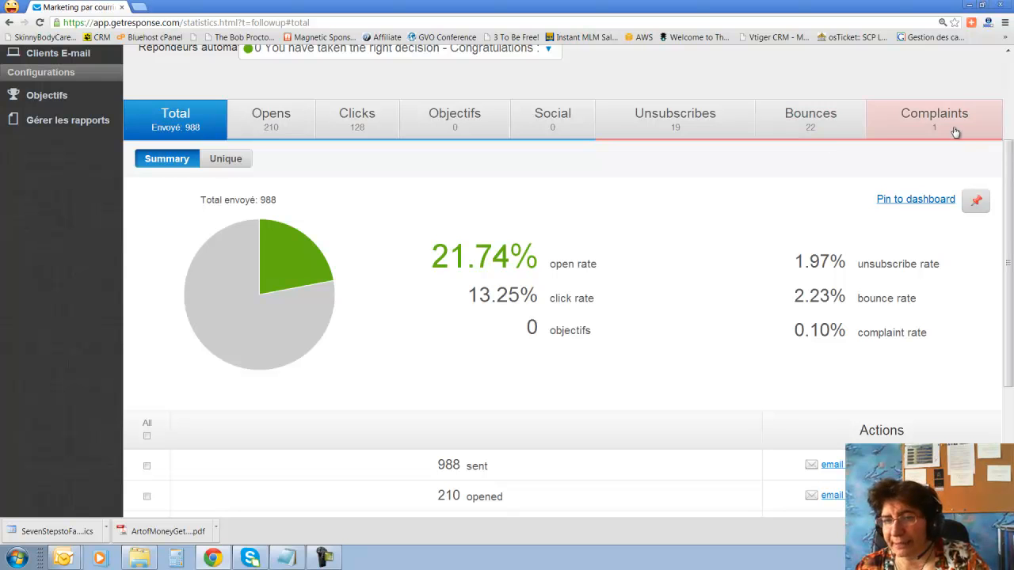
scroll(953, 185, down, 3)
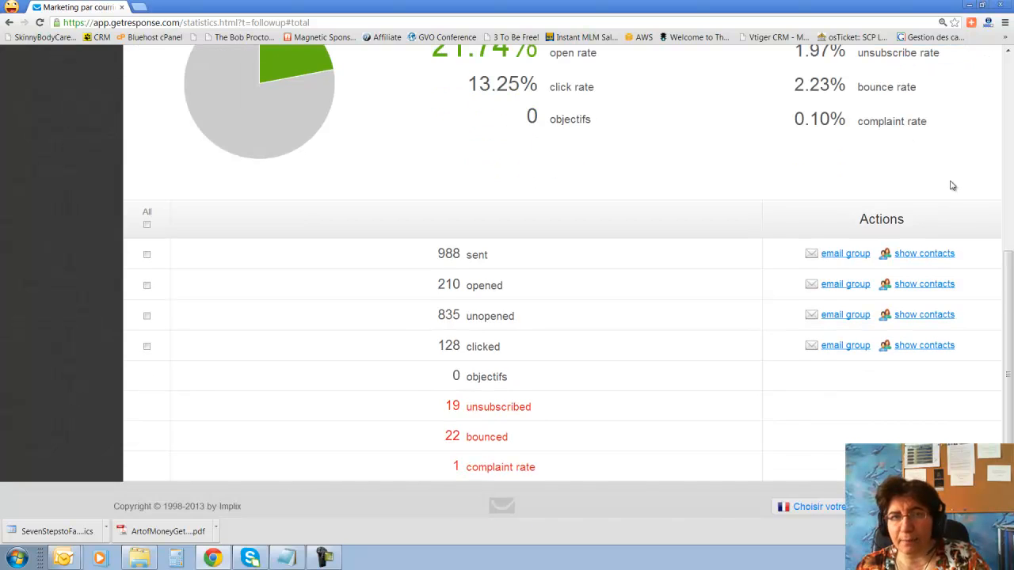
scroll(952, 186, up, 1)
scroll(951, 184, down, 1)
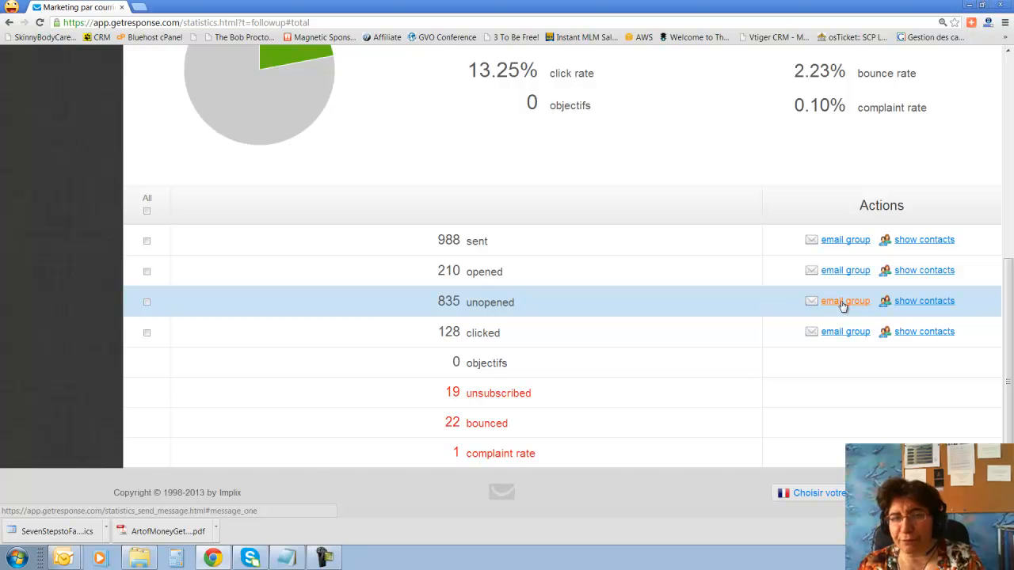
click(843, 303)
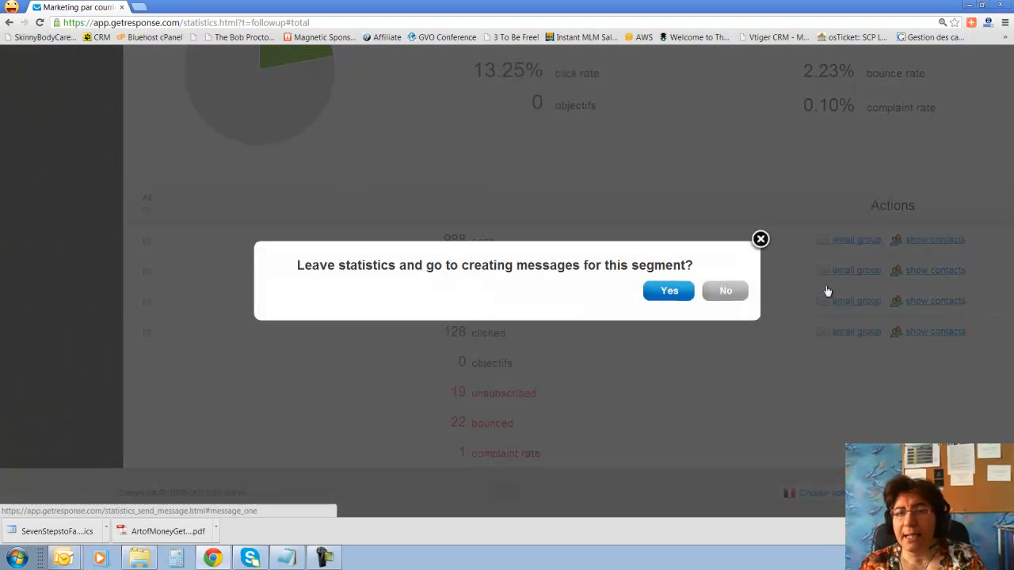
click(761, 239)
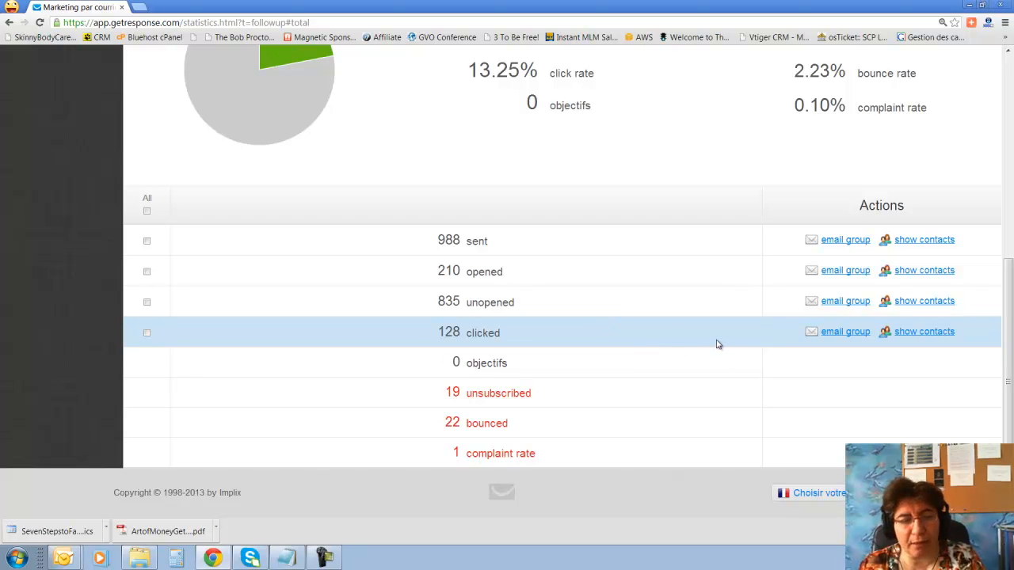
scroll(717, 343, up, 3)
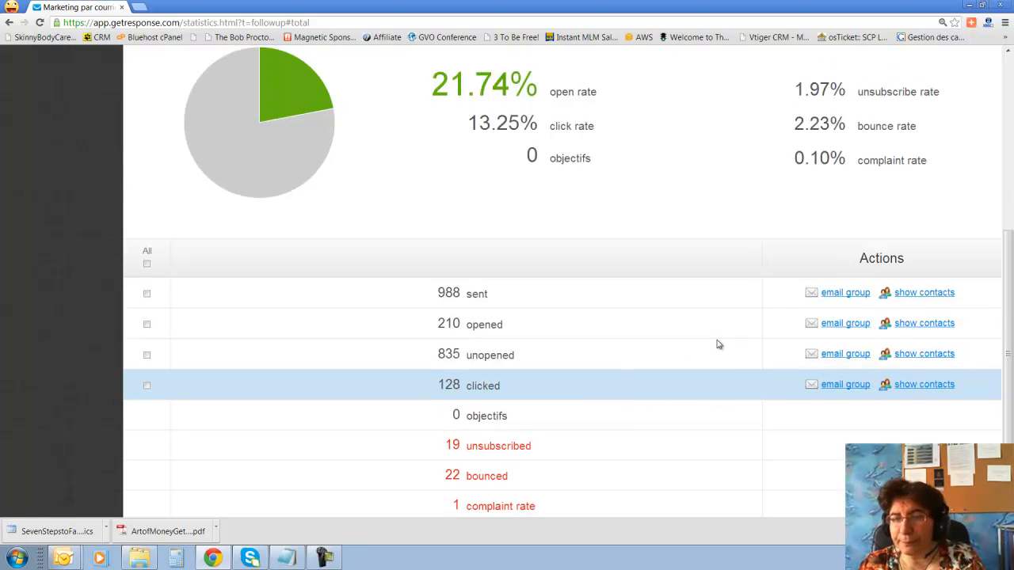
scroll(717, 344, down, 3)
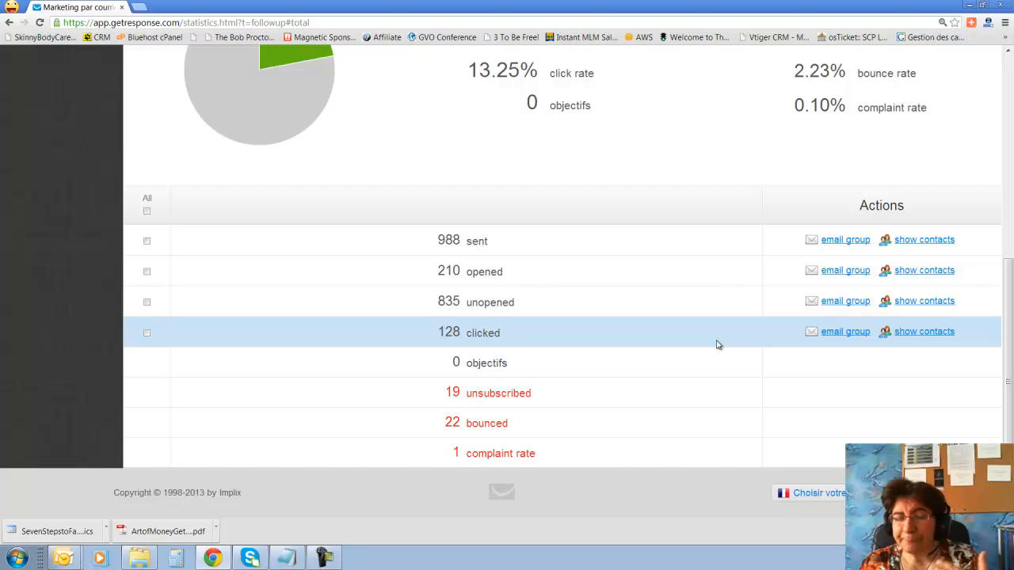
scroll(715, 345, up, 4)
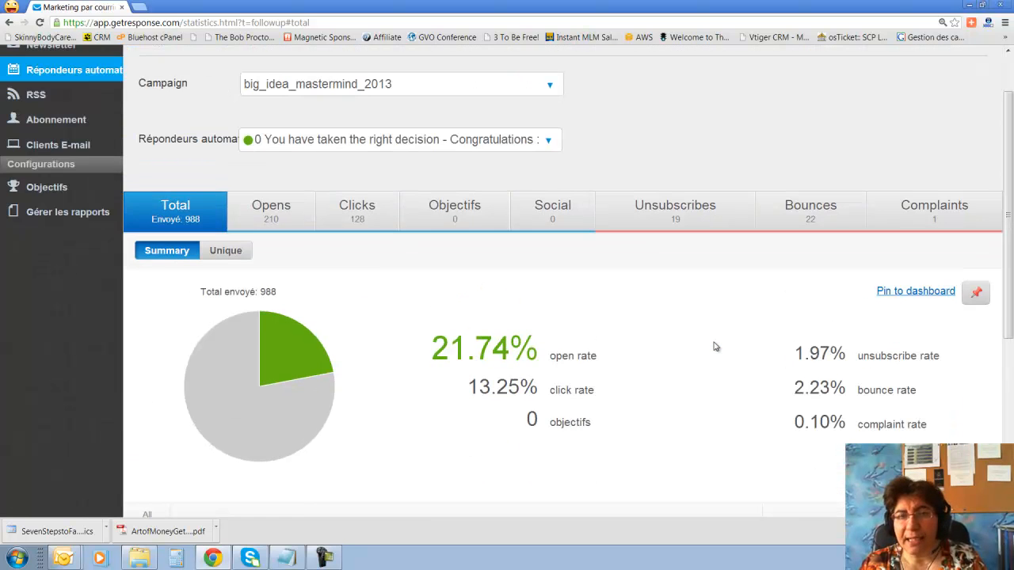
scroll(715, 347, up, 1)
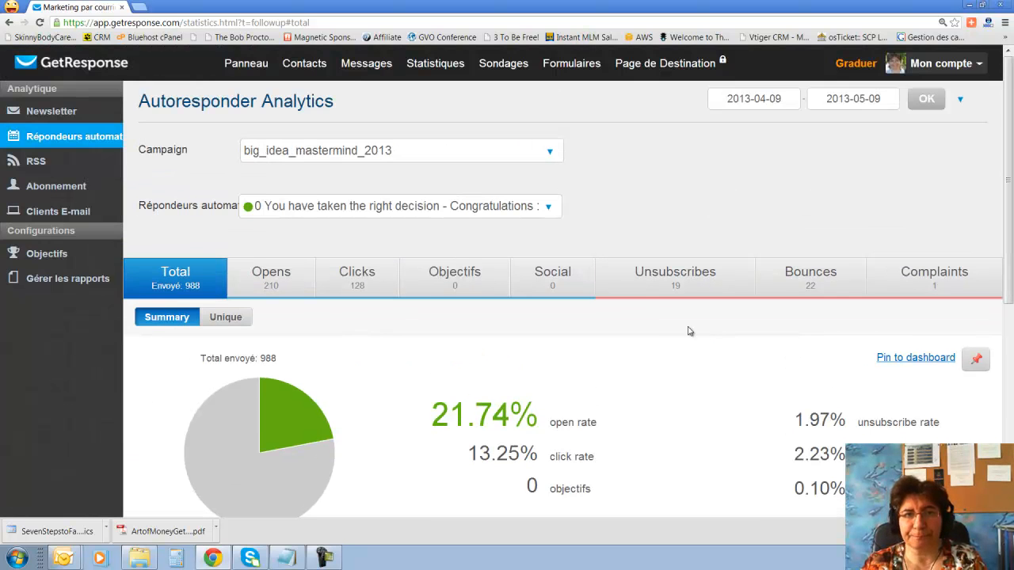
Select the site_sbc campaign and return to the Panneau dashboard.
mouse_move(443, 62)
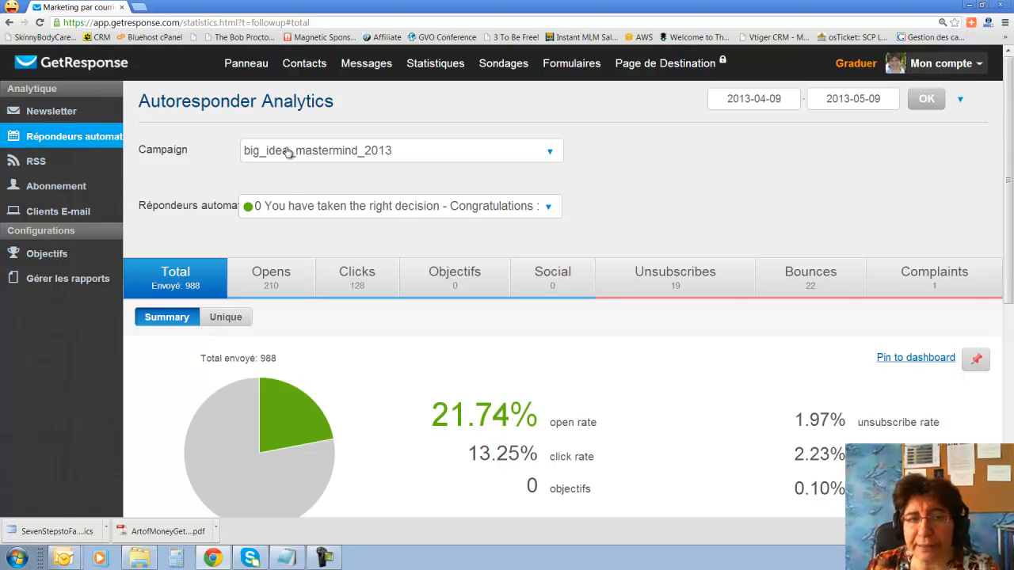
click(549, 154)
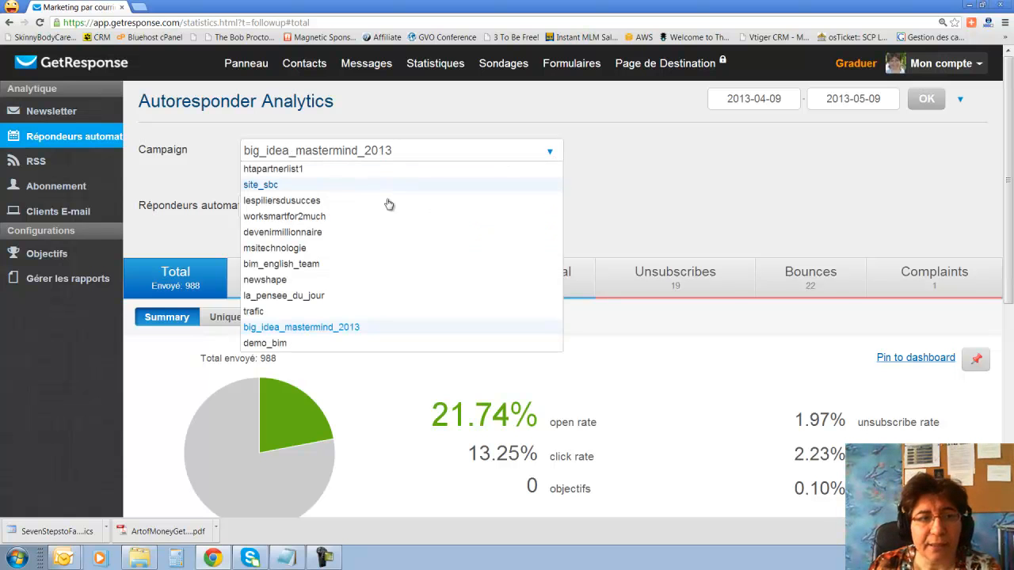
click(332, 184)
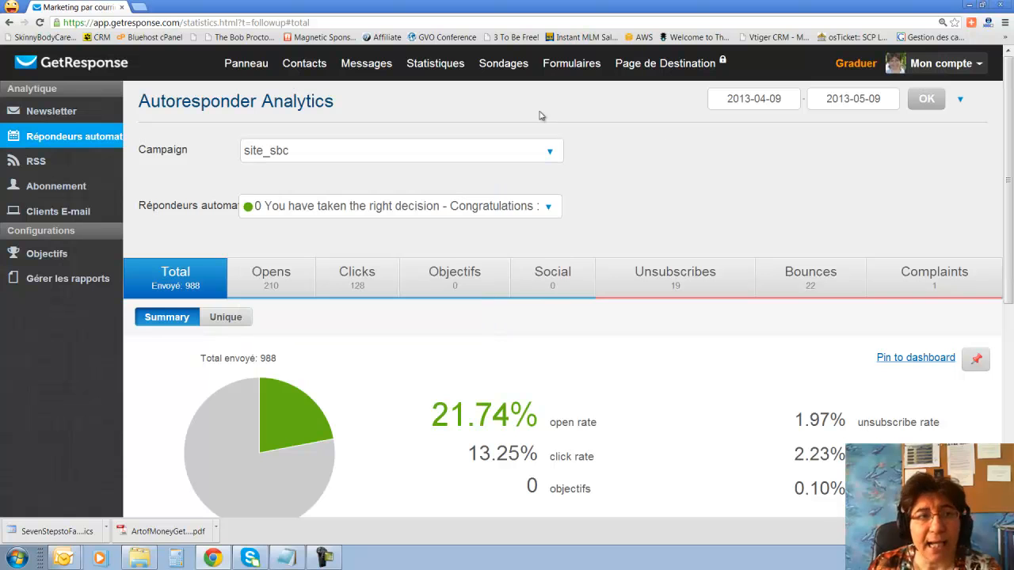
click(237, 65)
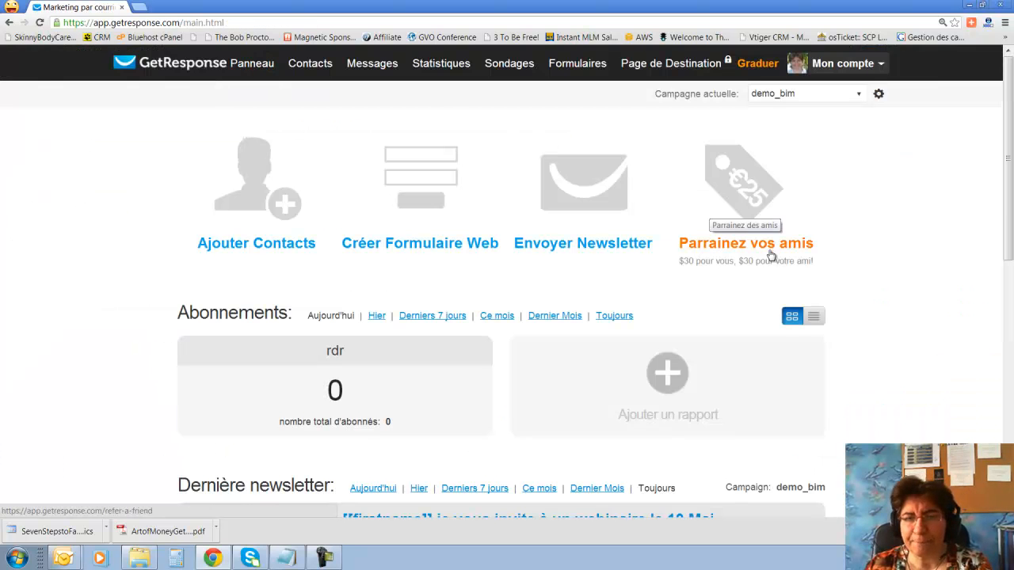
Add a subscription report for the demo_bim campaign beside the existing rdr report.
scroll(765, 278, down, 2)
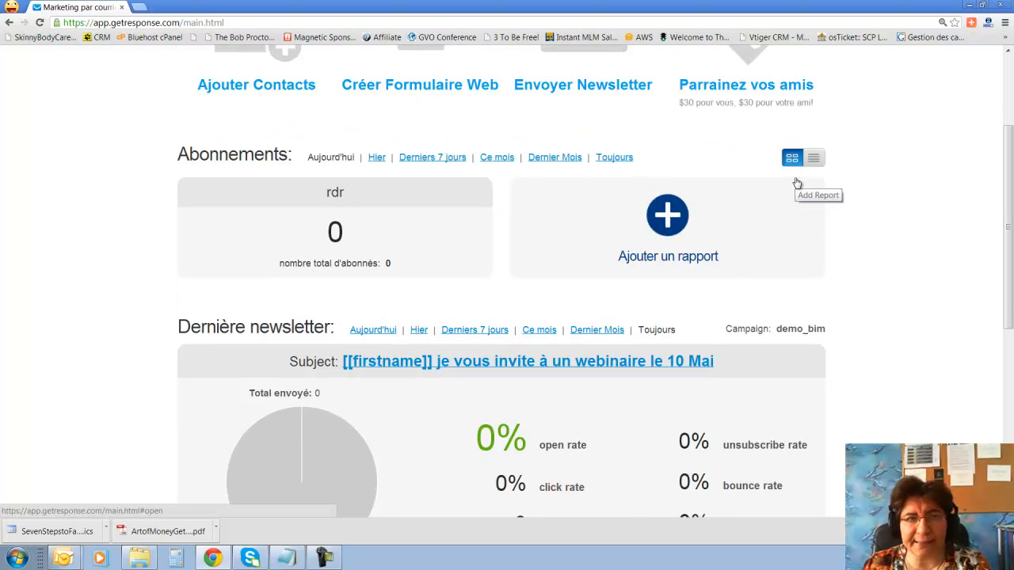
scroll(618, 204, up, 1)
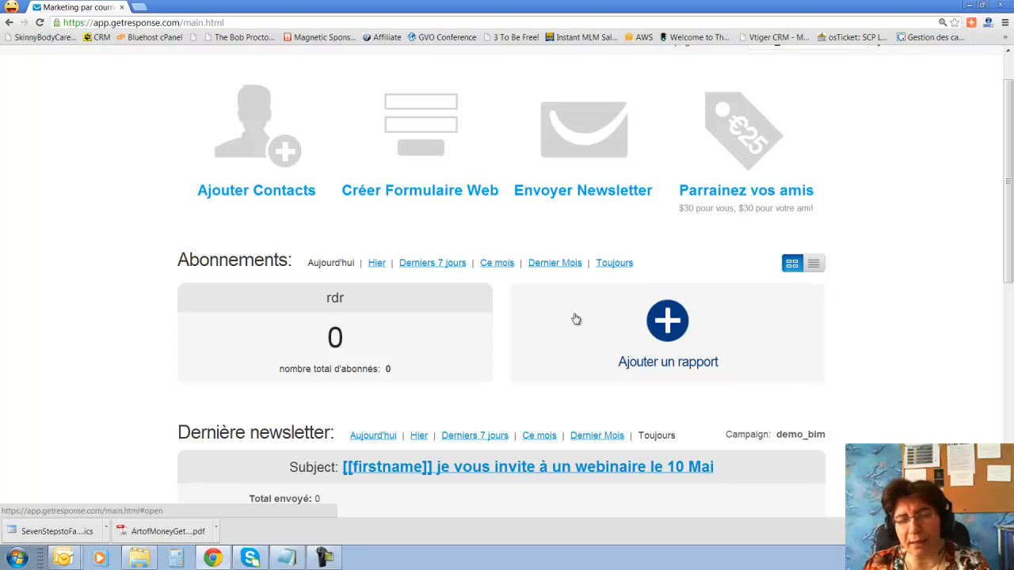
click(675, 328)
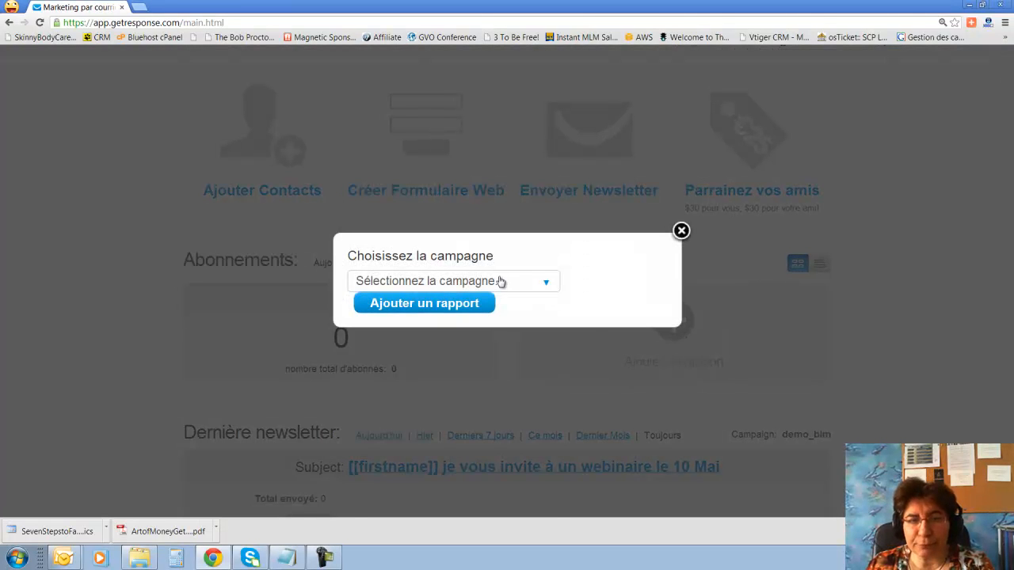
click(498, 281)
click(433, 378)
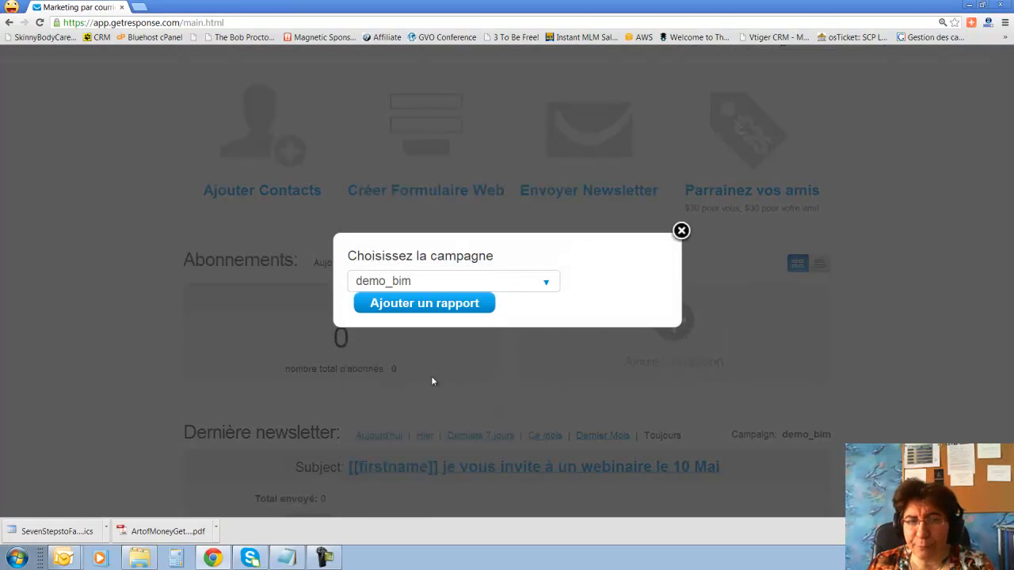
click(434, 304)
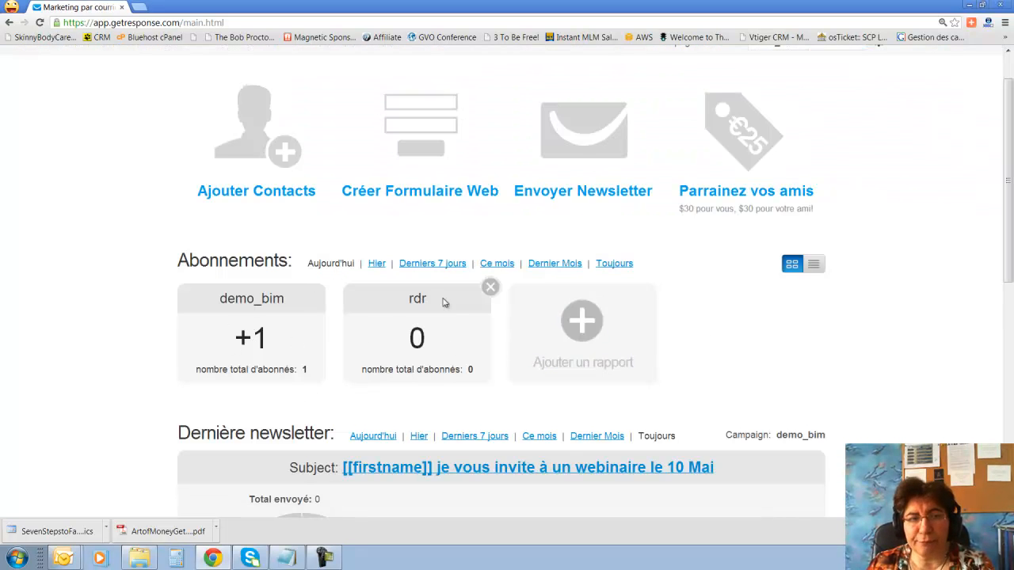
Step the Abonnements period through Hier, Derniers 7 jours, Aujourd'hui, Ce mois, Dernier Mois, ending on Toujours.
click(375, 268)
click(432, 264)
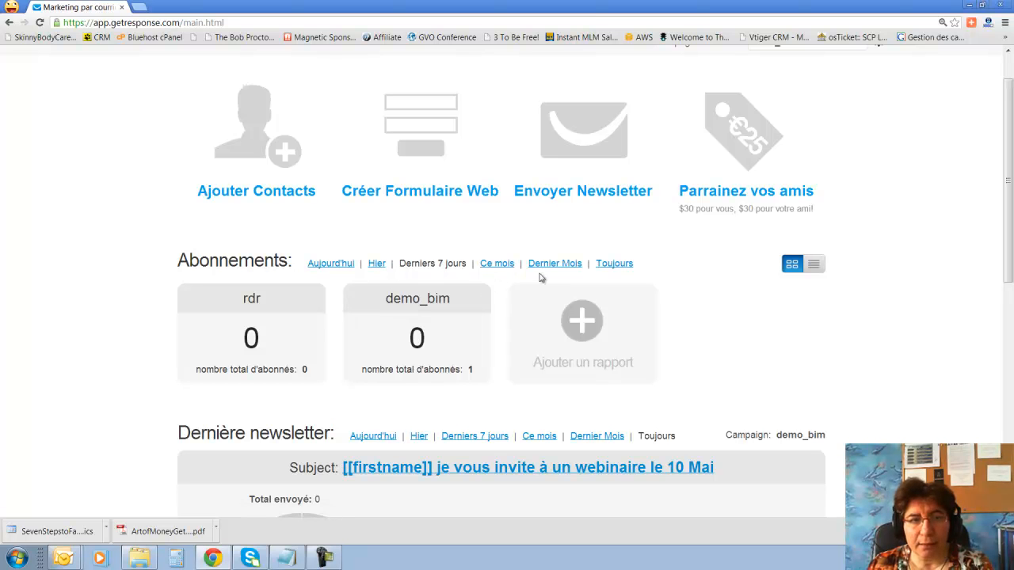
click(339, 265)
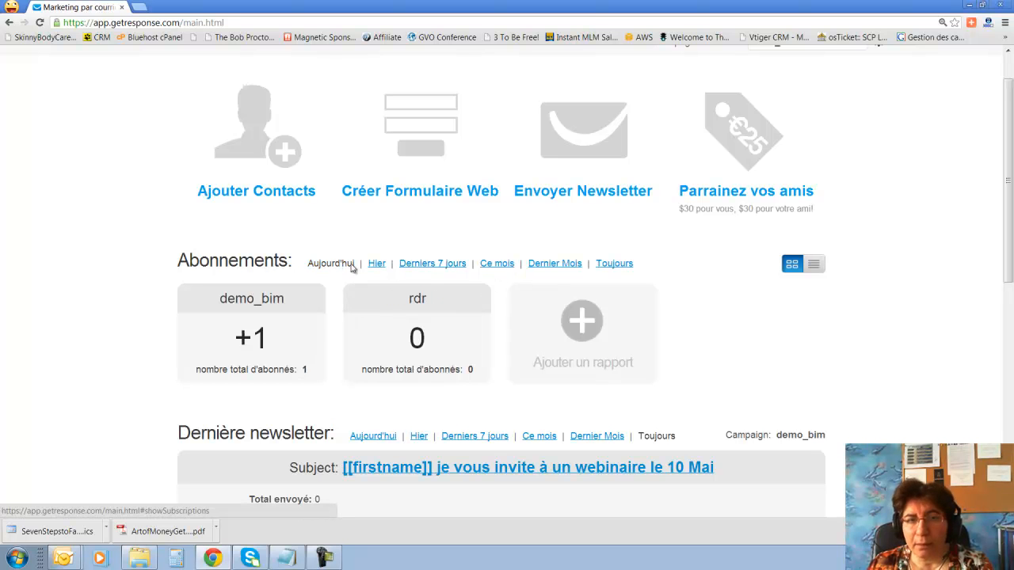
click(508, 266)
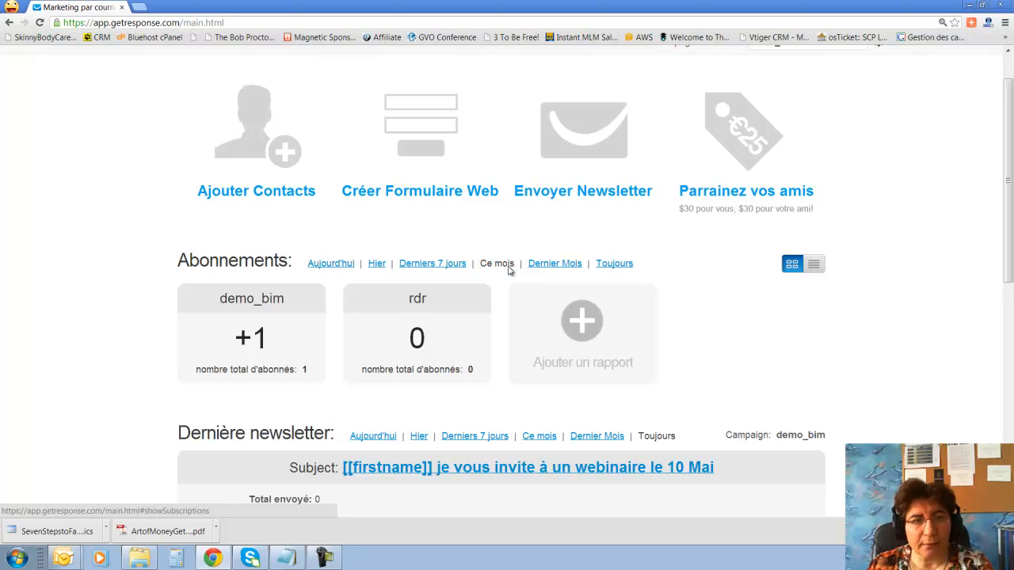
click(576, 265)
click(616, 265)
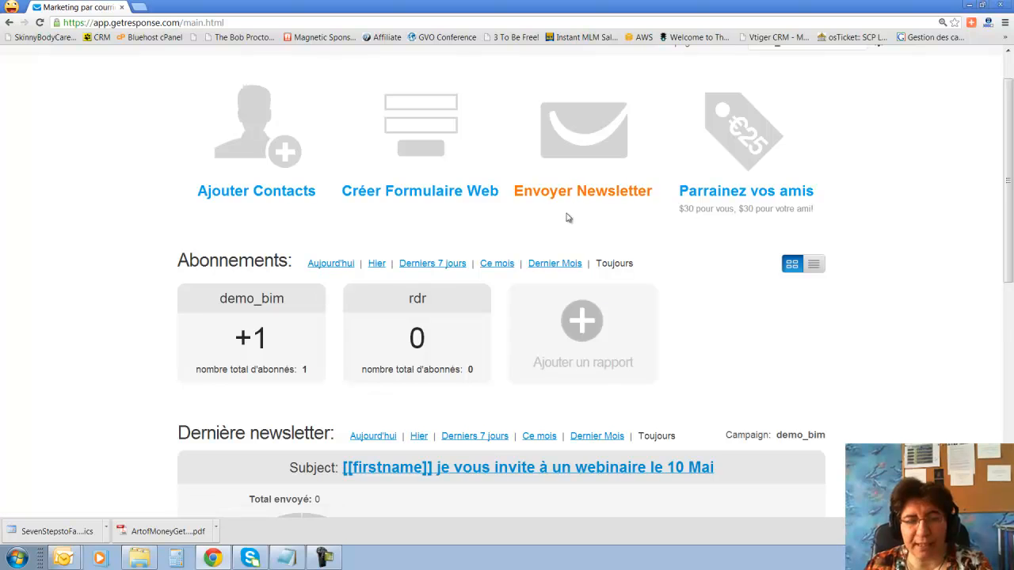
scroll(593, 290, down, 3)
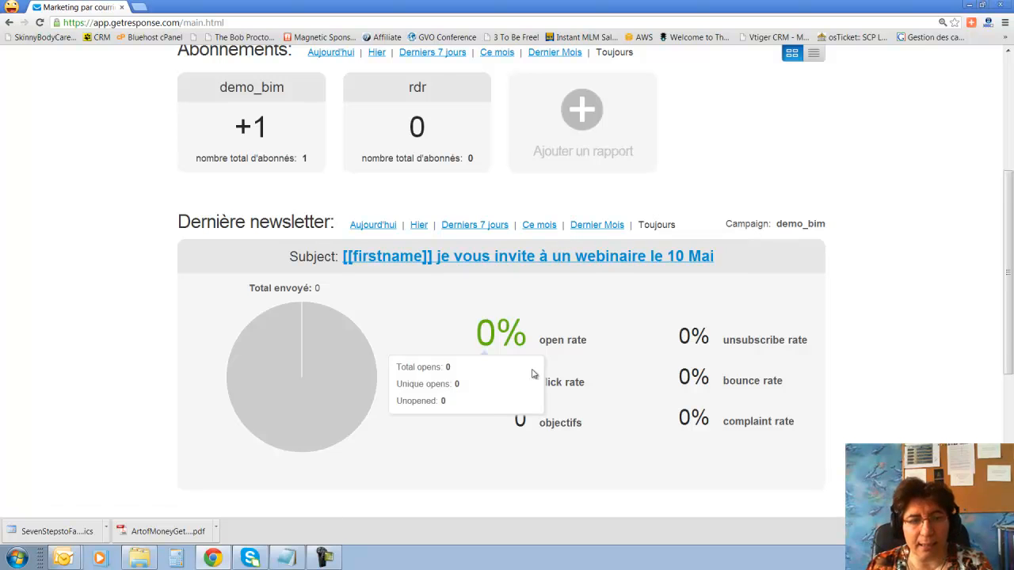
scroll(533, 374, down, 2)
scroll(534, 374, down, 2)
scroll(534, 373, up, 8)
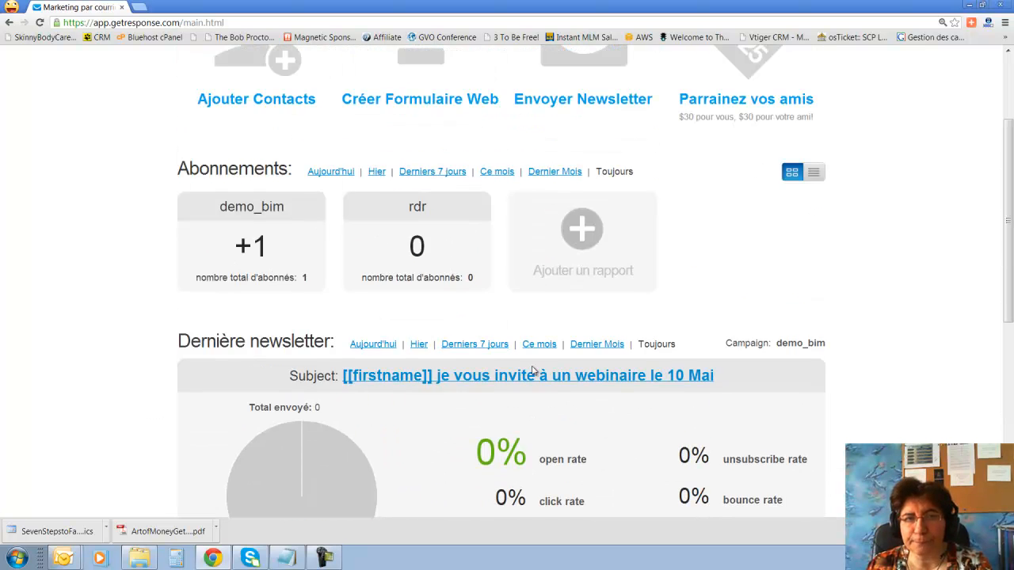